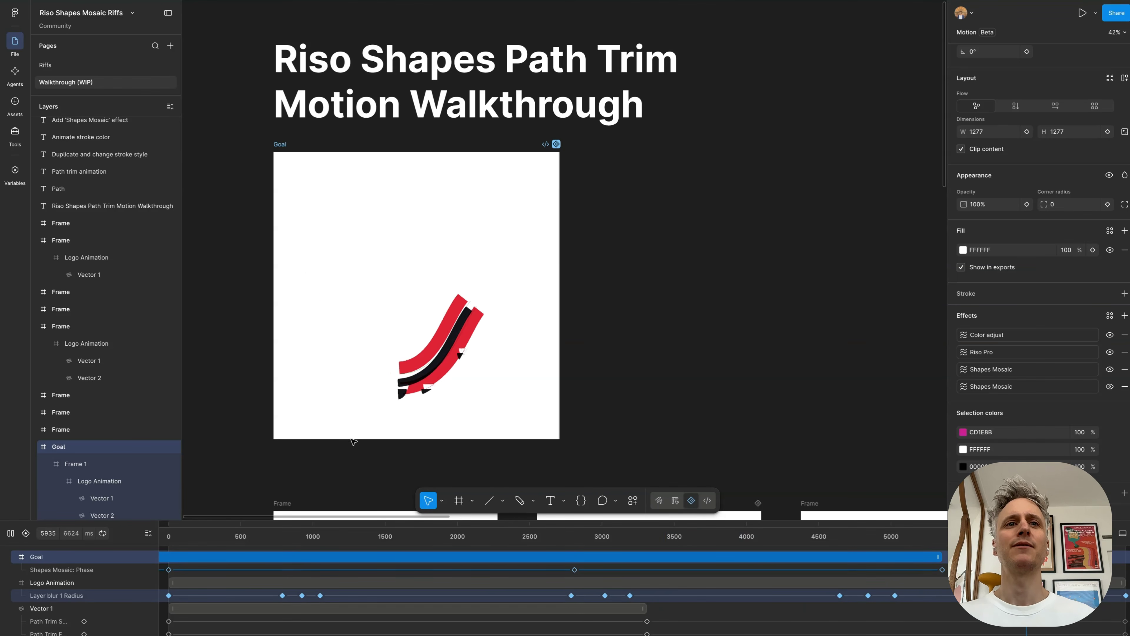
# Step: Scrub the Goal frame's animation to about 4.7 seconds and resume its playback
pyautogui.scroll(-5, 446, 589)
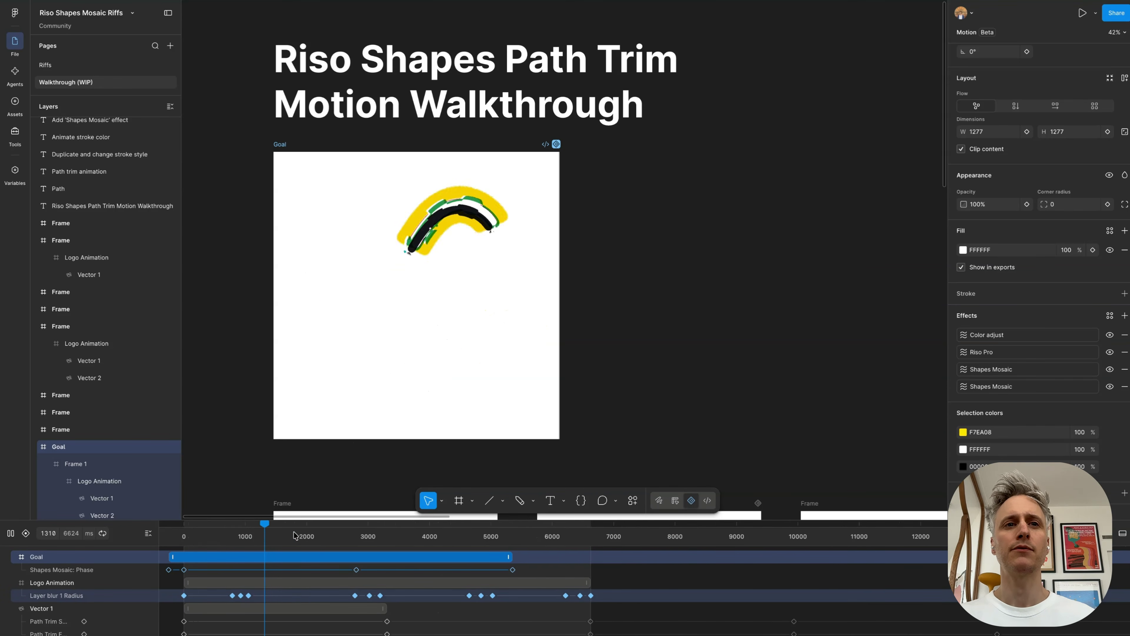
pyautogui.click(267, 540)
pyautogui.moveTo(267, 541); pyautogui.dragTo(469, 549)
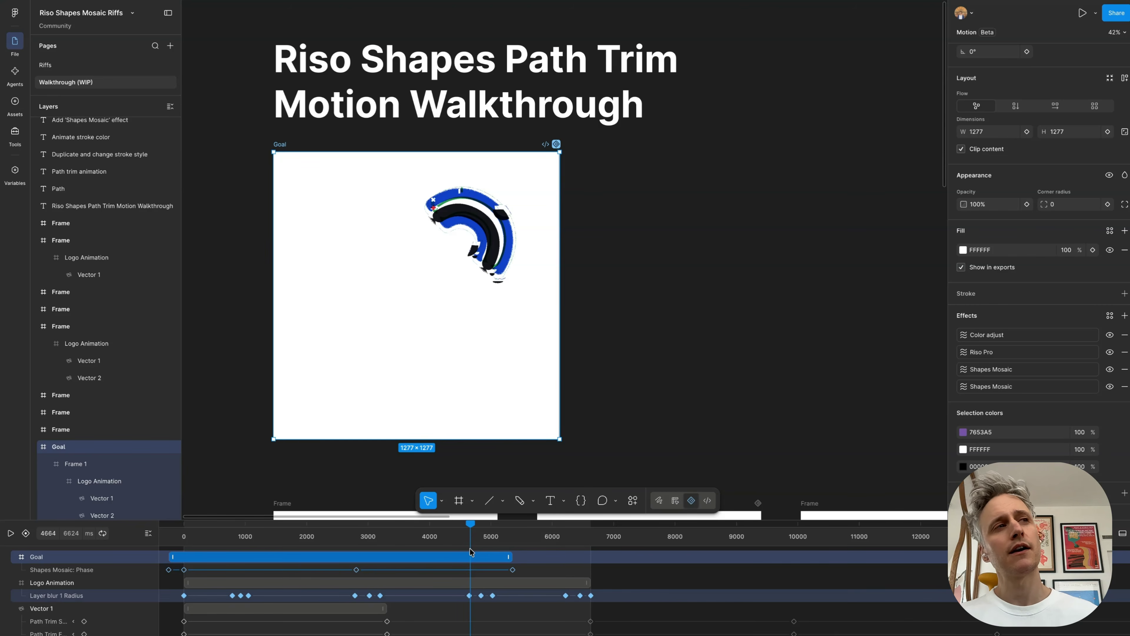
pyautogui.moveTo(474, 549)
pyautogui.mouseDown()
pyautogui.moveTo(525, 550)
pyautogui.moveTo(368, 548)
pyautogui.moveTo(303, 562)
pyautogui.moveTo(476, 550)
pyautogui.mouseUp()
pyautogui.press('space')
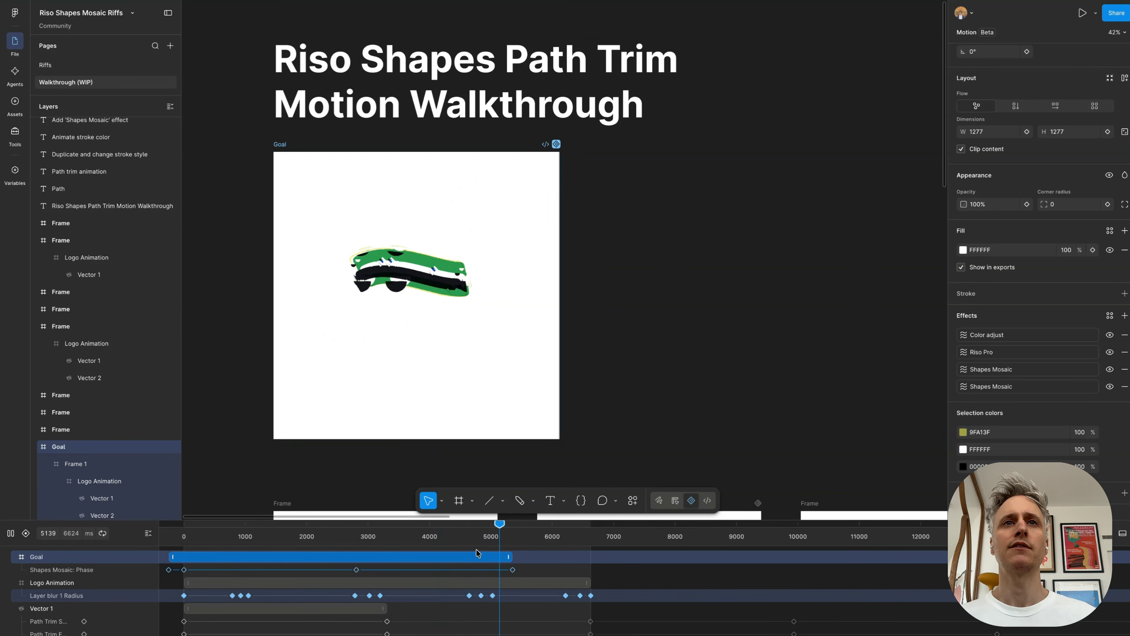
# Step: Survey the row of walkthrough frames and inspect the stroked vector inside the Path frame
pyautogui.scroll(-2, 607, 192)
pyautogui.scroll(-6, 608, 192)
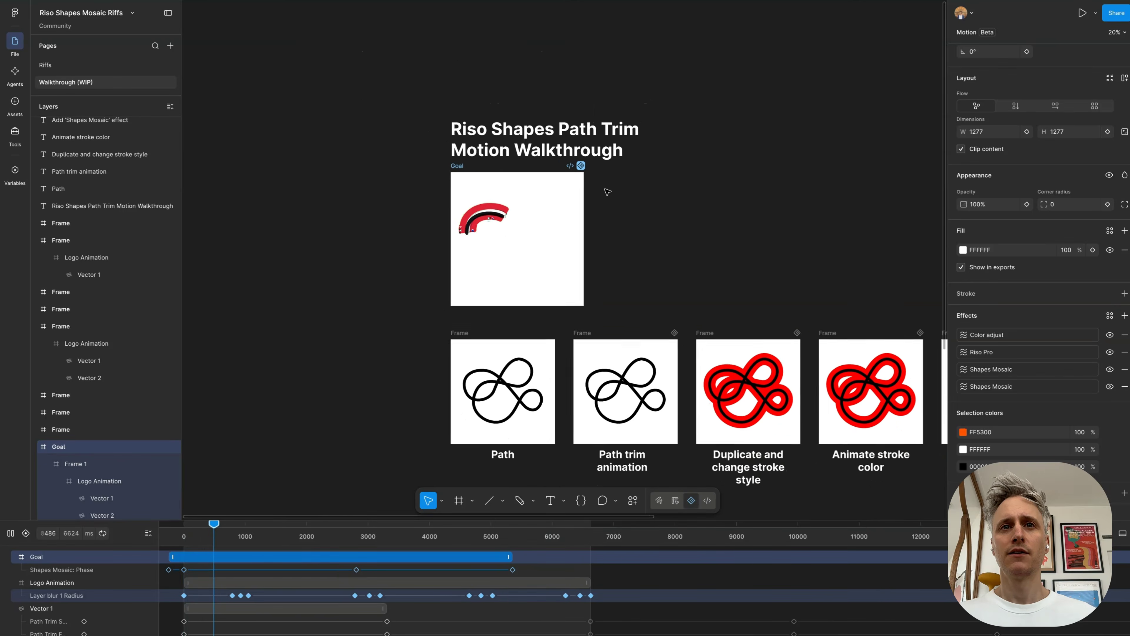
pyautogui.scroll(-2, 608, 192)
pyautogui.hscroll(2, 608, 192)
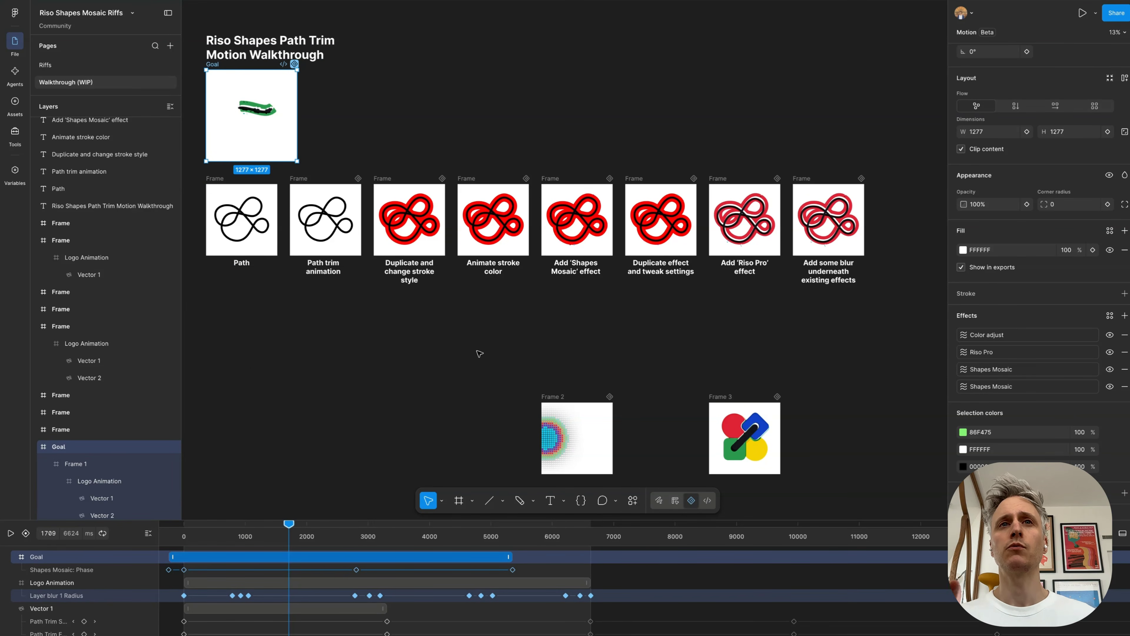
pyautogui.scroll(10, 244, 107)
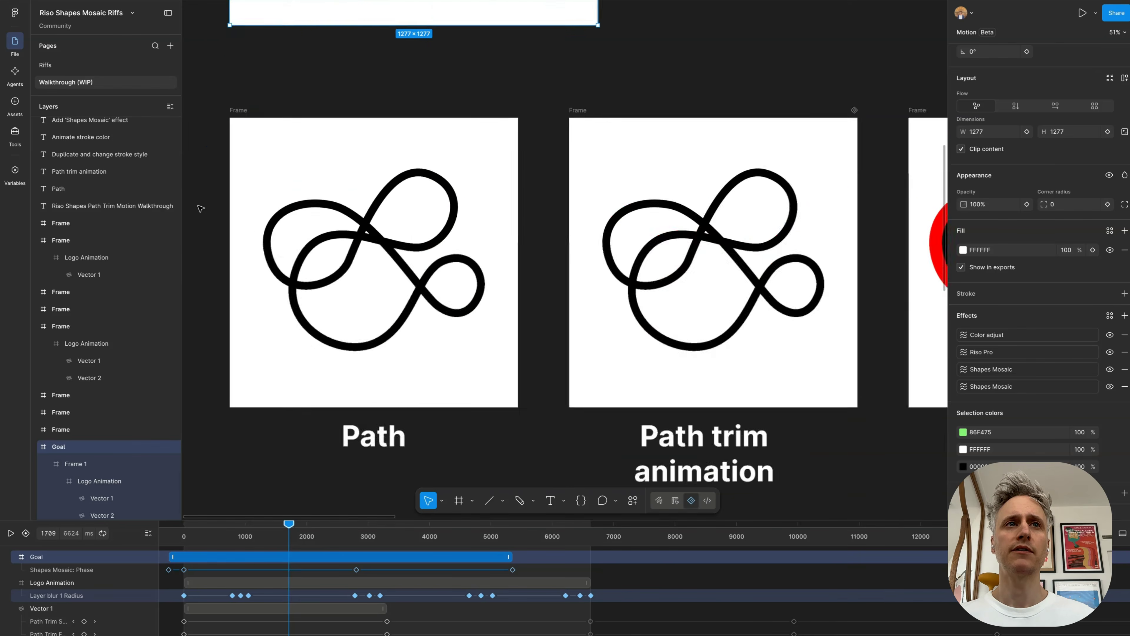
pyautogui.click(258, 129)
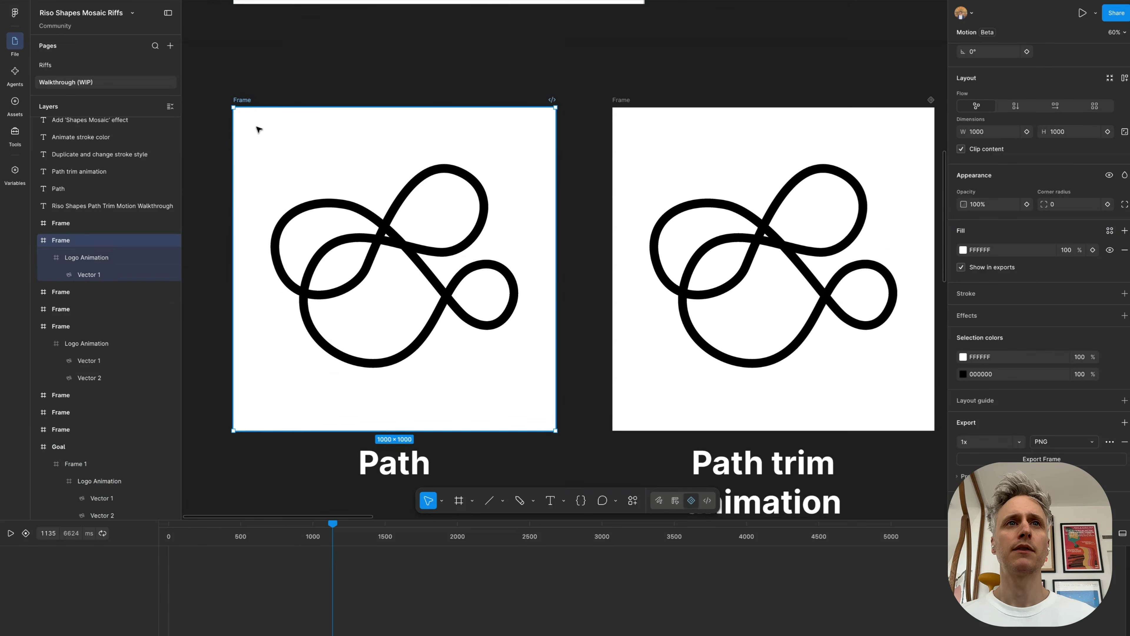
pyautogui.doubleClick(400, 243)
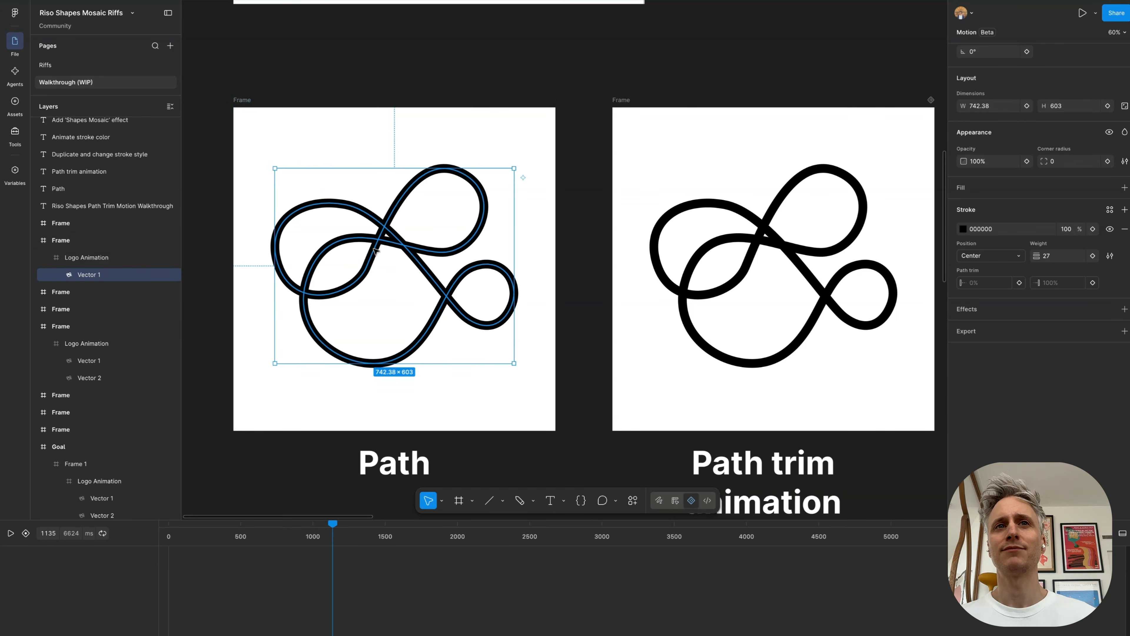
# Step: View the animation of the frame above the "Path trim animation" caption
pyautogui.scroll(-2, 404, 263)
pyautogui.scroll(-1, 404, 263)
pyautogui.hscroll(5, 404, 263)
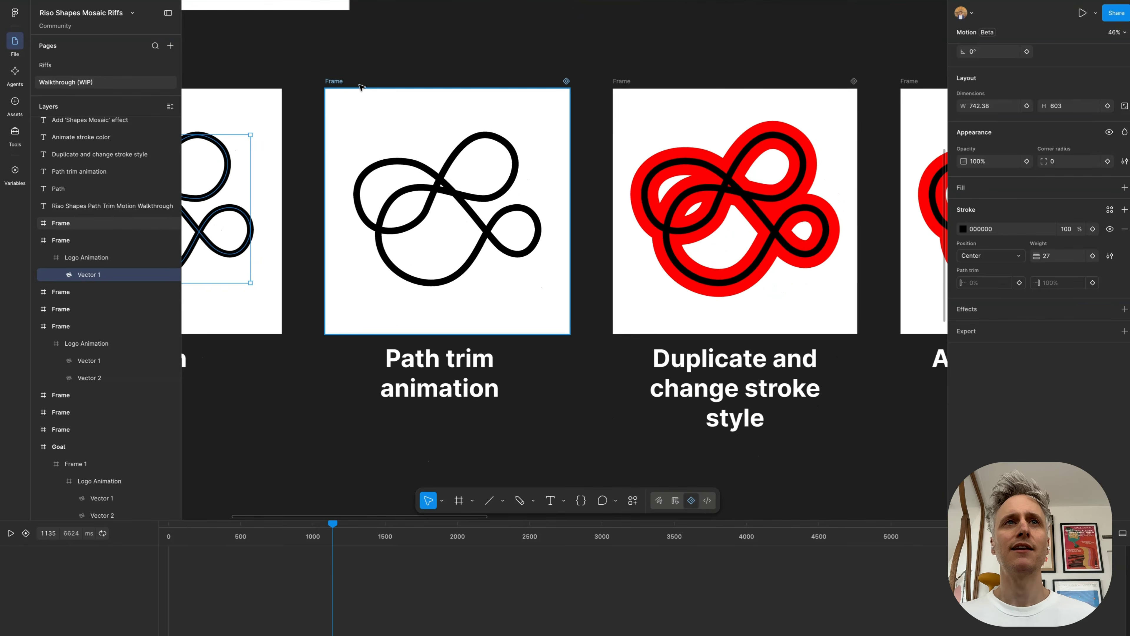
pyautogui.click(337, 84)
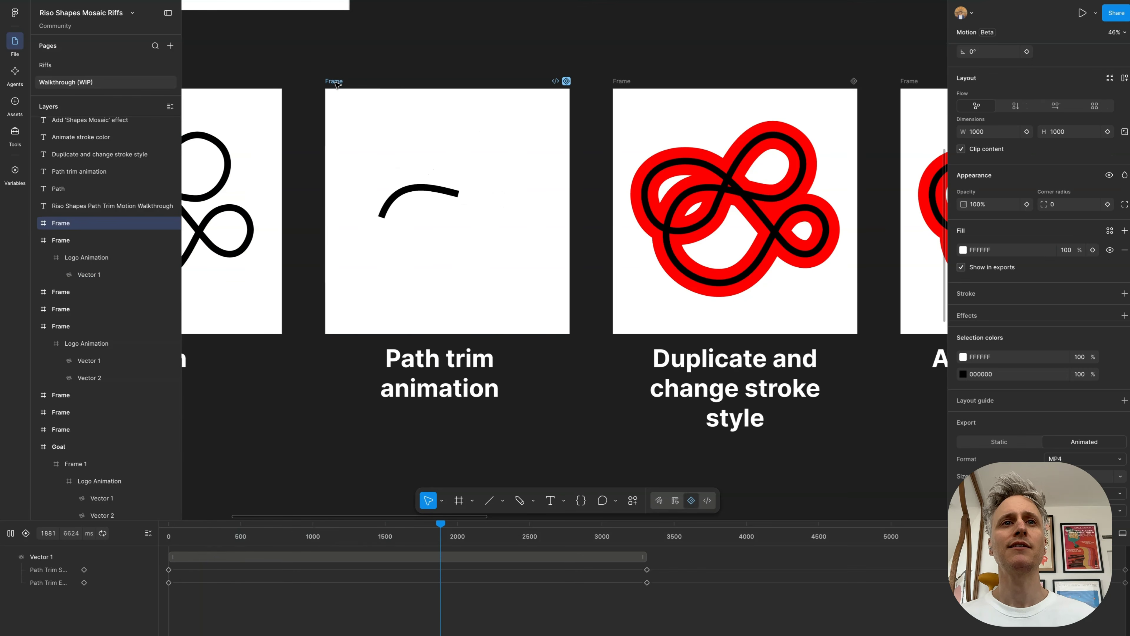
pyautogui.scroll(1, 337, 85)
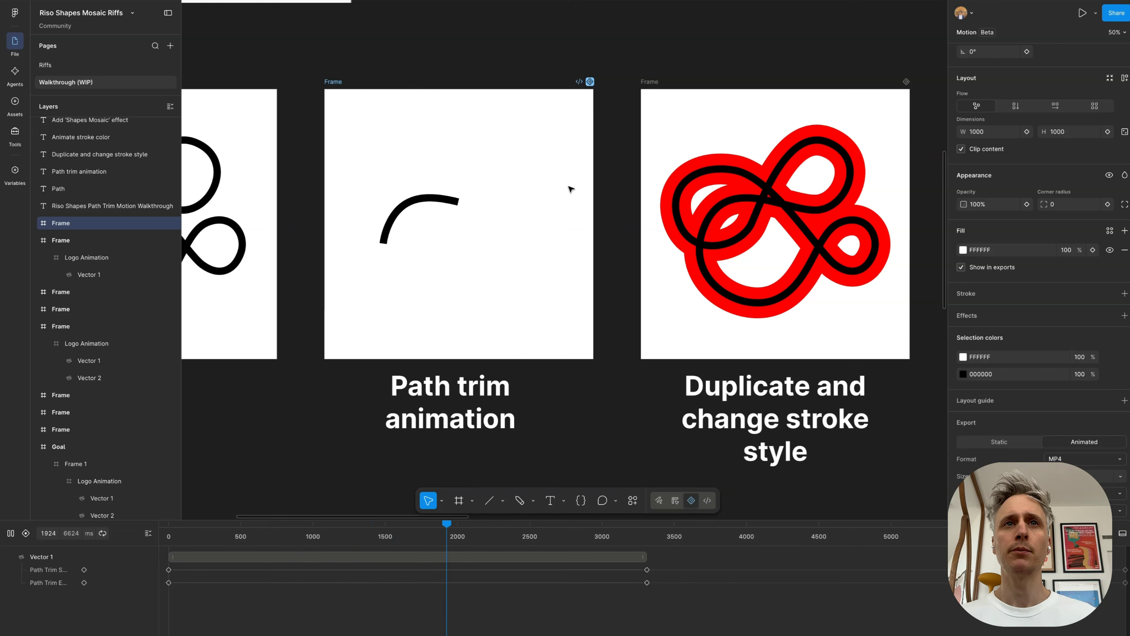
# Step: View the animation of the frame above the "Duplicate and change stroke style" caption
pyautogui.hscroll(4, 571, 189)
pyautogui.click(502, 74)
pyautogui.hscroll(4, 501, 75)
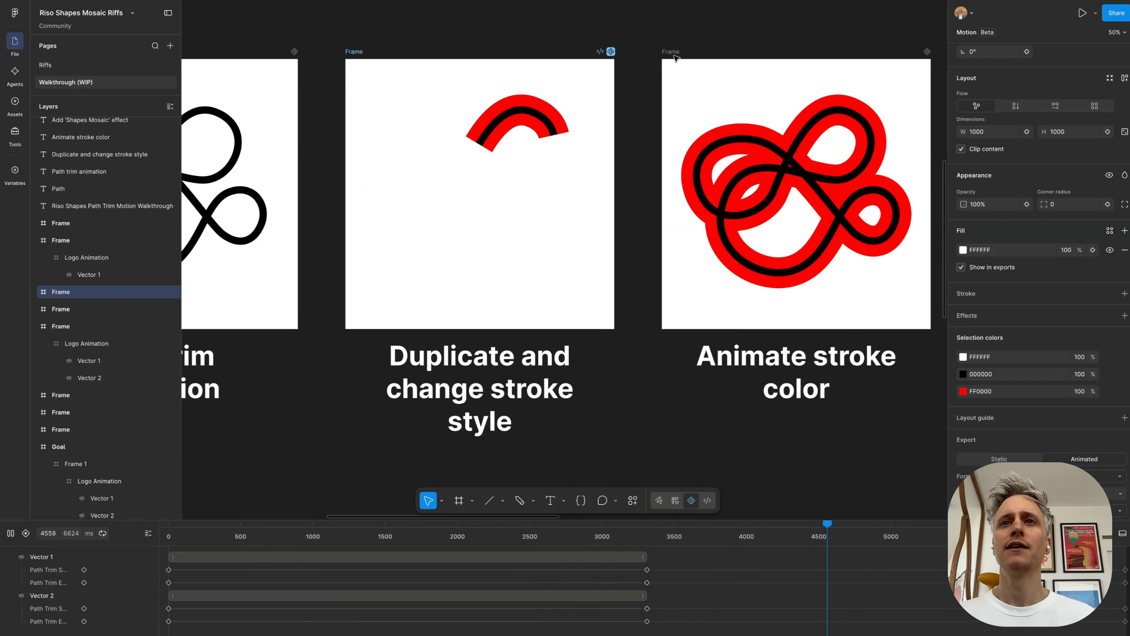
# Step: View the animation of the frame above the "Animate stroke color" caption
pyautogui.hscroll(5, 673, 96)
pyautogui.click(457, 80)
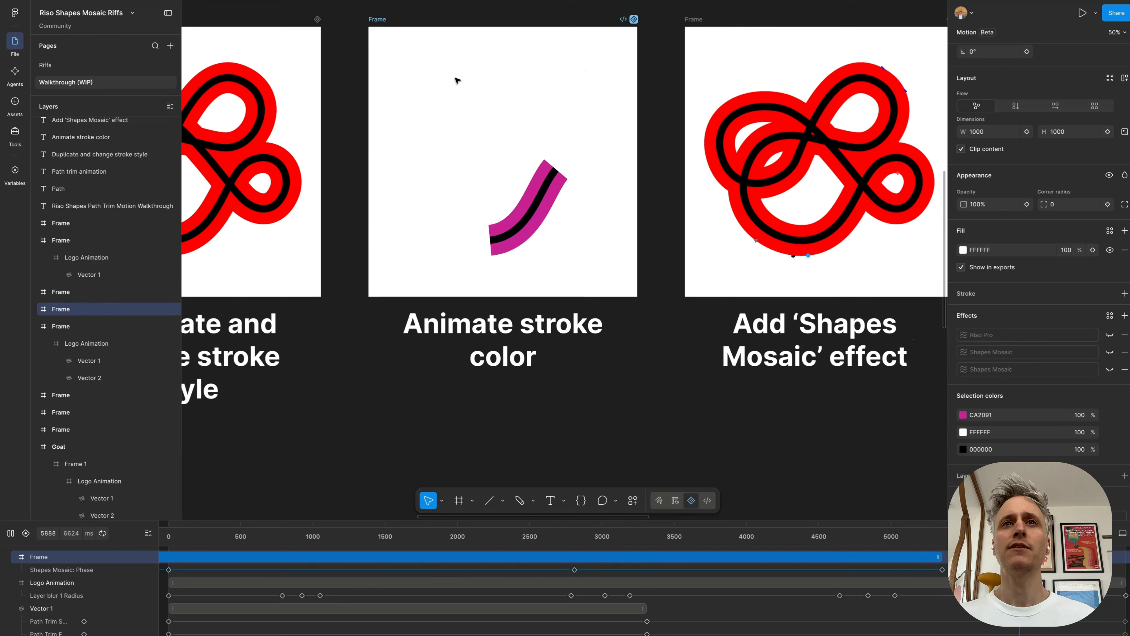
pyautogui.scroll(2, 457, 81)
pyautogui.scroll(1, 457, 81)
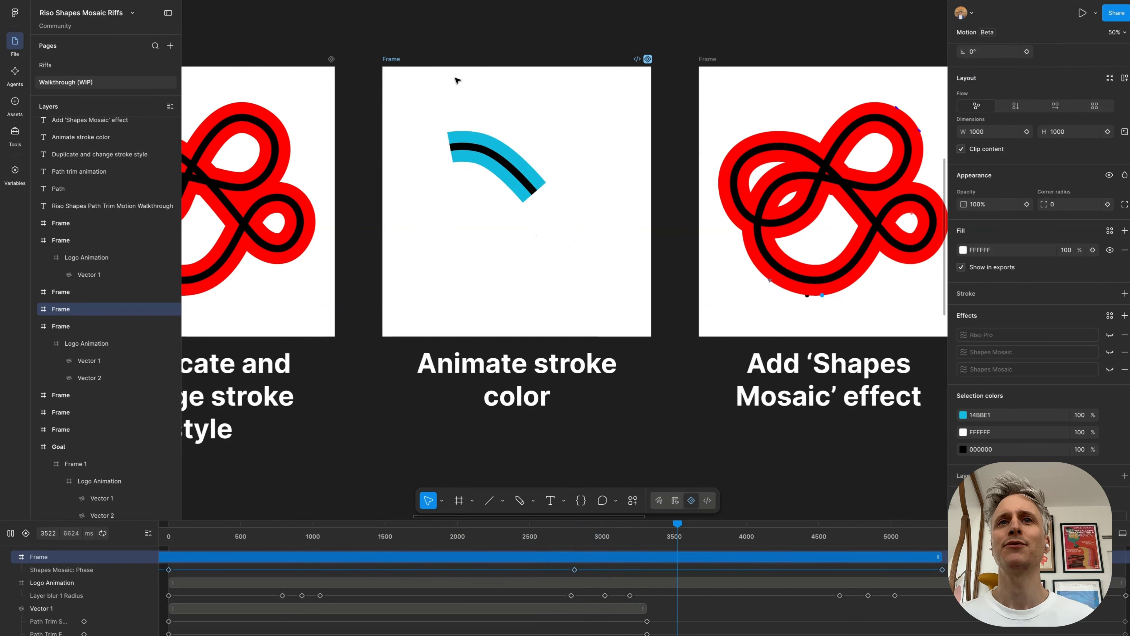
pyautogui.hscroll(1, 457, 81)
pyautogui.hscroll(5, 457, 81)
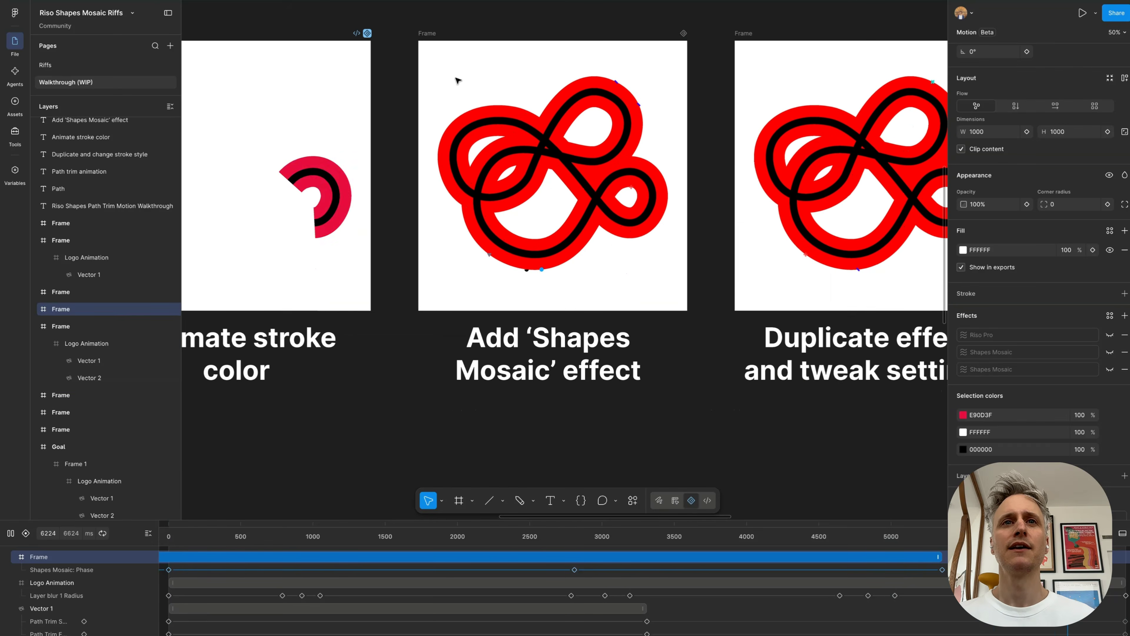
# Step: Play the animation of the frame above the "Add 'Shapes Mosaic' effect" caption and examine the mosaic pattern
pyautogui.click(584, 129)
pyautogui.scroll(3, 584, 130)
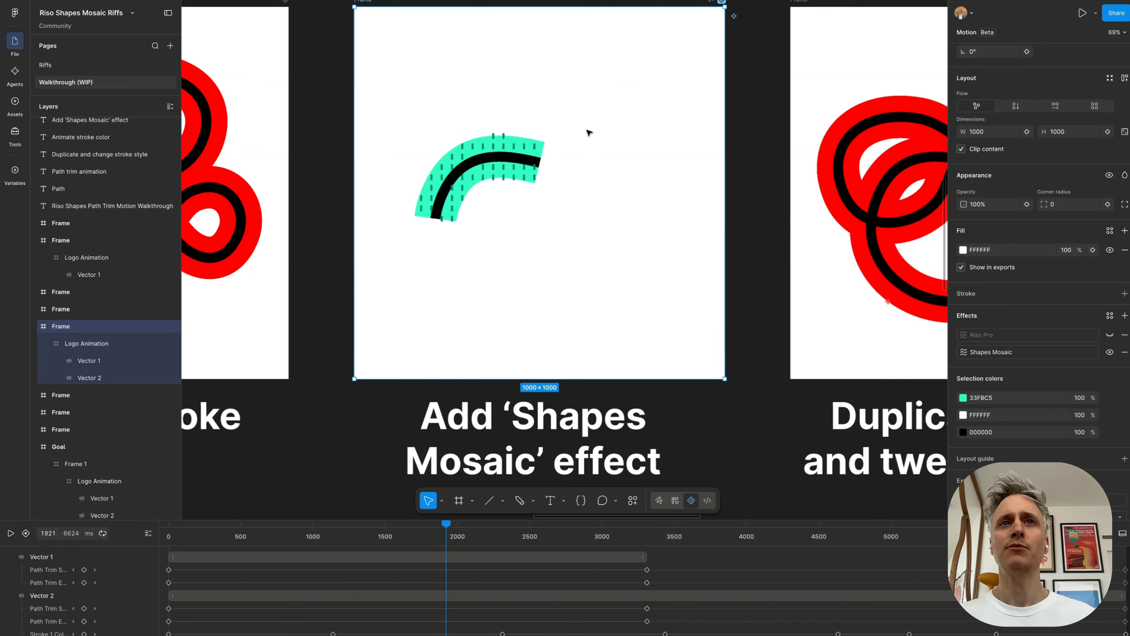
pyautogui.press('space')
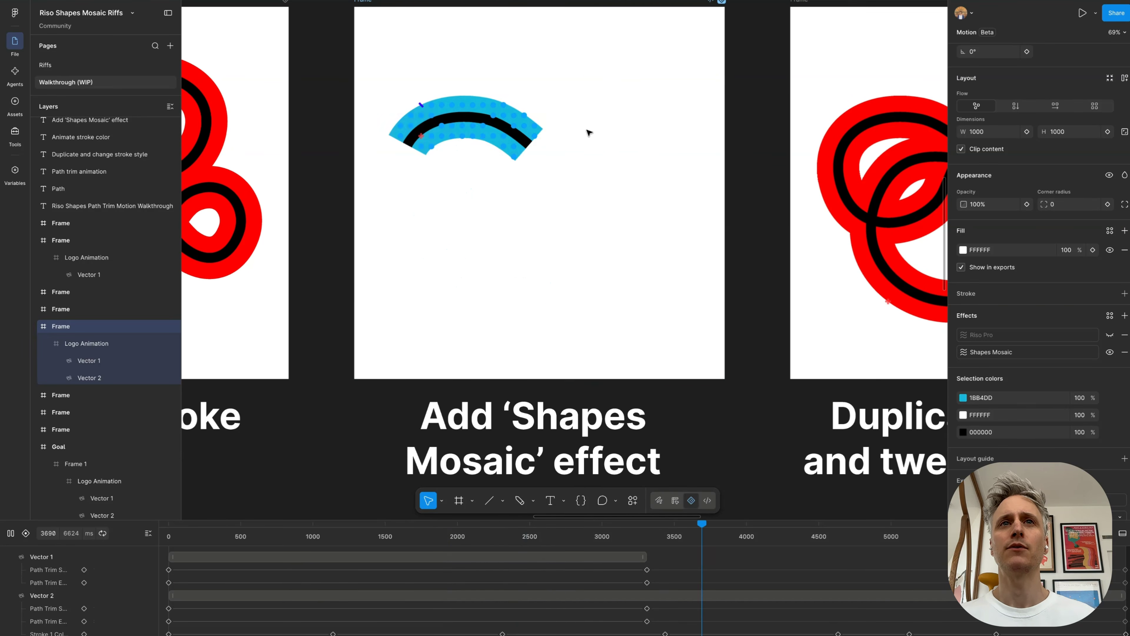
pyautogui.scroll(1, 589, 132)
pyautogui.scroll(-1, 589, 132)
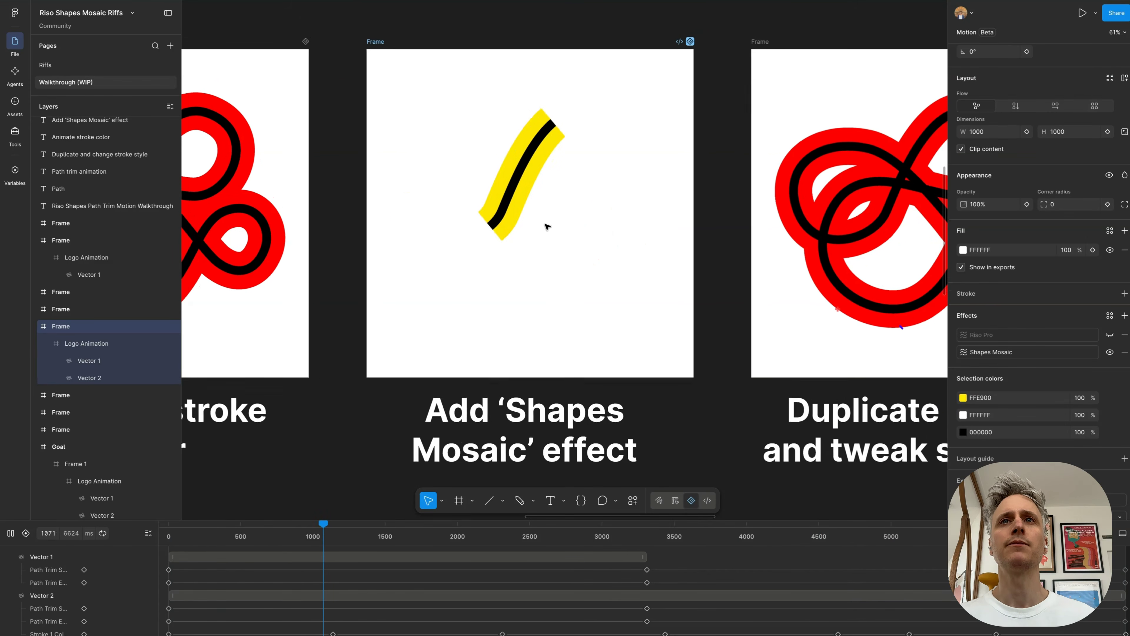
# Step: Play the animation of the "Duplicate effect and tweak settings" frame and examine its layered mosaic effects
pyautogui.press('n')
pyautogui.press('space')
pyautogui.hscroll(2, 551, 98)
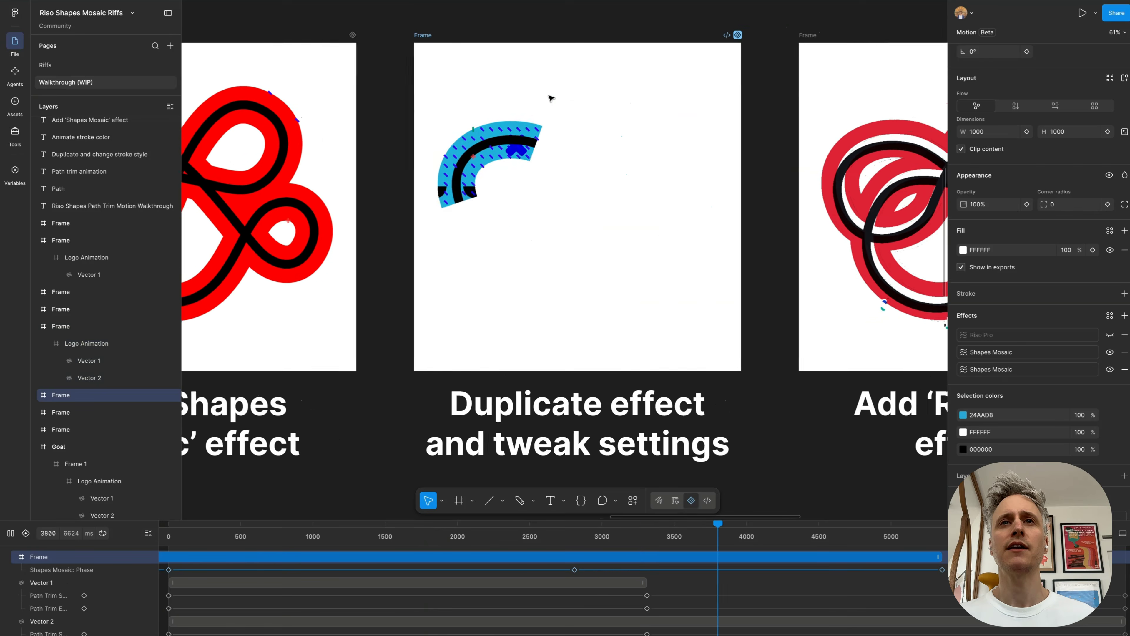
pyautogui.scroll(1, 551, 98)
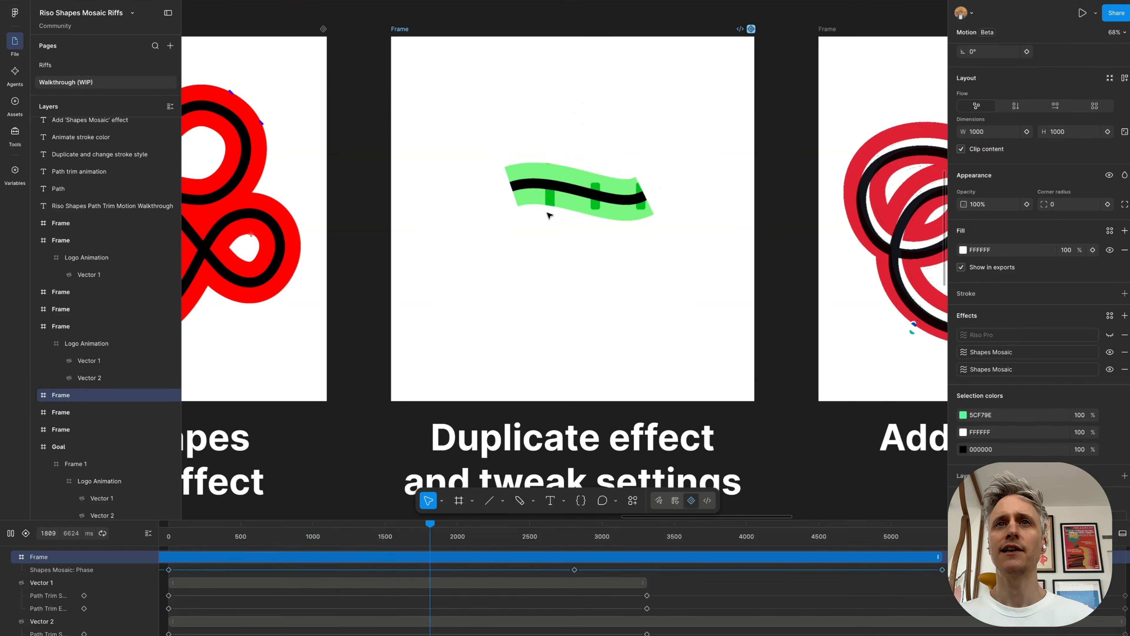
pyautogui.scroll(-3, 547, 215)
pyautogui.hscroll(10, 547, 215)
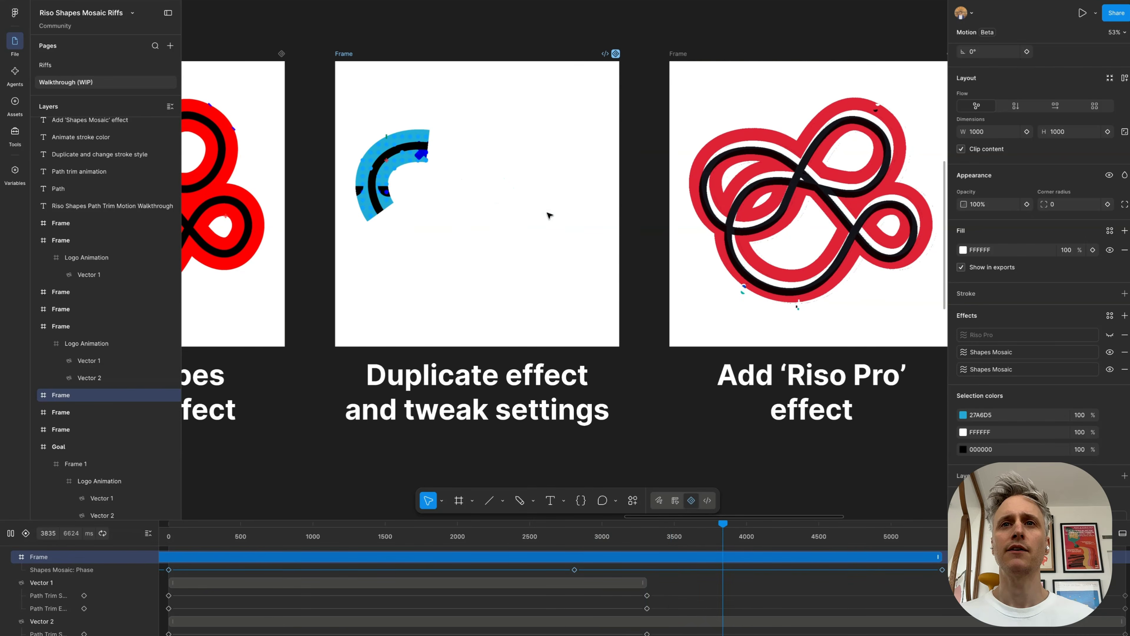
# Step: View the animation of the frame above the "Add 'Riso Pro' effect" caption
pyautogui.scroll(-1, 547, 213)
pyautogui.scroll(2, 499, 119)
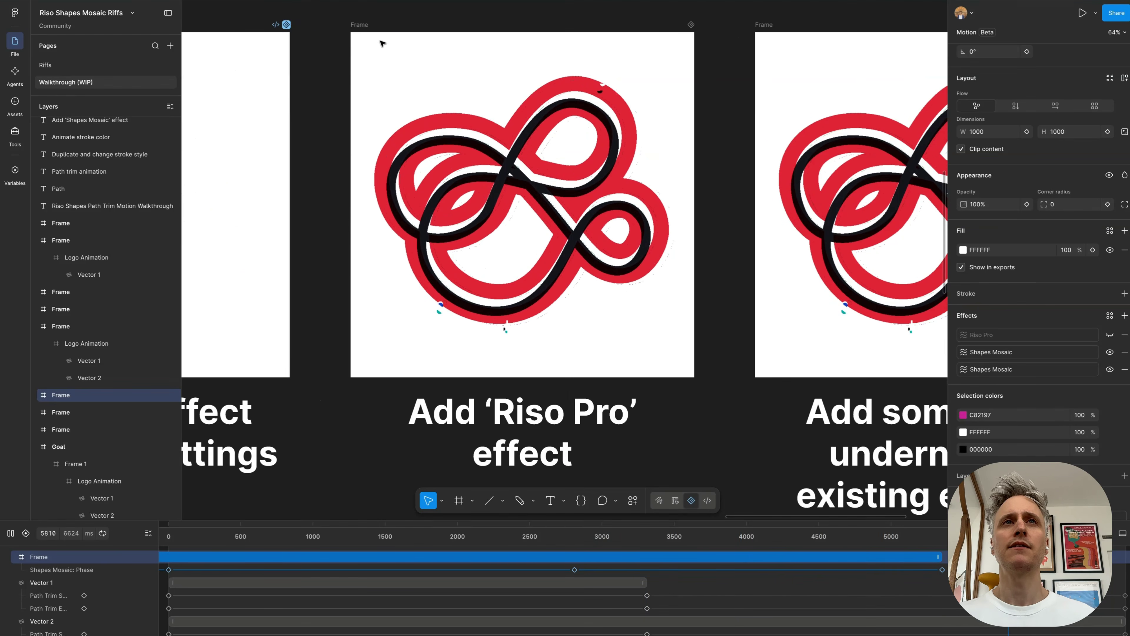
pyautogui.click(361, 26)
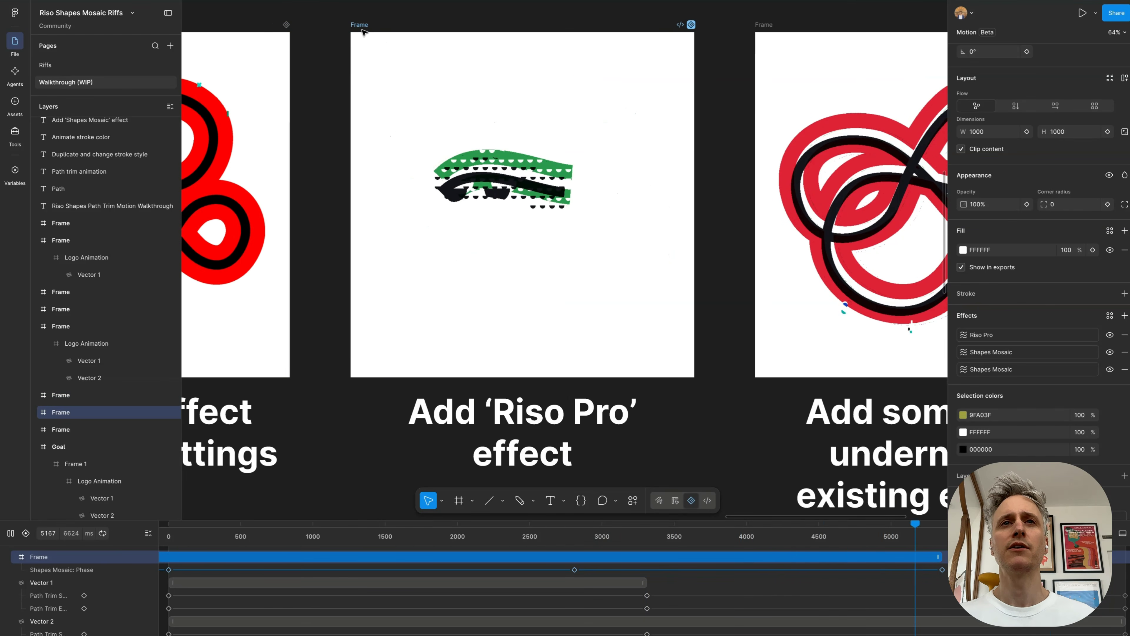
pyautogui.scroll(1, 361, 32)
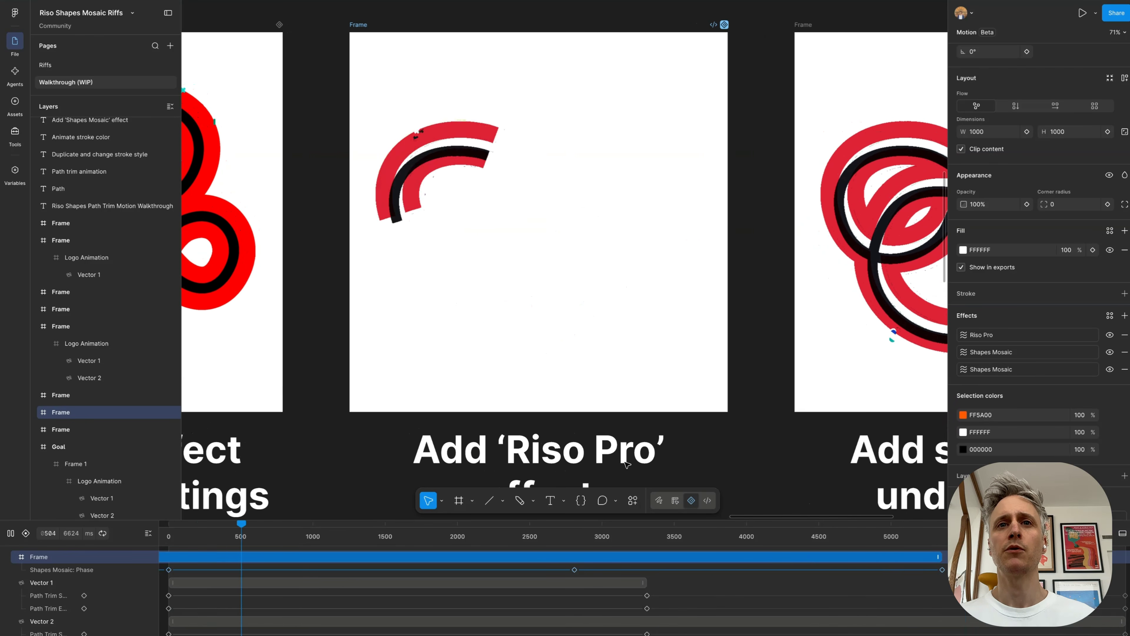
pyautogui.scroll(-2, 549, 306)
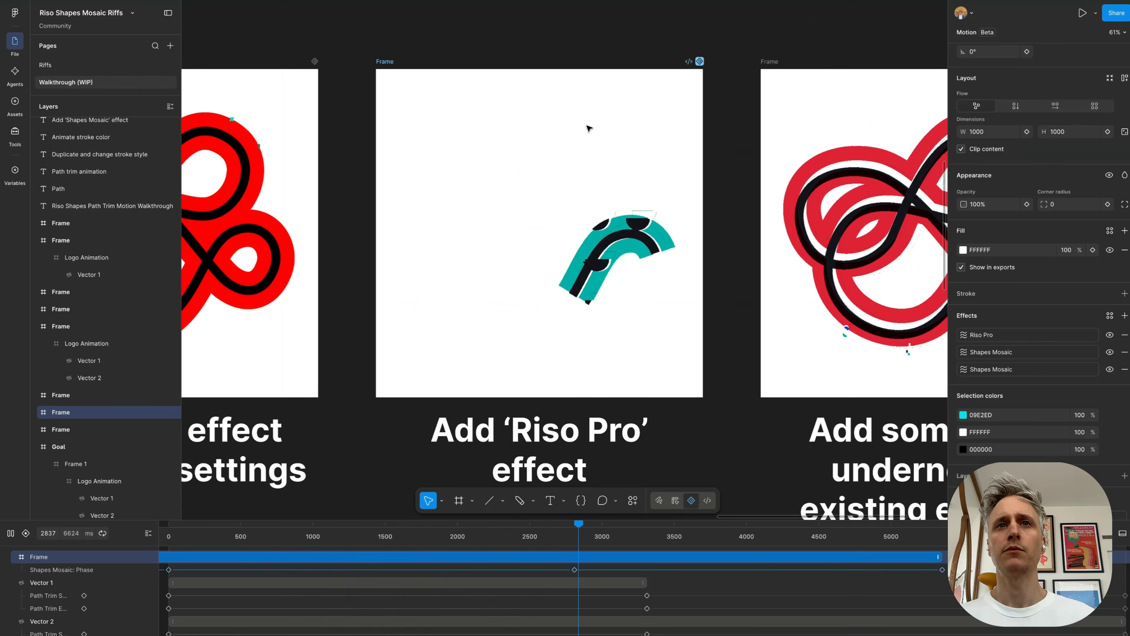
# Step: Play the "Add some blur underneath existing effects" frame, pause it and scrub to about 931 ms to examine the blurred shapes closely
pyautogui.scroll(-3, 547, 348)
pyautogui.hscroll(4, 547, 349)
pyautogui.scroll(-1, 547, 349)
pyautogui.scroll(3, 513, 217)
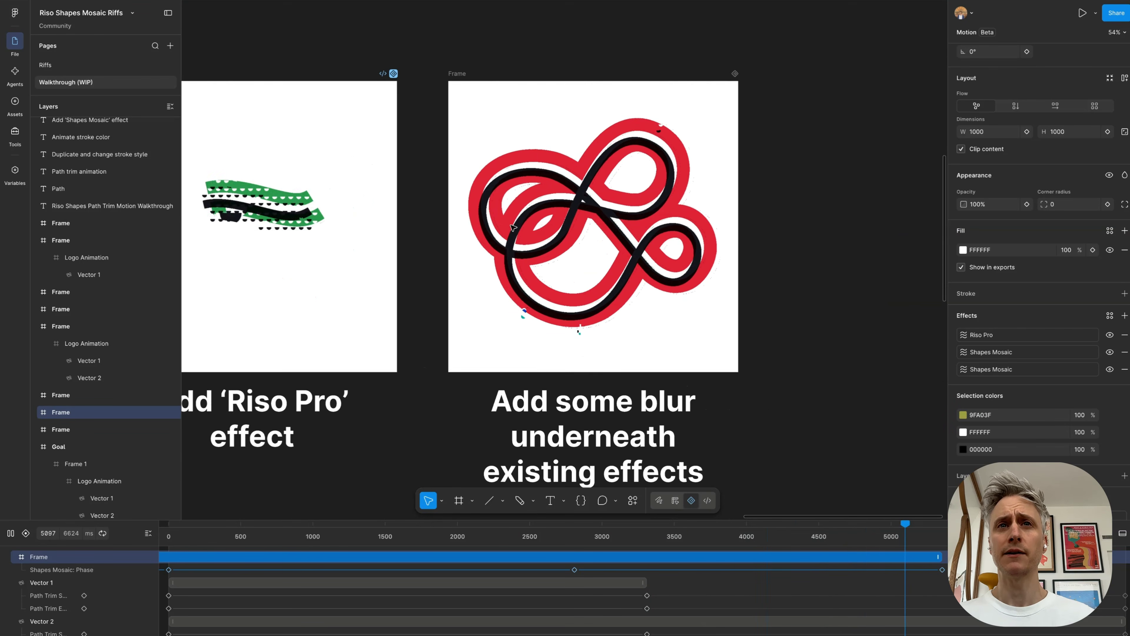
pyautogui.click(456, 69)
pyautogui.scroll(1, 699, 206)
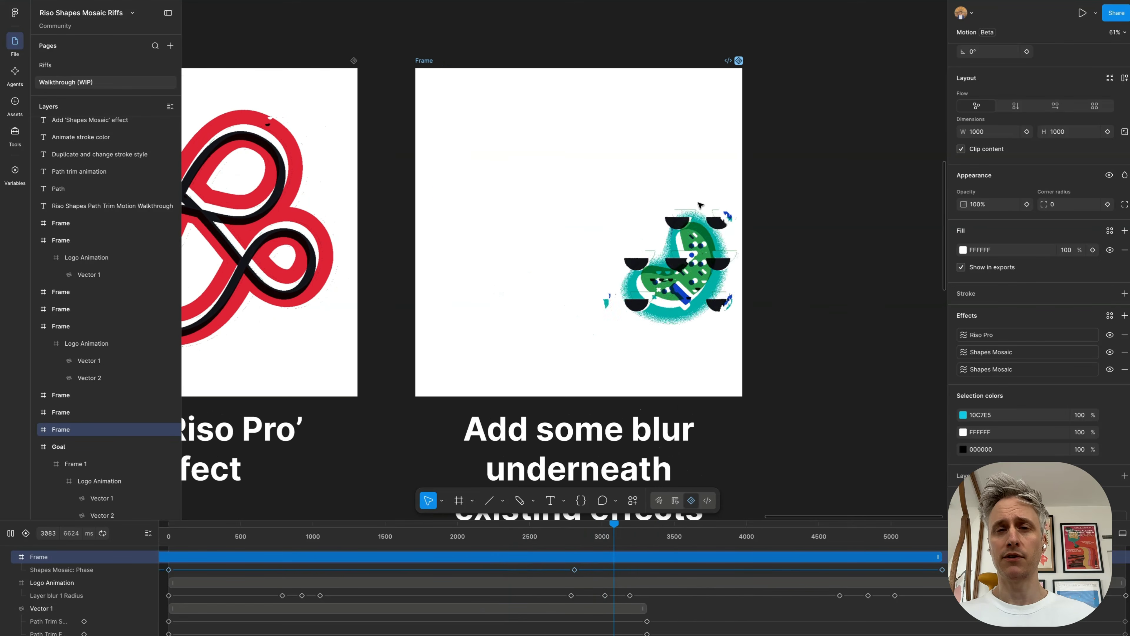
pyautogui.press('space')
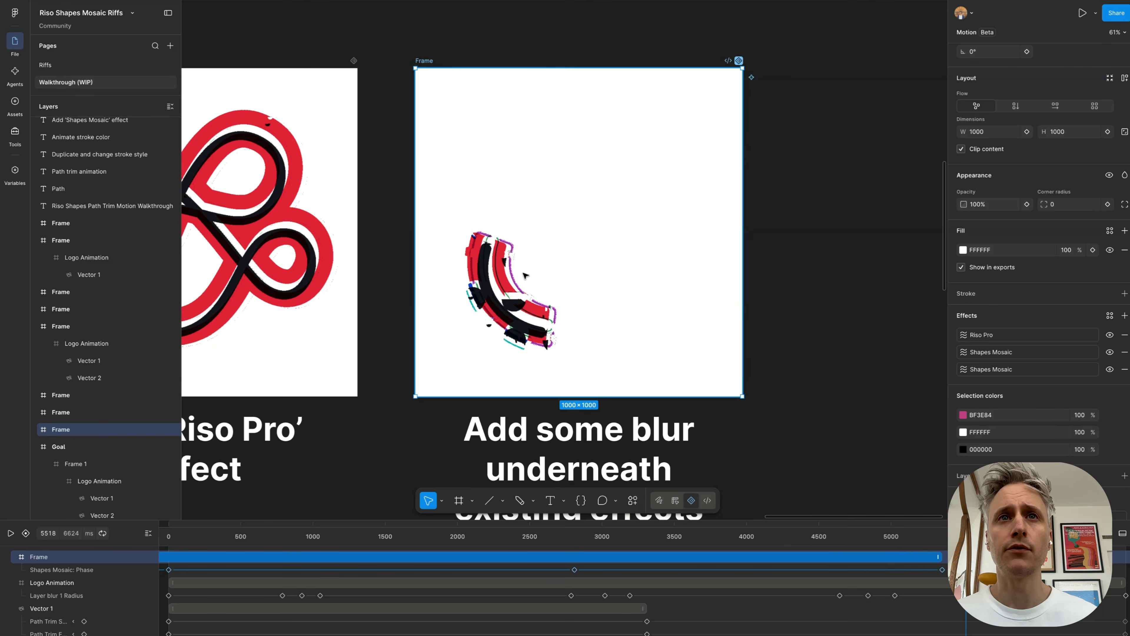
pyautogui.moveTo(538, 535); pyautogui.dragTo(303, 539)
pyautogui.scroll(5, 530, 224)
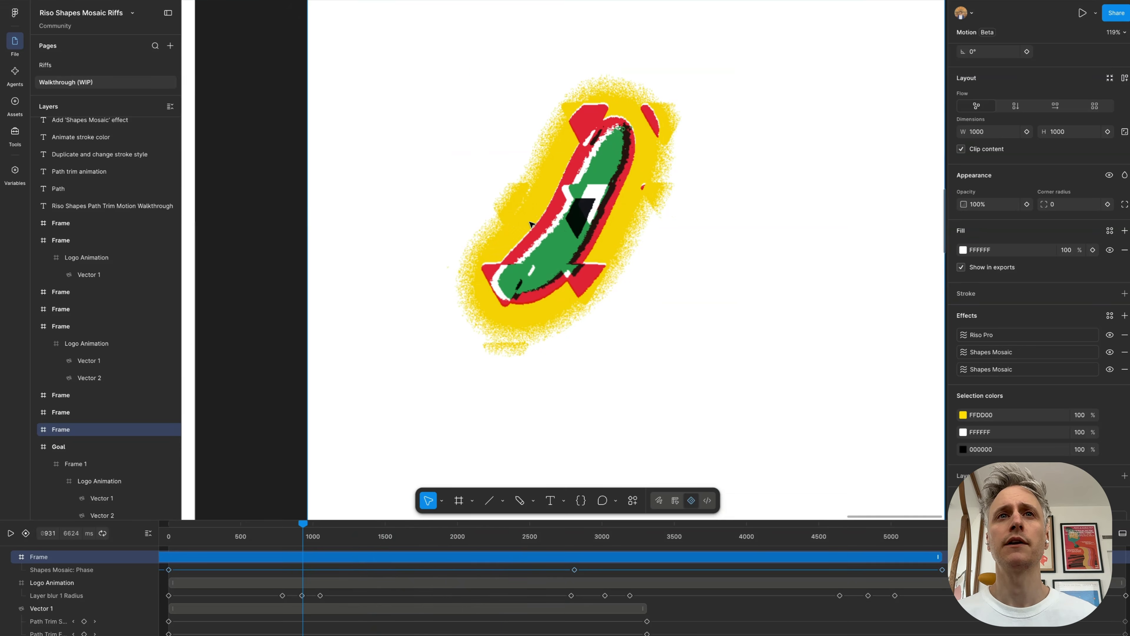
pyautogui.scroll(-6, 616, 274)
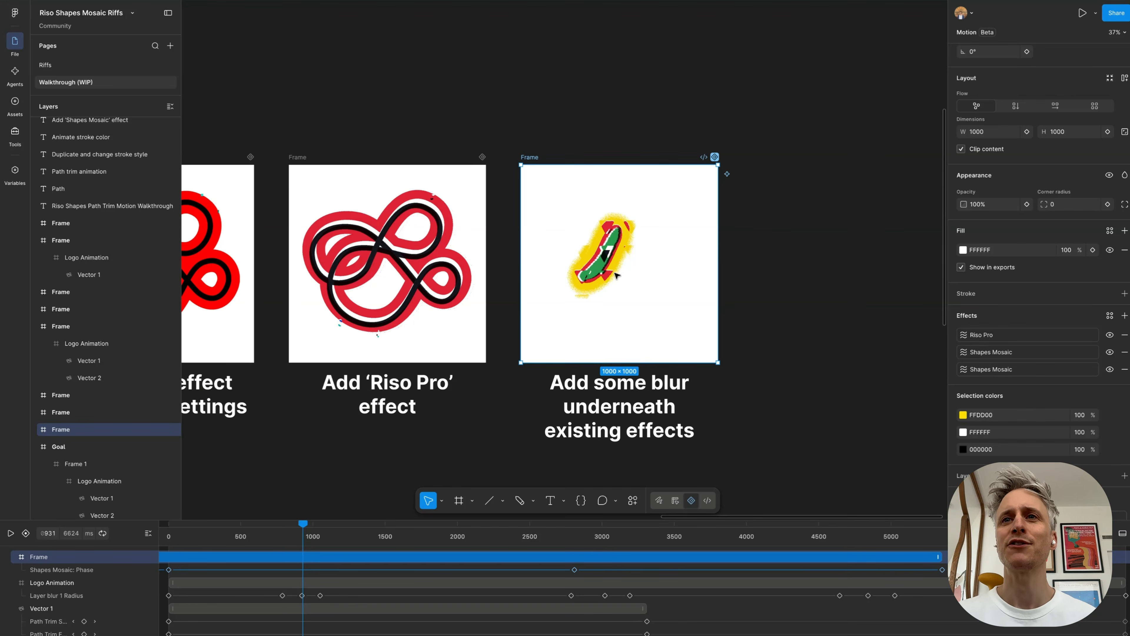
# Step: Draw a square frame of about 953 × 953 in the empty area below the Path frame and switch to design mode
pyautogui.scroll(-5, 616, 275)
pyautogui.hscroll(-5, 616, 274)
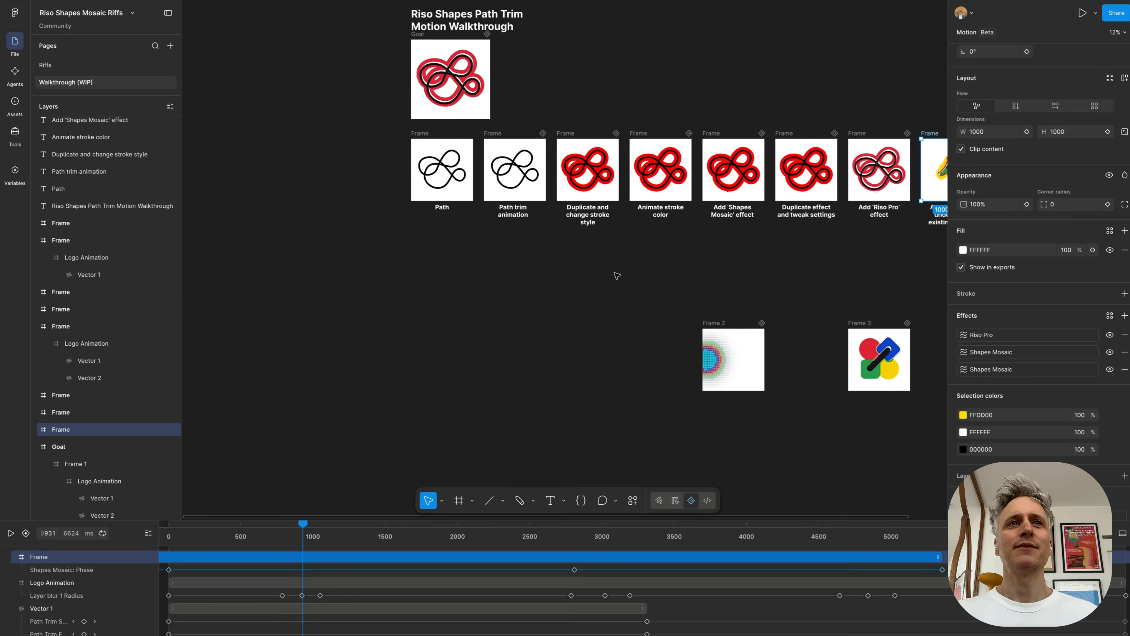
pyautogui.scroll(4, 423, 217)
pyautogui.hscroll(1, 423, 217)
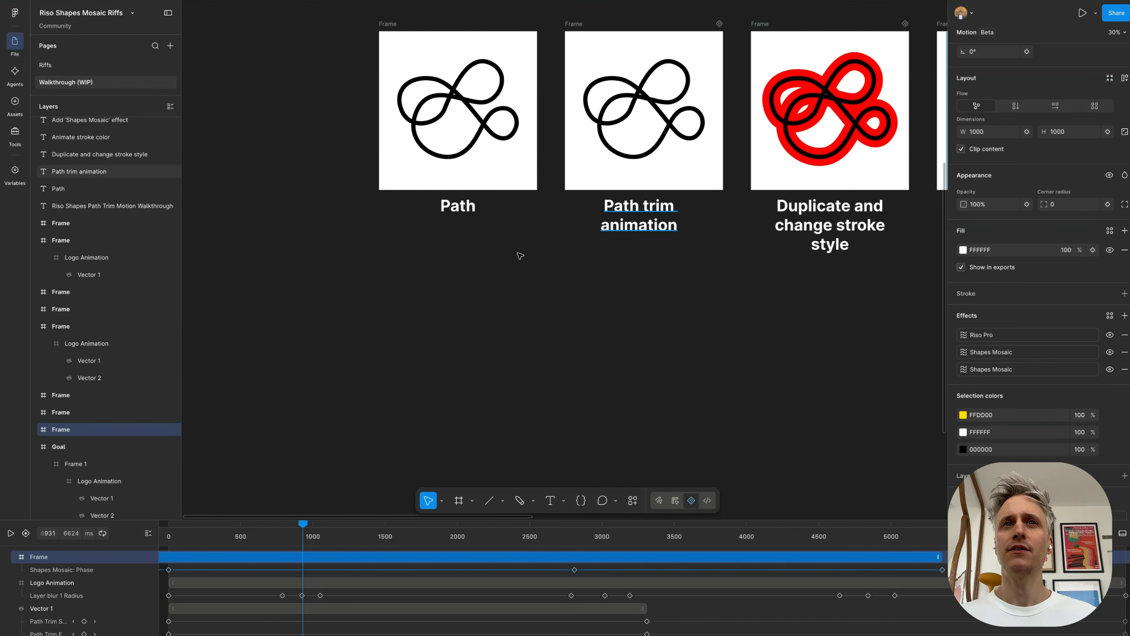
pyautogui.scroll(2, 420, 382)
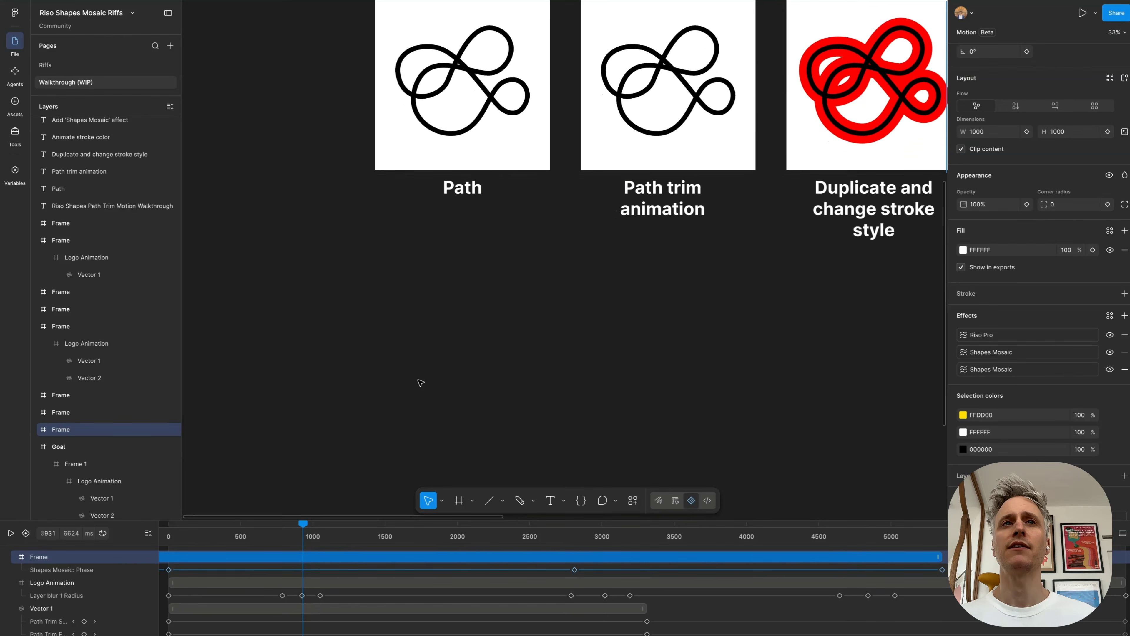
pyautogui.press('f')
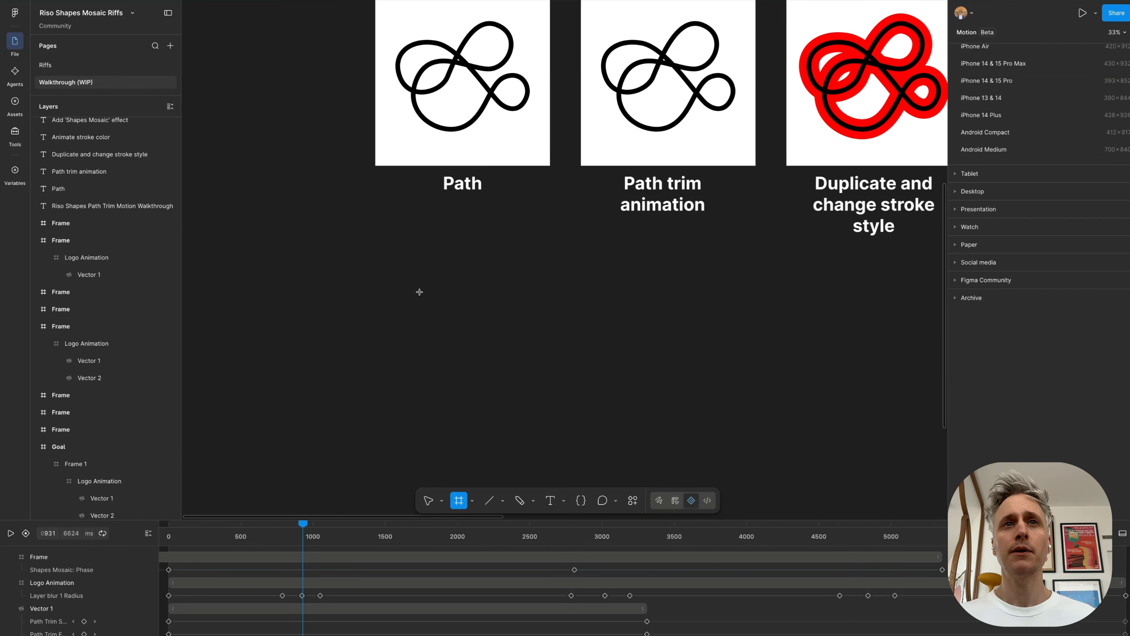
pyautogui.moveTo(380, 253)
pyautogui.mouseDown()
pyautogui.moveTo(553, 427)
pyautogui.moveTo(538, 419)
pyautogui.mouseUp()
pyautogui.click(674, 501)
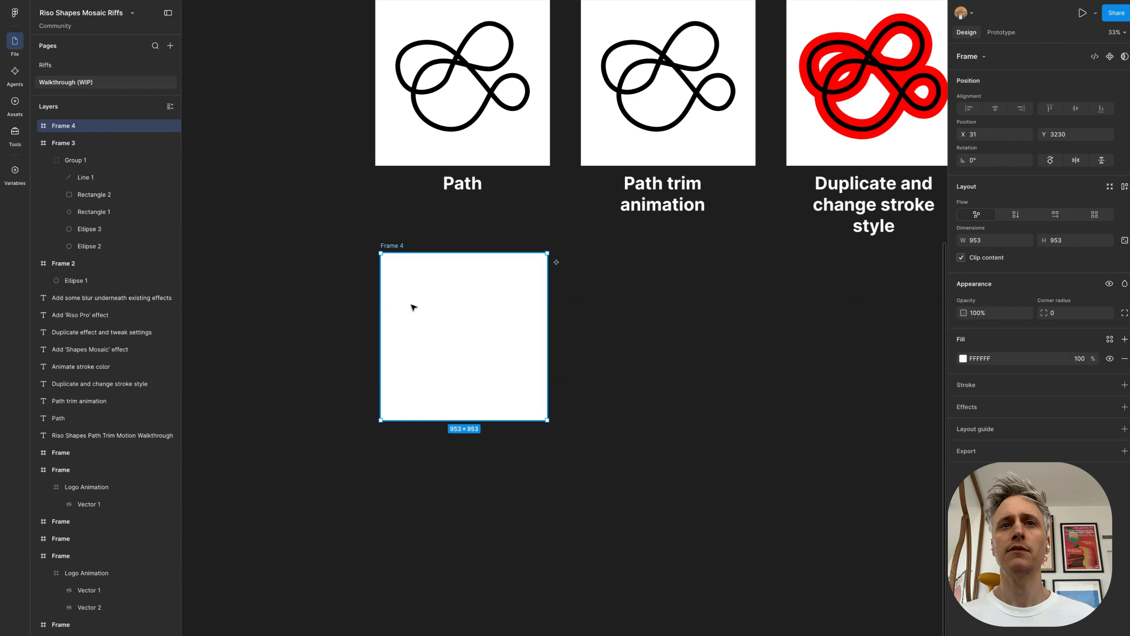
# Step: Move the new frame to X 0, Y 3224 beneath the Path frame and resize it to 975 × 975
pyautogui.moveTo(394, 244); pyautogui.dragTo(389, 247)
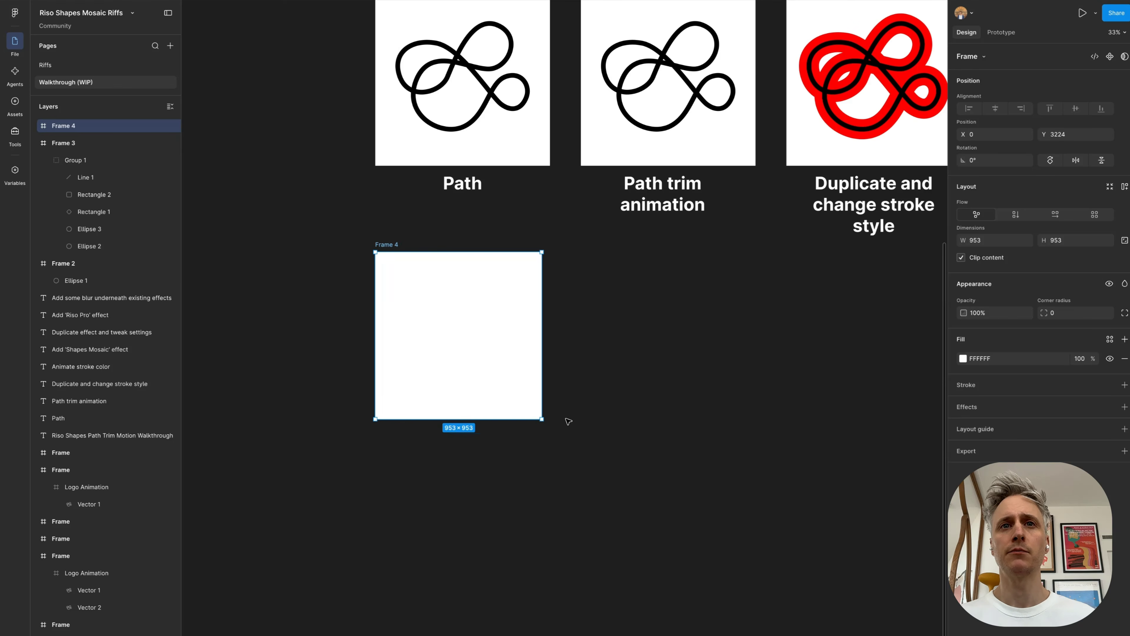
pyautogui.moveTo(541, 420)
pyautogui.mouseDown()
pyautogui.moveTo(554, 429)
pyautogui.moveTo(542, 424)
pyautogui.mouseUp()
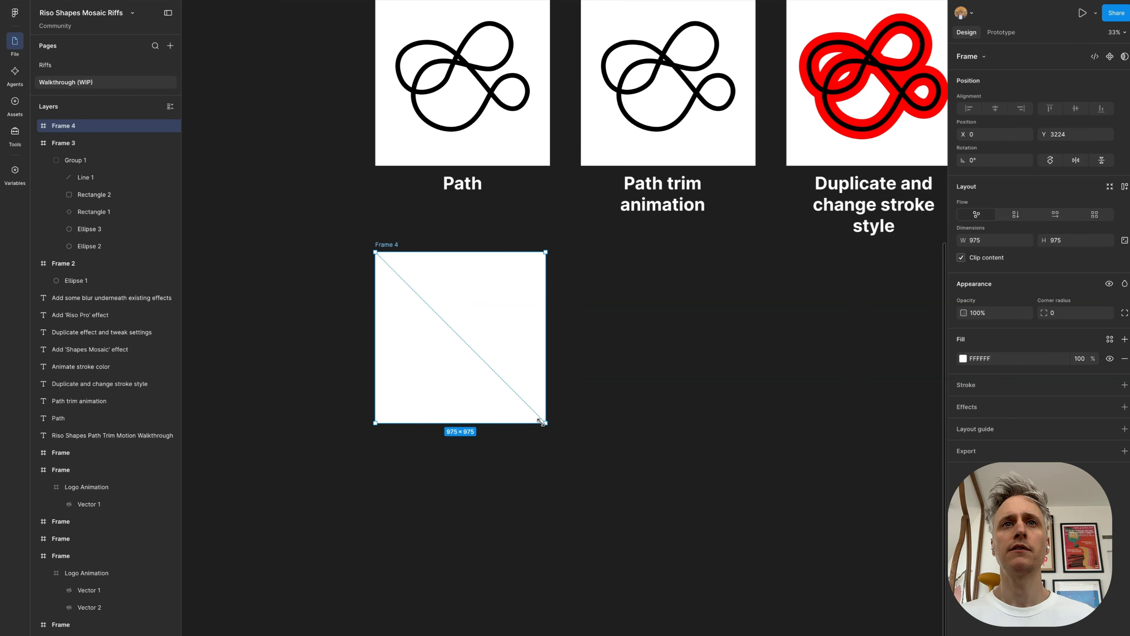
# Step: Copy the black looping vector from the Path frame and paste it into the new 975 × 975 frame
pyautogui.scroll(3, 507, 220)
pyautogui.scroll(3, 507, 220)
pyautogui.scroll(-3, 507, 220)
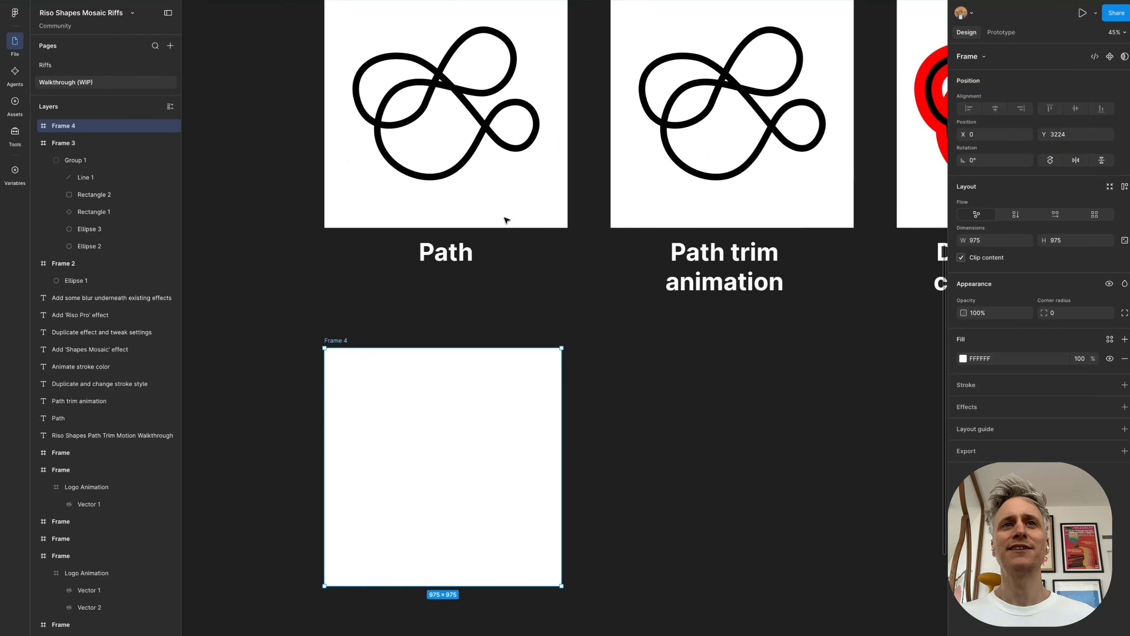
pyautogui.scroll(-1, 507, 220)
pyautogui.doubleClick(472, 120)
pyautogui.doubleClick(472, 120)
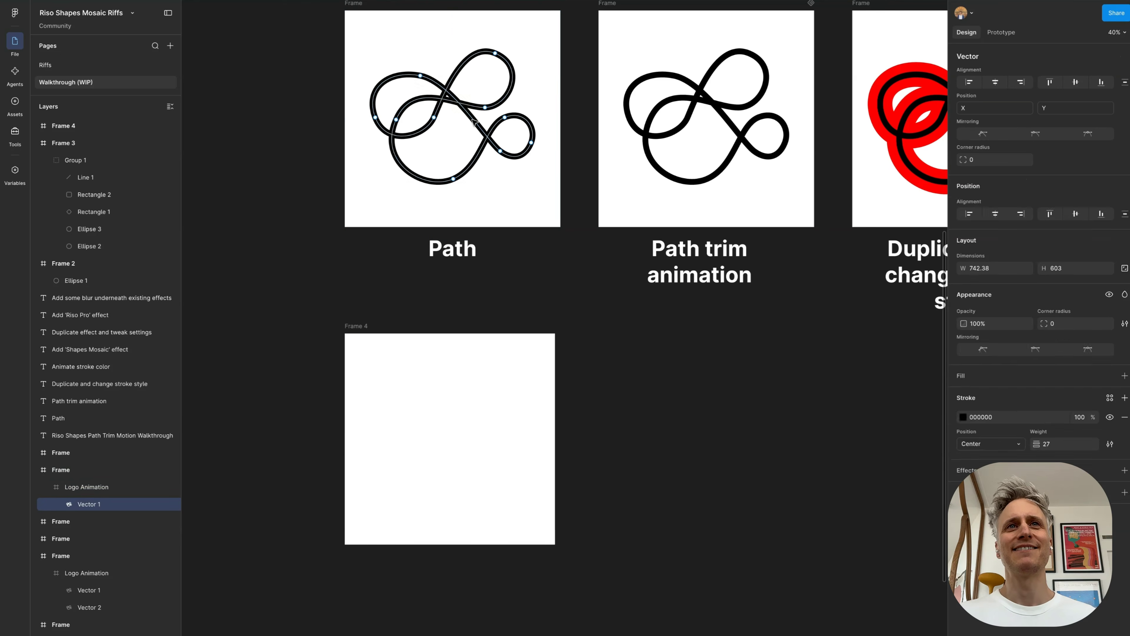
pyautogui.press('Escape')
pyautogui.hotkey('ctrl', 'c')
pyautogui.click(467, 467)
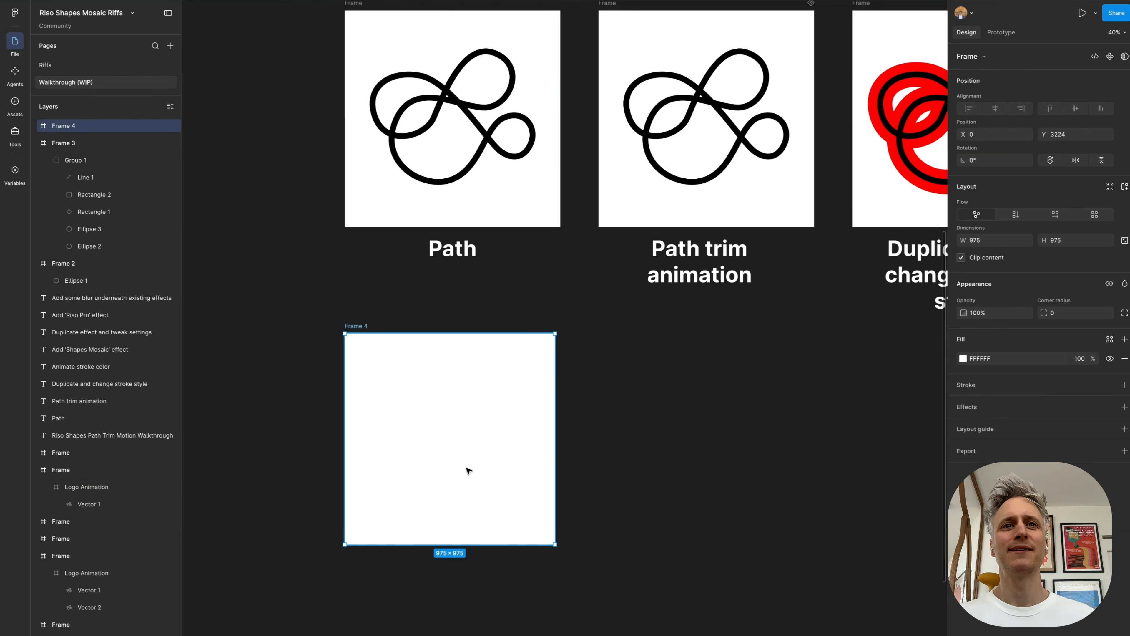
pyautogui.hotkey('ctrl', 'v')
pyautogui.scroll(-1, 502, 472)
pyautogui.scroll(1, 502, 487)
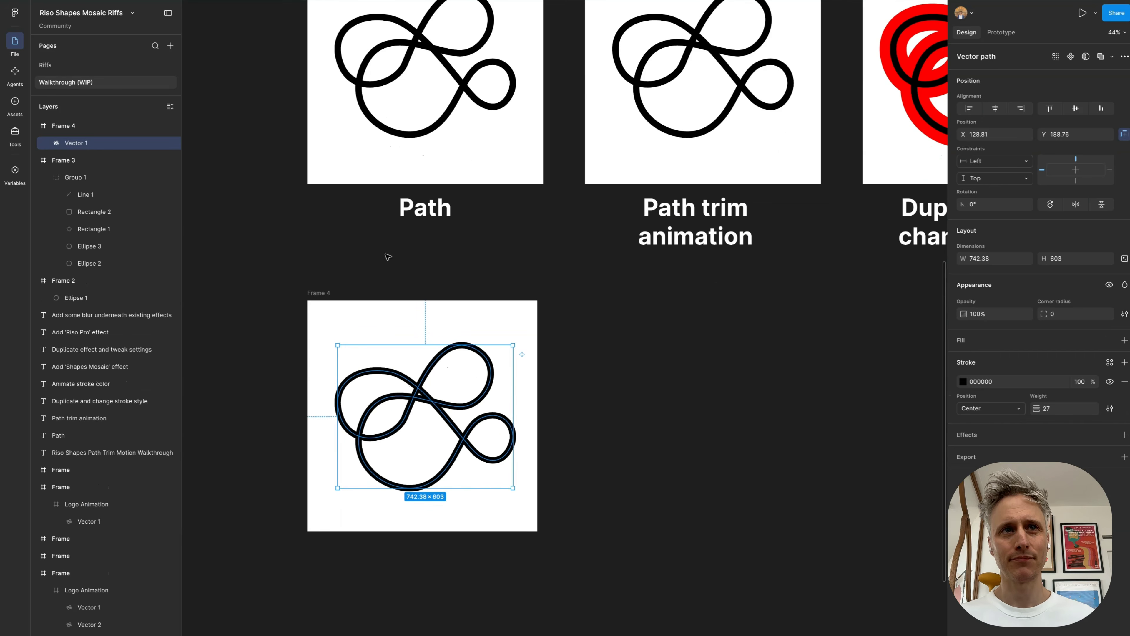
pyautogui.click(385, 253)
# Step: Duplicate the new frame to X 1177, Y 3224 below "Path trim animation" and enlarge the copy slightly to match the width of the frame above
pyautogui.hscroll(3, 640, 490)
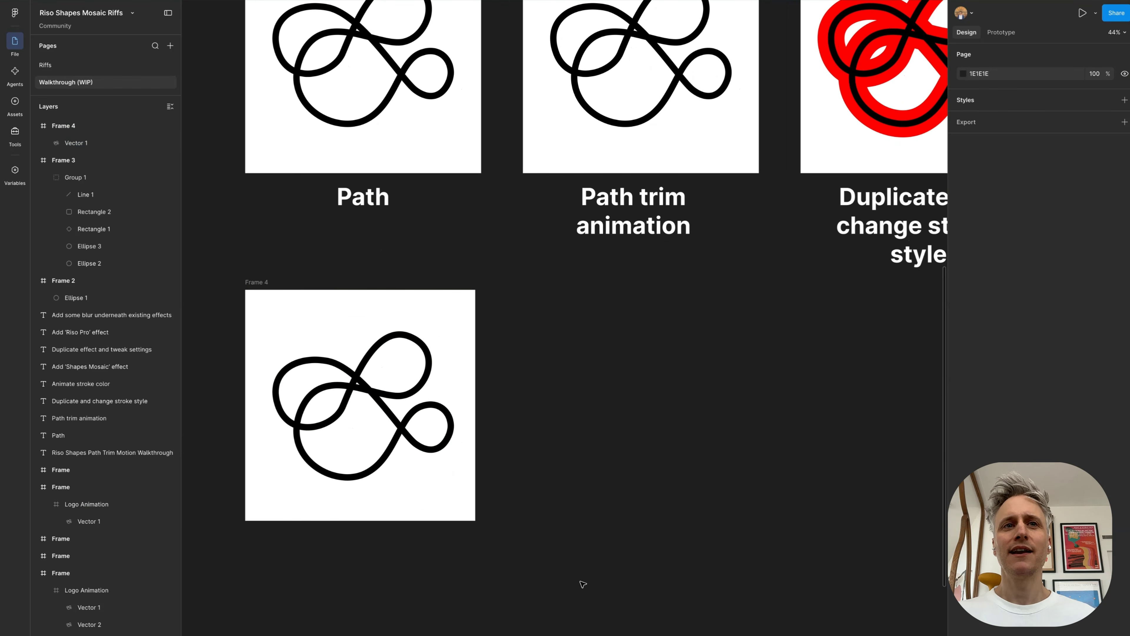
pyautogui.moveTo(254, 281); pyautogui.dragTo(533, 297)
pyautogui.hscroll(10, 533, 297)
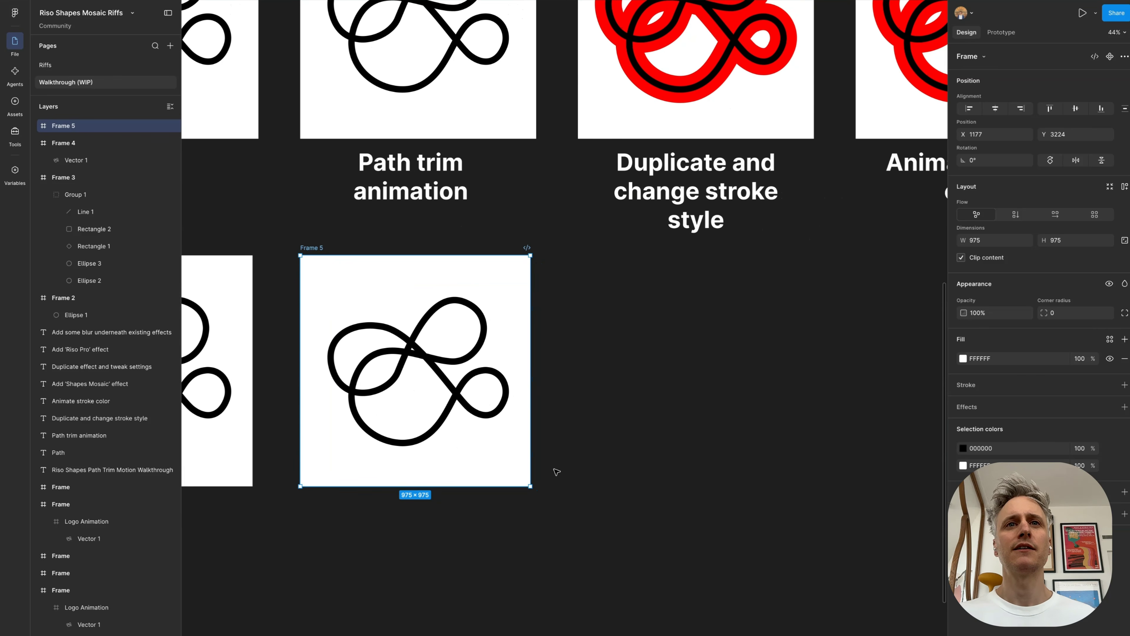
pyautogui.moveTo(529, 484); pyautogui.dragTo(533, 489)
# Step: Switch to motion mode and keyframe the duplicated frame's vector at 0 ms with path trim start 0% and end 15%
pyautogui.click(433, 367)
pyautogui.hscroll(-4, 433, 367)
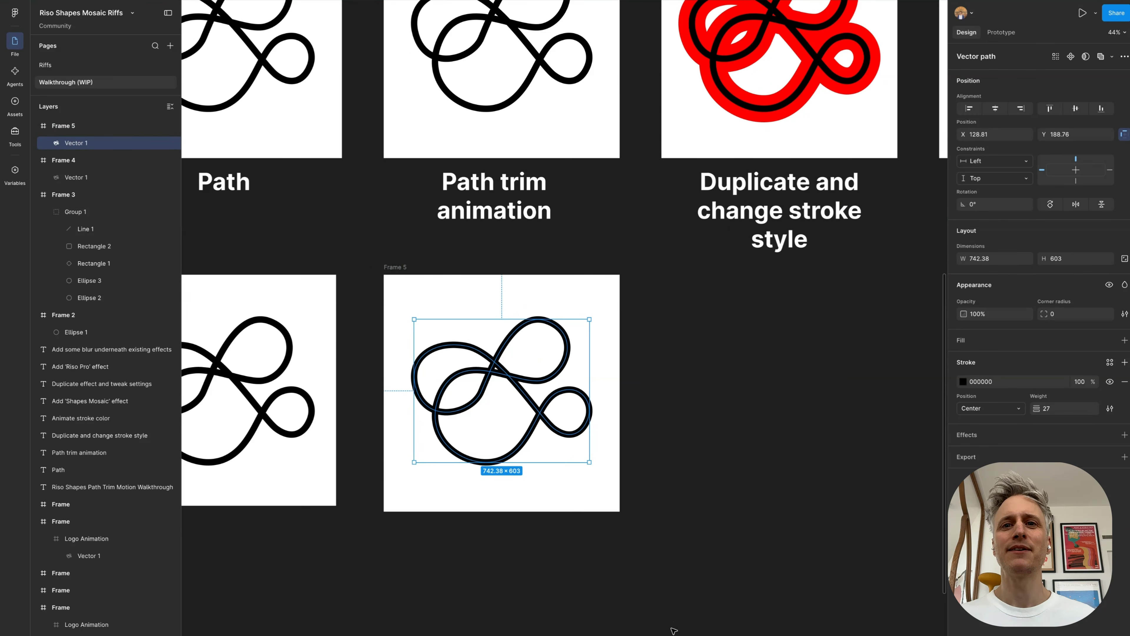
pyautogui.click(691, 635)
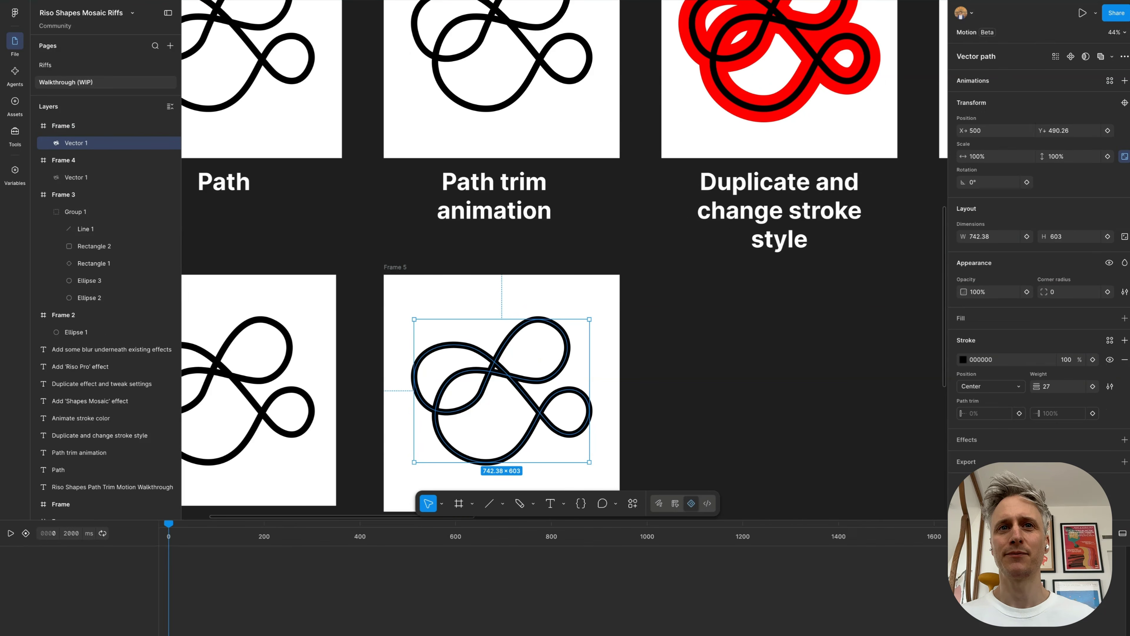
pyautogui.scroll(-1, 831, 339)
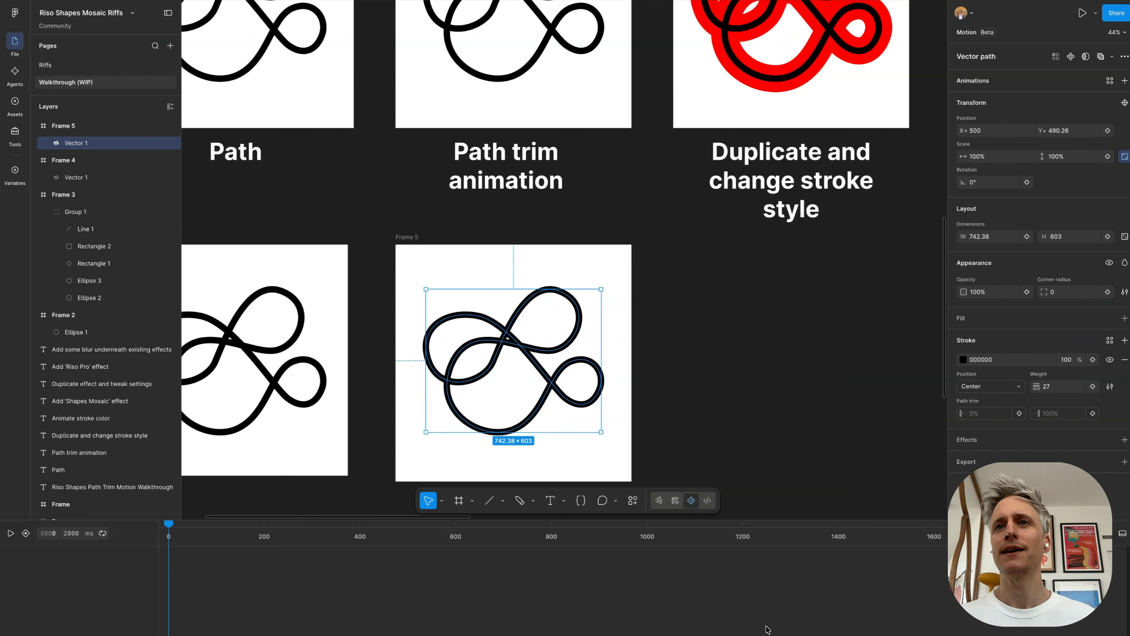
pyautogui.scroll(-5, 367, 625)
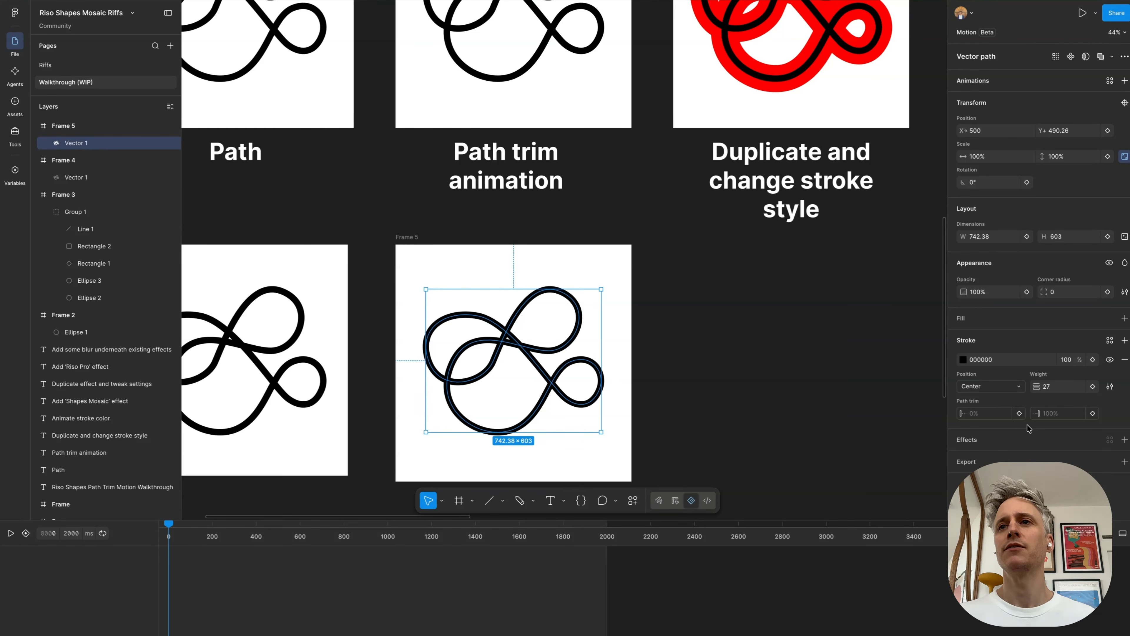
pyautogui.click(1019, 413)
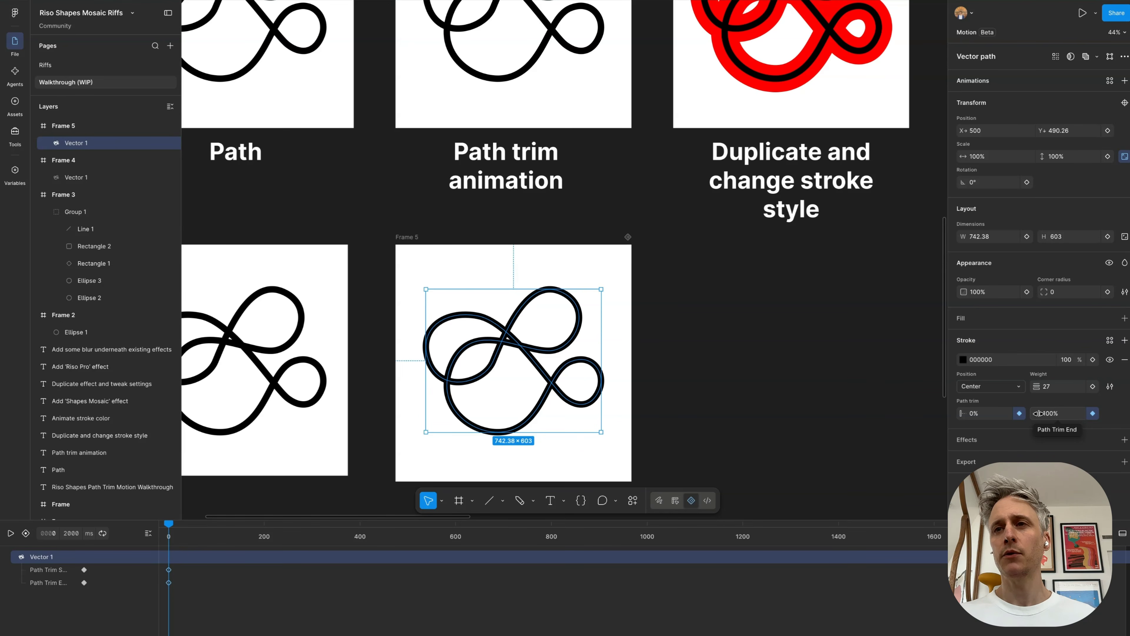
pyautogui.moveTo(1039, 413); pyautogui.dragTo(1028, 413)
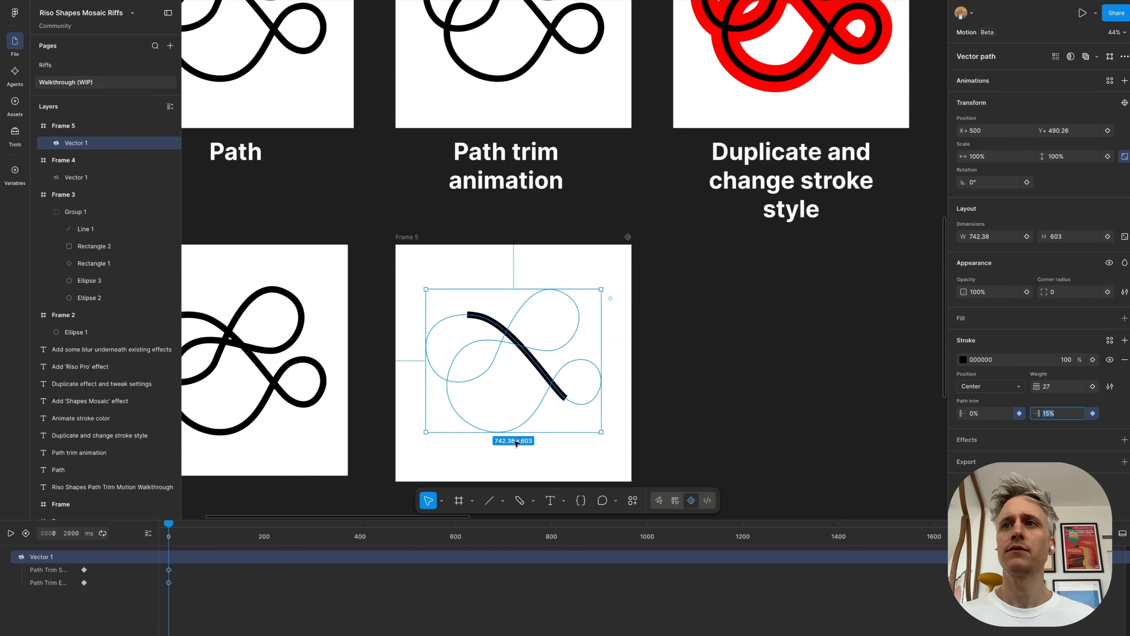
pyautogui.moveTo(303, 540); pyautogui.dragTo(149, 541)
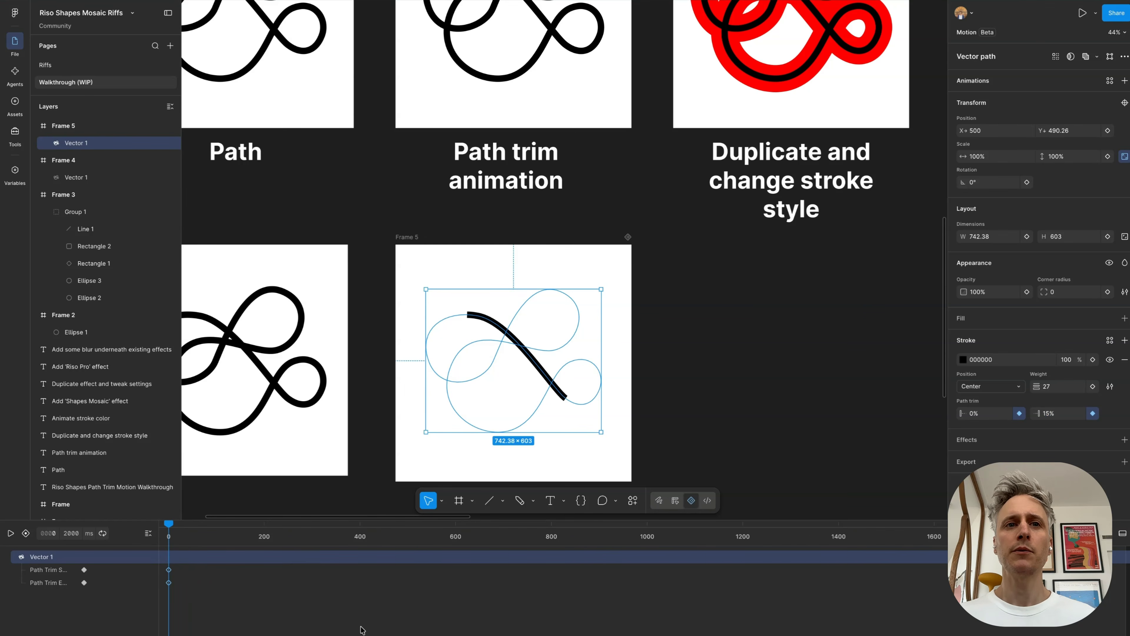
# Step: Keyframe the vector's path trim at 2000 ms with start 100% and end 115%
pyautogui.scroll(-3, 362, 629)
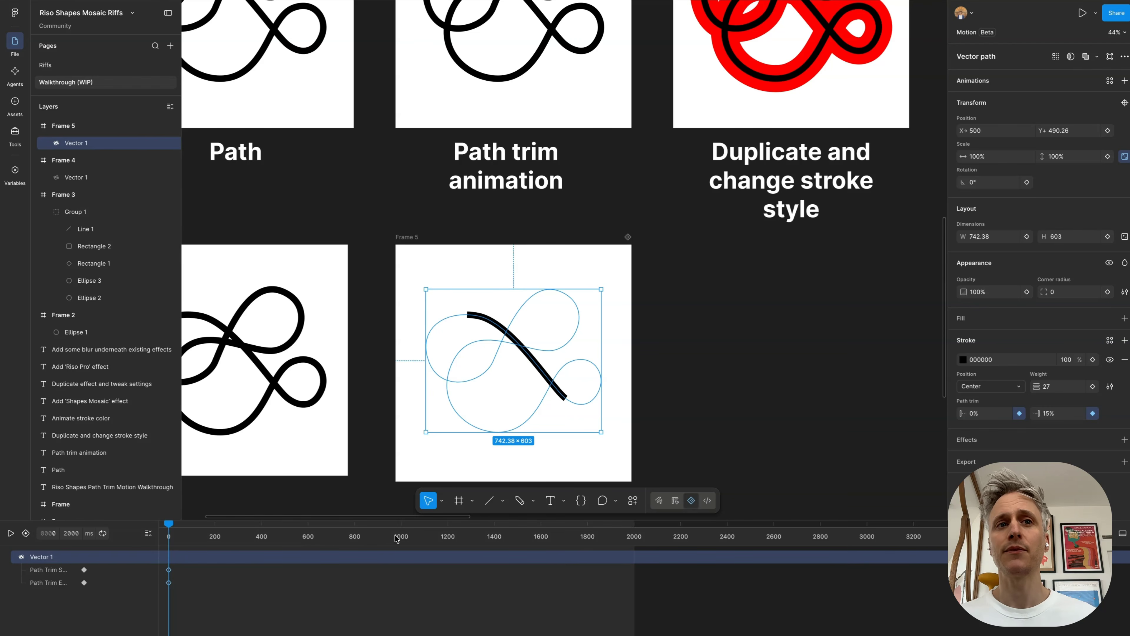
pyautogui.moveTo(373, 537); pyautogui.dragTo(672, 542)
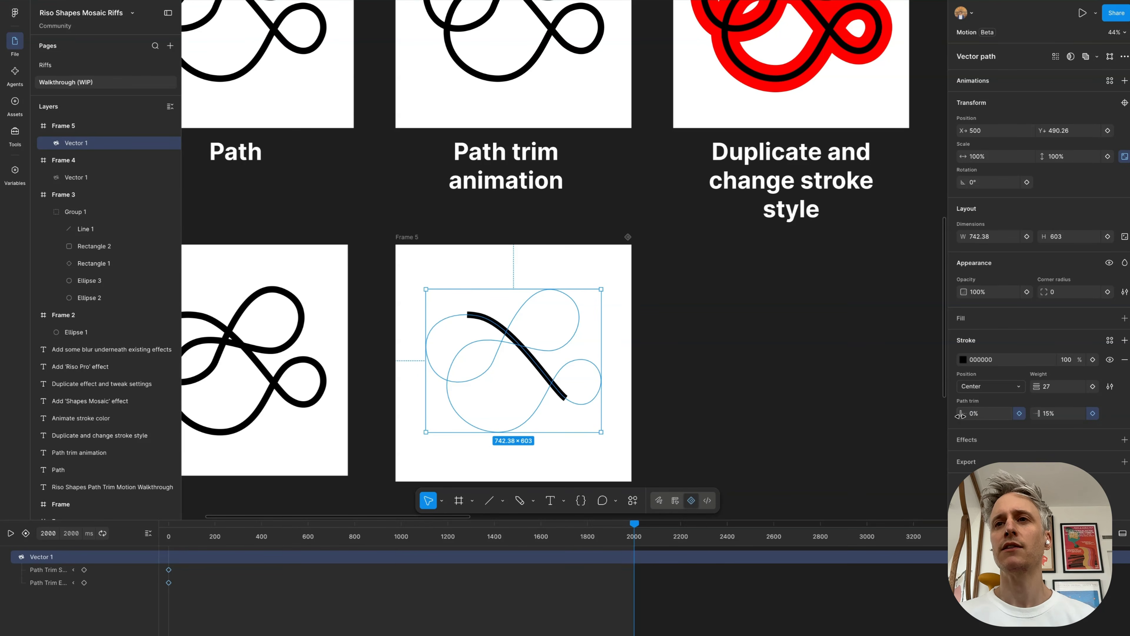
pyautogui.moveTo(960, 415); pyautogui.dragTo(1078, 418)
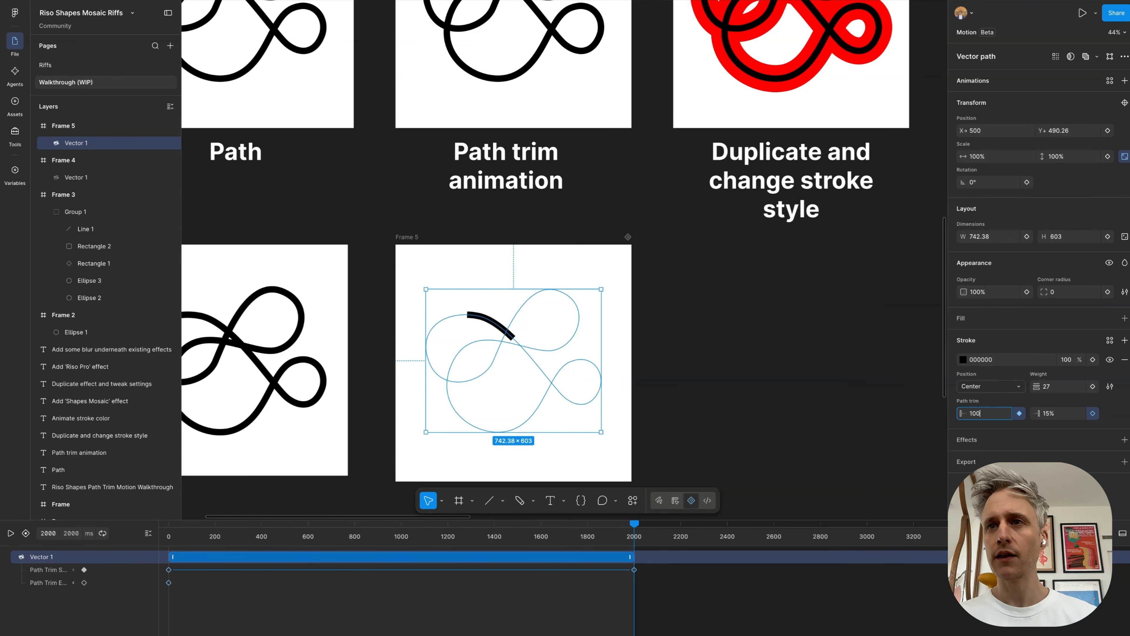
pyautogui.press('Return')
pyautogui.click(1061, 413)
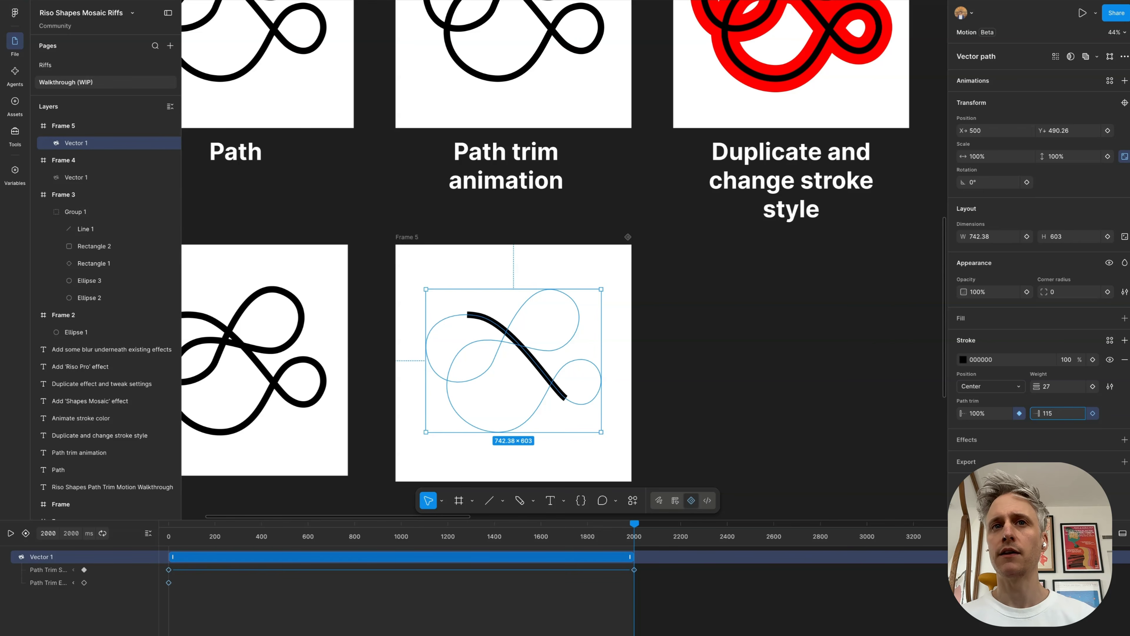
pyautogui.write('115')
pyautogui.press('Return')
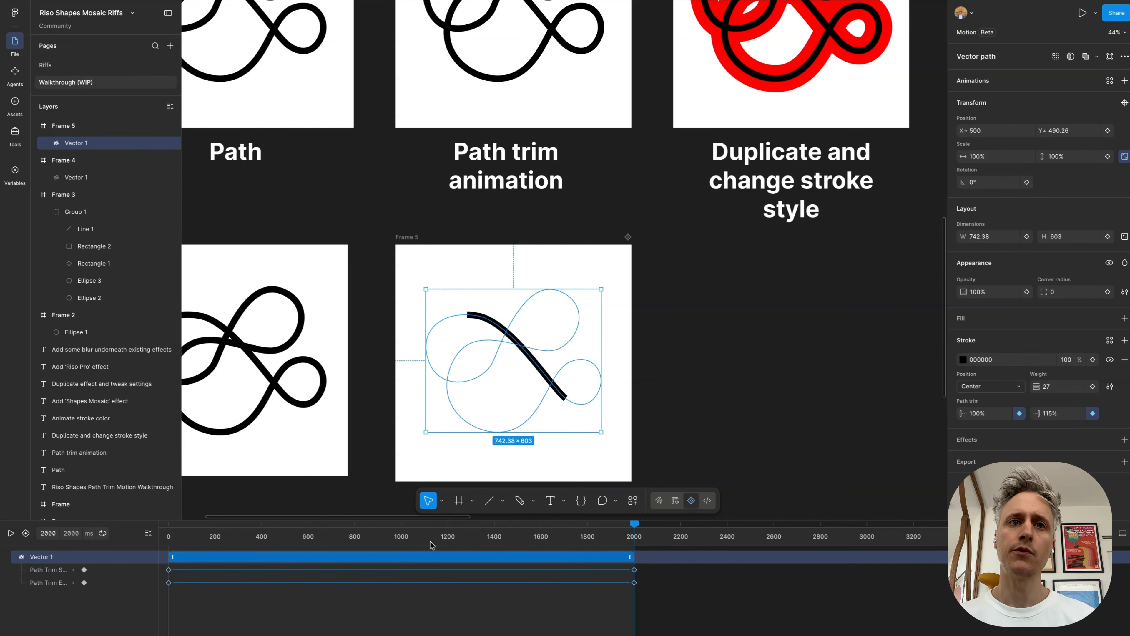
# Step: Scrub the timeline from 0 to 2000 ms to examine how the trimmed segment travels along the path
pyautogui.click(169, 542)
pyautogui.moveTo(168, 556)
pyautogui.mouseDown()
pyautogui.moveTo(641, 554)
pyautogui.moveTo(360, 554)
pyautogui.moveTo(153, 537)
pyautogui.mouseUp()
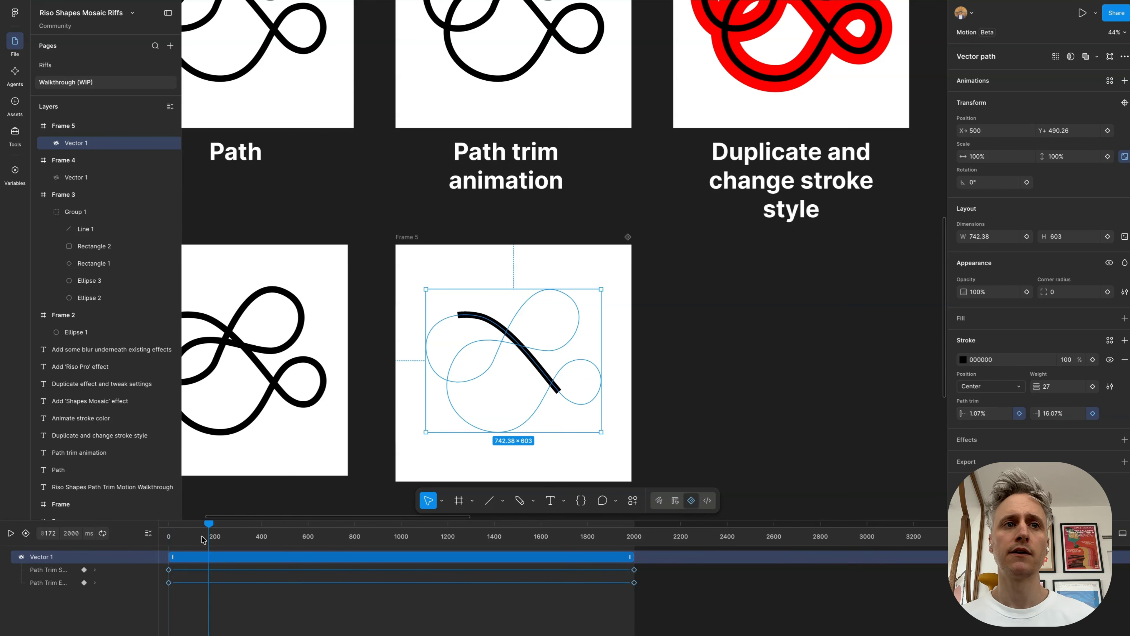
pyautogui.moveTo(174, 533); pyautogui.dragTo(653, 538)
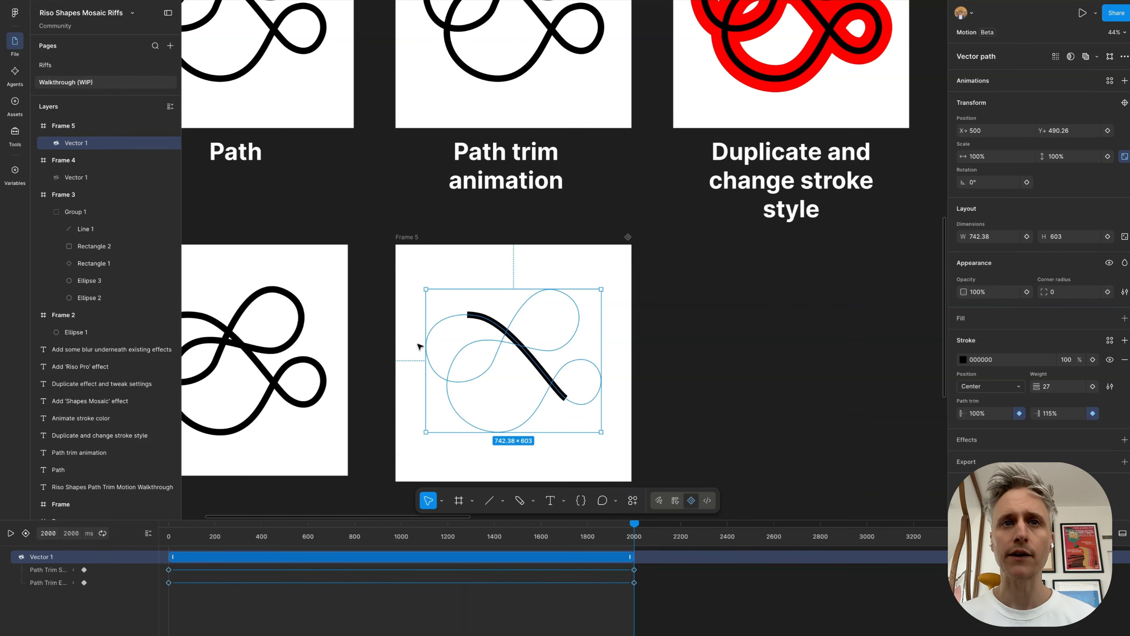
# Step: Play the path trim animation and set the easing of both the trim start and trim end tracks to Linear
pyautogui.scroll(-5, 420, 346)
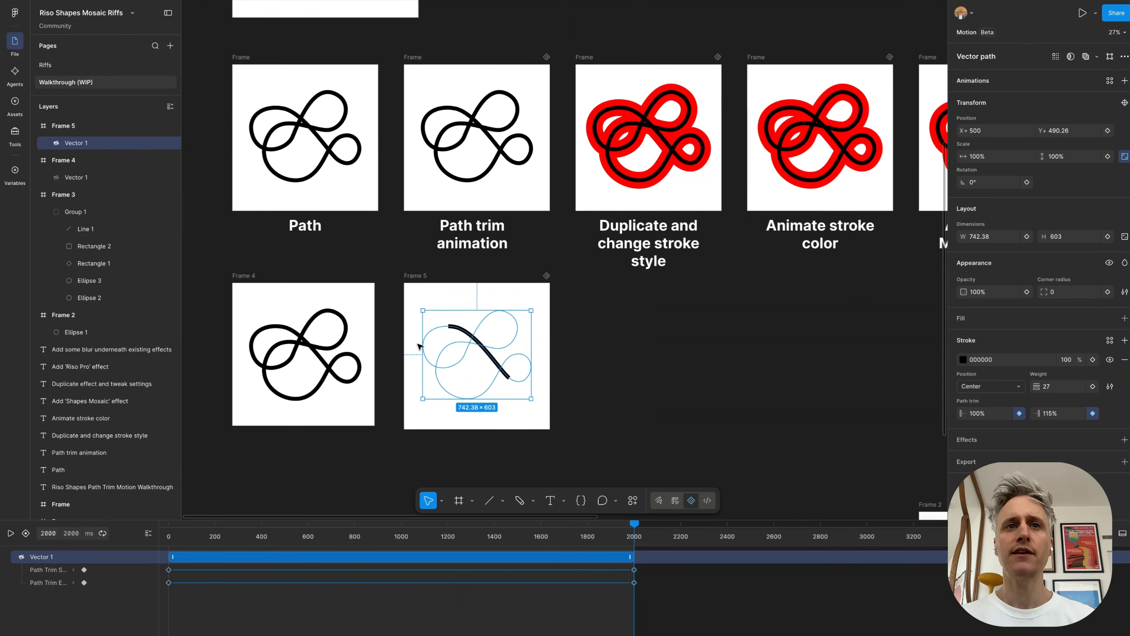
pyautogui.click(397, 612)
pyautogui.click(401, 582)
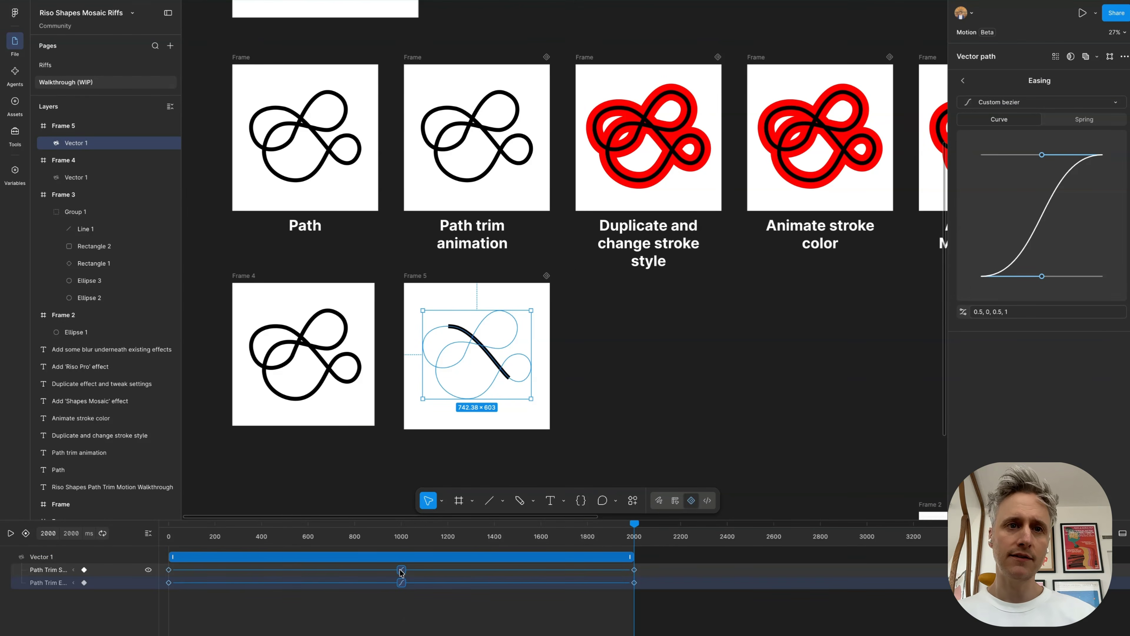
pyautogui.keyDown('shift'); pyautogui.click(402, 570); pyautogui.keyUp('shift')
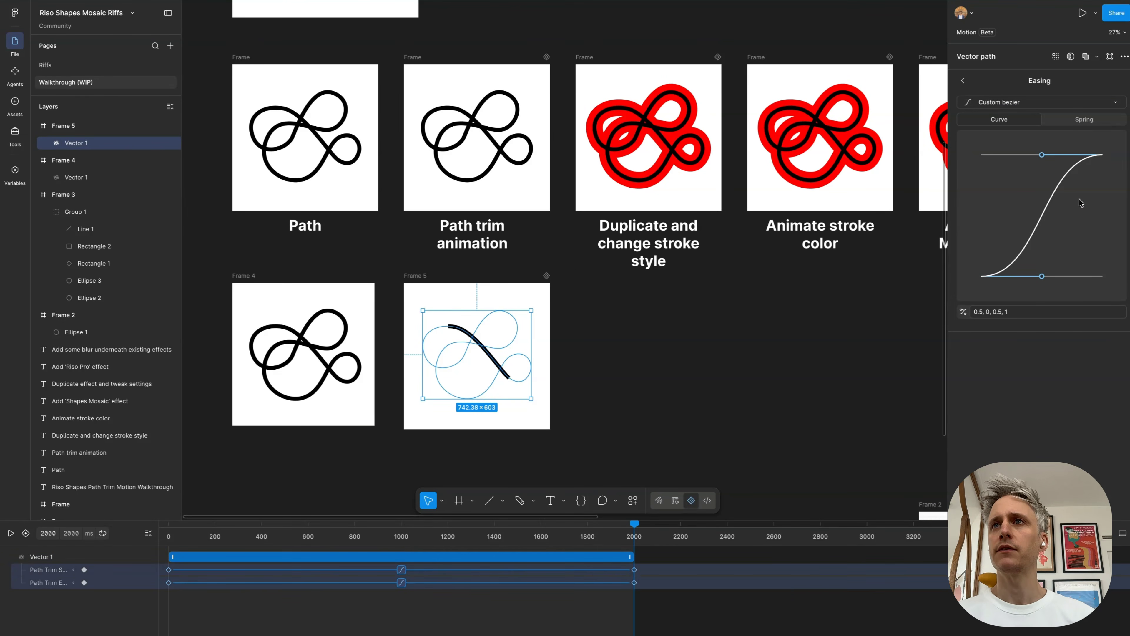
pyautogui.moveTo(311, 539); pyautogui.dragTo(124, 536)
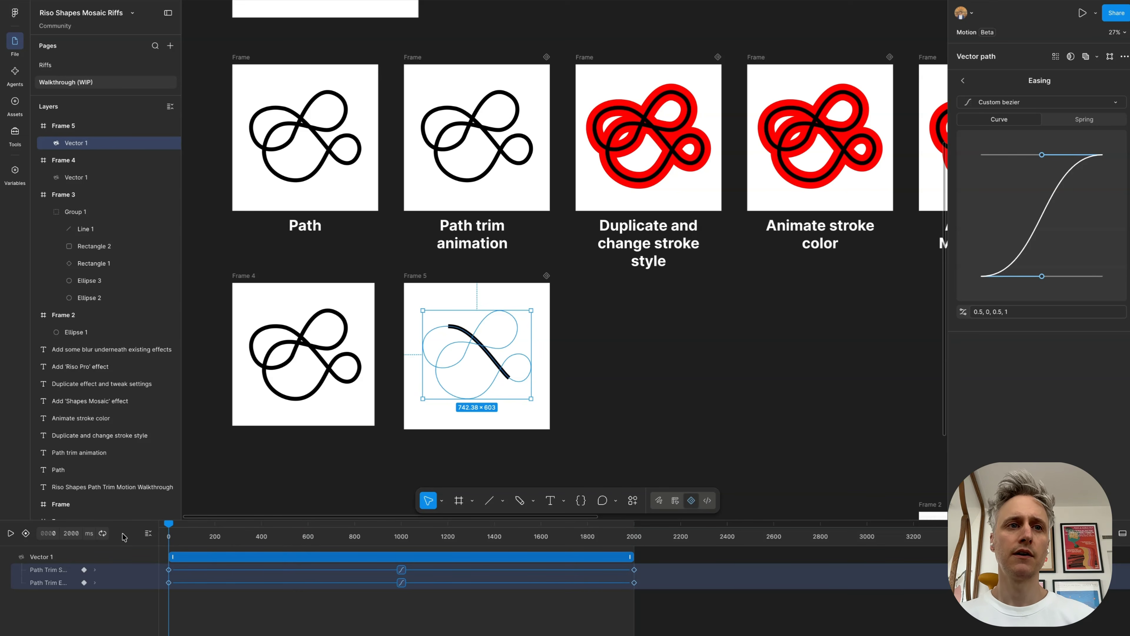
pyautogui.press('space')
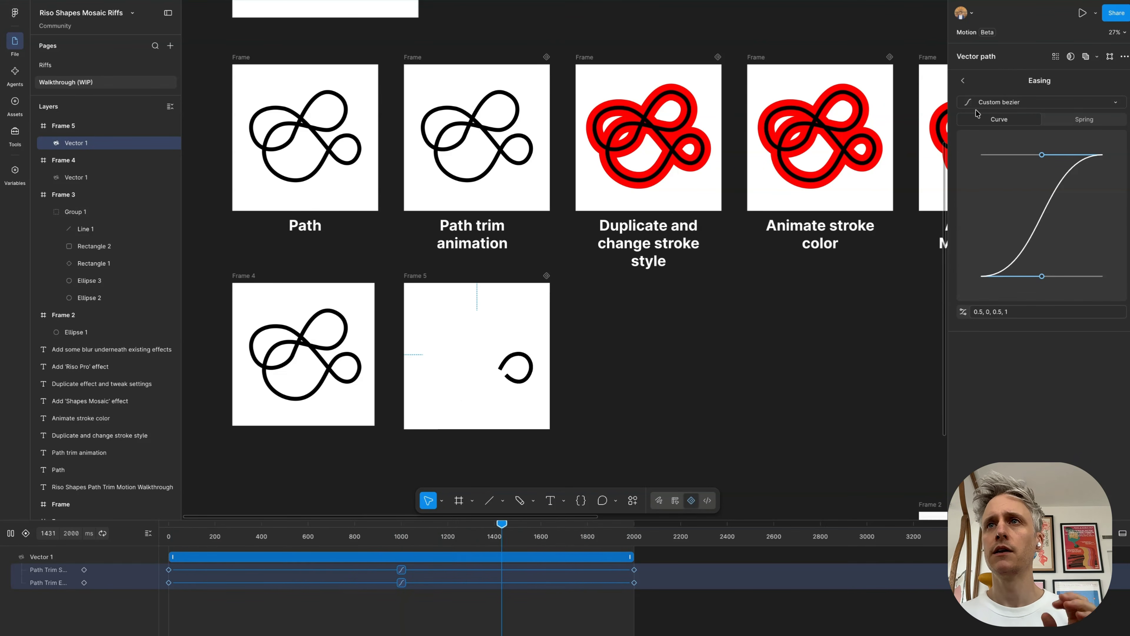
pyautogui.click(1007, 105)
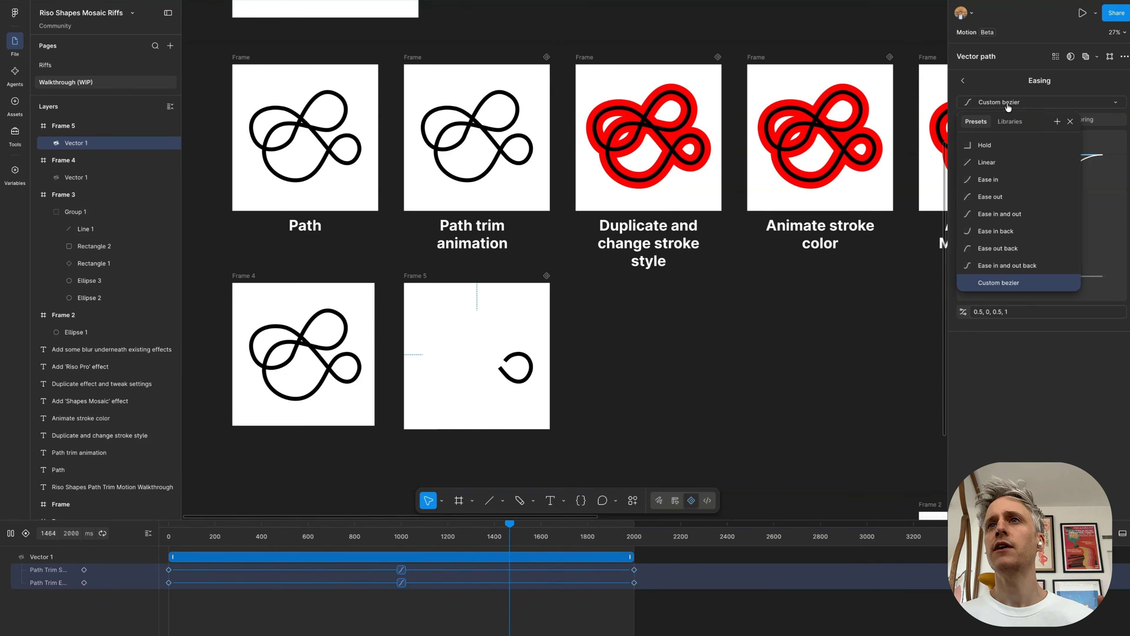
pyautogui.click(997, 164)
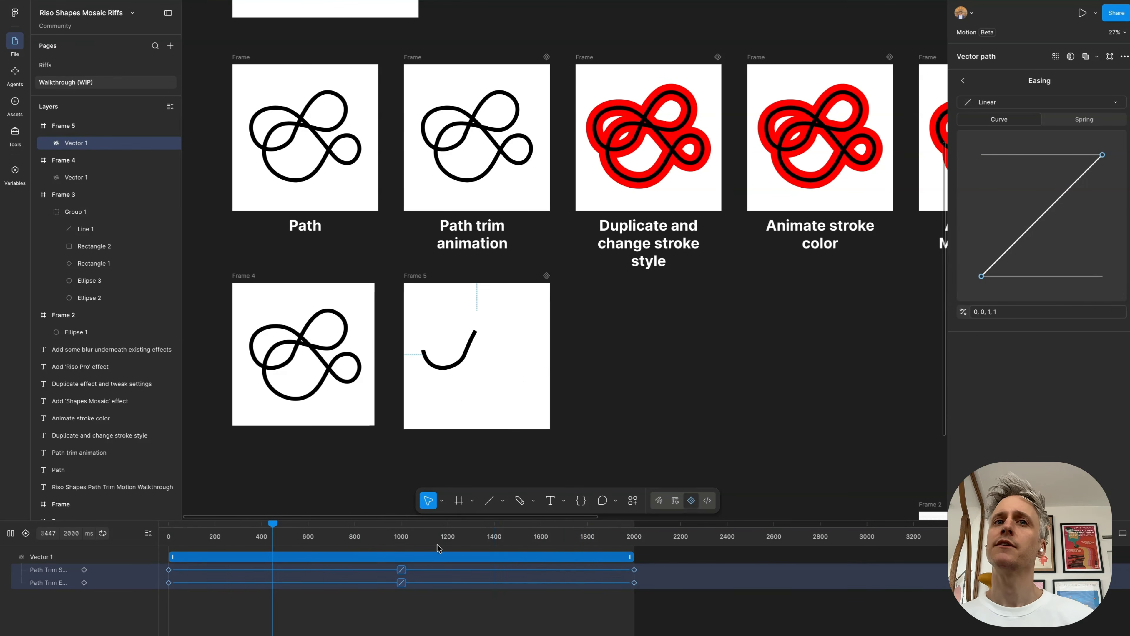
# Step: Pause playback, extend the timeline duration to 3500 ms and stretch the vector's trim animation to the same length
pyautogui.scroll(-5, 534, 579)
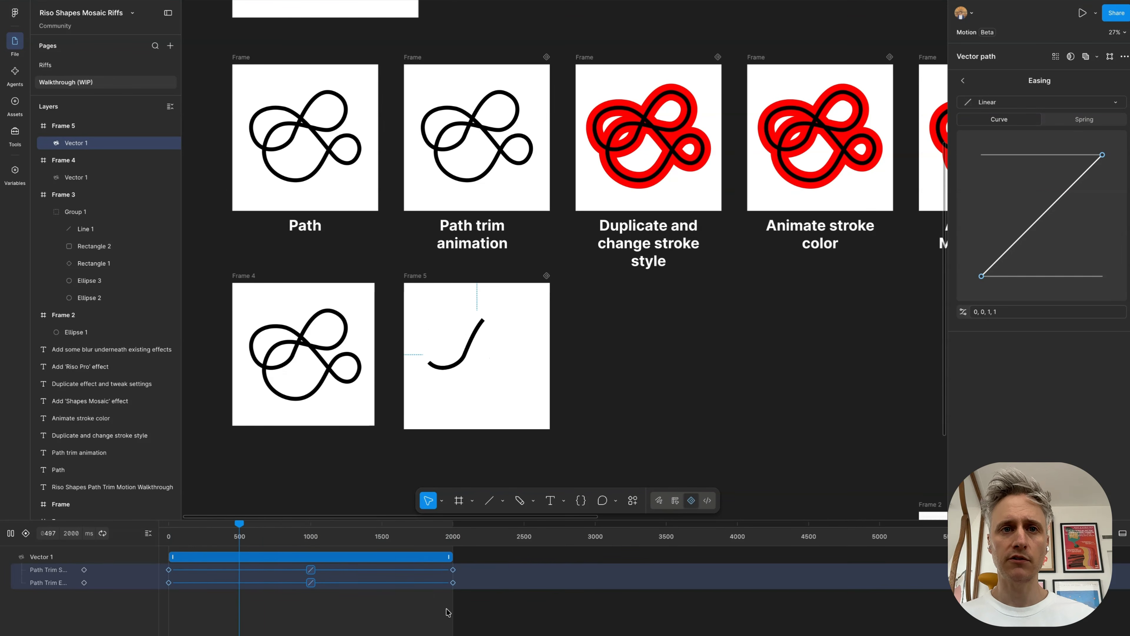
pyautogui.press('space')
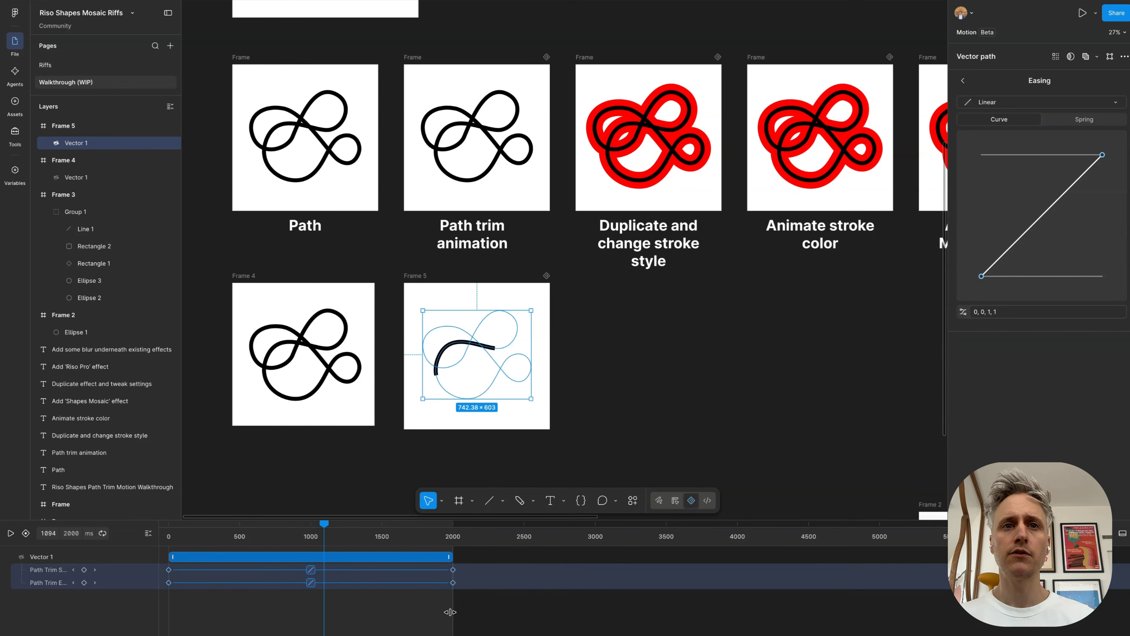
pyautogui.moveTo(449, 611); pyautogui.dragTo(662, 599)
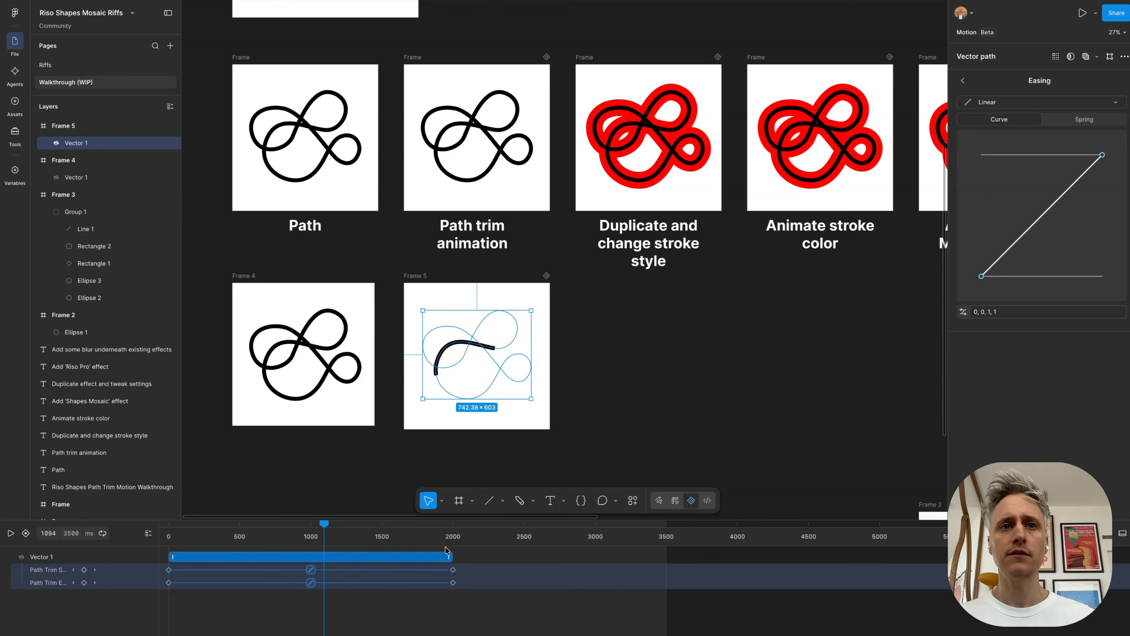
pyautogui.moveTo(452, 554); pyautogui.dragTo(666, 555)
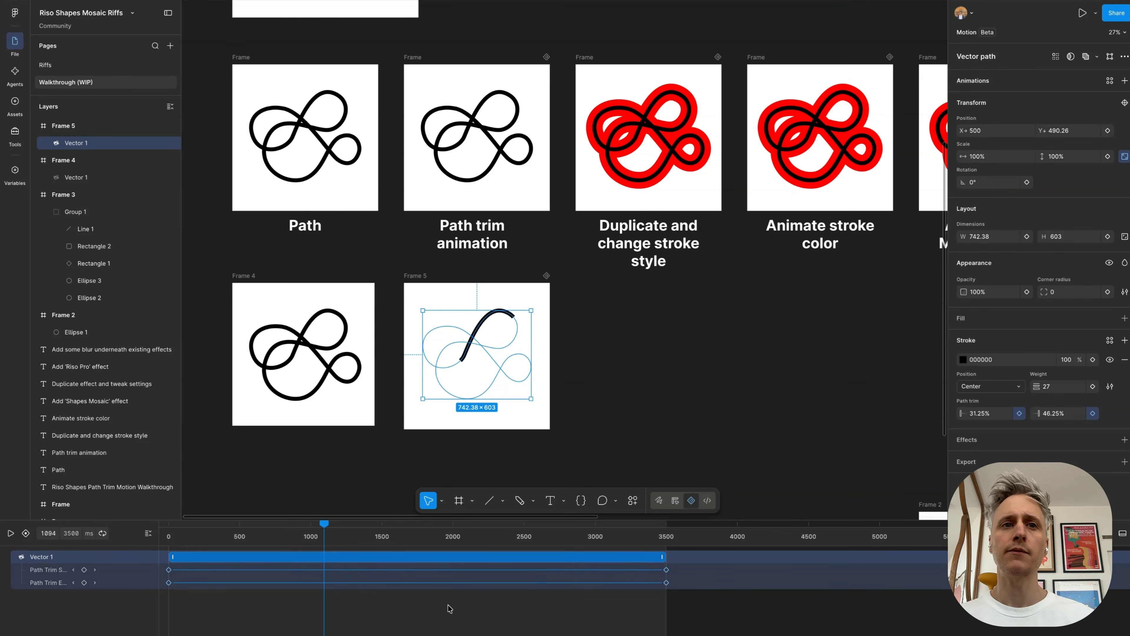
# Step: Play the lengthened path trim animation and watch its speed in the duplicated frame
pyautogui.press('space')
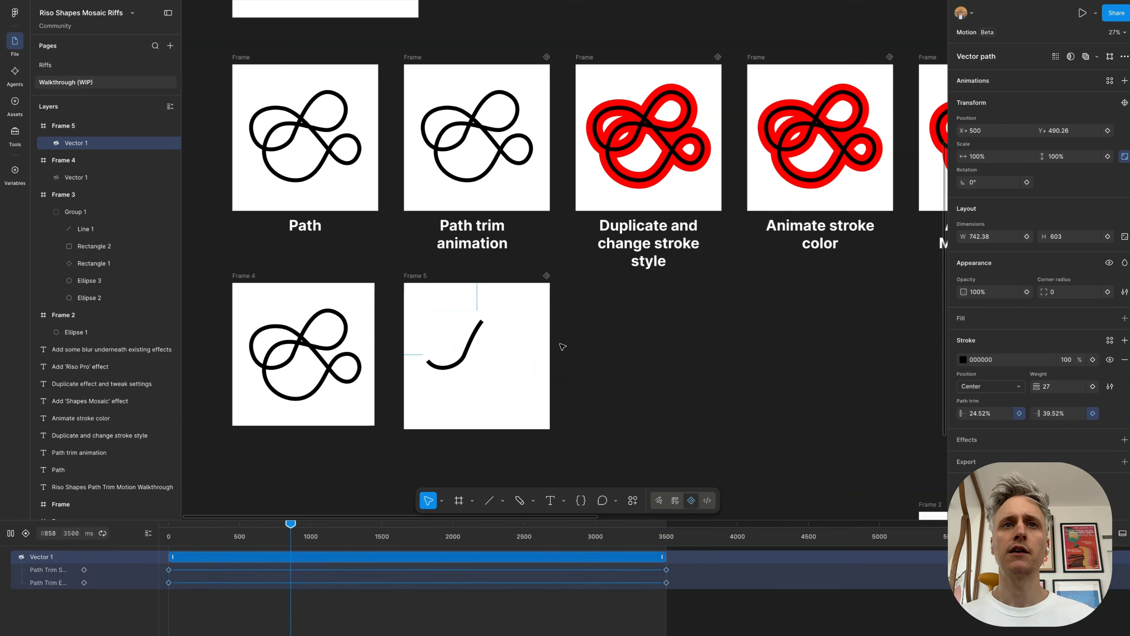
pyautogui.scroll(2, 562, 347)
pyautogui.hscroll(1, 562, 347)
pyautogui.scroll(1, 562, 347)
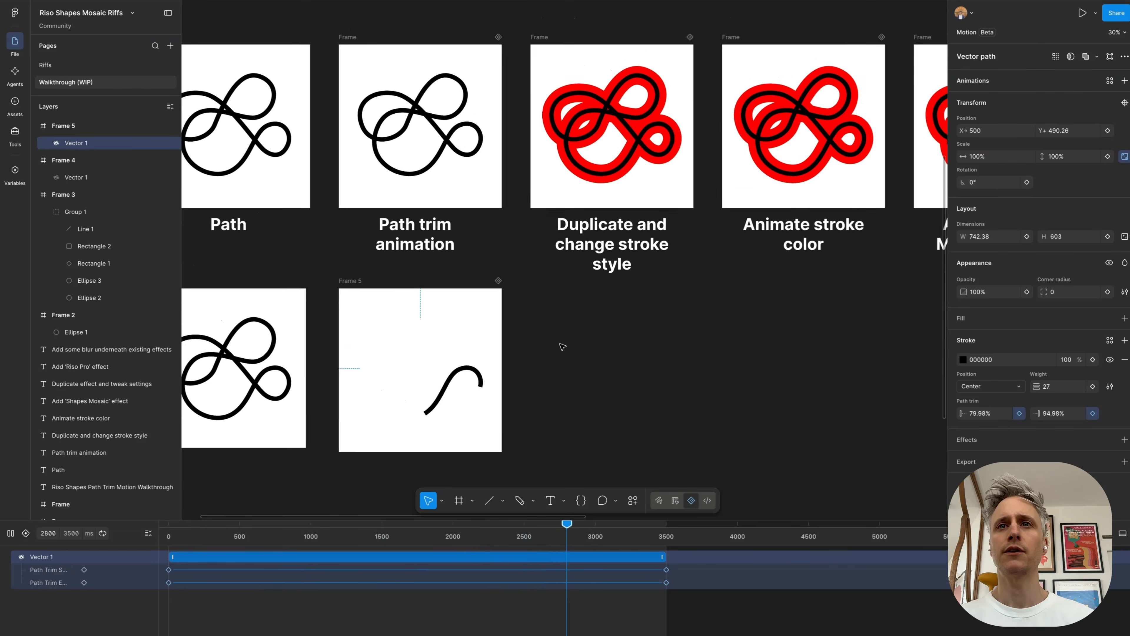
# Step: Duplicate Frame 5 with its path trim animation and place the copy beneath the "Duplicate and change stroke style" example
pyautogui.scroll(-3, 562, 347)
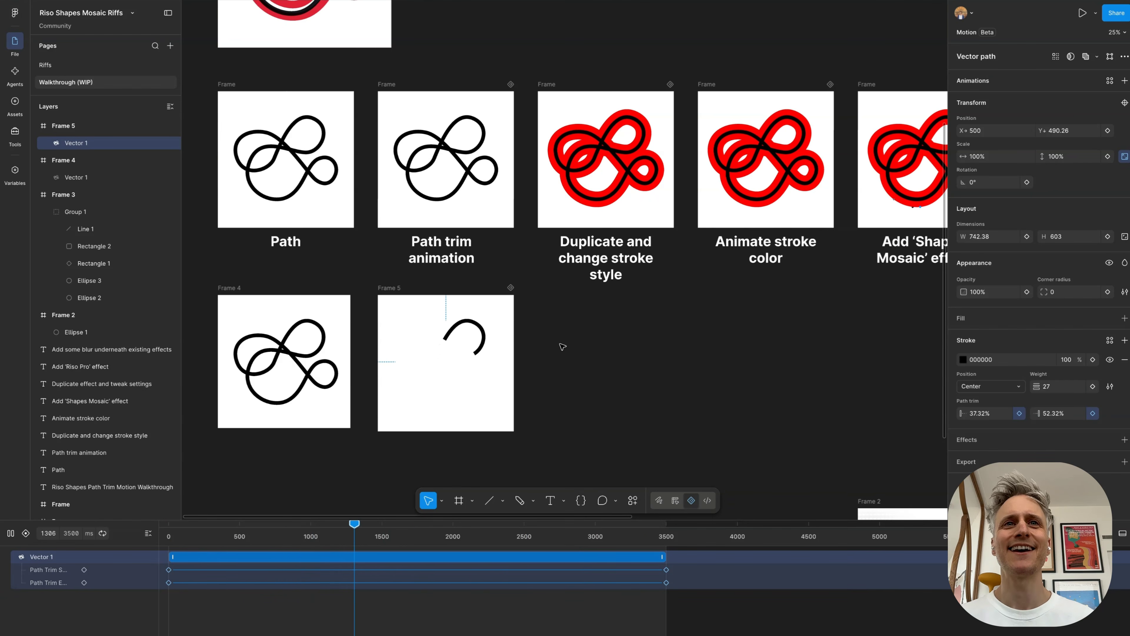
pyautogui.click(389, 288)
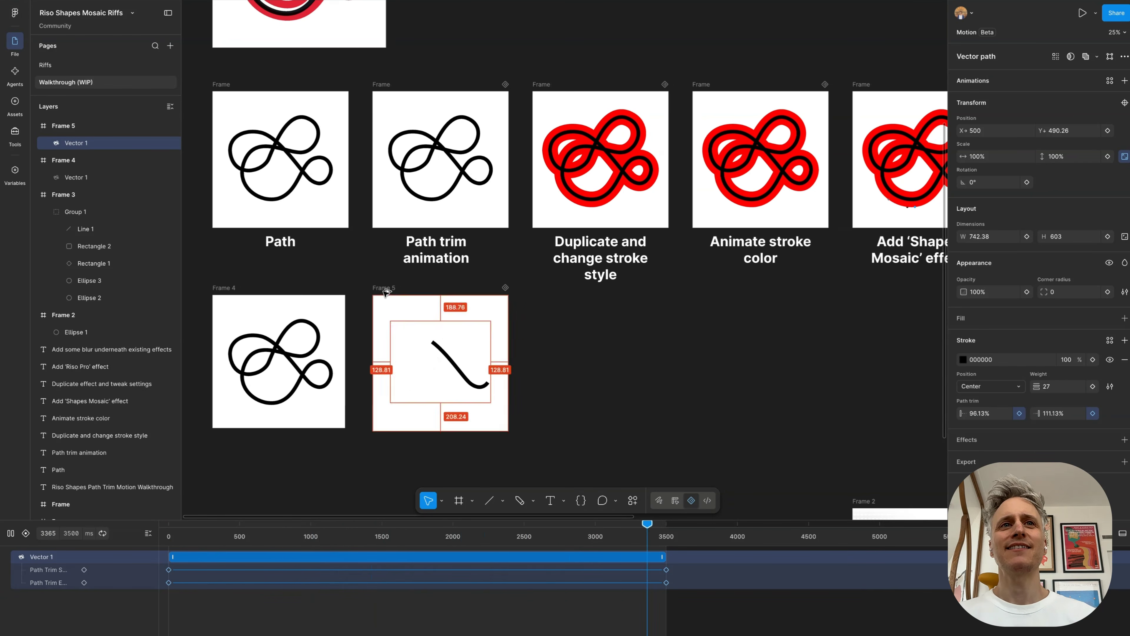
pyautogui.hscroll(1, 387, 290)
pyautogui.moveTo(387, 290); pyautogui.dragTo(544, 294)
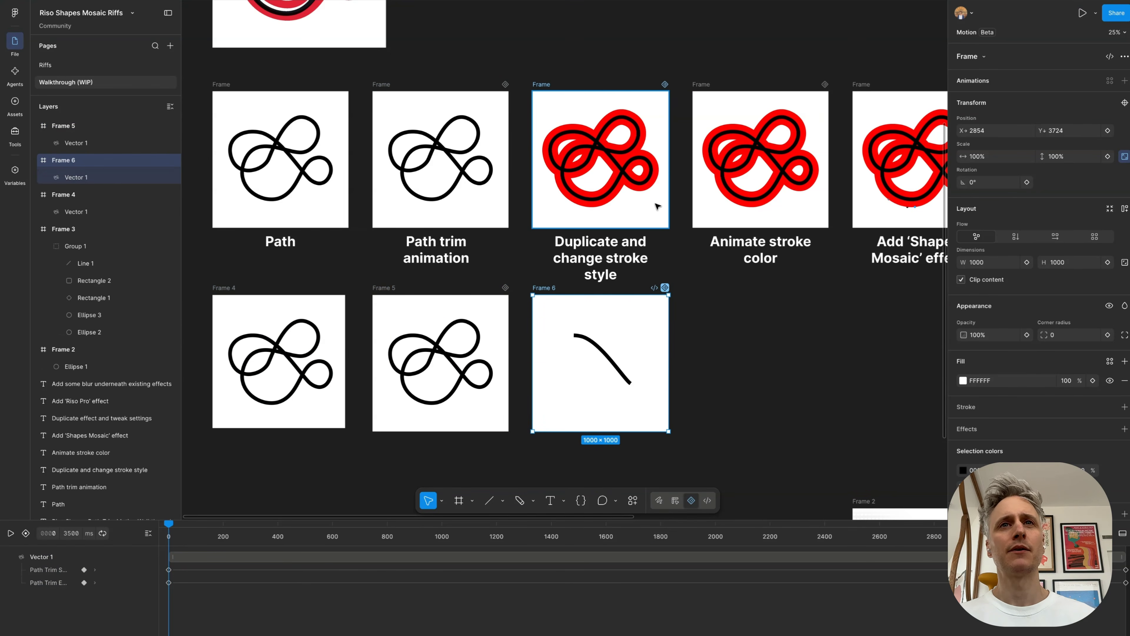
# Step: Duplicate the animated vector inside Frame 6 so that two copies overlap in place
pyautogui.hscroll(1, 634, 149)
pyautogui.scroll(-1, 634, 149)
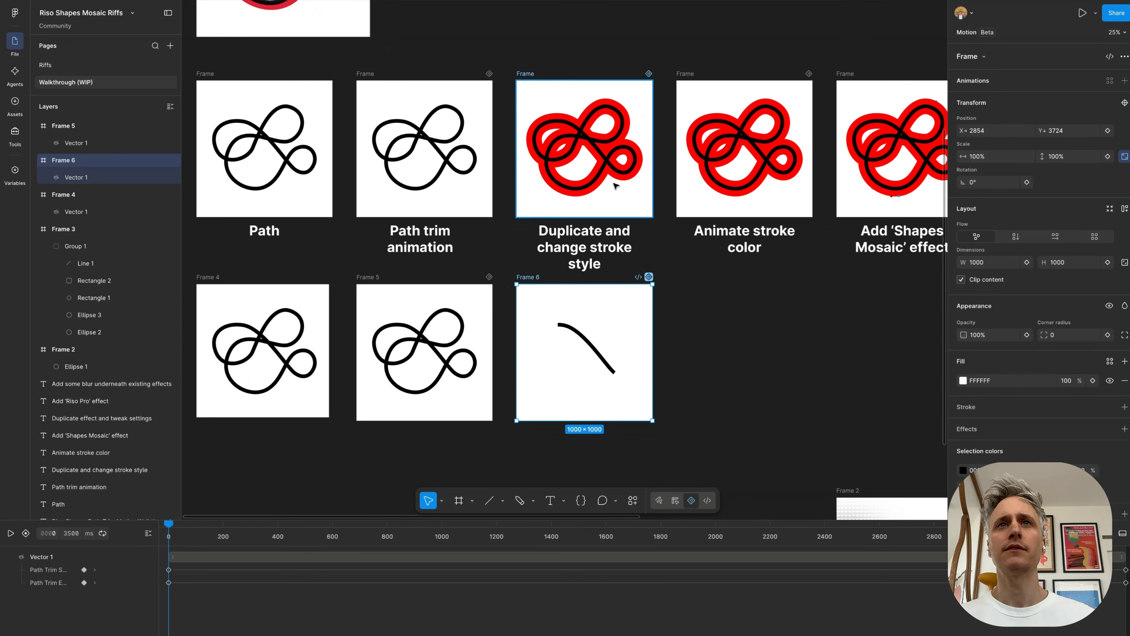
pyautogui.click(90, 181)
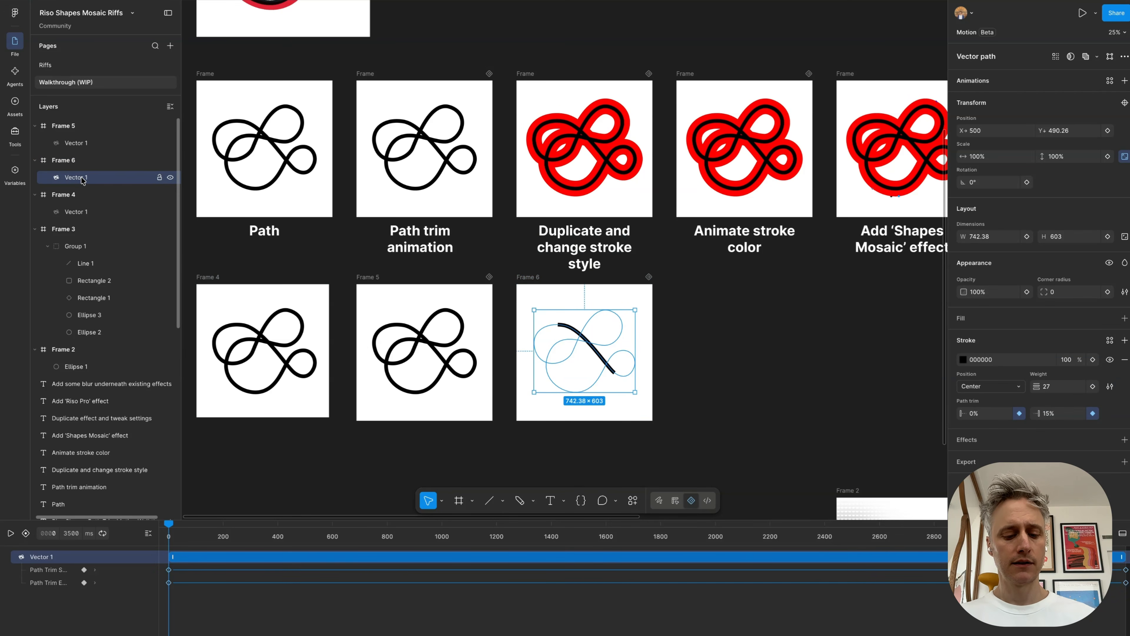
pyautogui.hotkey('ctrl', 'd')
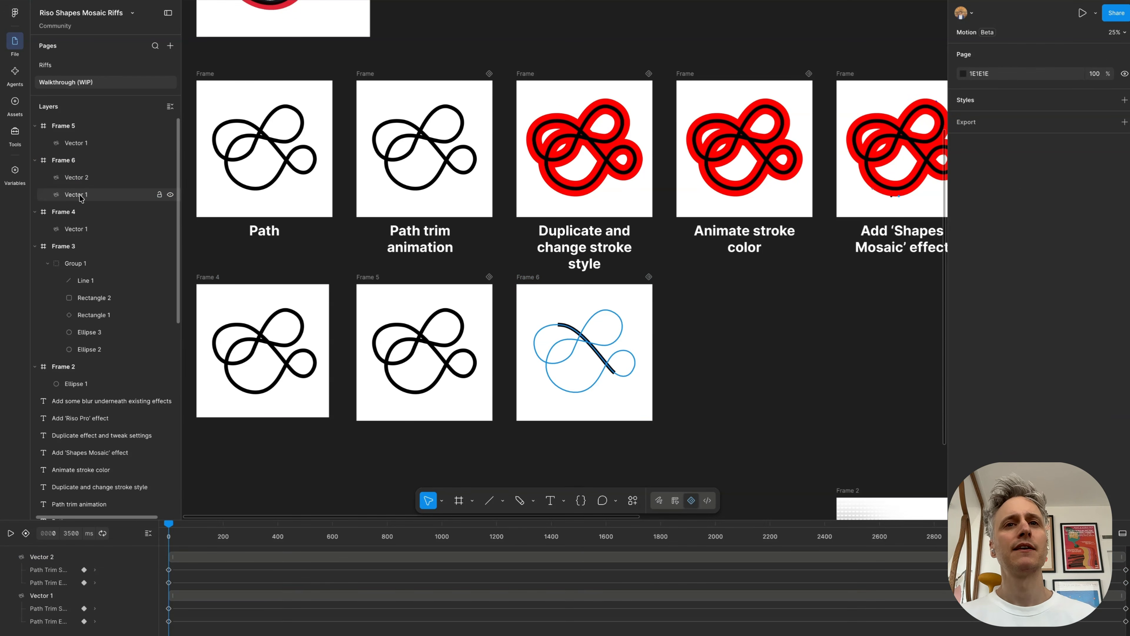
# Step: Give the lower vector in Frame 6 a red FF0000 stroke with a weight of 92
pyautogui.click(80, 196)
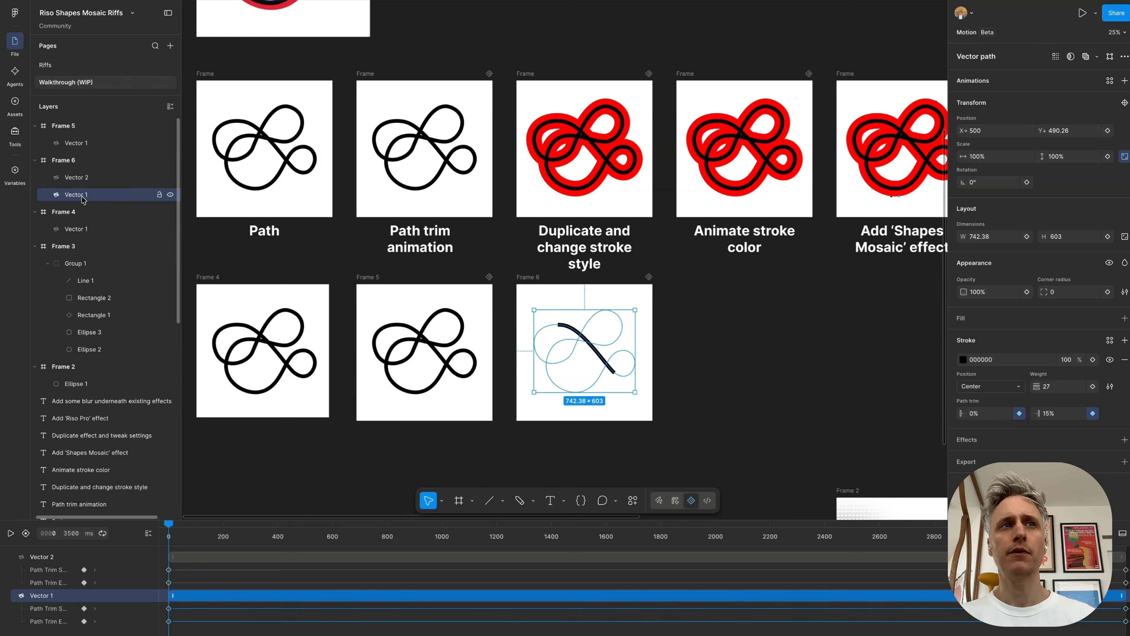
pyautogui.scroll(3, 603, 363)
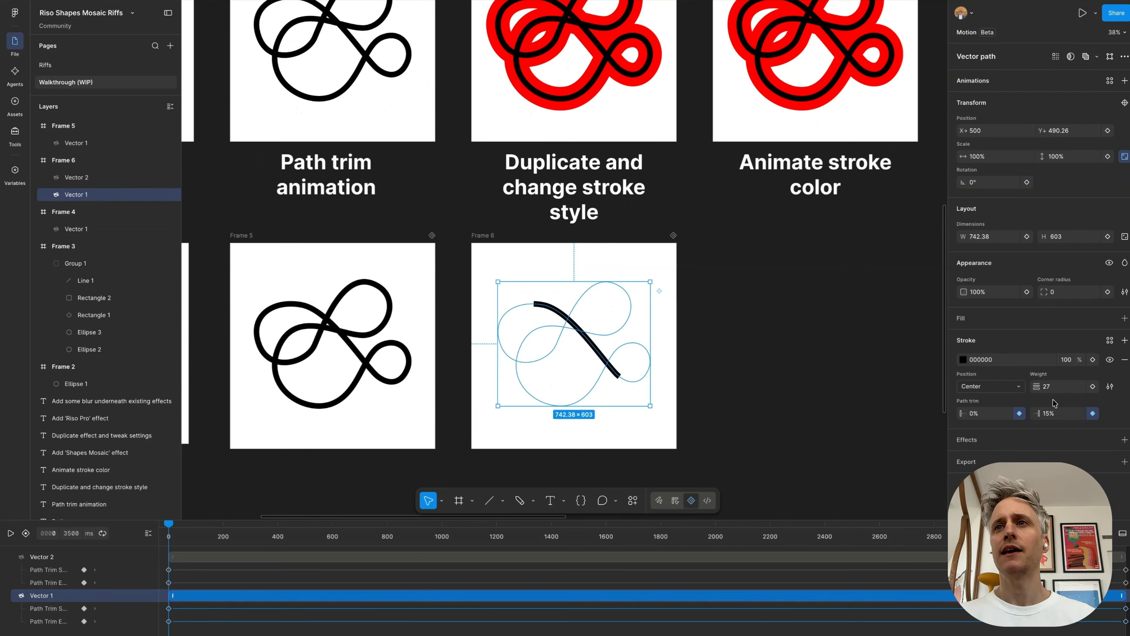
pyautogui.moveTo(1037, 386); pyautogui.dragTo(1086, 389)
pyautogui.click(963, 360)
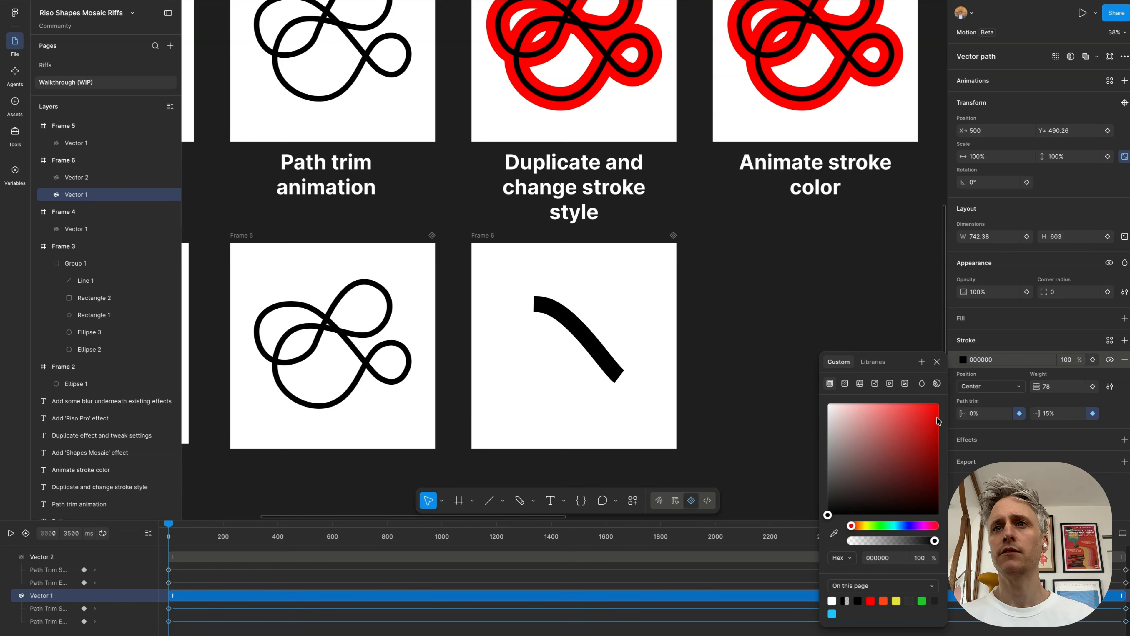
pyautogui.moveTo(937, 421); pyautogui.dragTo(939, 403)
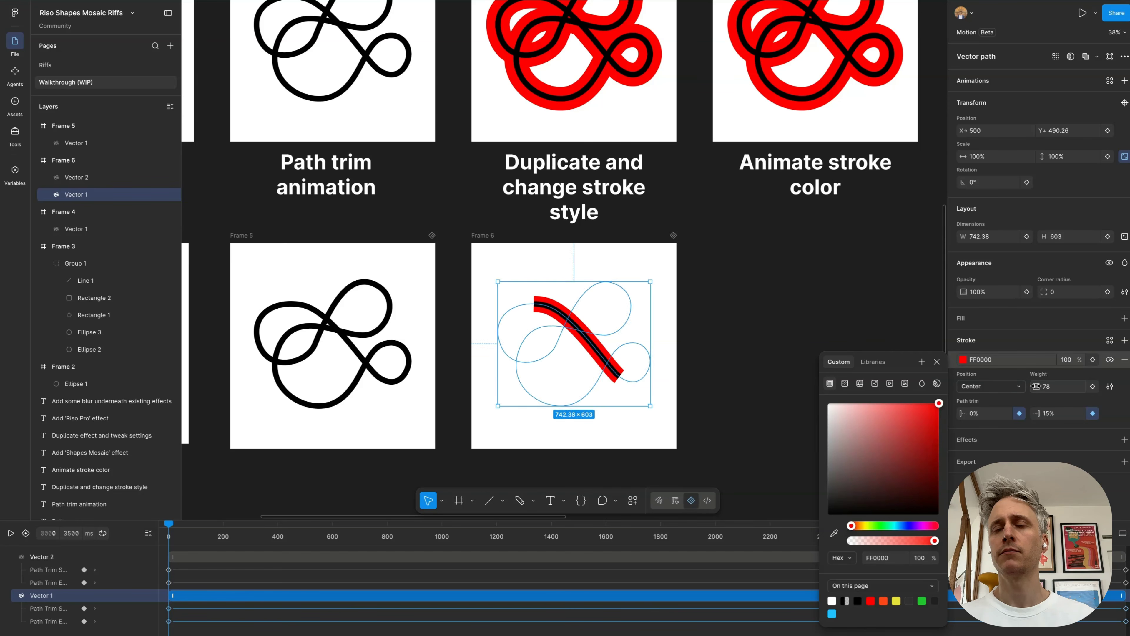
pyautogui.moveTo(1035, 386); pyautogui.dragTo(1054, 386)
# Step: Play Frame 6's animation and examine how the black segment and its red outline travel together
pyautogui.click(489, 240)
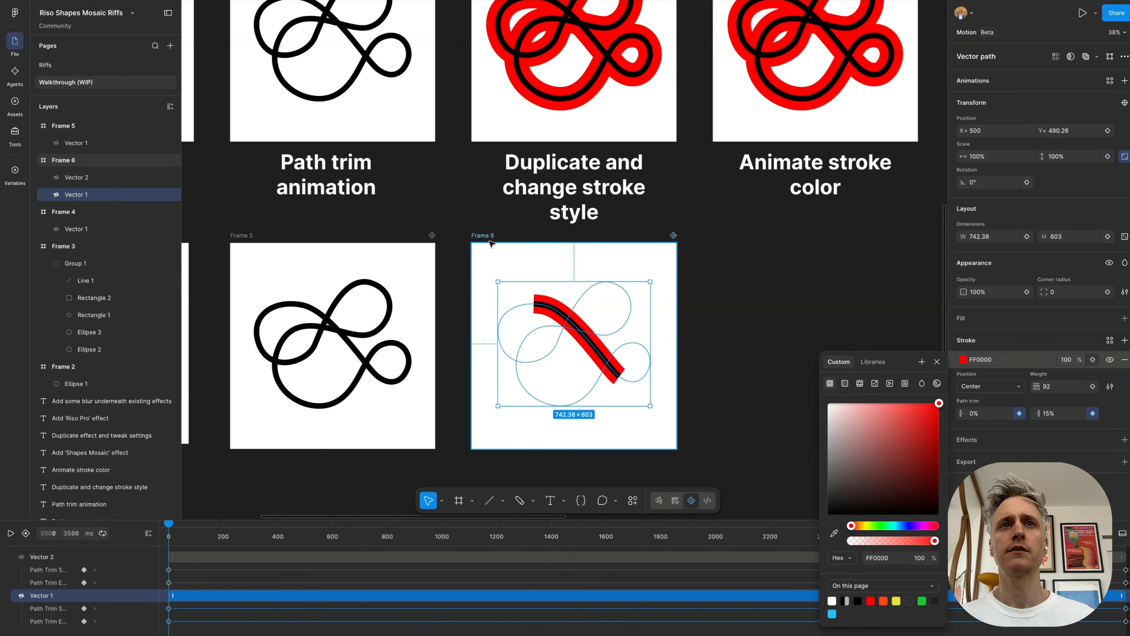
pyautogui.press('space')
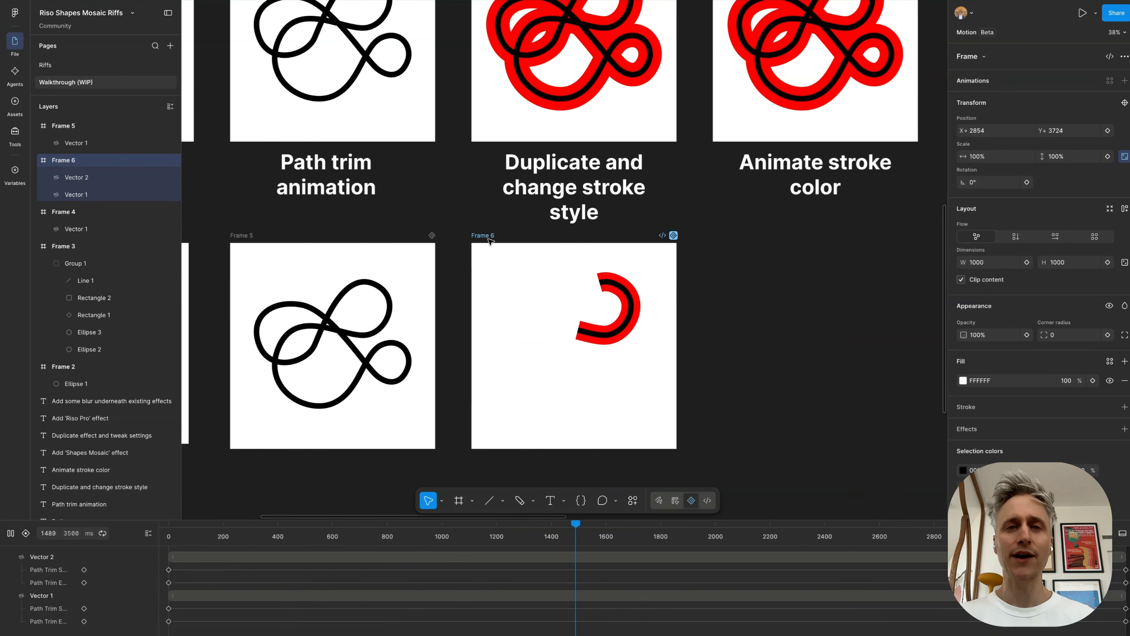
pyautogui.scroll(-4, 489, 241)
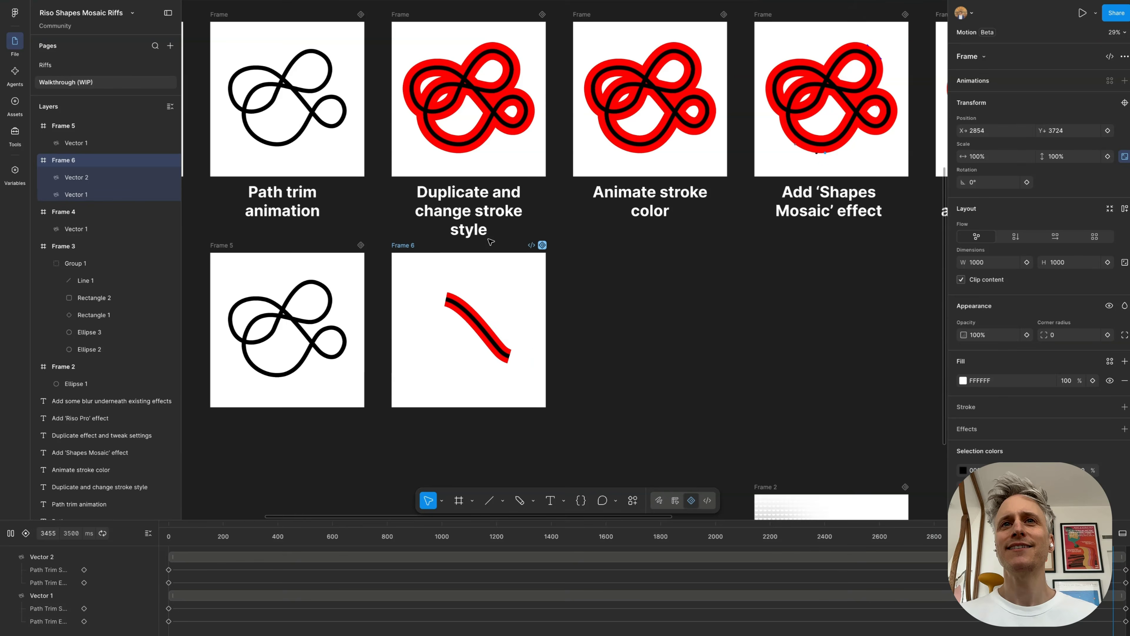
pyautogui.hscroll(1, 489, 241)
pyautogui.scroll(1, 489, 240)
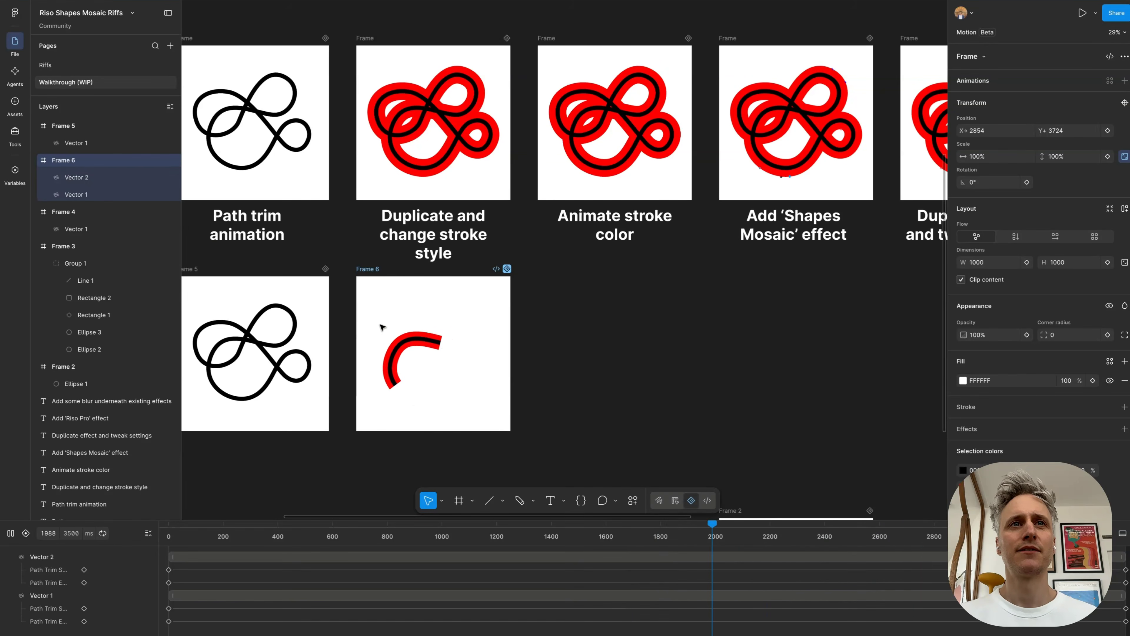
# Step: Stop playback, duplicate Frame 6 and place the copy beneath the "Animate stroke color" example
pyautogui.press('space')
pyautogui.moveTo(367, 271); pyautogui.dragTo(550, 271)
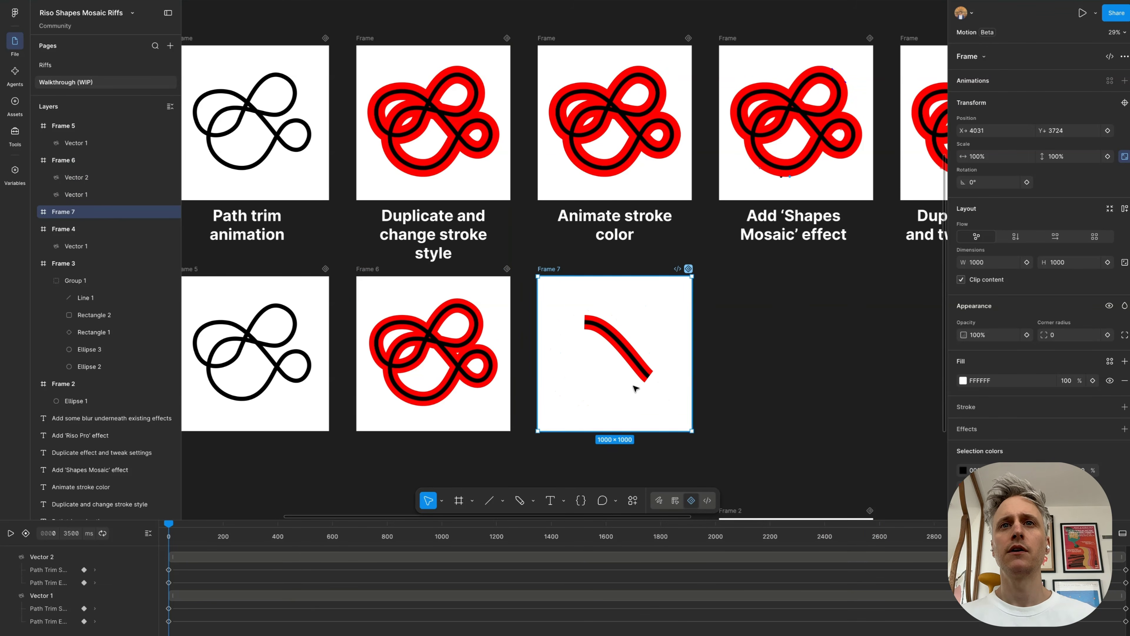
pyautogui.scroll(2, 654, 356)
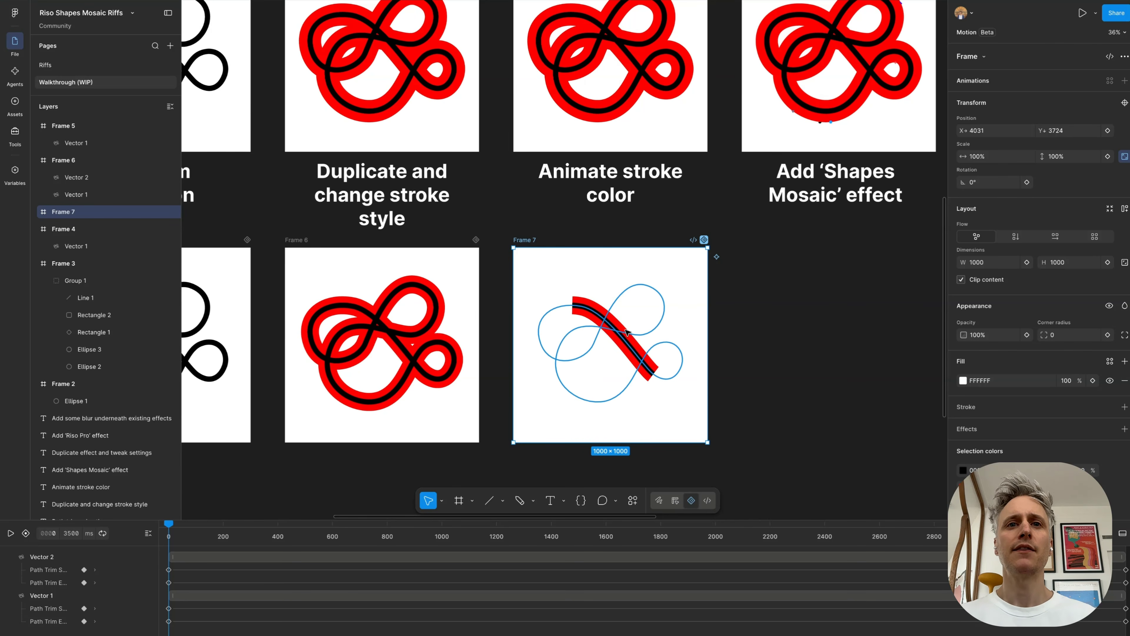
pyautogui.rightClick(627, 331)
pyautogui.click(511, 633)
# Step: Add a red FF0000 stroke color keyframe at 0 ms to the lower vector in Frame 7
pyautogui.scroll(-3, 511, 633)
pyautogui.scroll(-2, 510, 632)
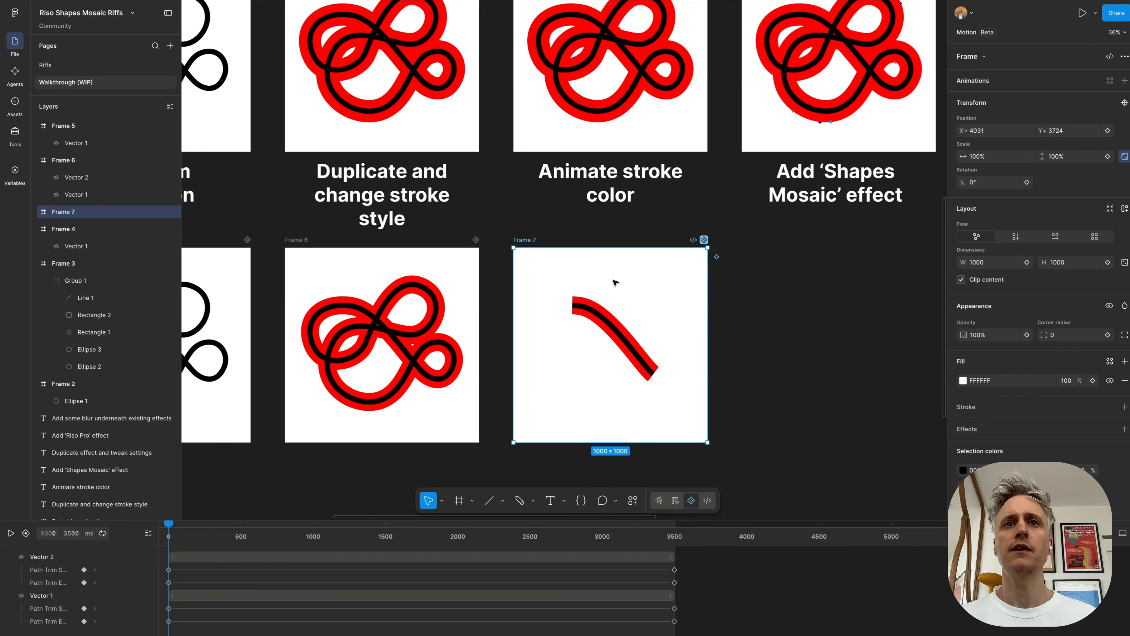
pyautogui.click(34, 212)
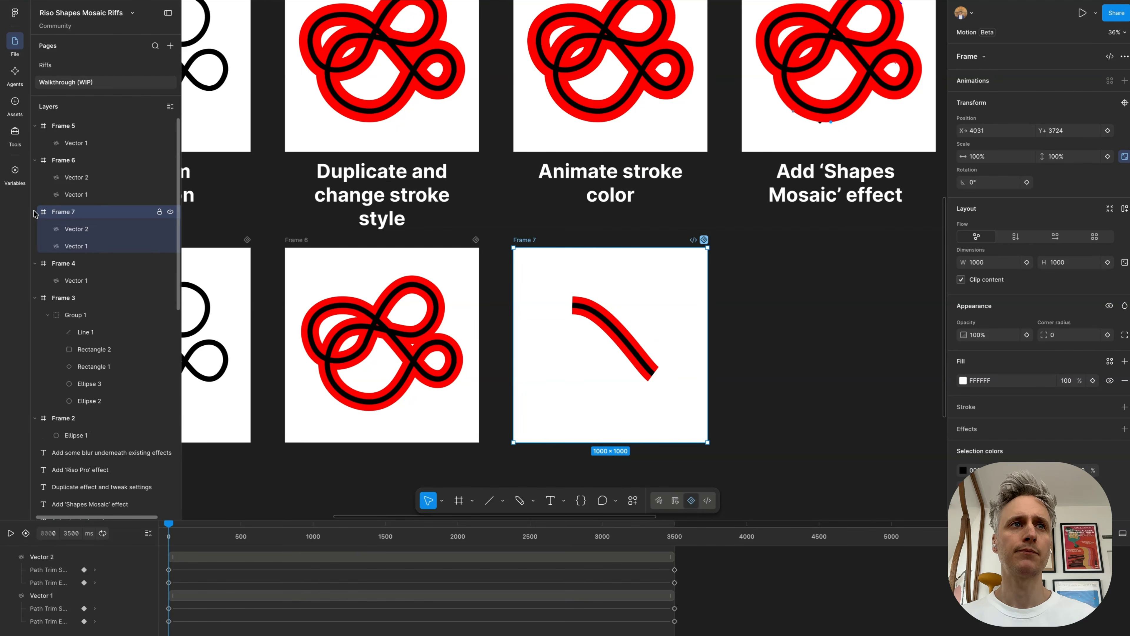
pyautogui.click(81, 251)
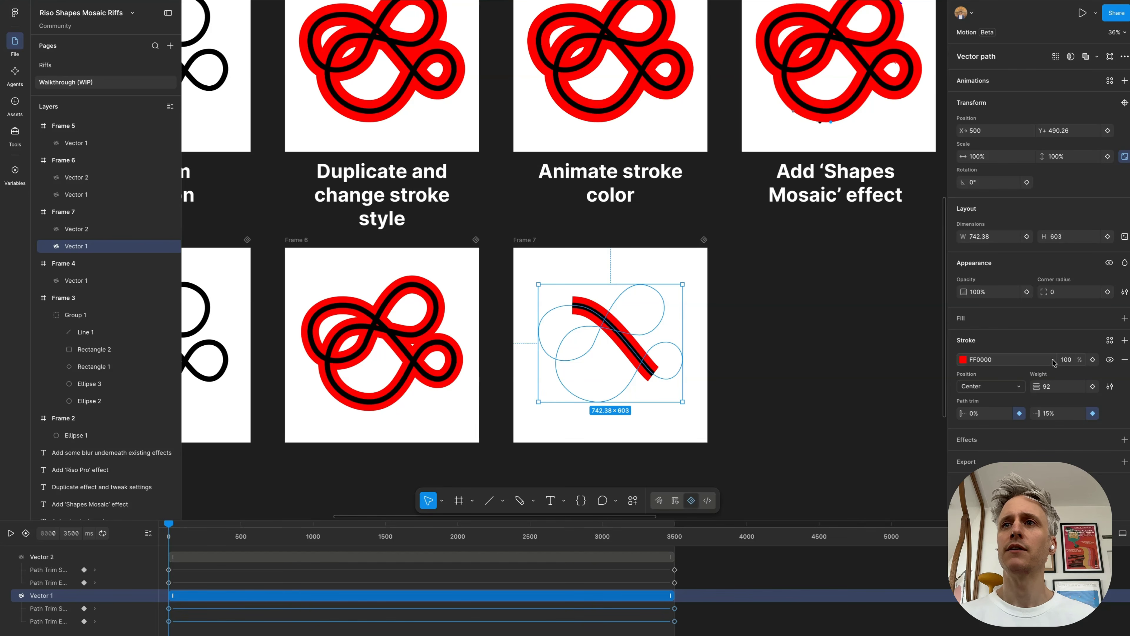
pyautogui.click(1093, 360)
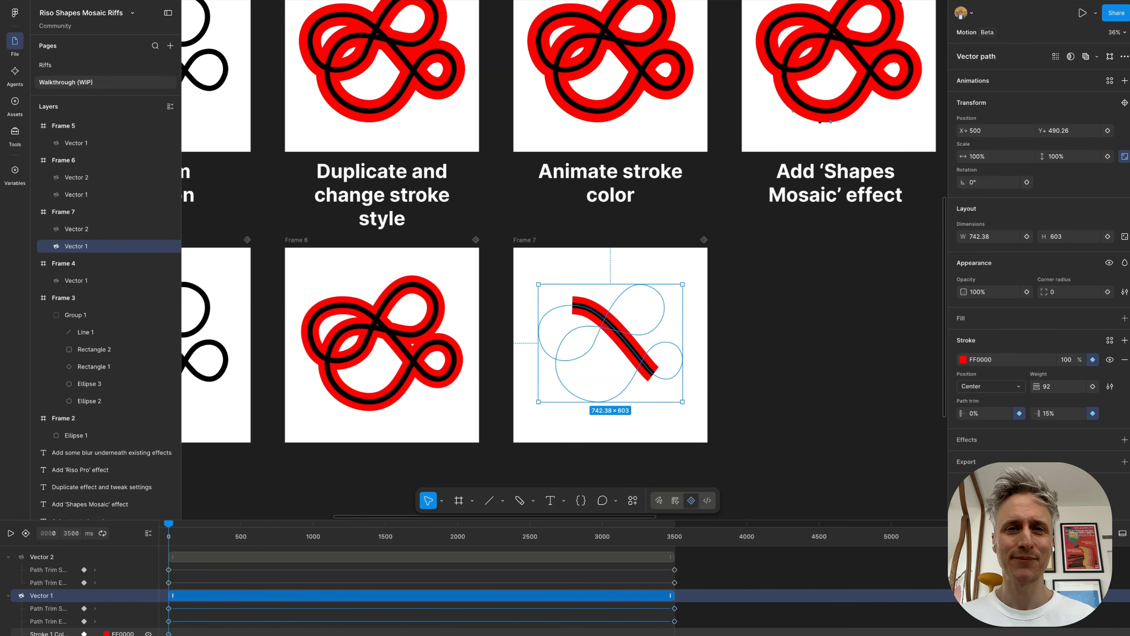
# Step: Add a blue 0099FF stroke color keyframe at about 1041 ms on Frame 7's lower vector
pyautogui.moveTo(181, 540); pyautogui.dragTo(319, 539)
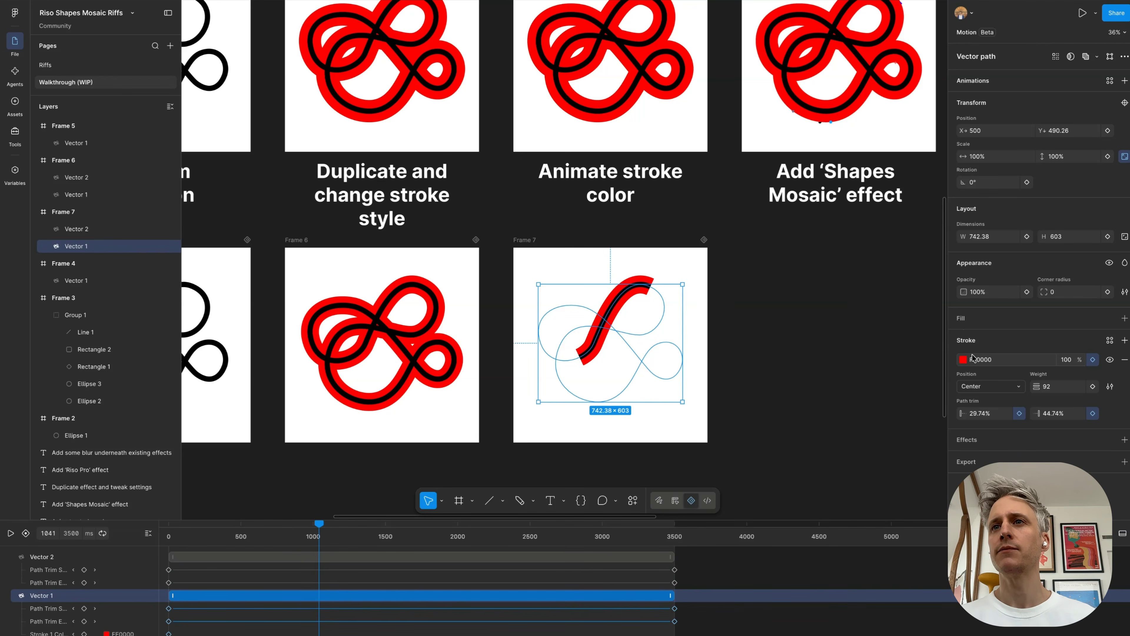
pyautogui.click(963, 359)
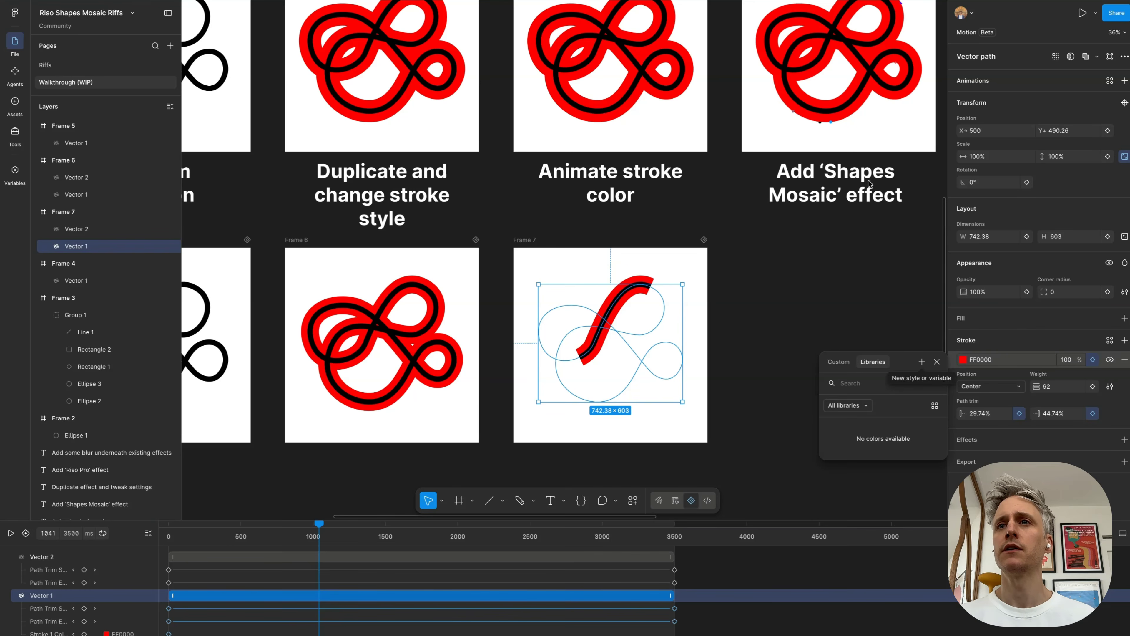
pyautogui.click(835, 364)
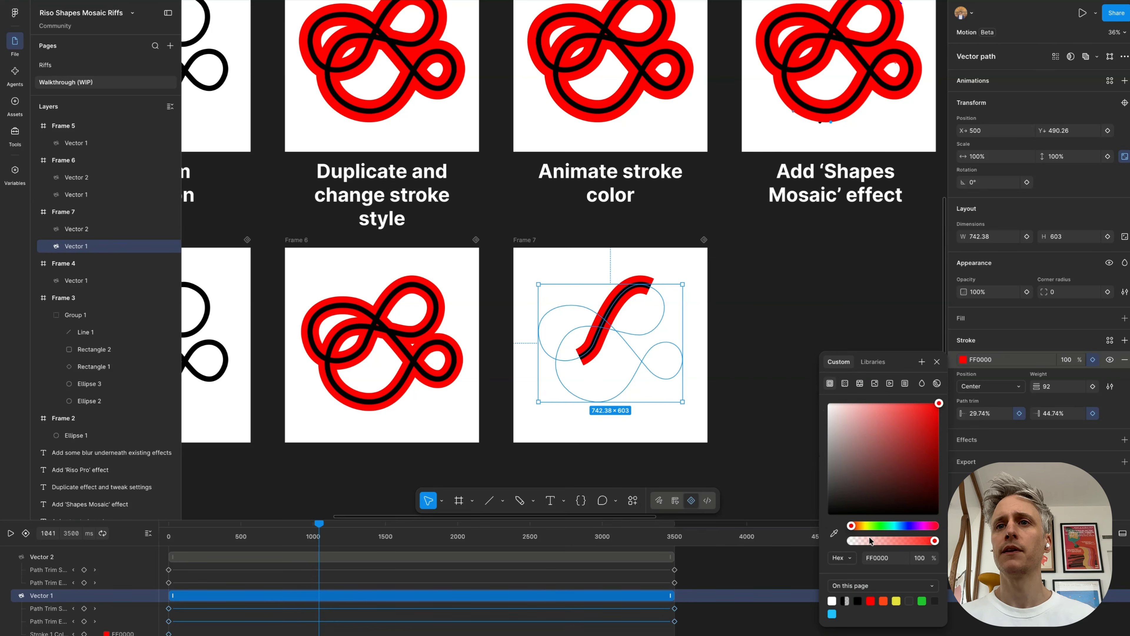
pyautogui.moveTo(851, 526); pyautogui.dragTo(899, 526)
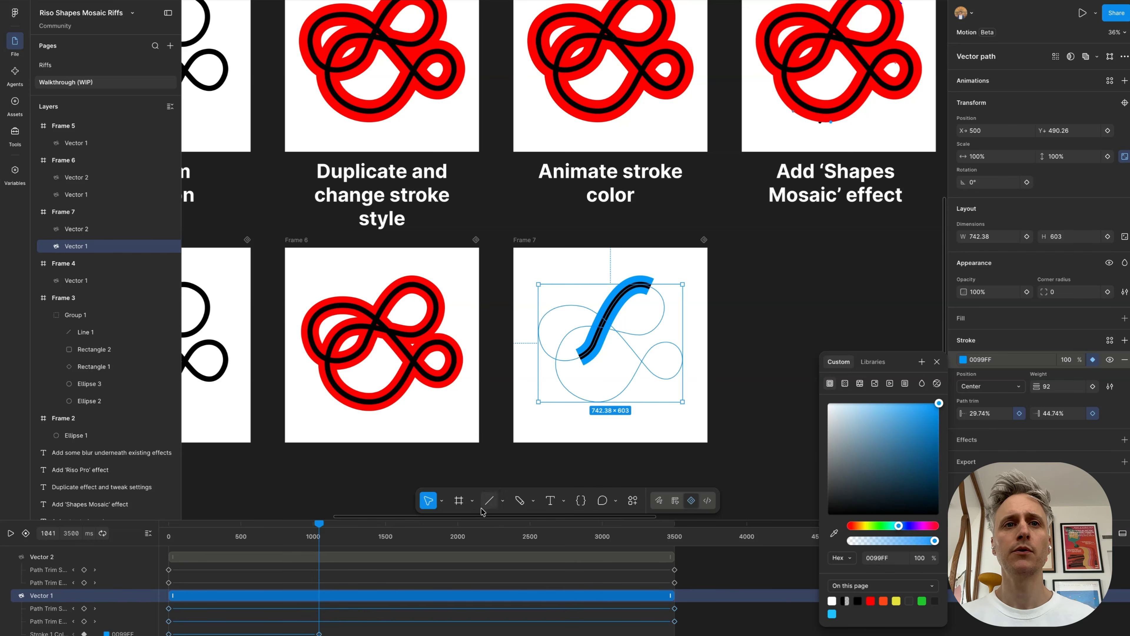
# Step: Add stroke color keyframes of pink FF00C3 at about 1988 ms and orange FF9500 at about 2854 ms
pyautogui.click(456, 537)
pyautogui.moveTo(898, 526); pyautogui.dragTo(925, 526)
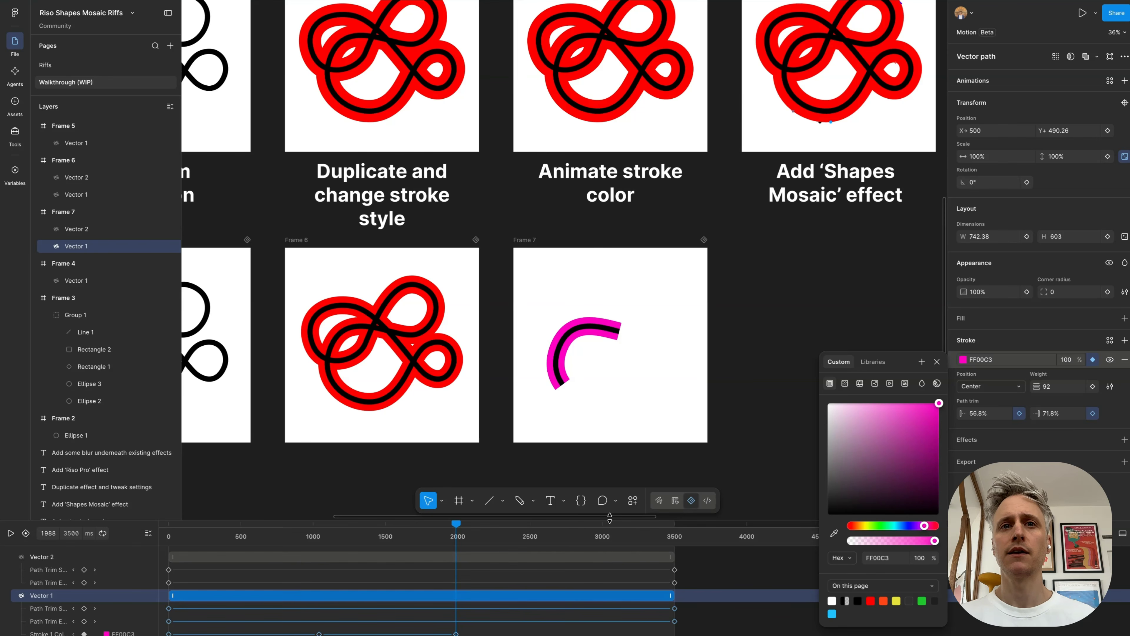
pyautogui.click(580, 540)
pyautogui.moveTo(925, 526); pyautogui.dragTo(856, 527)
pyautogui.moveTo(859, 526); pyautogui.dragTo(860, 526)
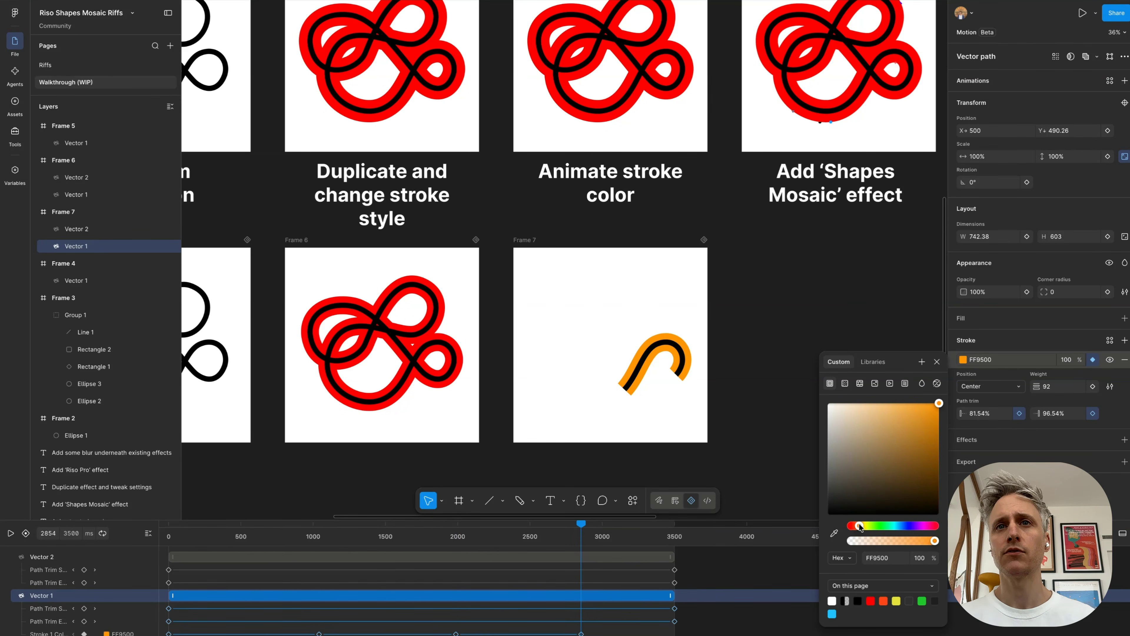
# Step: Paste the opening red color keyframe at 3500 ms and shift the middle three to about 700, 1700 and 2600 ms
pyautogui.click(680, 539)
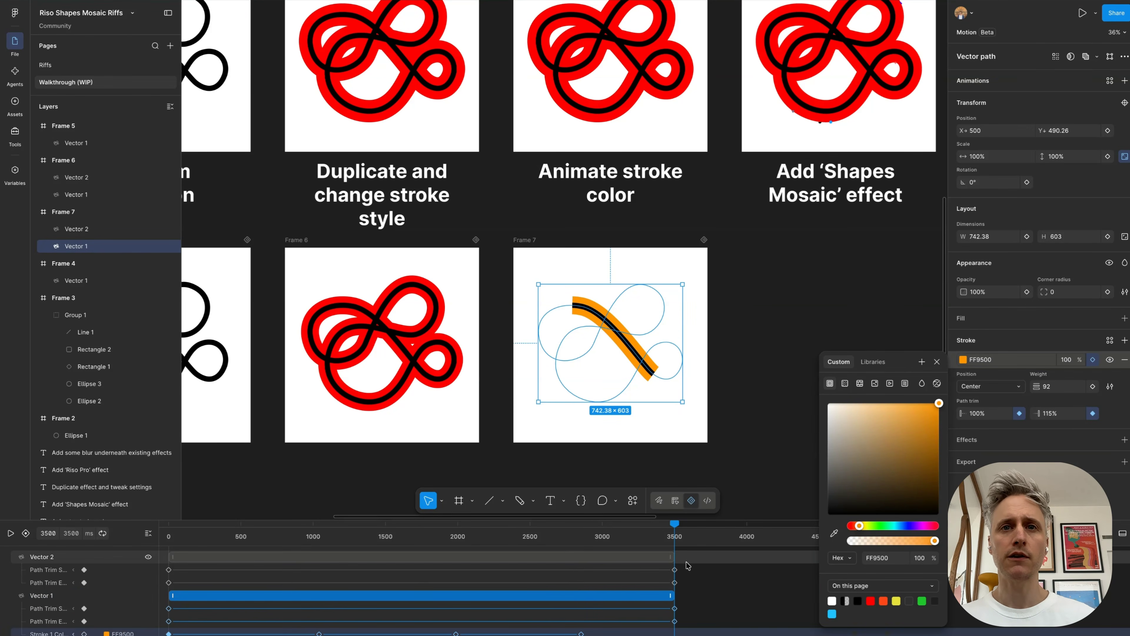
pyautogui.press('super+v')
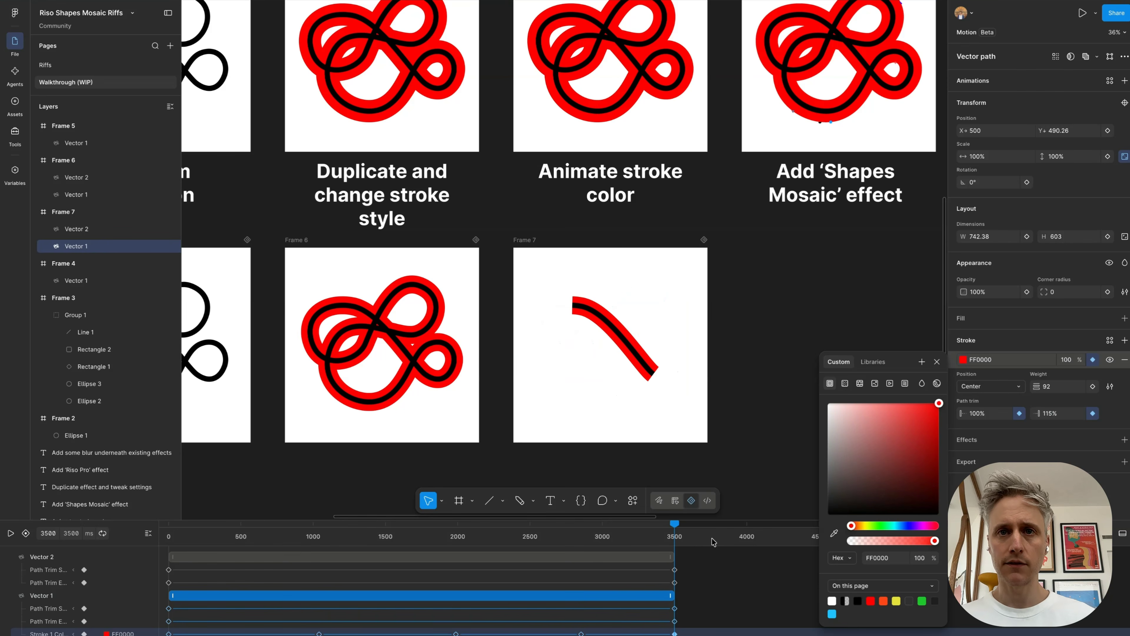
pyautogui.moveTo(321, 632); pyautogui.dragTo(273, 632)
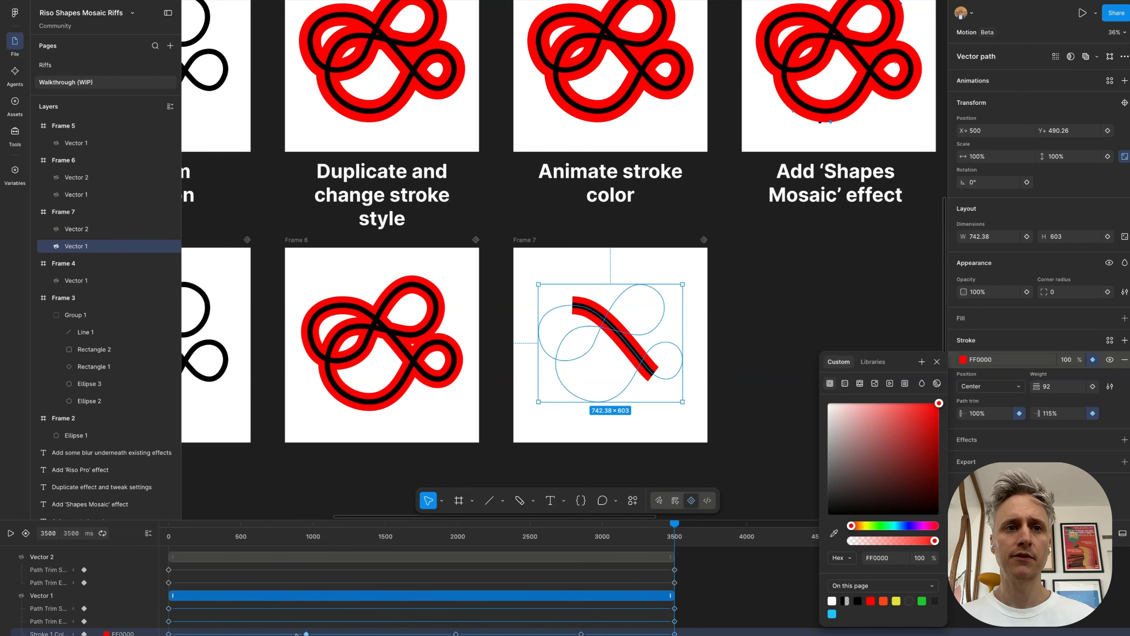
pyautogui.moveTo(455, 633); pyautogui.dragTo(419, 634)
pyautogui.moveTo(581, 633); pyautogui.dragTo(551, 634)
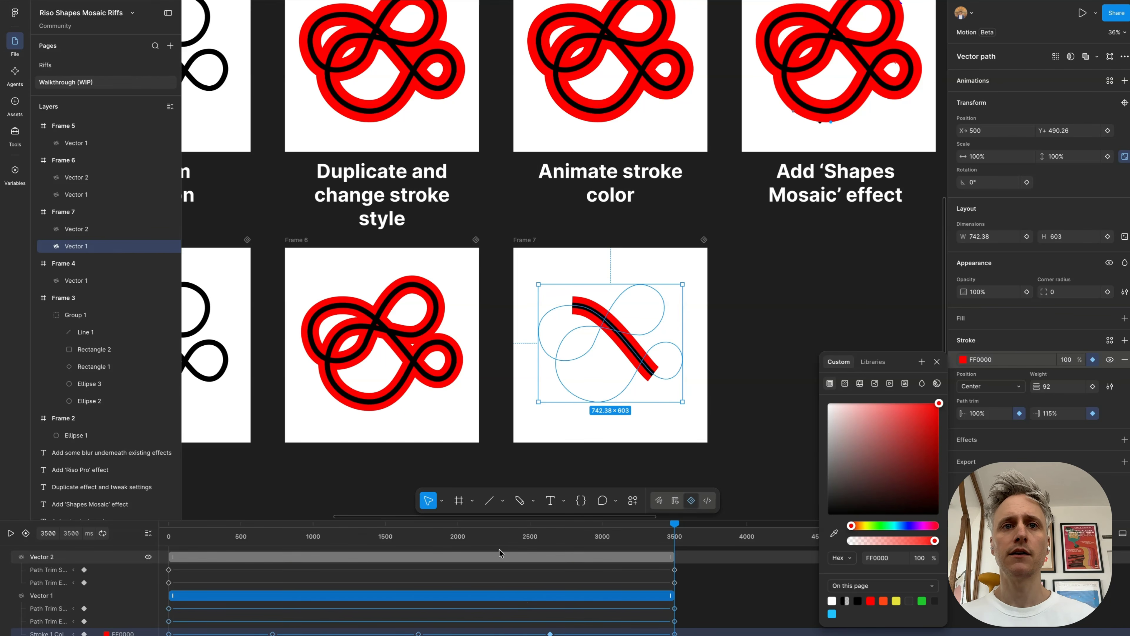
# Step: Rewind to 0 ms, play Frame 7's animation and examine the outline's color changes with the color picker closed
pyautogui.moveTo(500, 537); pyautogui.dragTo(98, 537)
pyautogui.press('space')
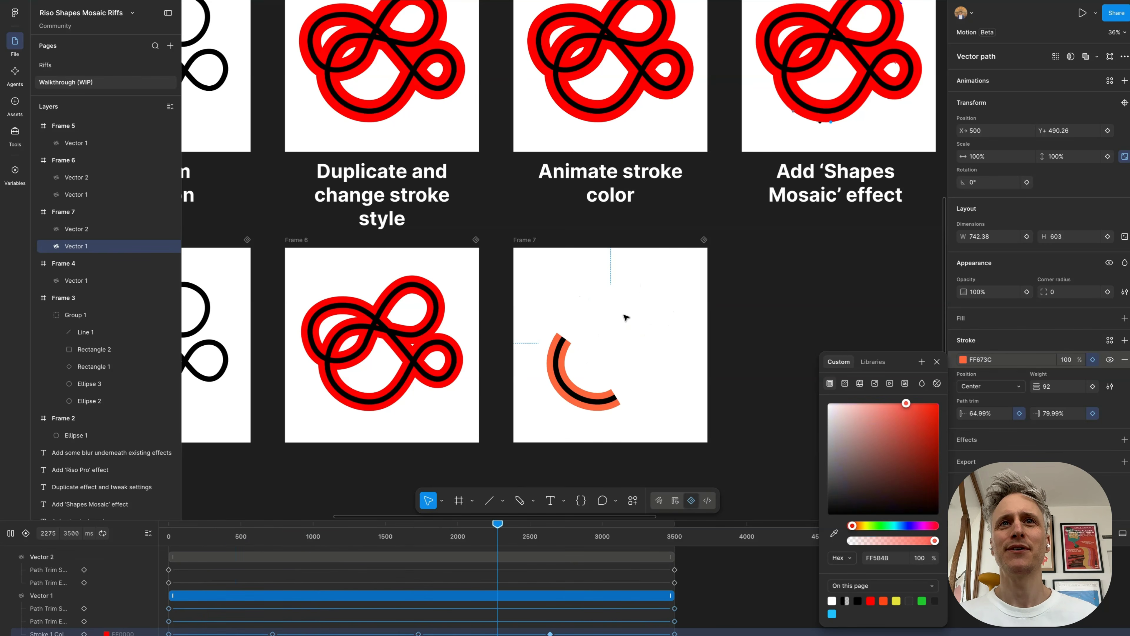
pyautogui.scroll(2, 540, 171)
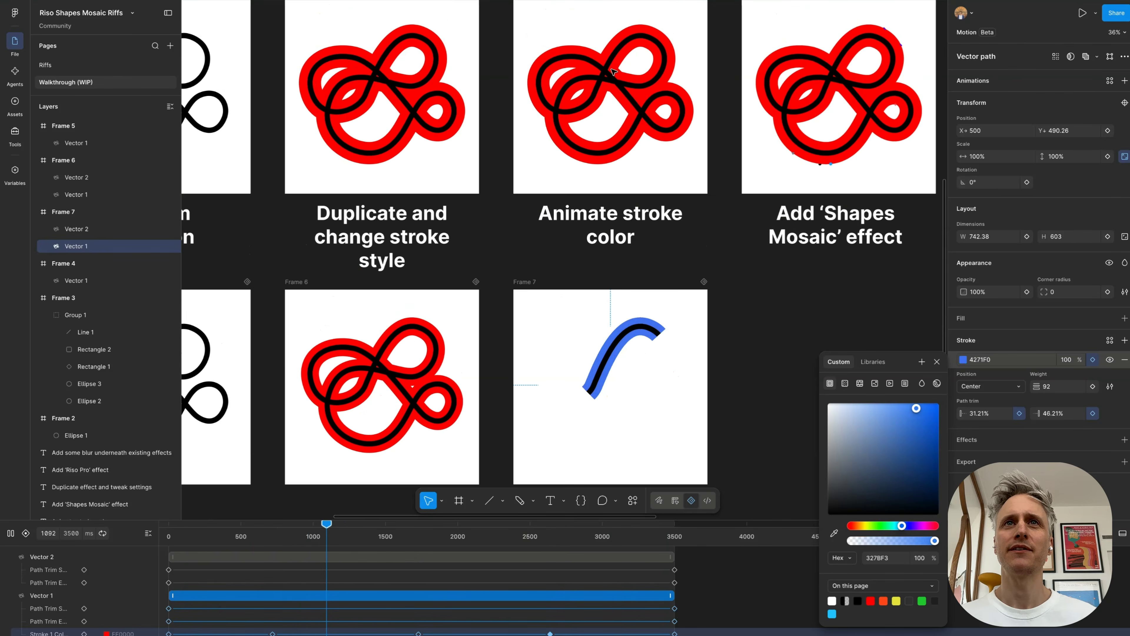
pyautogui.click(937, 361)
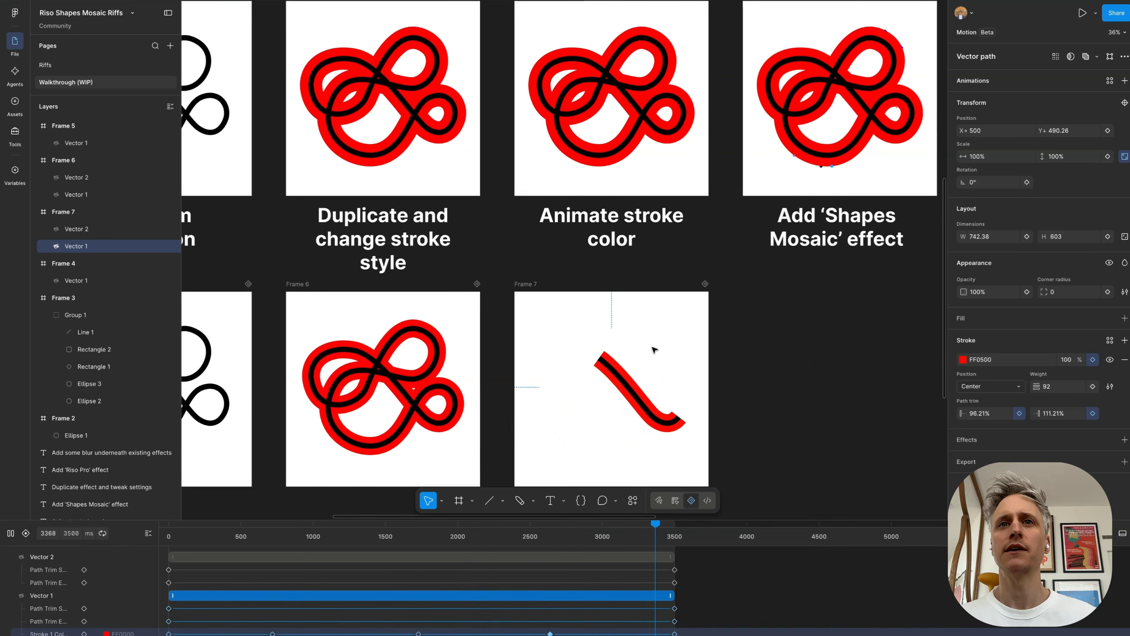
pyautogui.hscroll(2, 578, 325)
pyautogui.scroll(-1, 578, 325)
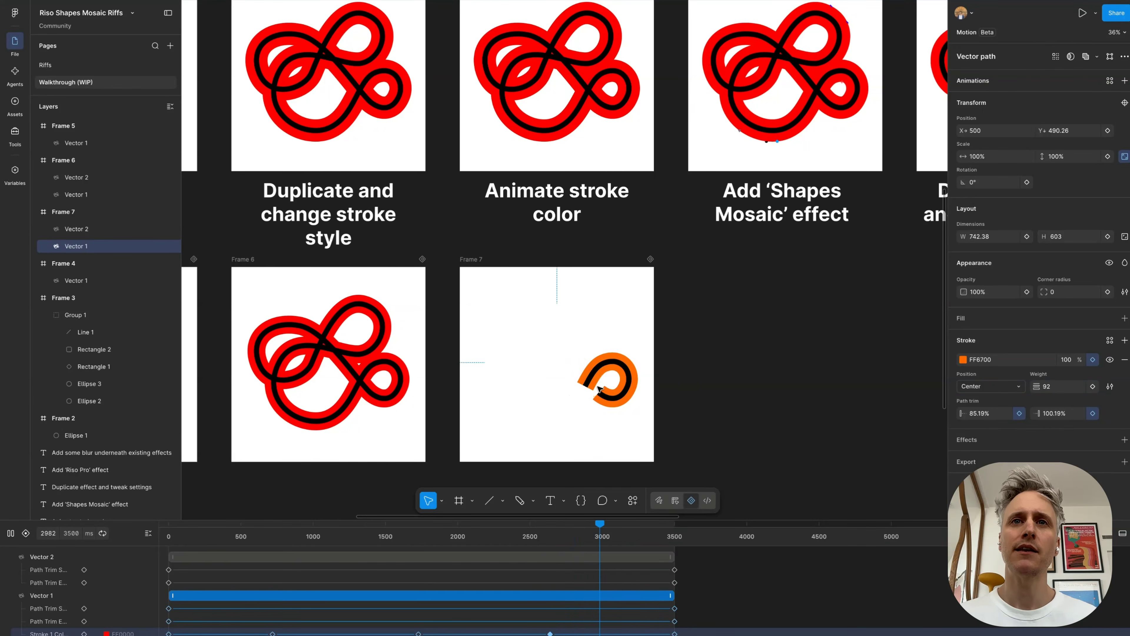
pyautogui.hscroll(1, 598, 388)
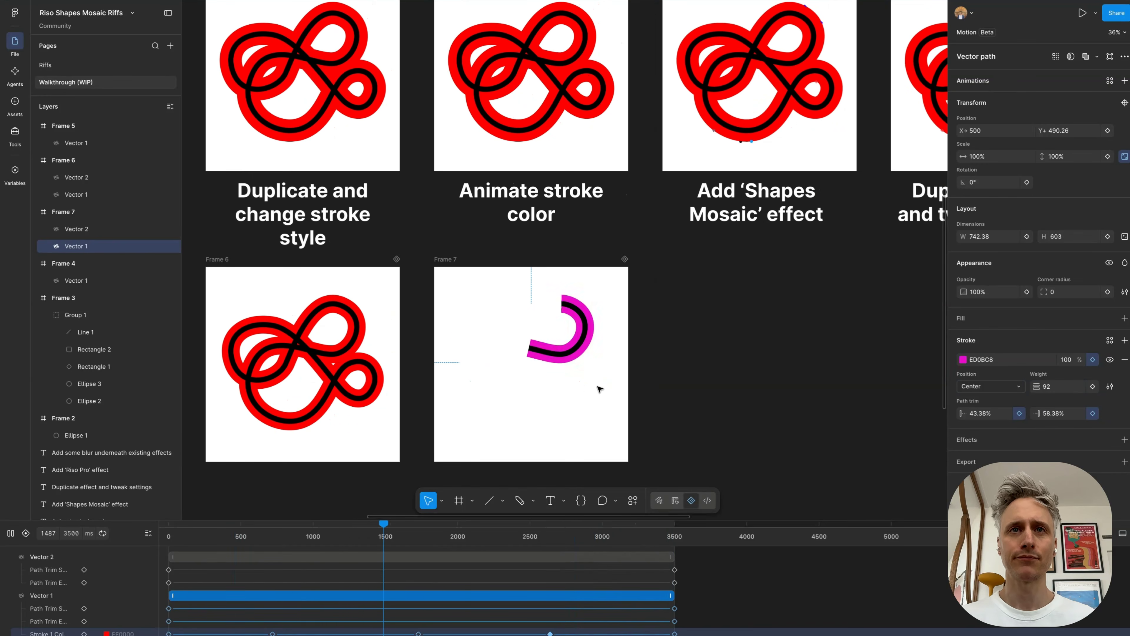
# Step: Stop playback and duplicate Frame 7 into the empty space beneath the "Add 'Shapes Mosaic' effect" heading
pyautogui.press('space')
pyautogui.hscroll(5, 598, 389)
pyautogui.scroll(-1, 598, 389)
pyautogui.moveTo(212, 227); pyautogui.dragTo(438, 223)
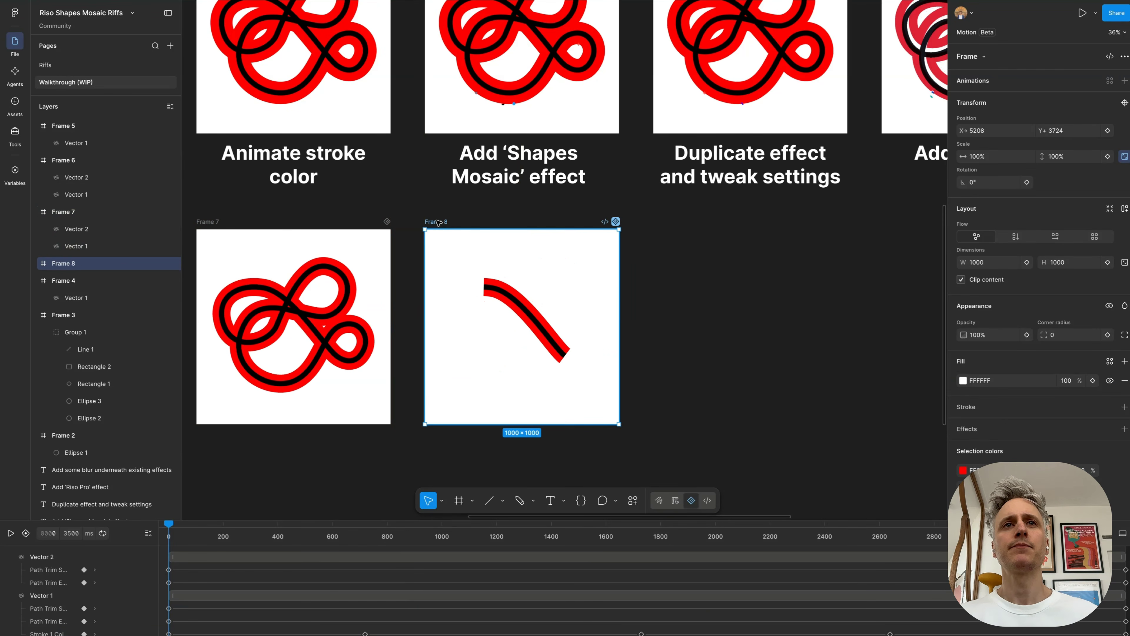
pyautogui.scroll(4, 438, 222)
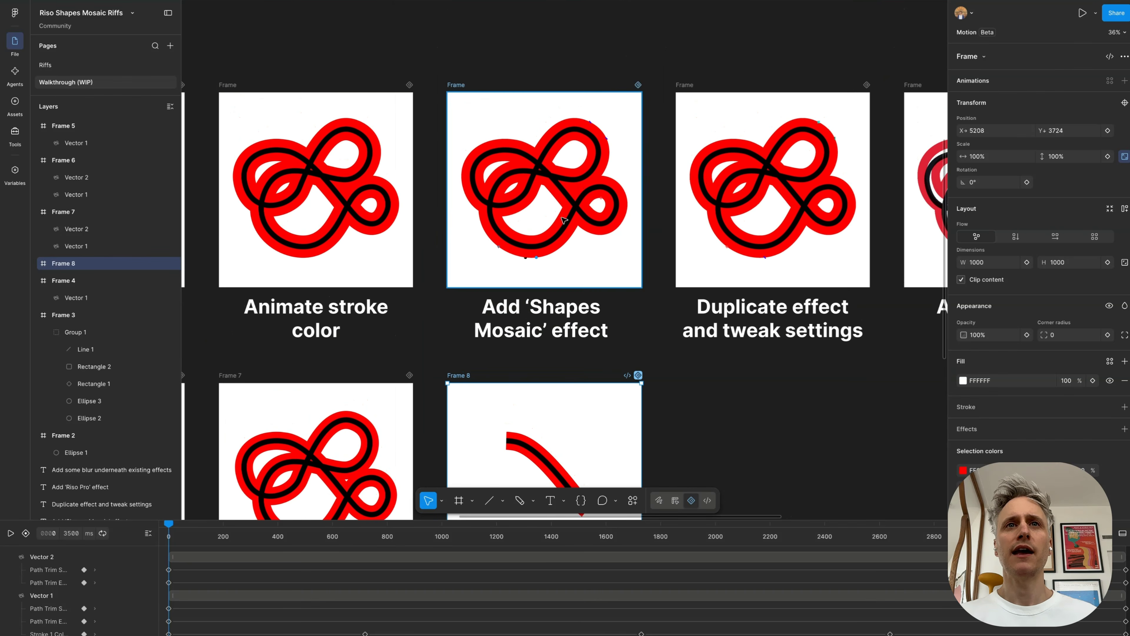
pyautogui.scroll(-4, 540, 228)
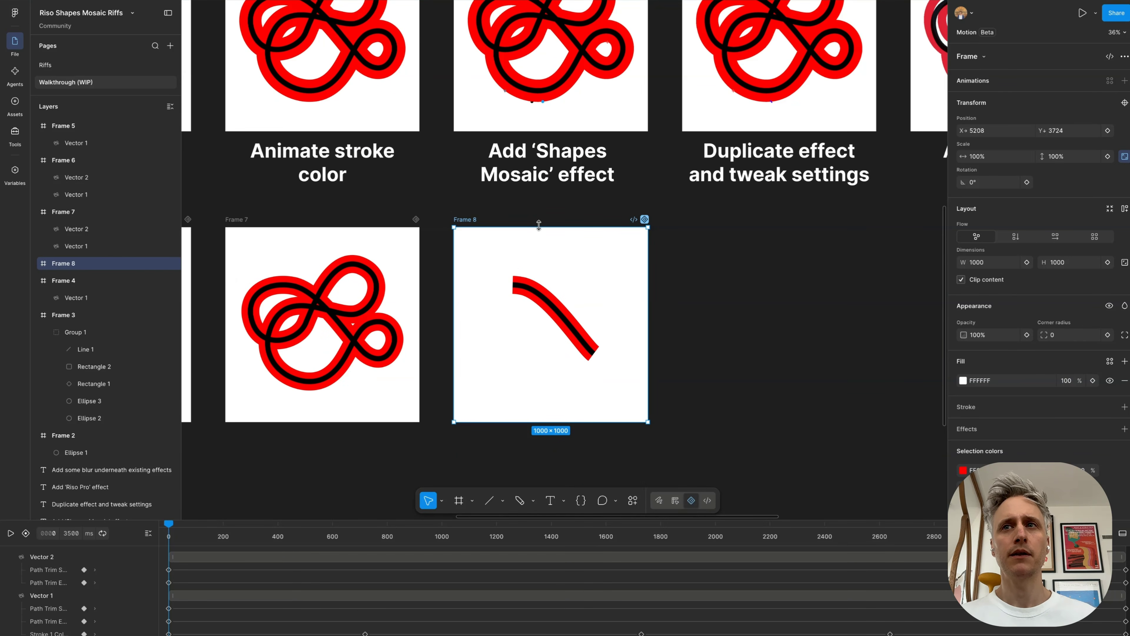
# Step: Delete the position animation from the blurred ellipse in Frame 2
pyautogui.scroll(-10, 538, 225)
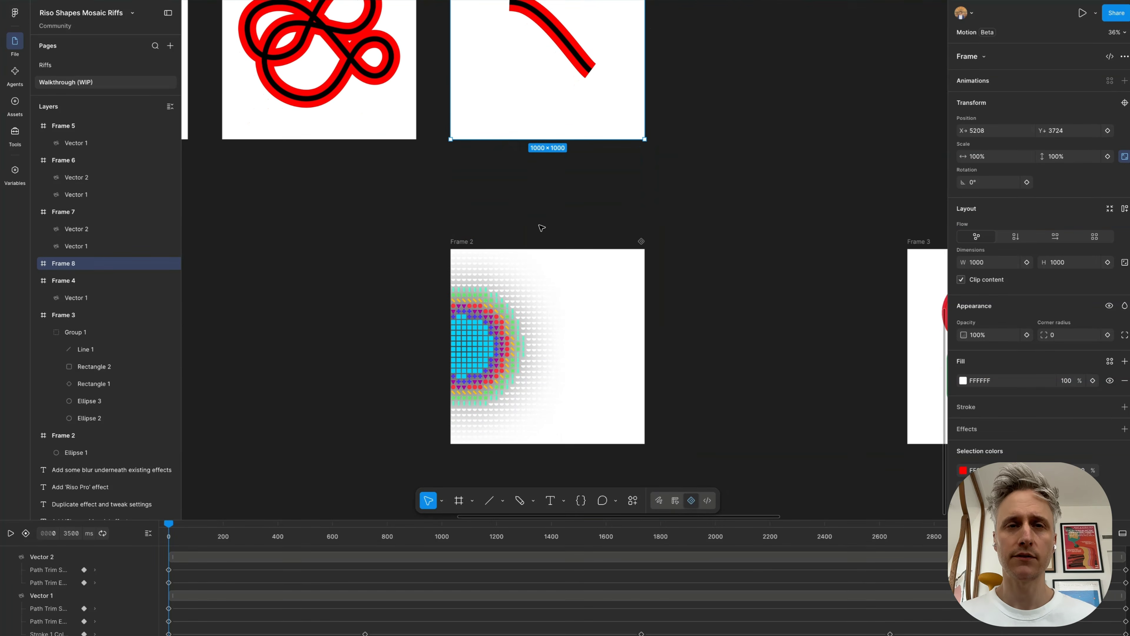
pyautogui.click(488, 252)
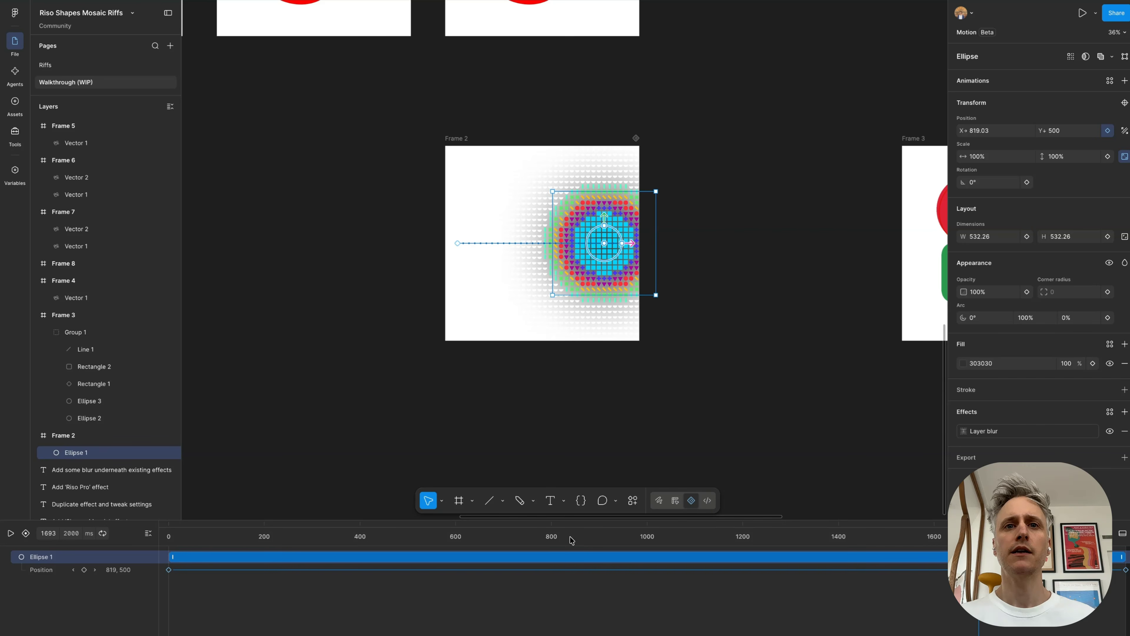
pyautogui.scroll(-3, 560, 617)
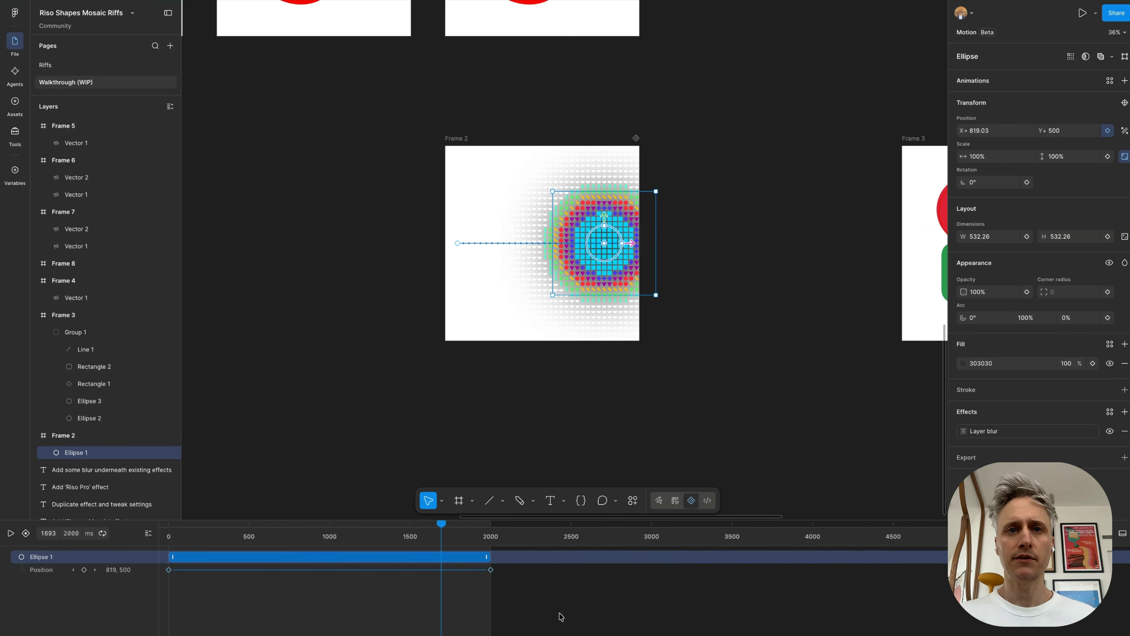
pyautogui.moveTo(62, 586); pyautogui.dragTo(58, 548)
pyautogui.press('Delete')
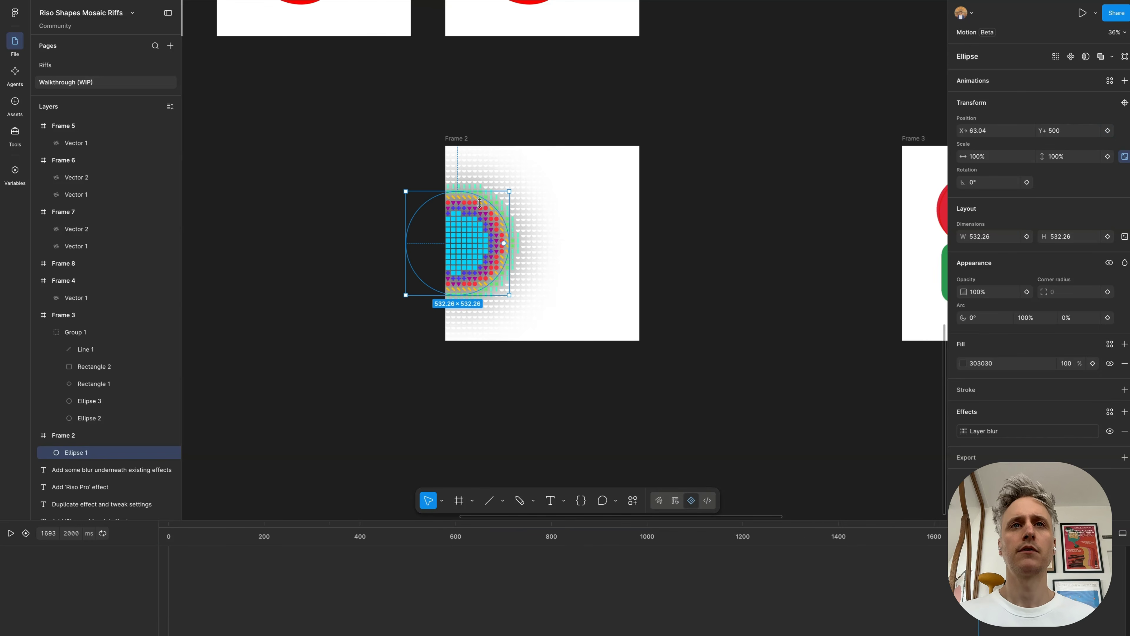
# Step: Leave motion editing and center the blurred ellipse horizontally in Frame 2
pyautogui.click(674, 502)
pyautogui.moveTo(468, 245); pyautogui.dragTo(554, 245)
pyautogui.click(663, 184)
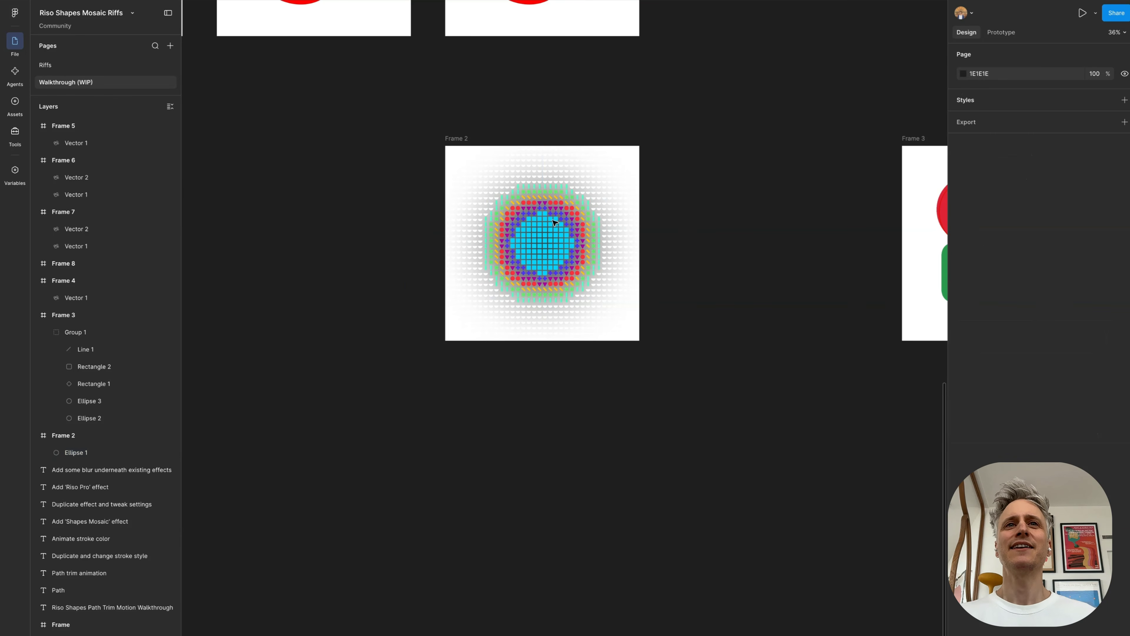
# Step: Hide Frame 2's Shapes Mosaic effect to examine the blurred ellipse underneath, and show the effect again
pyautogui.scroll(5, 563, 138)
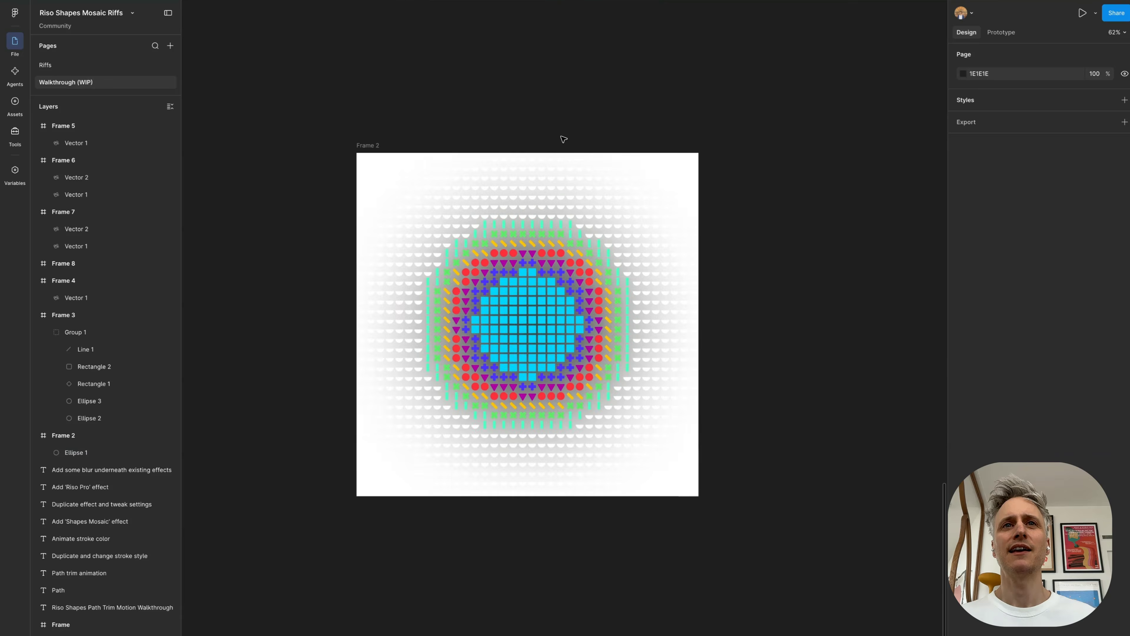
pyautogui.click(342, 148)
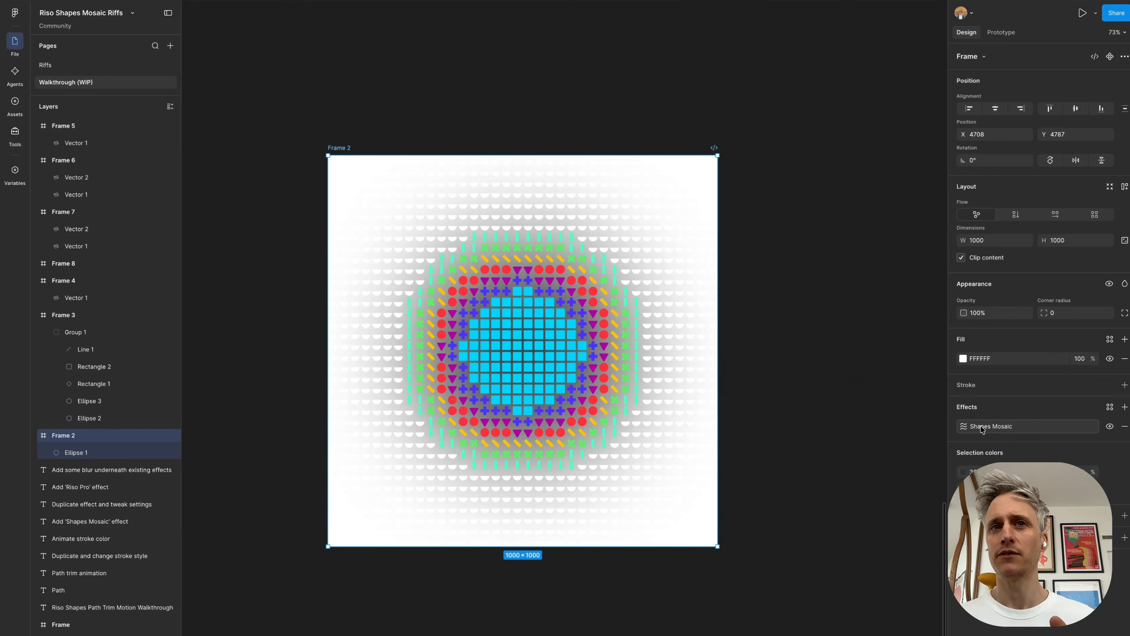
pyautogui.click(964, 426)
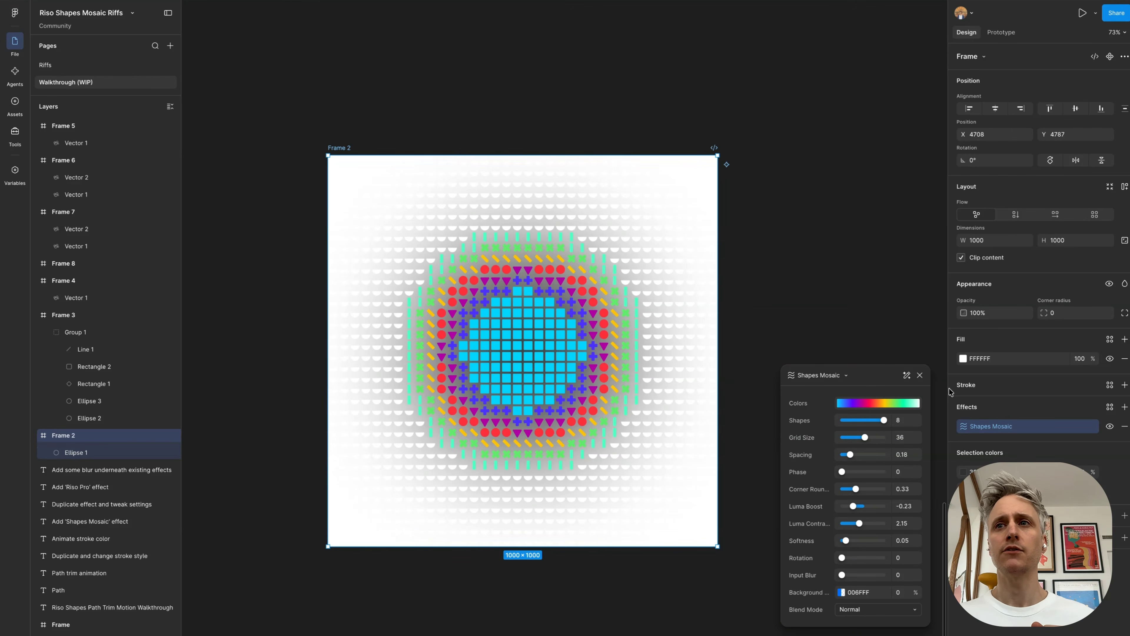
pyautogui.click(1109, 427)
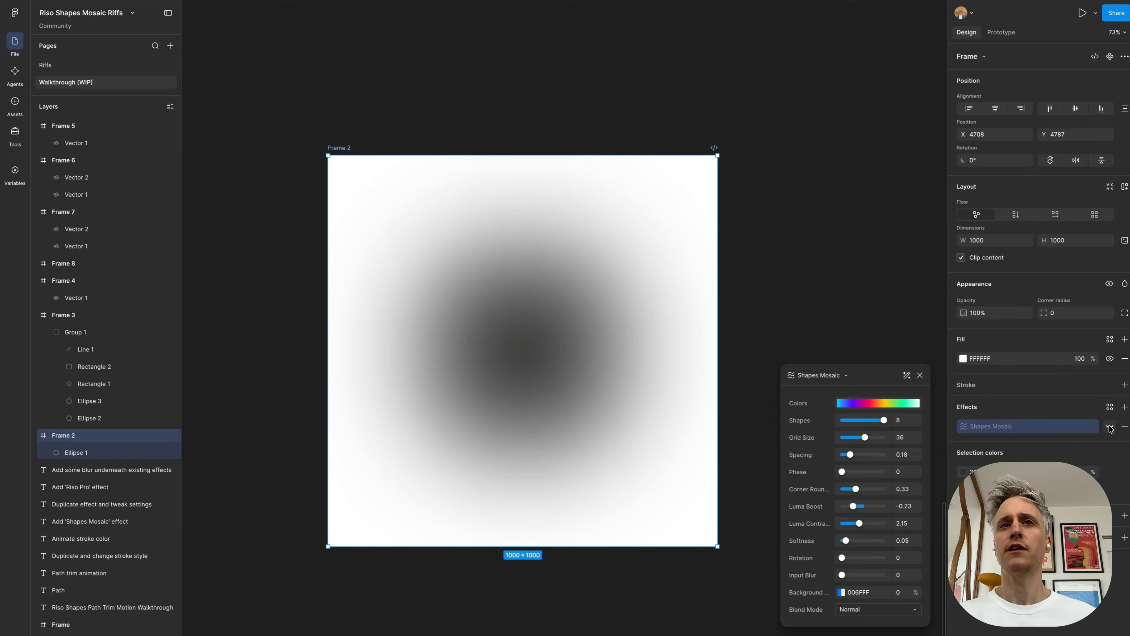
pyautogui.press('Return')
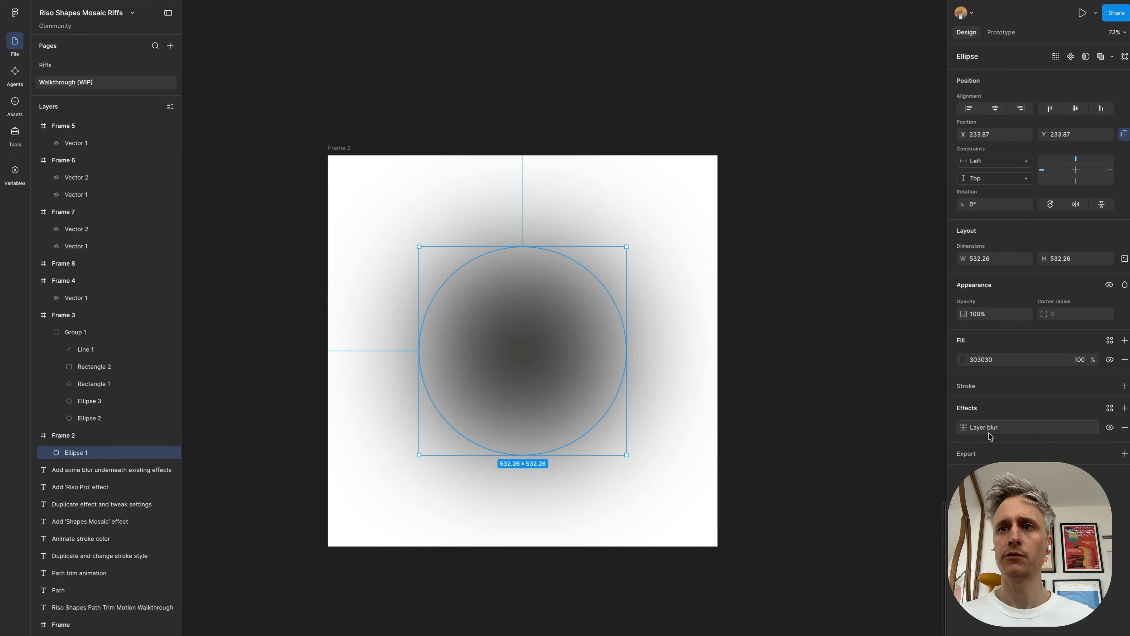
pyautogui.hotkey('shift', 'Return')
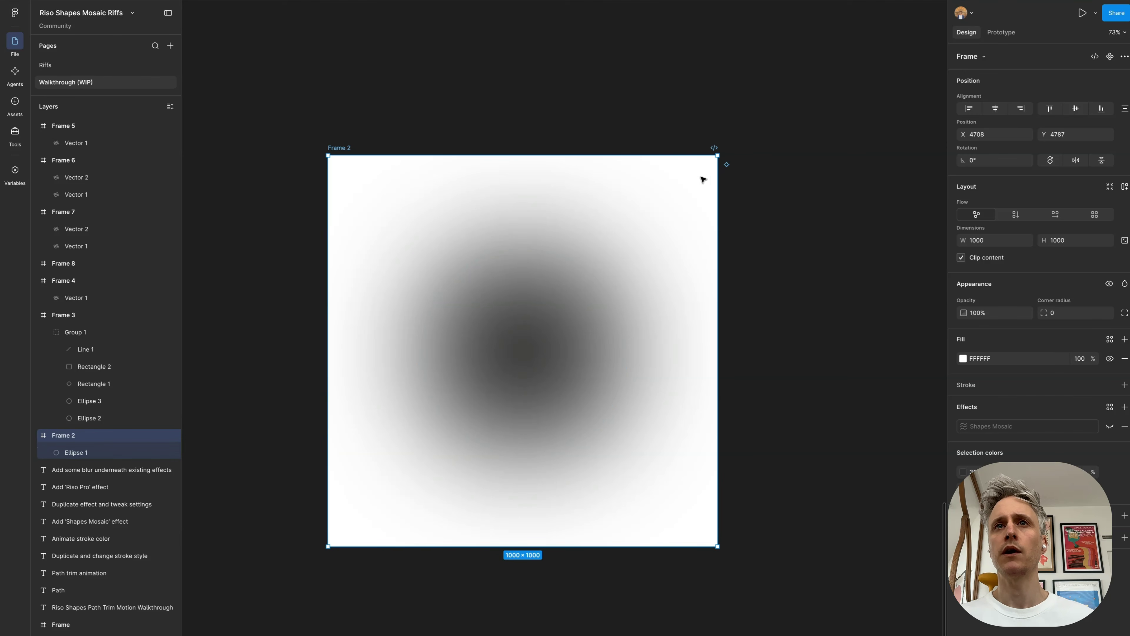
pyautogui.click(1109, 427)
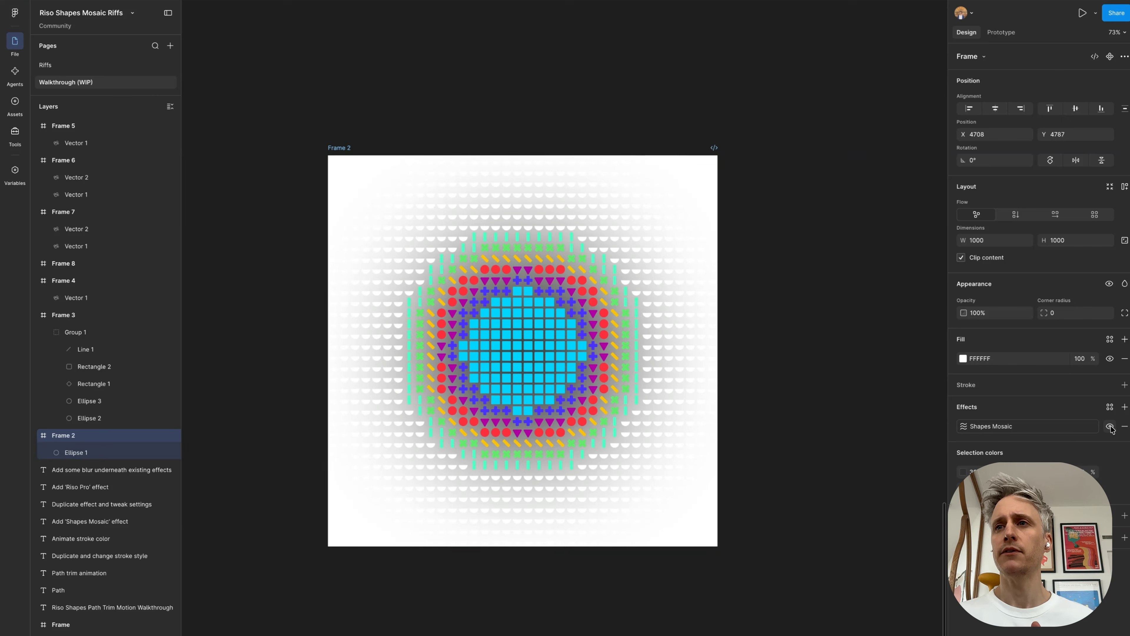
# Step: Try violet 5100FF for the 0% color stop of Frame 2's Shapes Mosaic gradient and undo it
pyautogui.click(962, 426)
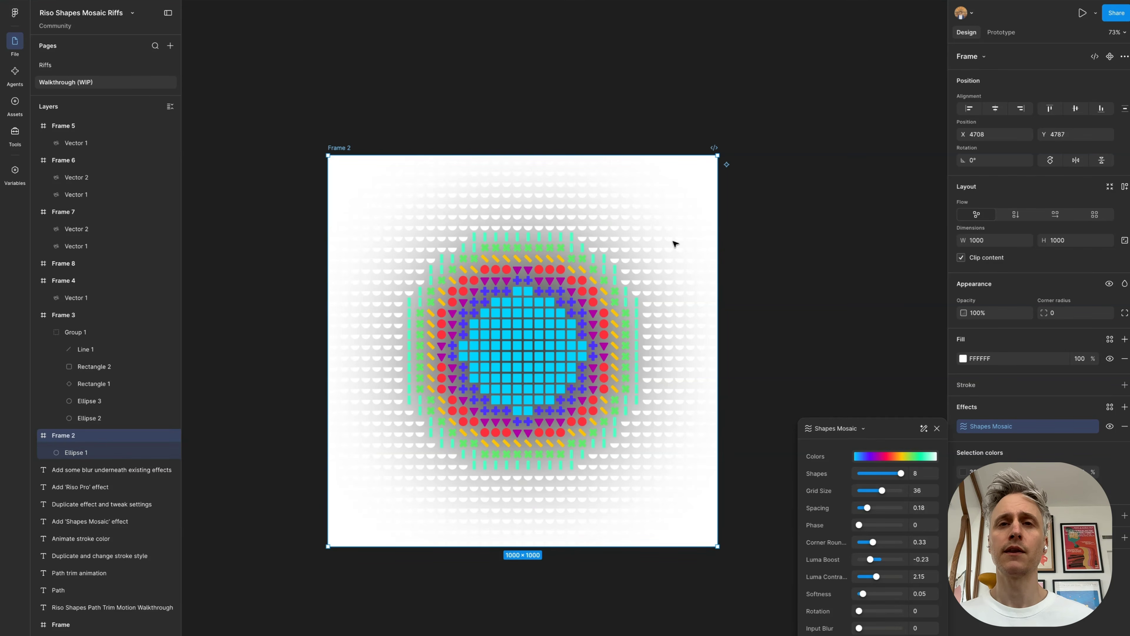
pyautogui.click(877, 456)
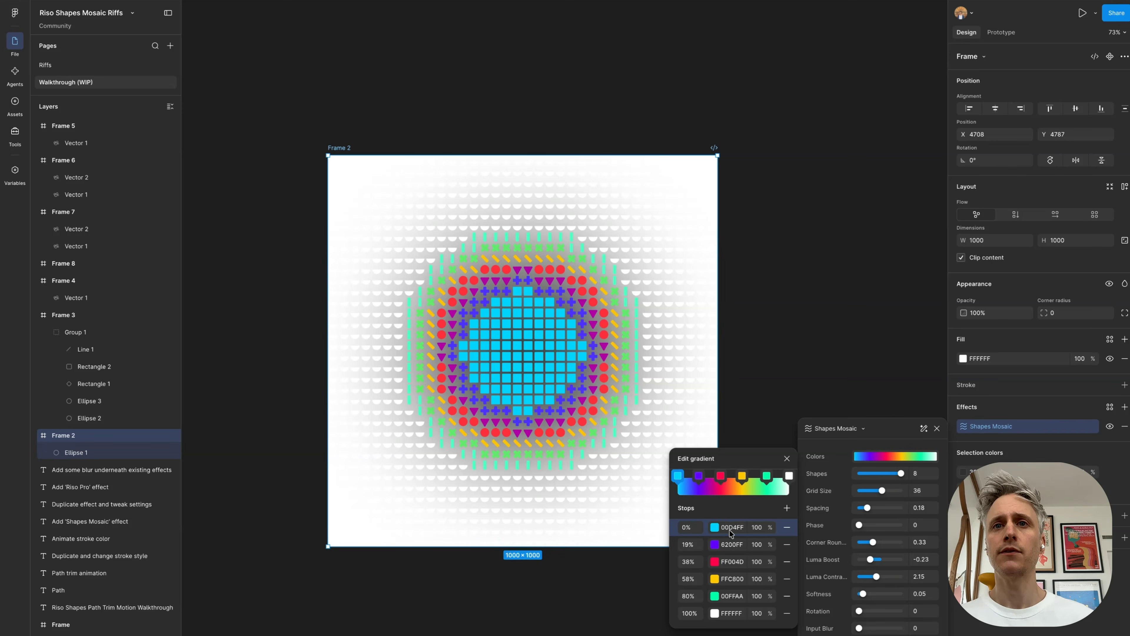
pyautogui.click(714, 527)
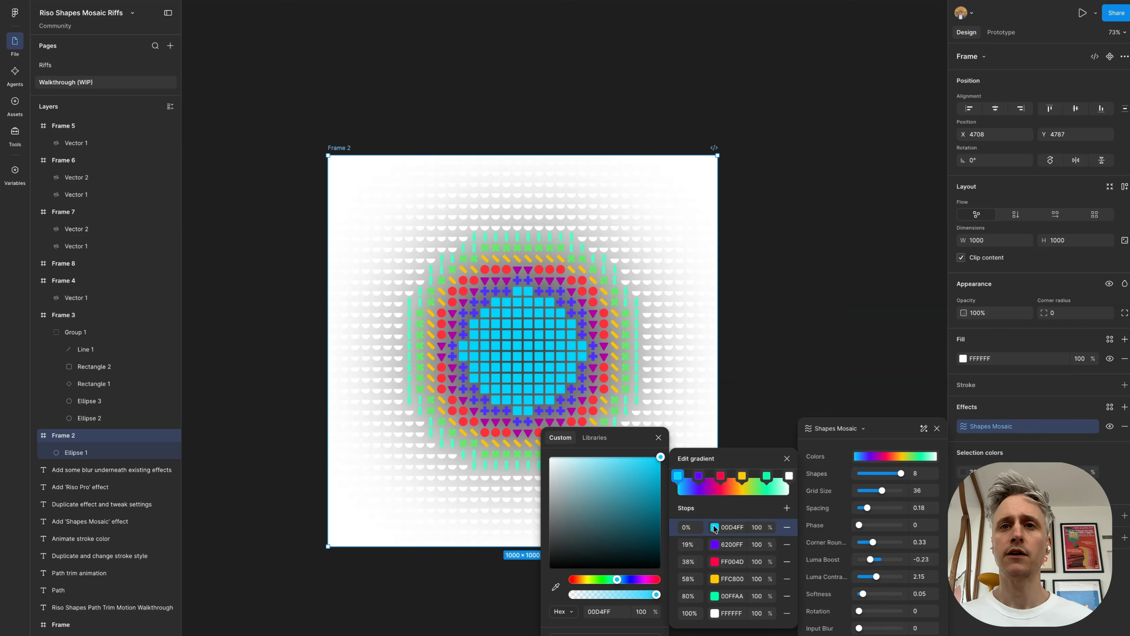
pyautogui.moveTo(616, 582)
pyautogui.mouseDown()
pyautogui.moveTo(580, 579)
pyautogui.moveTo(634, 582)
pyautogui.mouseUp()
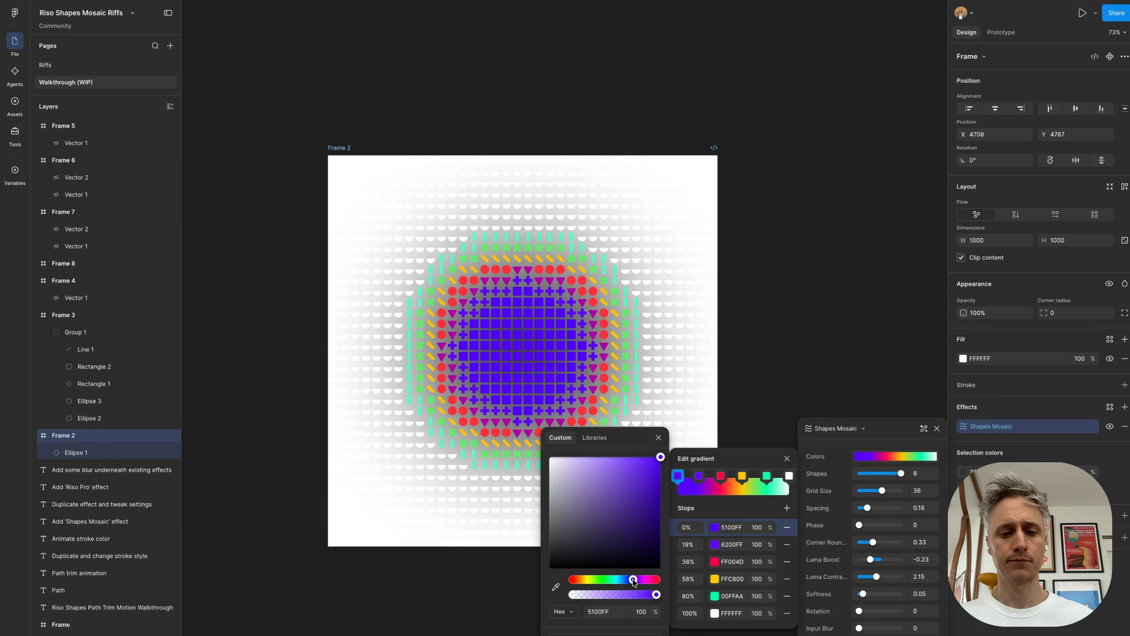
pyautogui.hotkey('ctrl', 'z')
# Step: Try green 00FF66 for the Shapes Mosaic gradient's 58% color stop, undo it and close the color picker
pyautogui.click(742, 476)
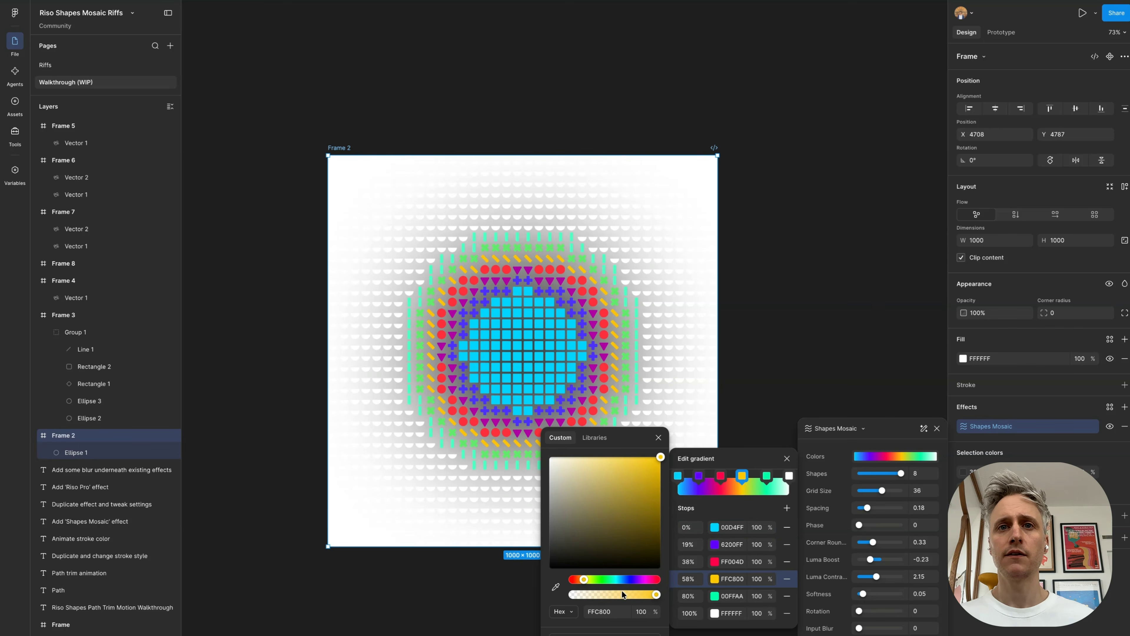
pyautogui.moveTo(585, 578)
pyautogui.mouseDown()
pyautogui.moveTo(658, 579)
pyautogui.moveTo(606, 579)
pyautogui.mouseUp()
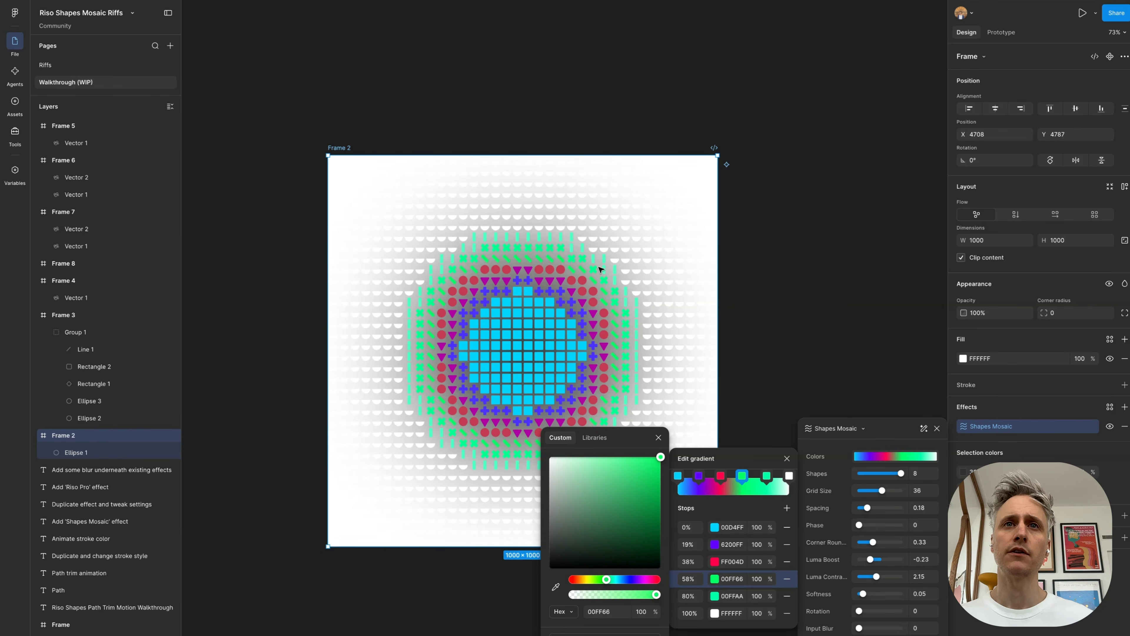
pyautogui.hotkey('ctrl', 'z')
pyautogui.click(658, 438)
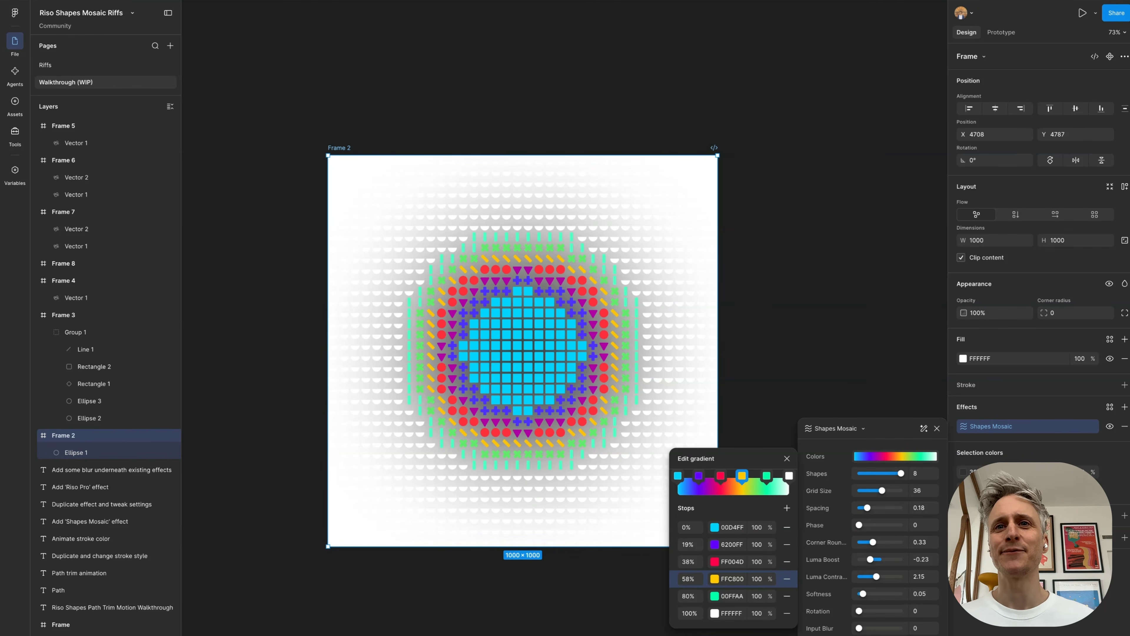
# Step: Try enlarging Frame 2's ellipse from its center, undo the resize and check its layer blur settings
pyautogui.click(542, 339)
pyautogui.press('alt')
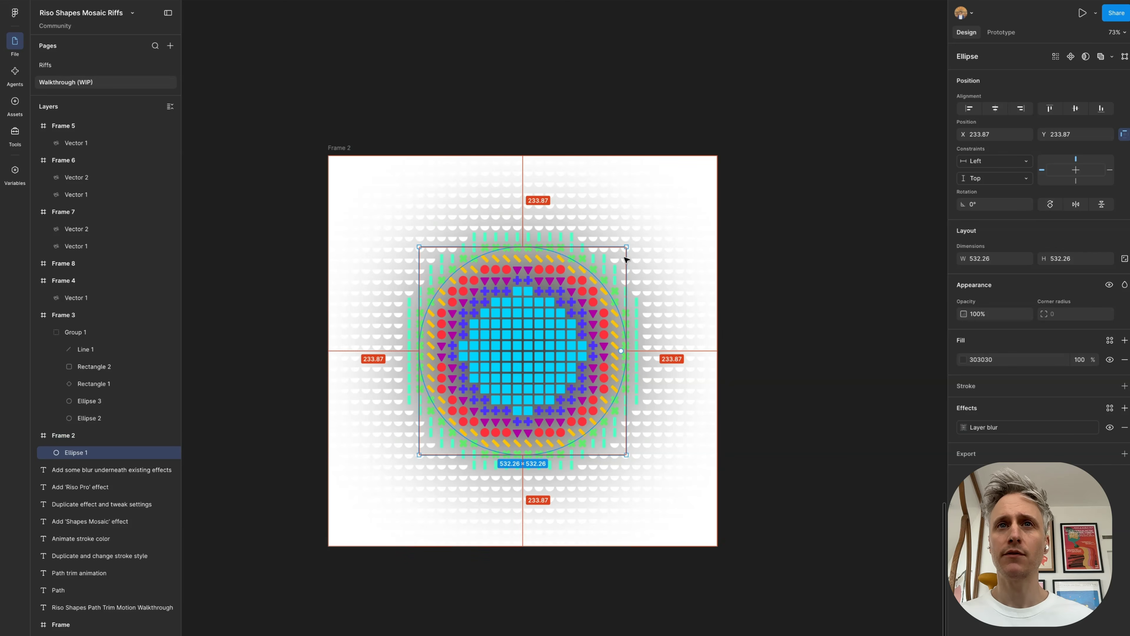
pyautogui.moveTo(623, 248); pyautogui.dragTo(703, 196)
pyautogui.hotkey('ctrl', 'z')
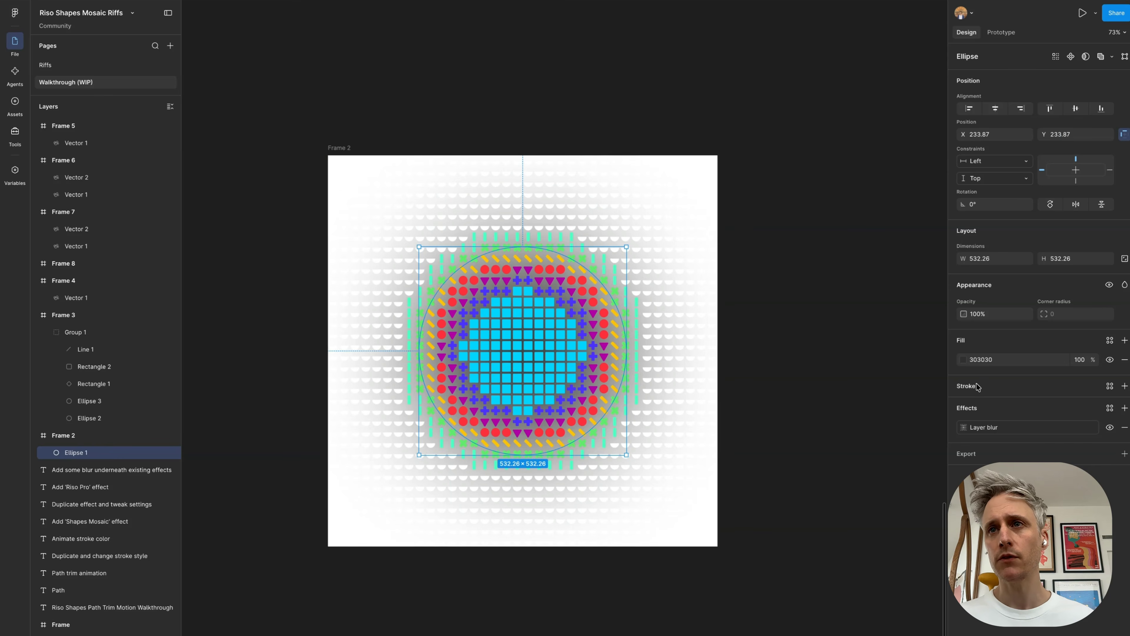
pyautogui.click(962, 428)
pyautogui.press('Escape')
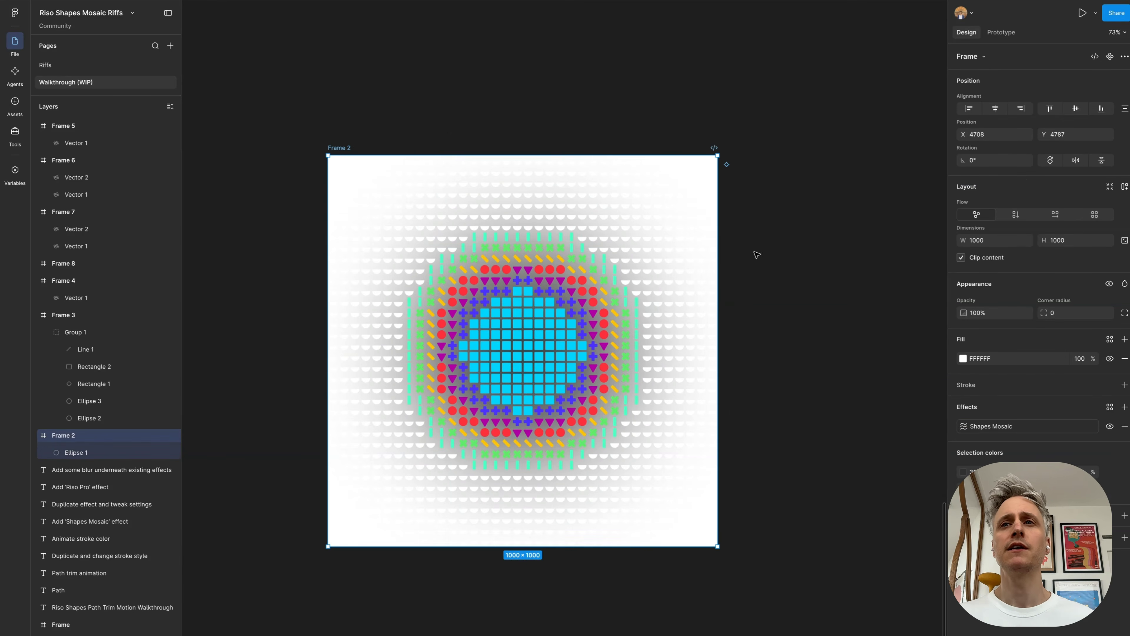
# Step: Try a grid size of 21, spacing of 0.38 and corner rounding of 1 in Frame 2's Shapes Mosaic, and undo them
pyautogui.click(963, 426)
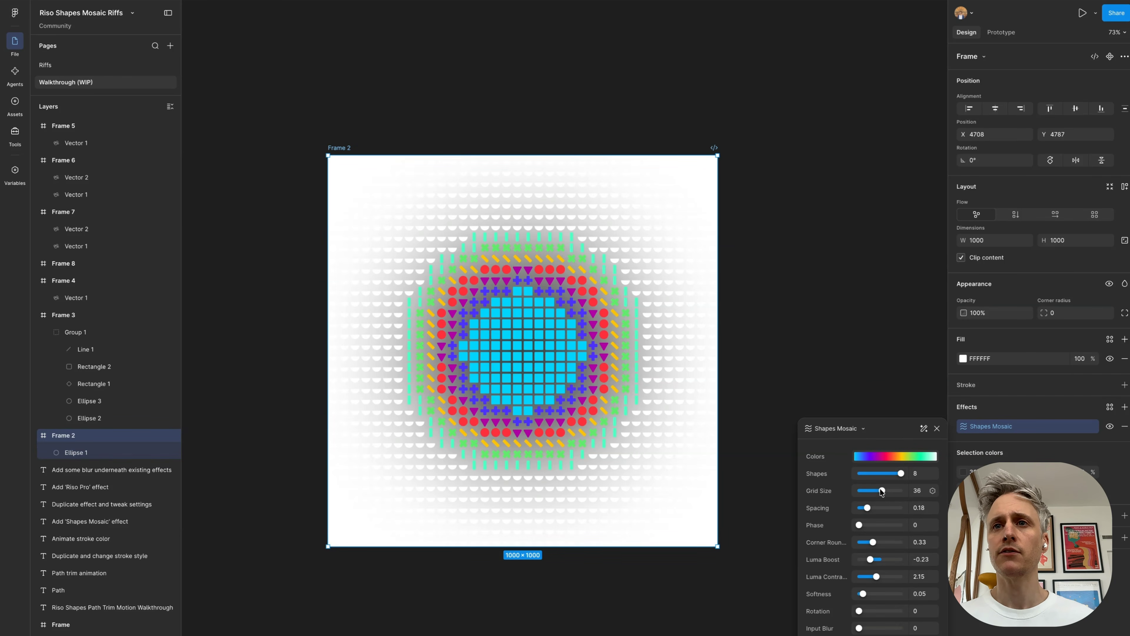
pyautogui.moveTo(881, 490); pyautogui.dragTo(935, 545)
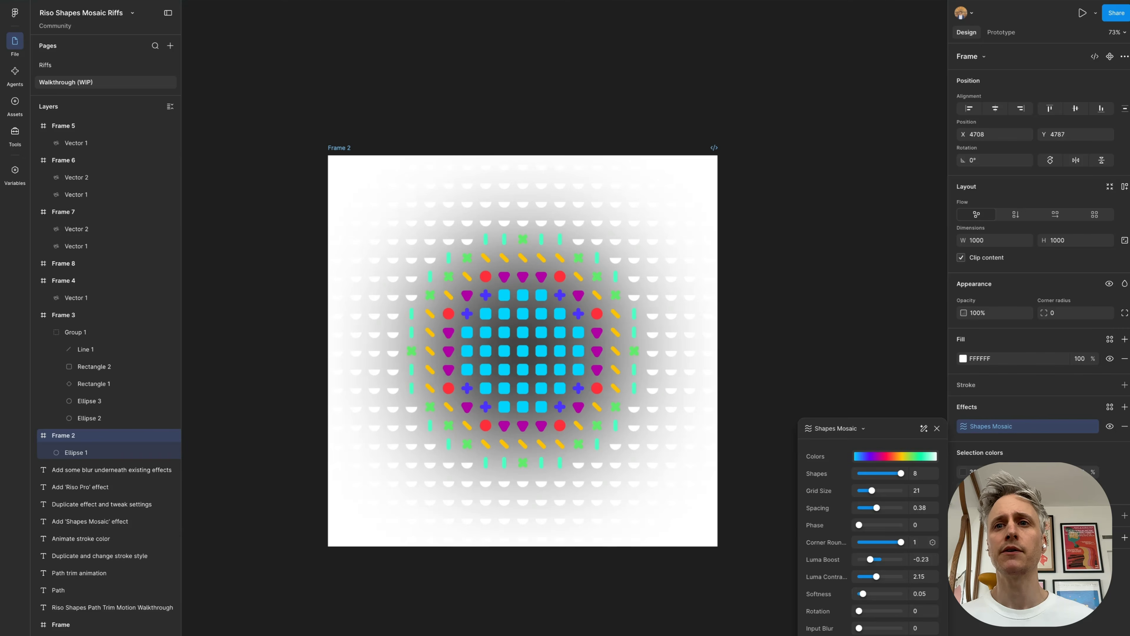
pyautogui.press('super+z')
pyautogui.press('super+z')
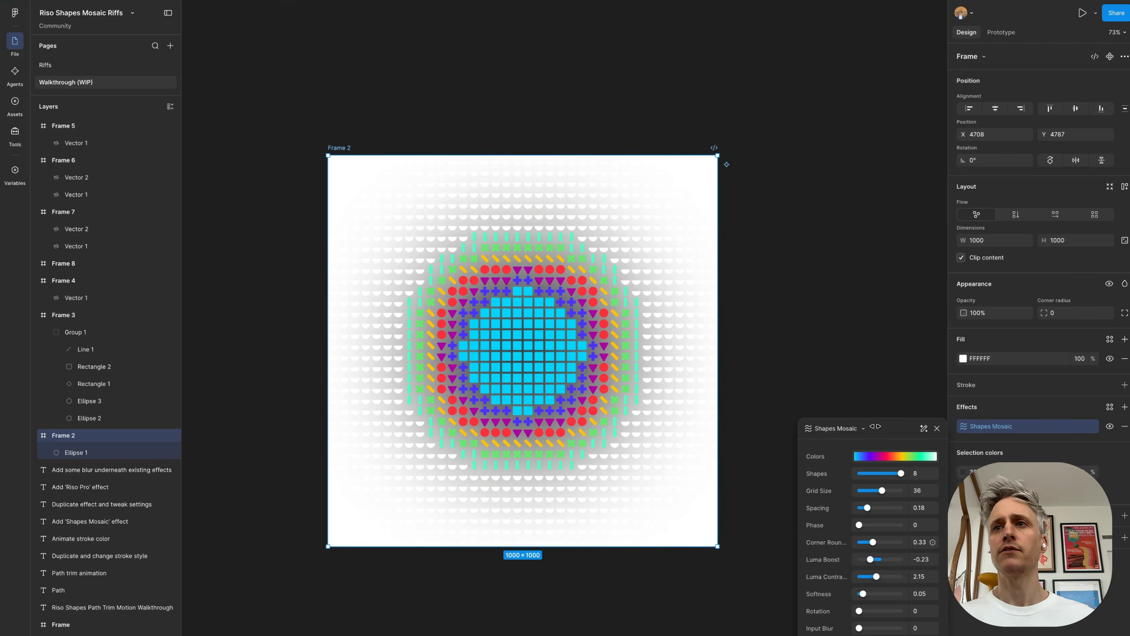
# Step: Copy the Shapes Mosaic effect from Frame 2 and paste it onto Frame 8
pyautogui.click(1031, 403)
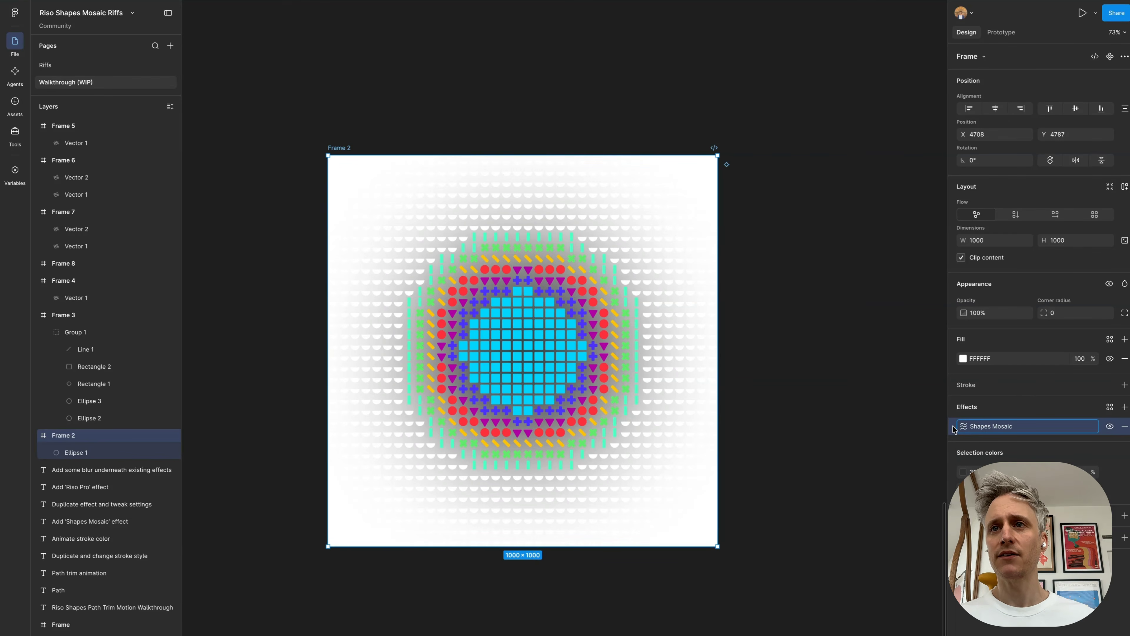
pyautogui.scroll(-10, 653, 391)
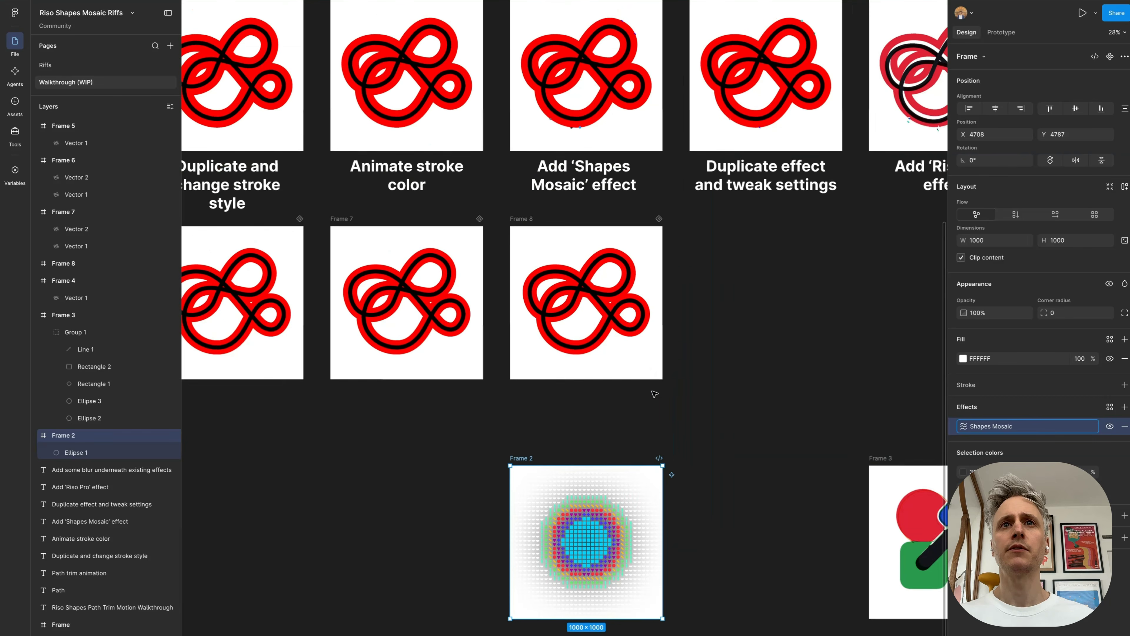
pyautogui.scroll(5, 572, 236)
pyautogui.click(566, 233)
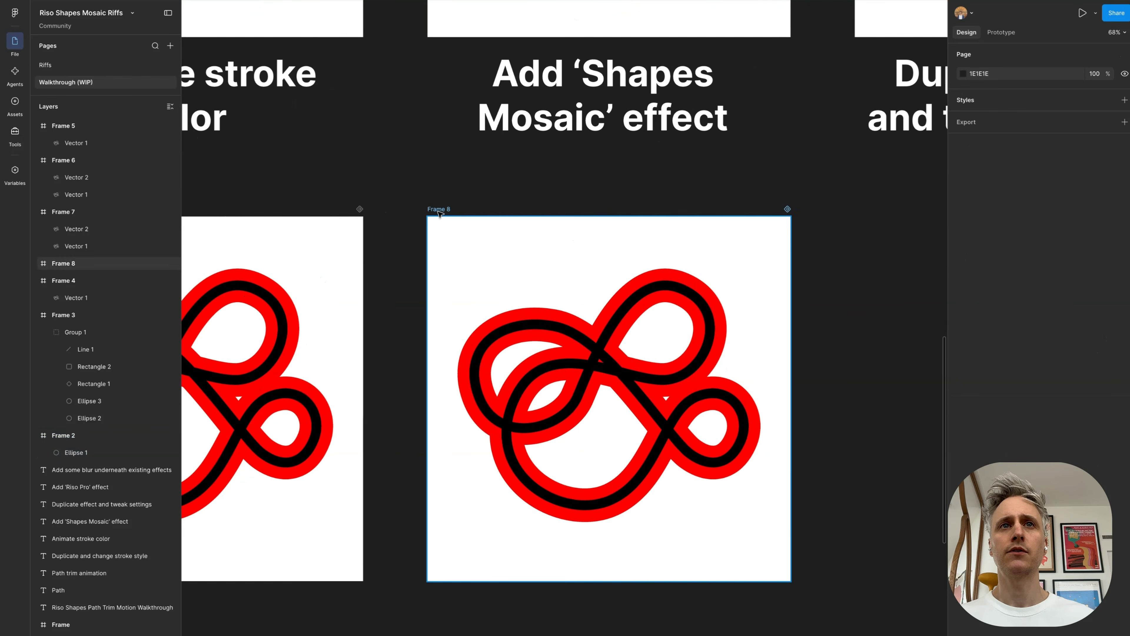
pyautogui.scroll(-1, 451, 218)
pyautogui.hscroll(1, 451, 218)
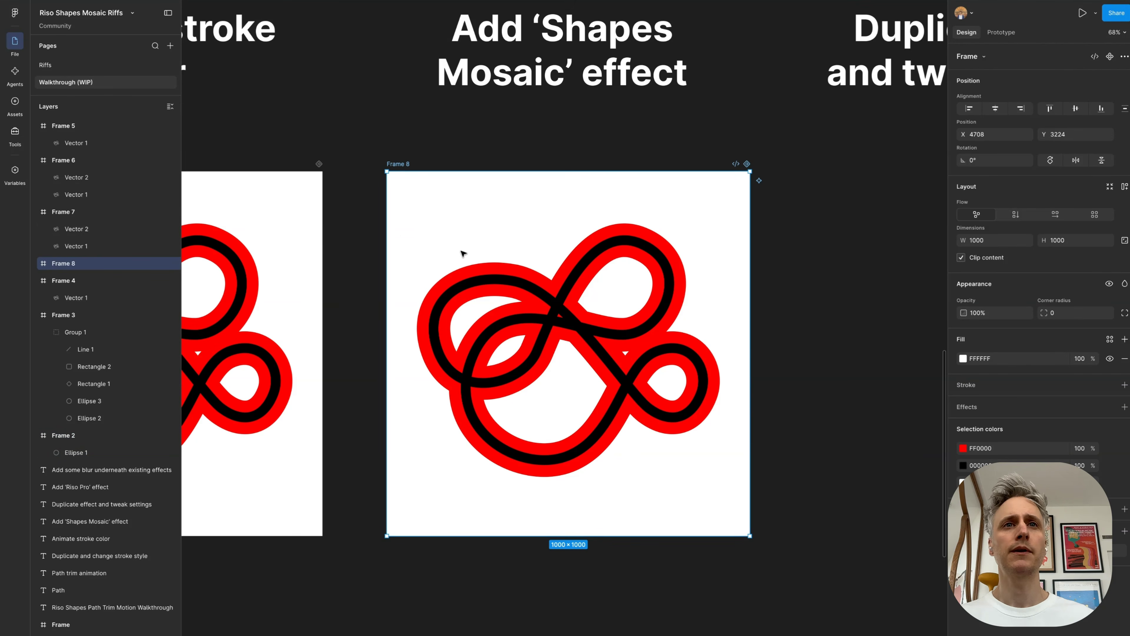
pyautogui.press('super+v')
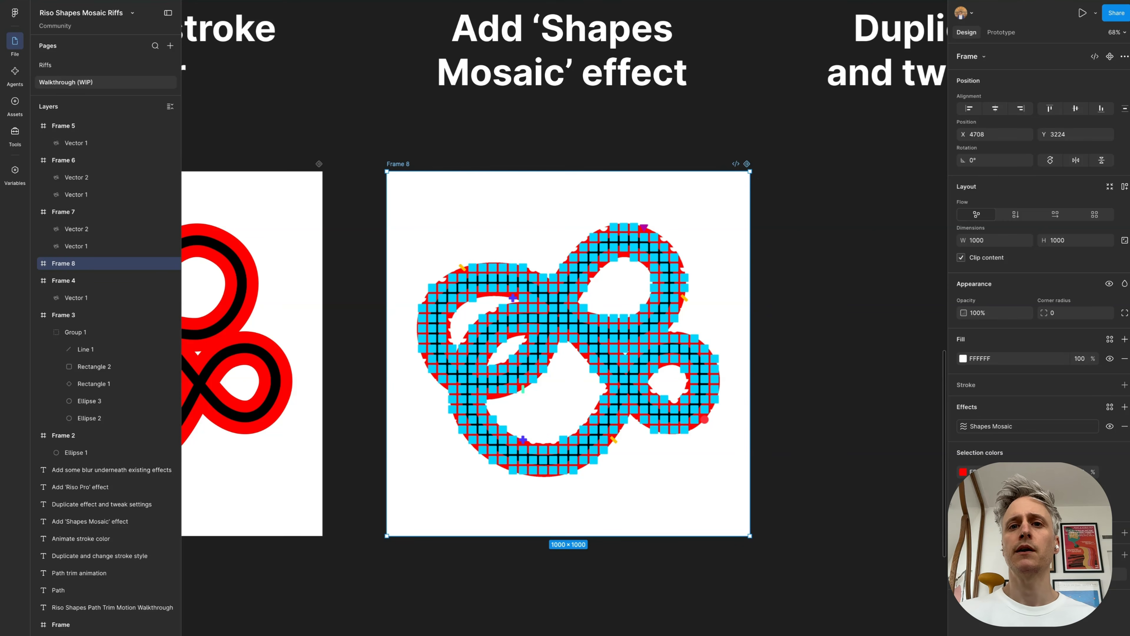
# Step: Return to motion editing and play Frame 8's animation to examine the mosaic effect up close
pyautogui.click(690, 634)
pyautogui.scroll(-3, 578, 416)
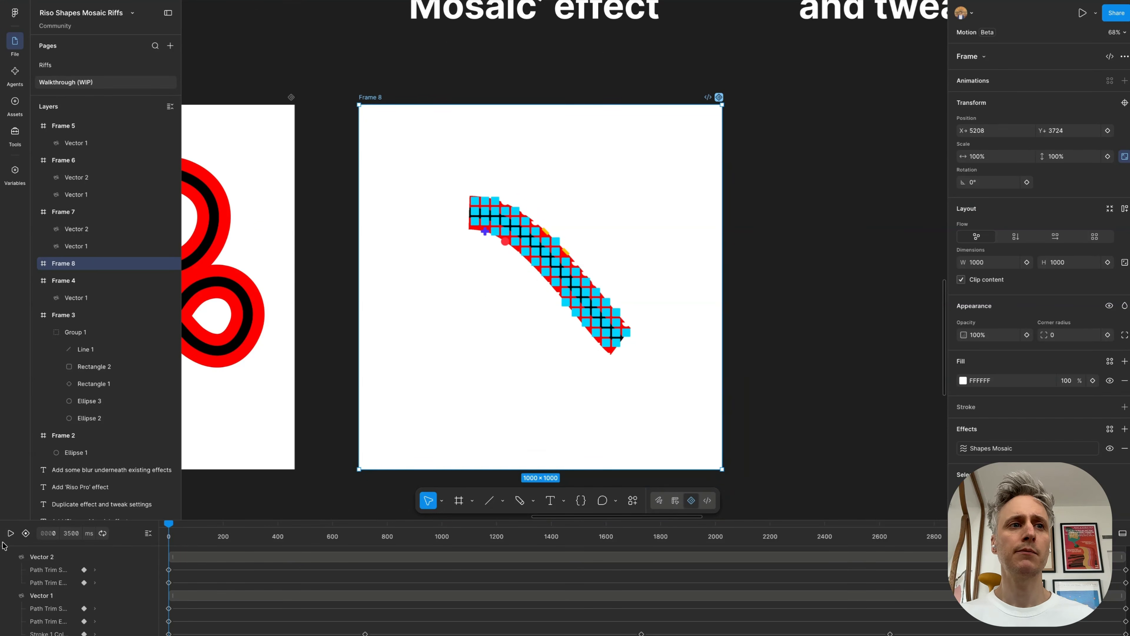
pyautogui.click(11, 533)
pyautogui.scroll(1, 552, 288)
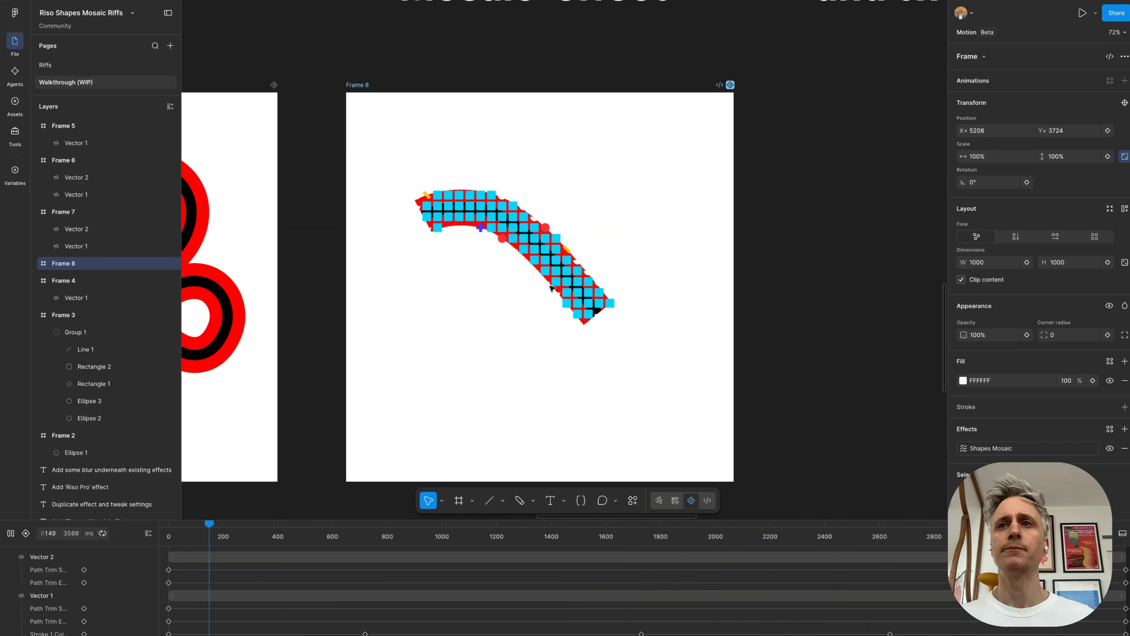
# Step: Set the opacity of the first gradient stop (00D4FF) in Frame 8's Shapes Mosaic colors to 0%
pyautogui.click(964, 450)
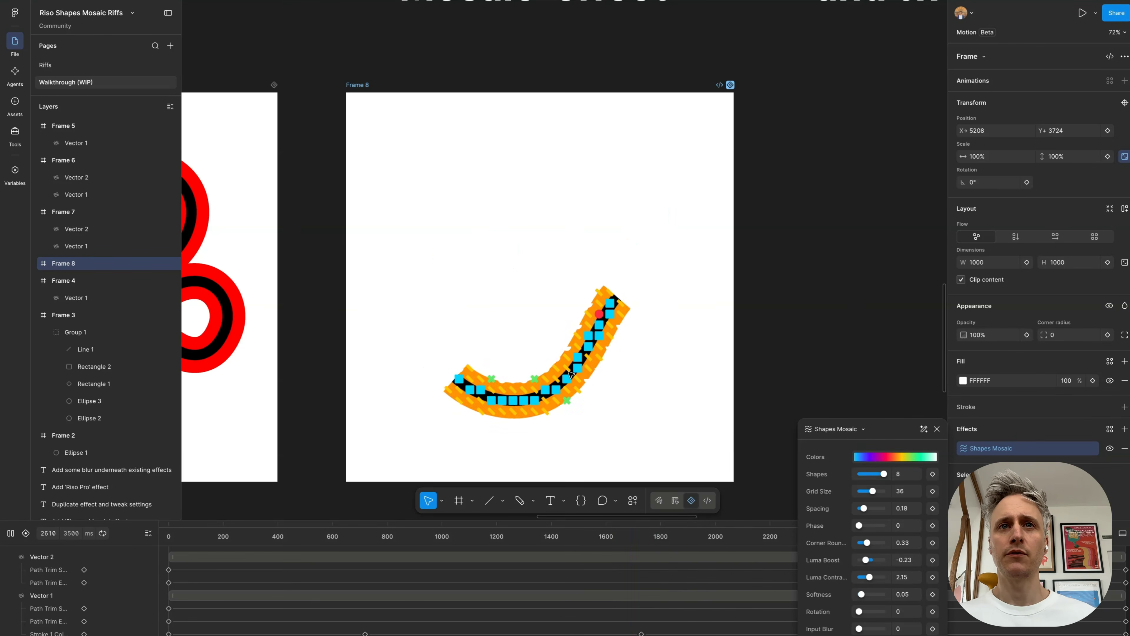
pyautogui.press('space')
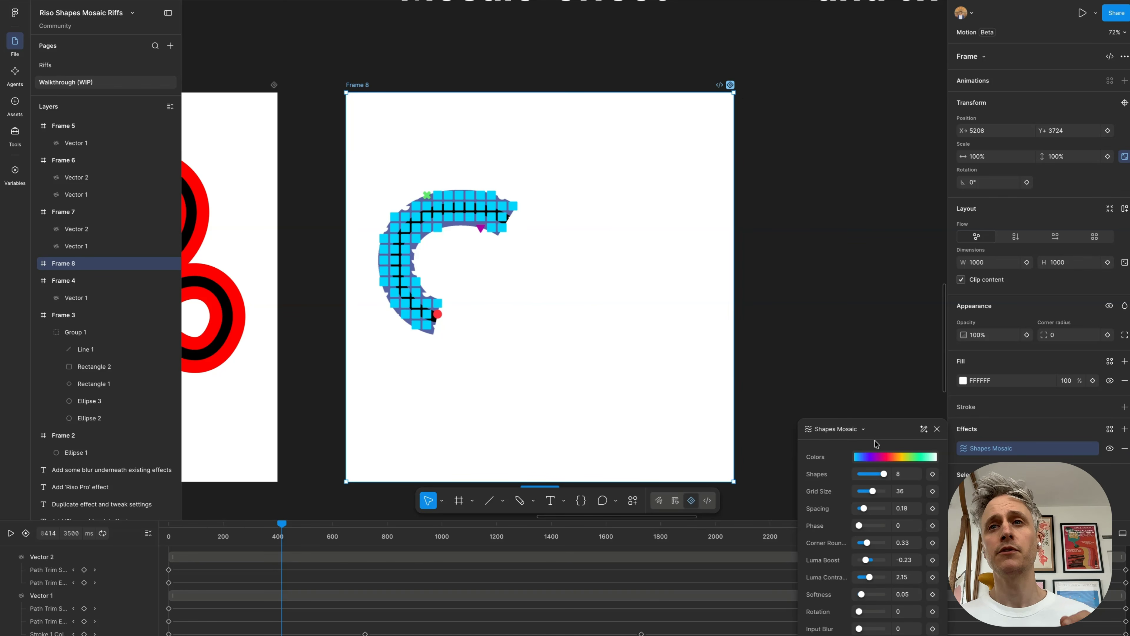
pyautogui.click(878, 458)
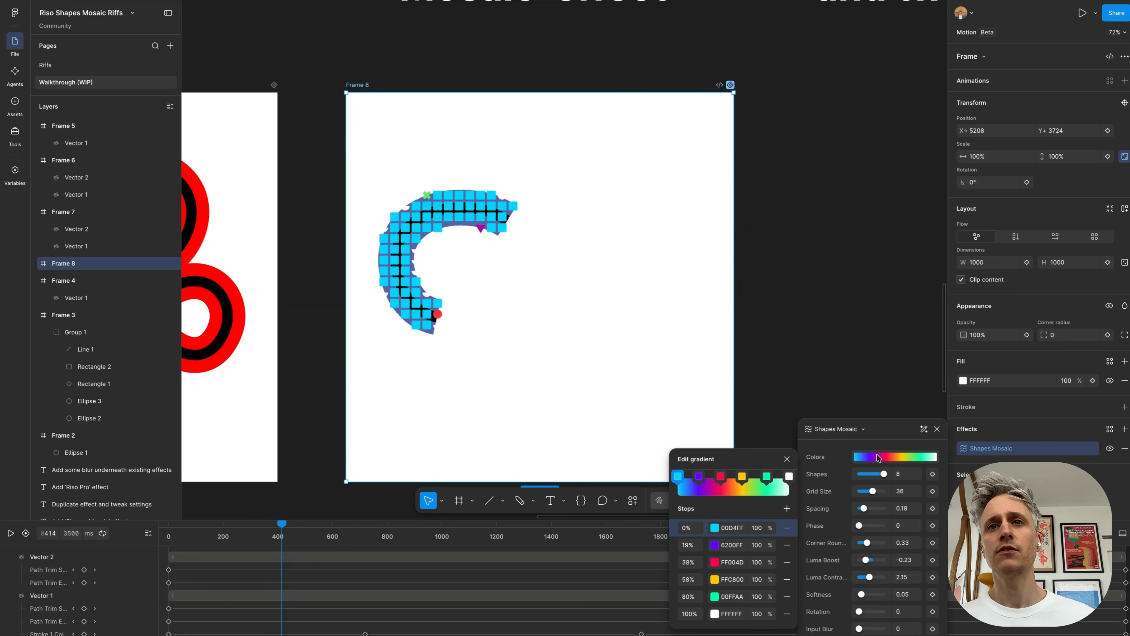
pyautogui.click(678, 478)
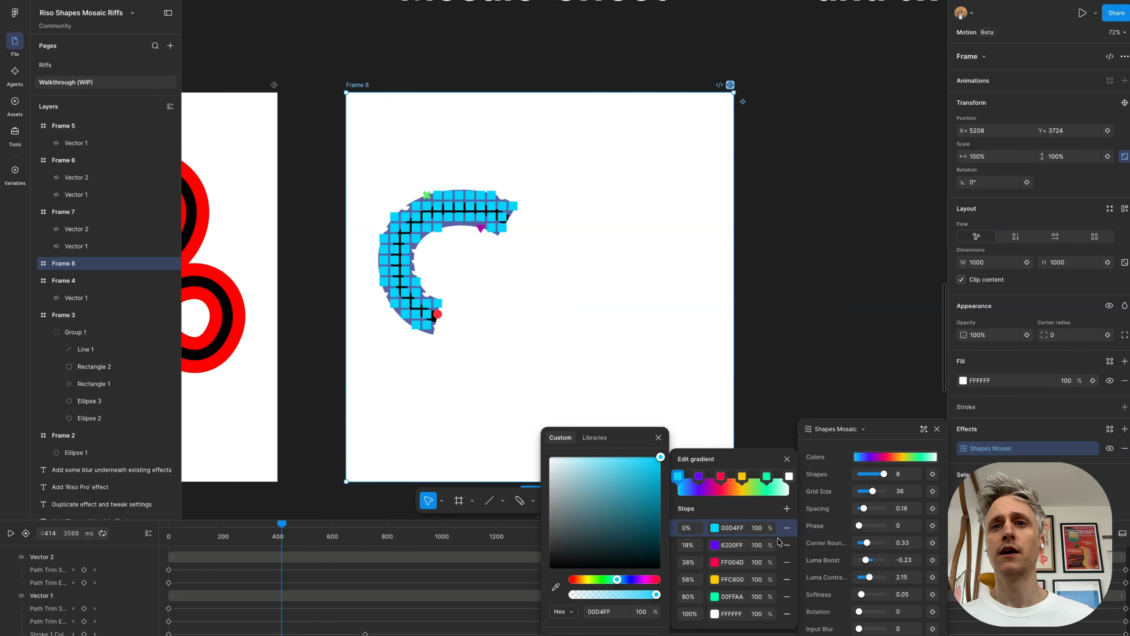
pyautogui.click(773, 530)
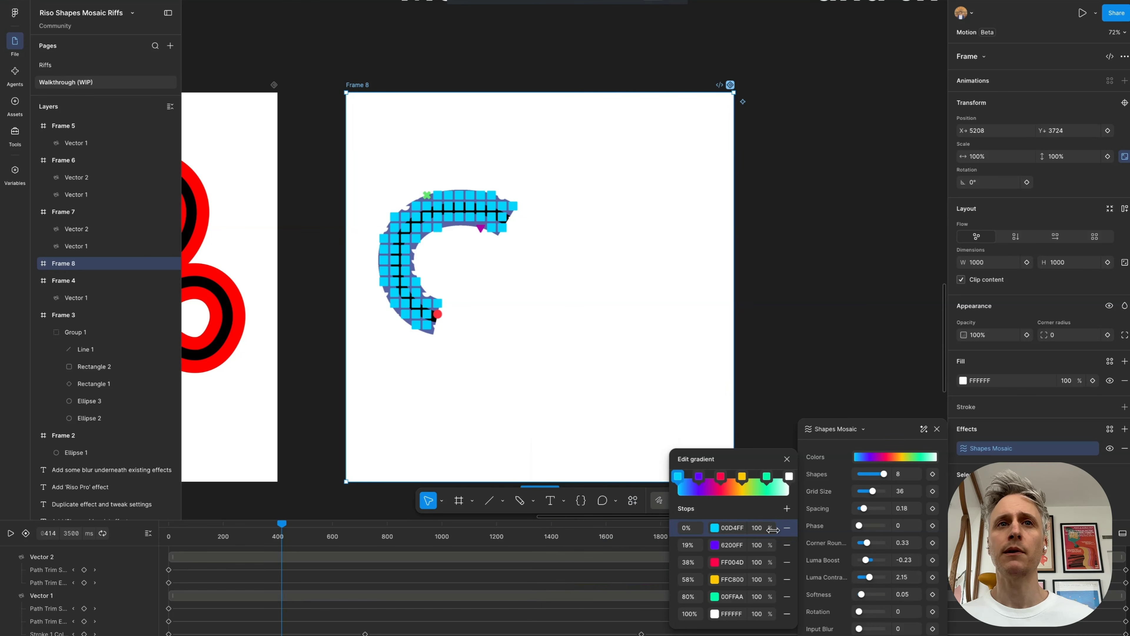
pyautogui.moveTo(772, 530); pyautogui.dragTo(491, 511)
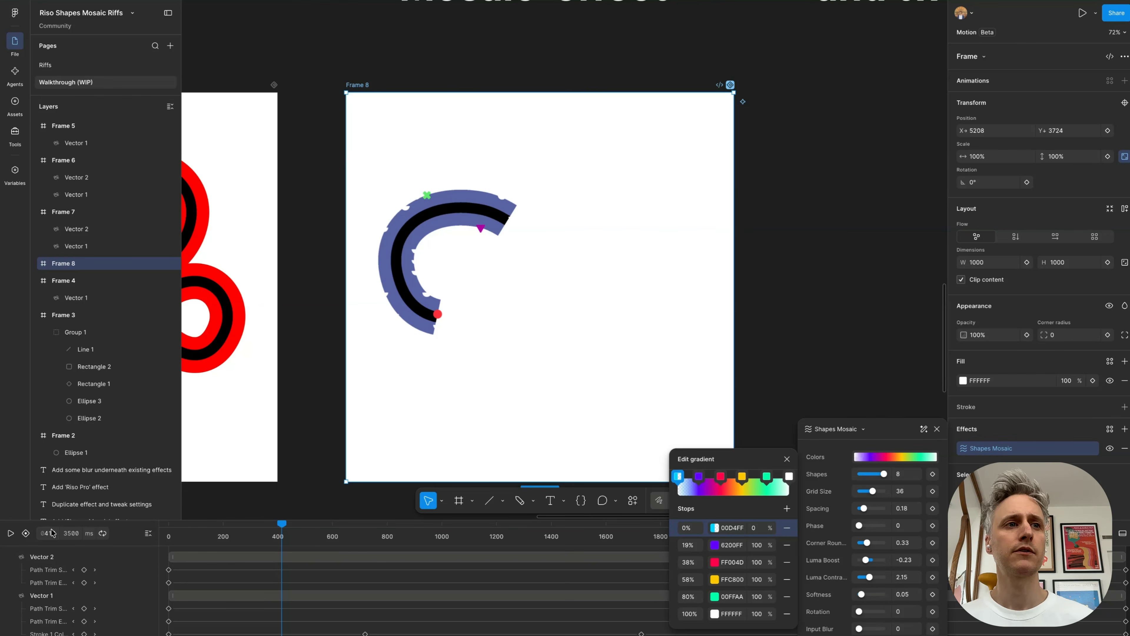
# Step: Play the animations of Frame 8 and Frame 7 to compare the motion with and without the mosaic effect
pyautogui.click(10, 533)
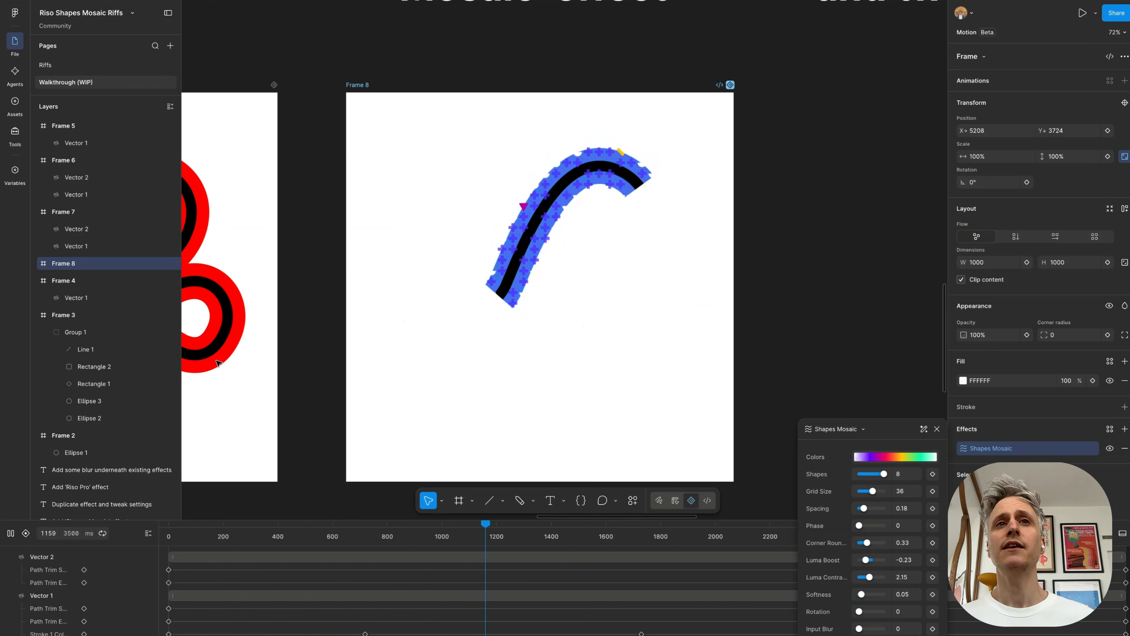
pyautogui.hscroll(-3, 343, 268)
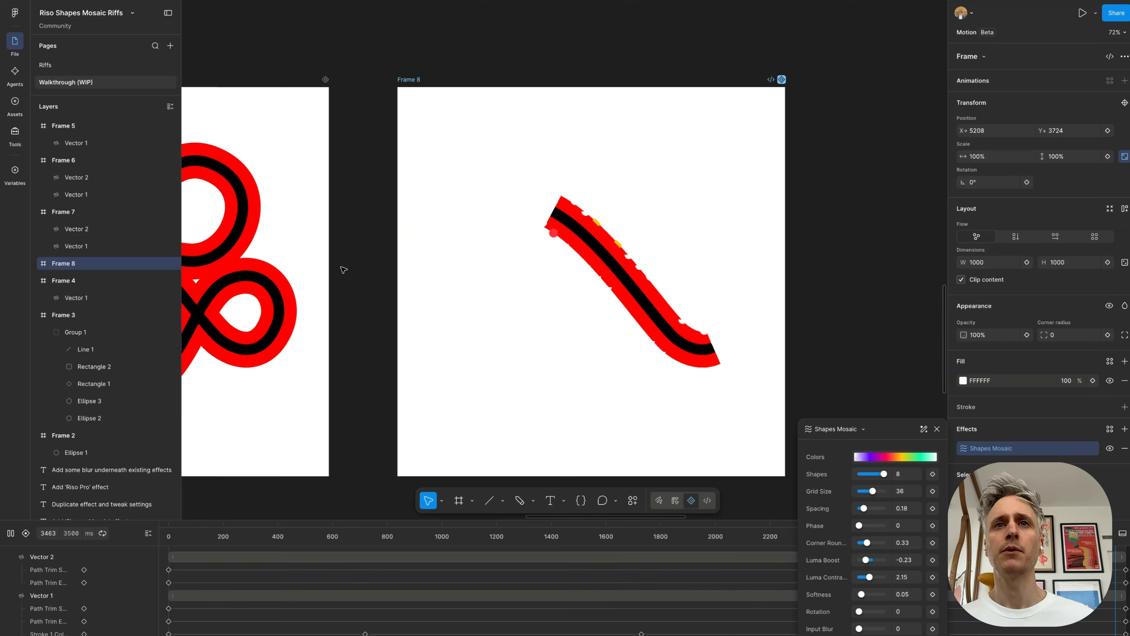
pyautogui.scroll(-1, 344, 270)
pyautogui.scroll(-5, 343, 268)
pyautogui.click(244, 175)
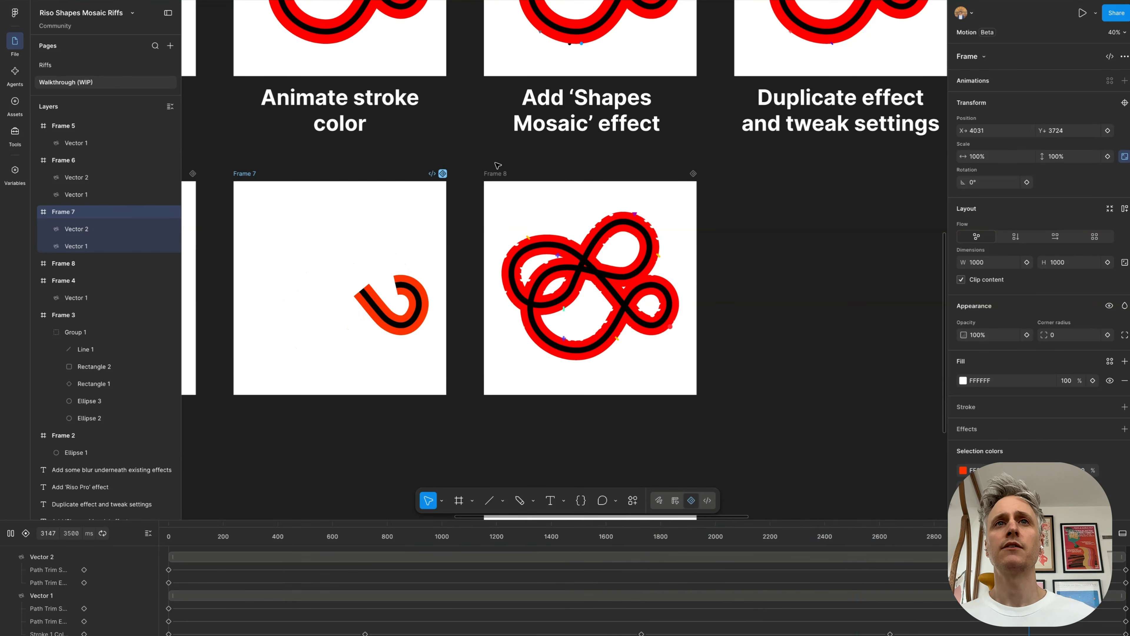
pyautogui.click(499, 173)
pyautogui.press('space')
pyautogui.scroll(3, 727, 244)
pyautogui.scroll(-1, 726, 244)
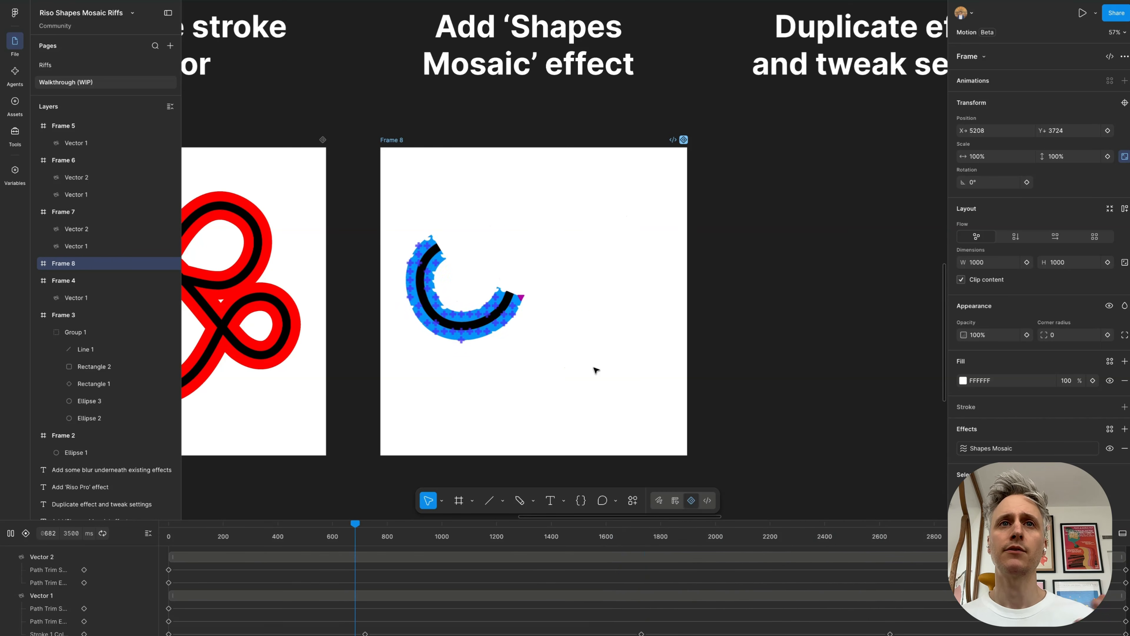
pyautogui.scroll(-3, 550, 348)
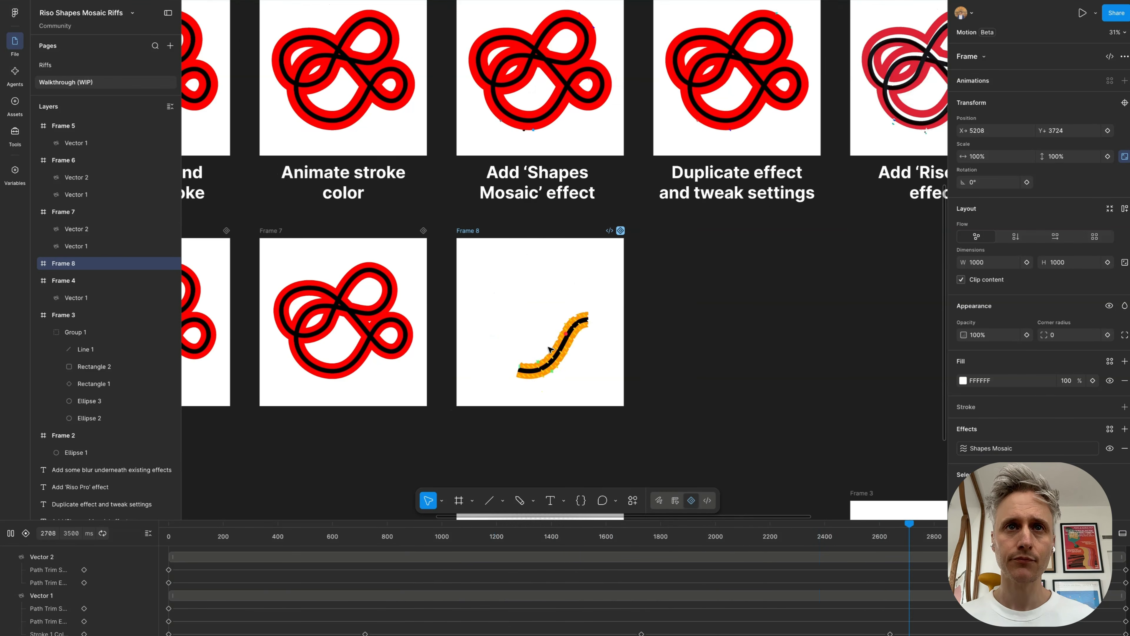
pyautogui.press('space')
# Step: Play the reference frame above the 'Duplicate effect and tweak settings' caption to examine its layered mosaic
pyautogui.hscroll(3, 550, 349)
pyautogui.scroll(-1, 550, 350)
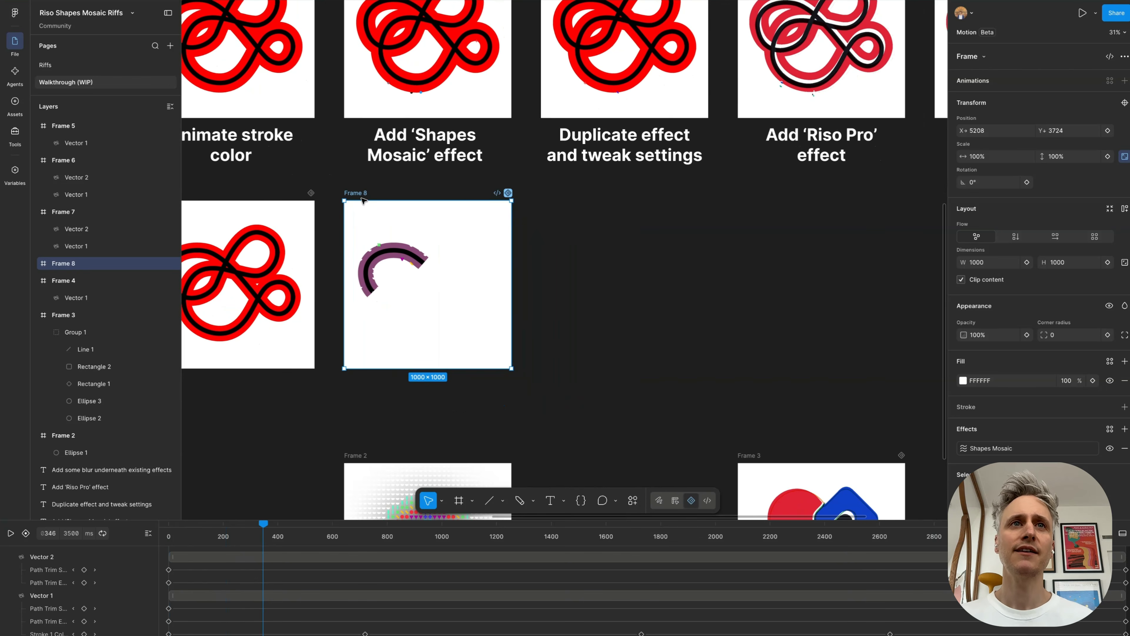
pyautogui.scroll(5, 505, 181)
pyautogui.scroll(1, 551, 84)
pyautogui.click(551, 84)
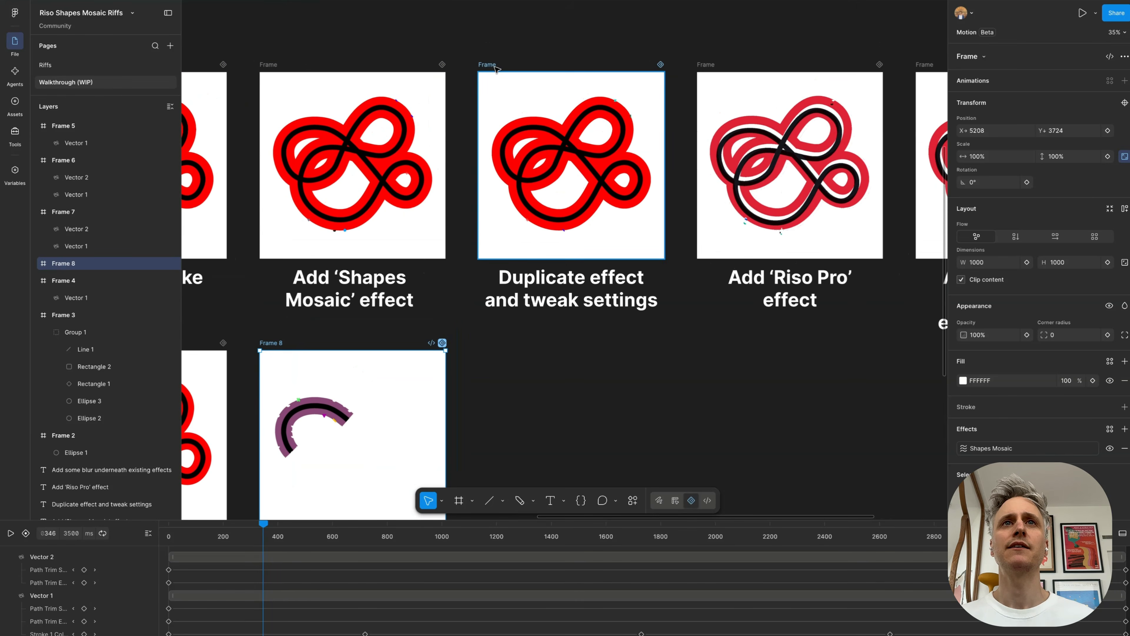
pyautogui.scroll(3, 605, 72)
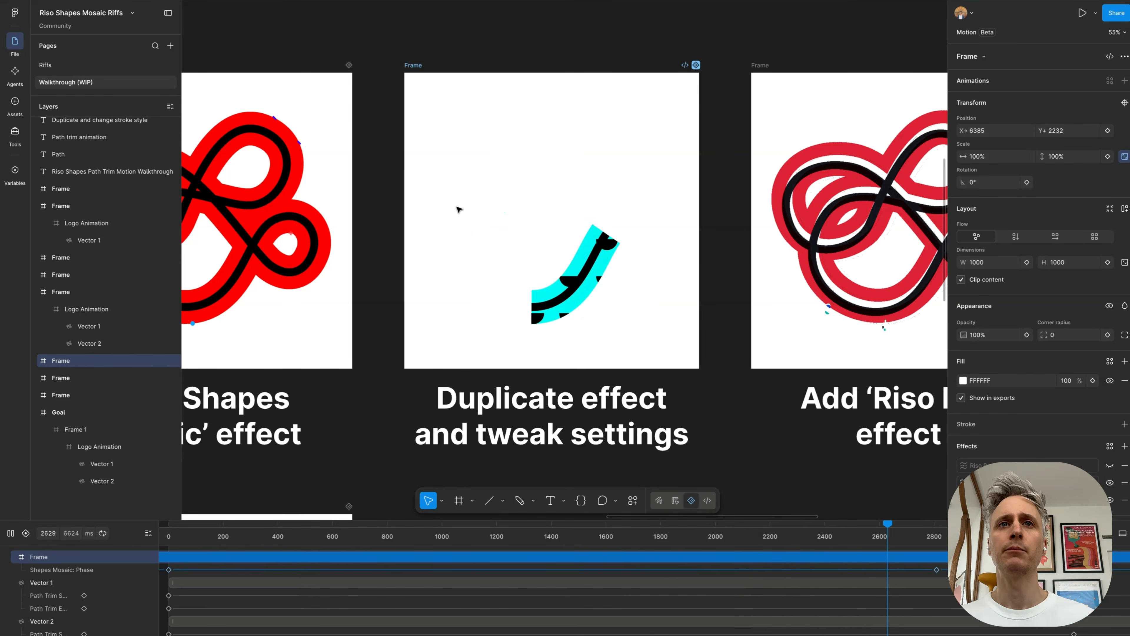
pyautogui.scroll(-3, 538, 196)
pyautogui.scroll(-5, 538, 194)
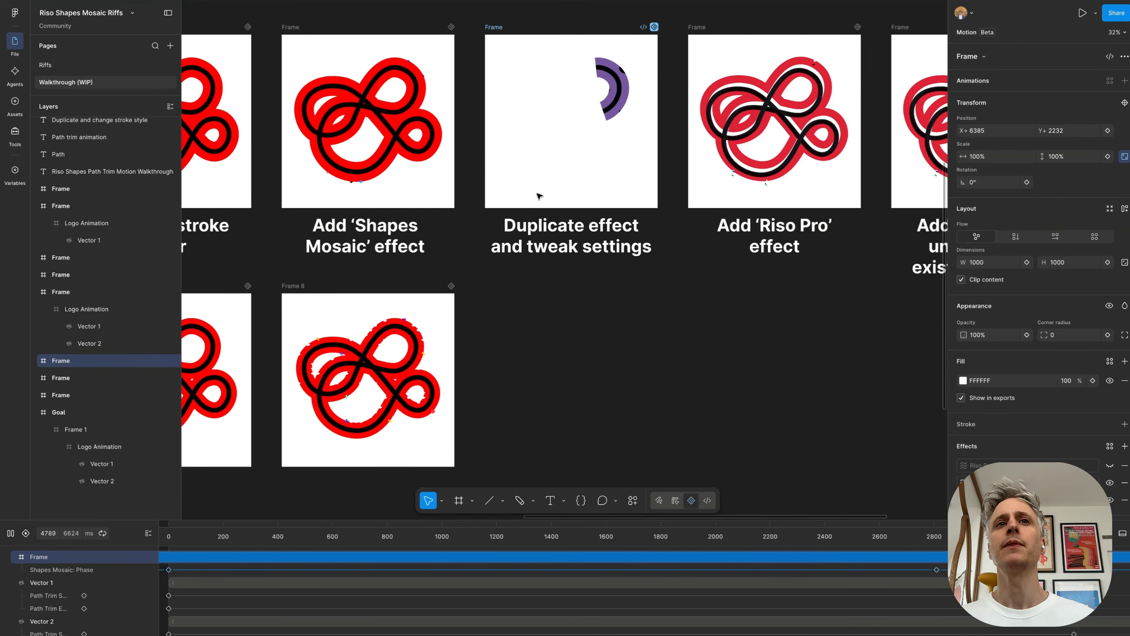
# Step: Duplicate Frame 8 beneath the 'Duplicate effect and tweak settings' caption and add a second copy of its Shapes Mosaic effect
pyautogui.moveTo(285, 203); pyautogui.dragTo(495, 195)
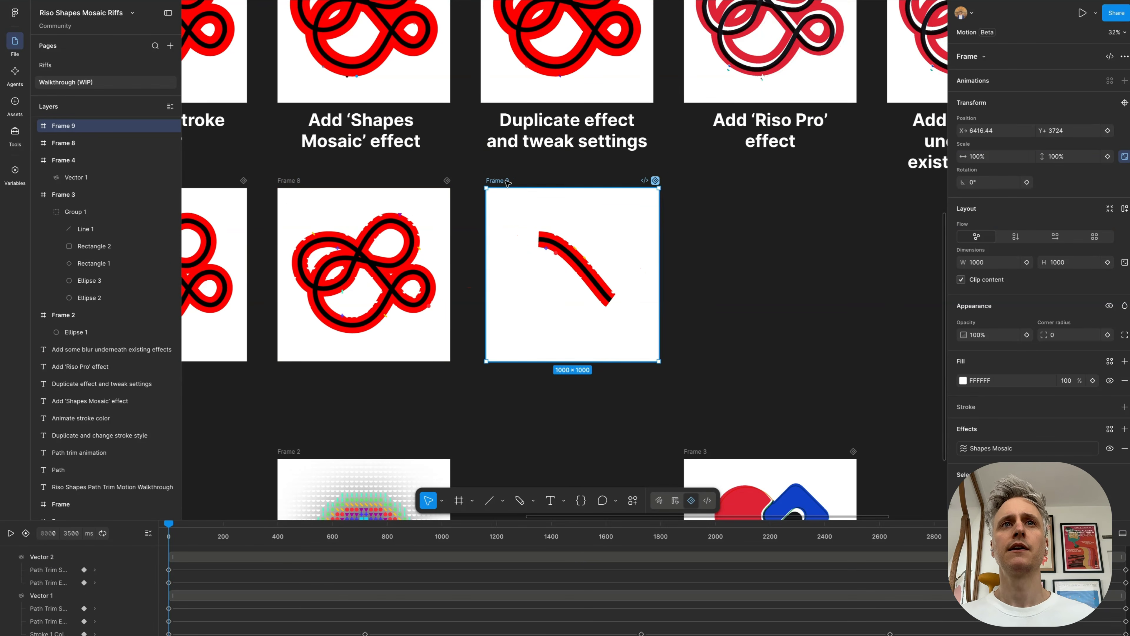
pyautogui.scroll(5, 675, 281)
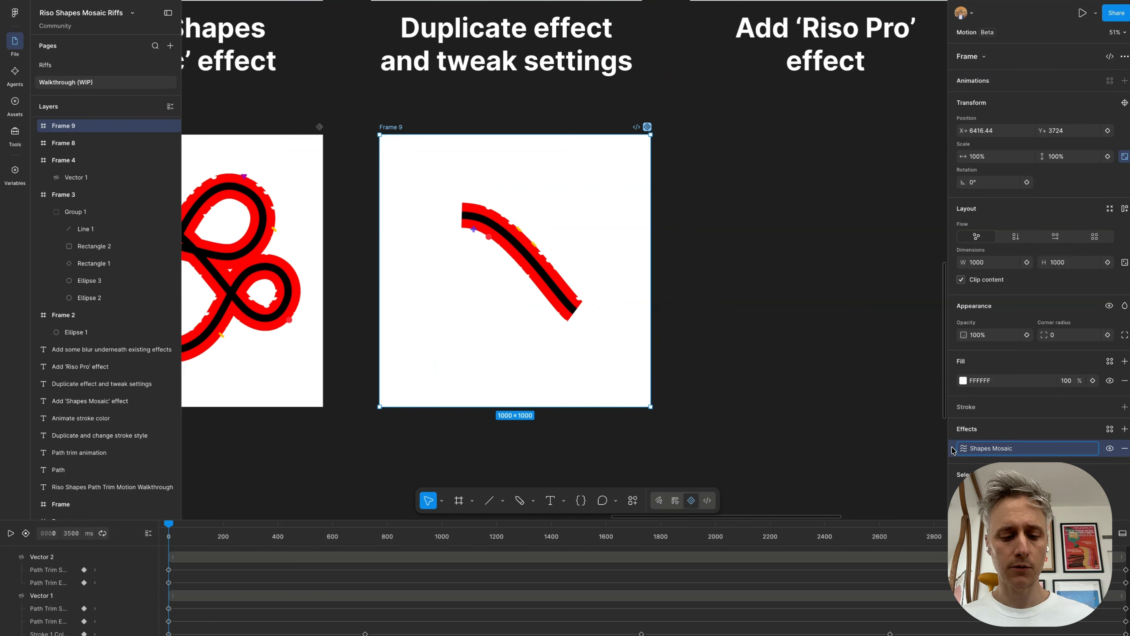
pyautogui.press('super+v')
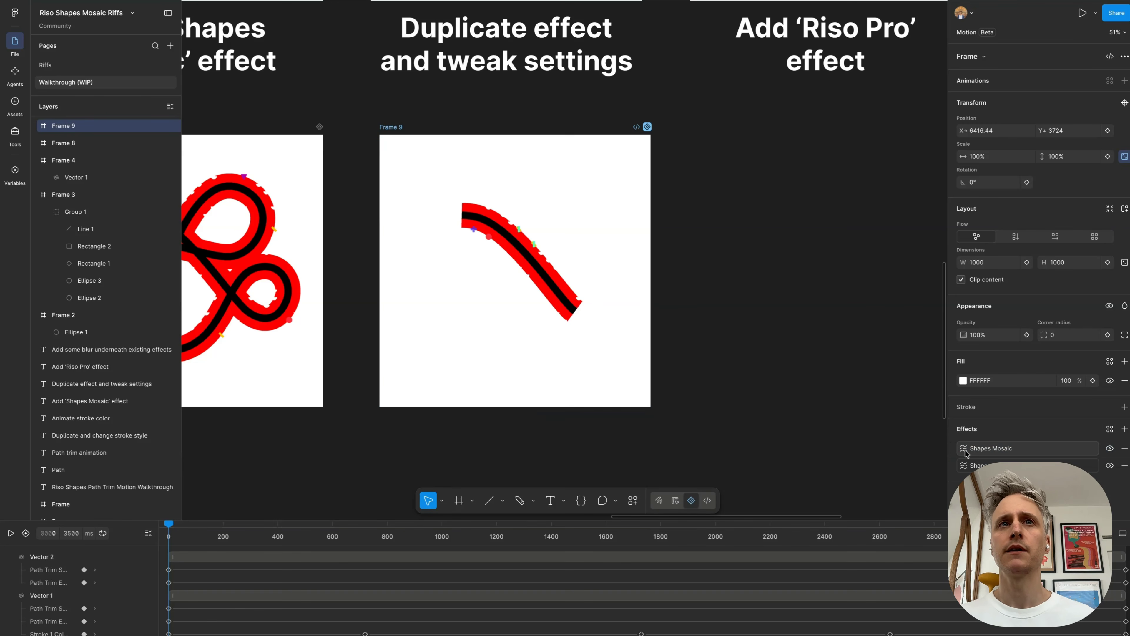
# Step: Move Frame 9's playhead to about 656 ms and set the first listed Shapes Mosaic's grid size to 16
pyautogui.moveTo(400, 536)
pyautogui.mouseDown()
pyautogui.moveTo(498, 542)
pyautogui.moveTo(385, 552)
pyautogui.mouseUp()
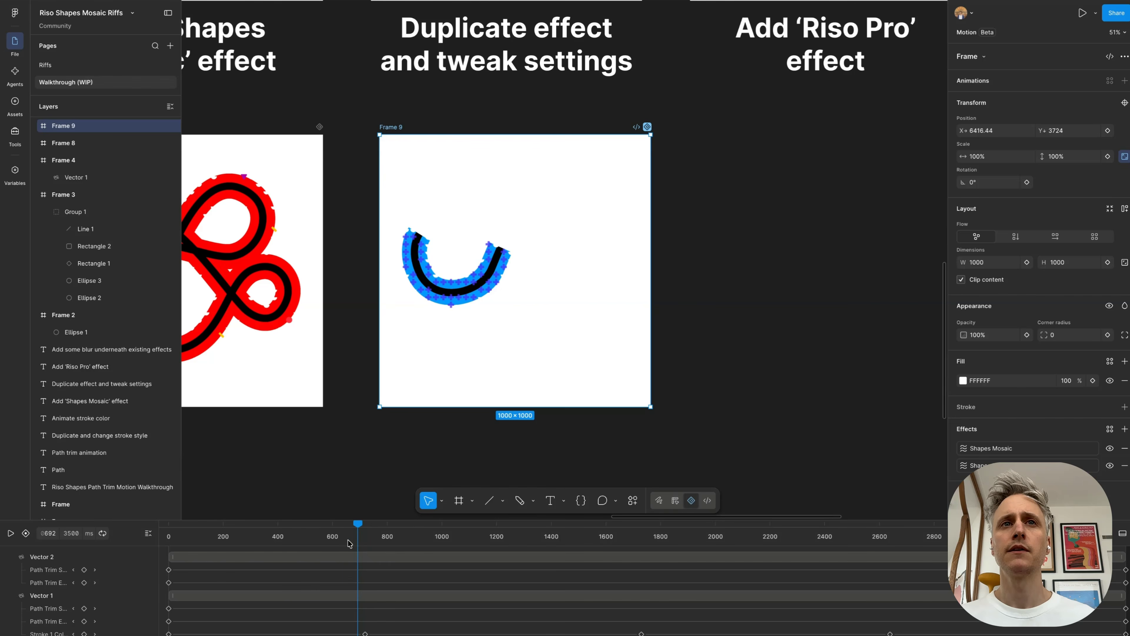
pyautogui.moveTo(283, 524); pyautogui.dragTo(348, 524)
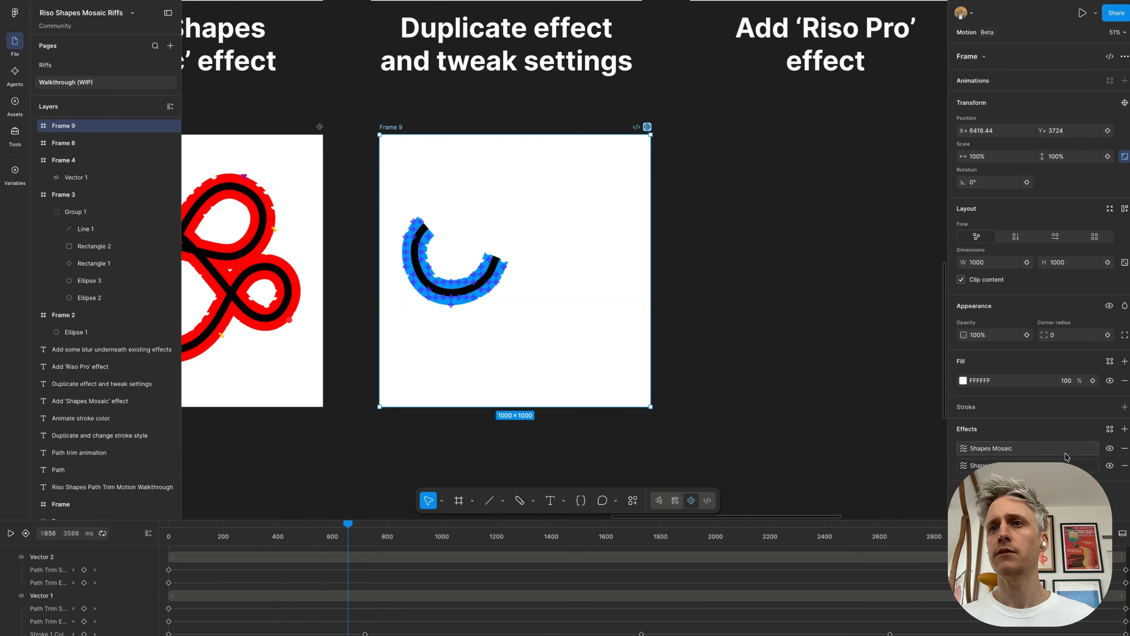
pyautogui.click(964, 450)
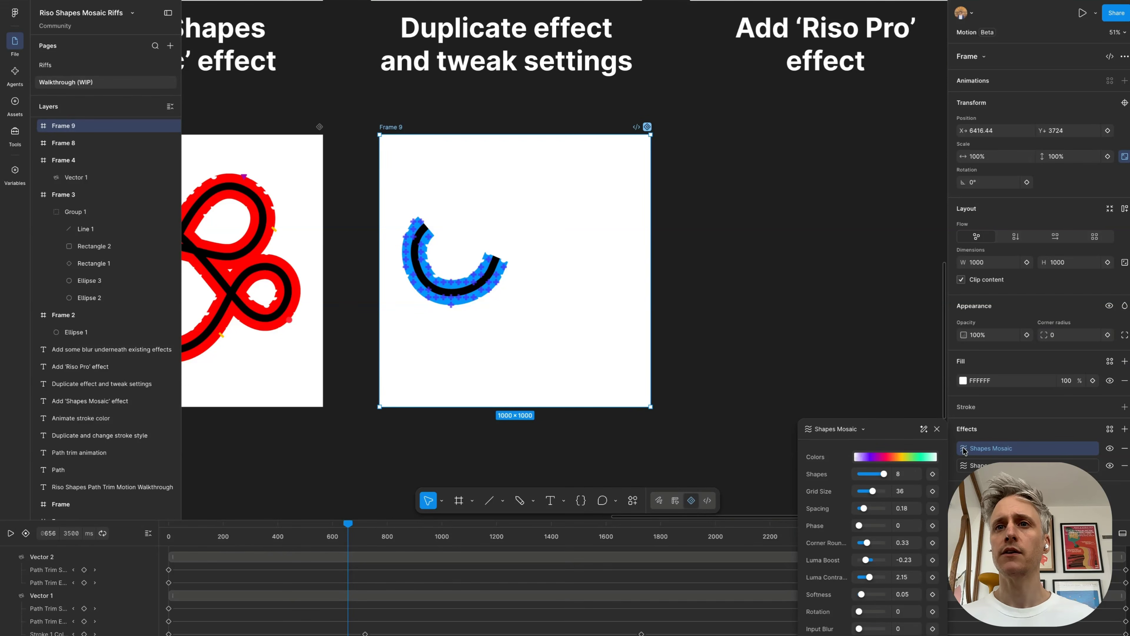
pyautogui.moveTo(873, 491); pyautogui.dragTo(874, 491)
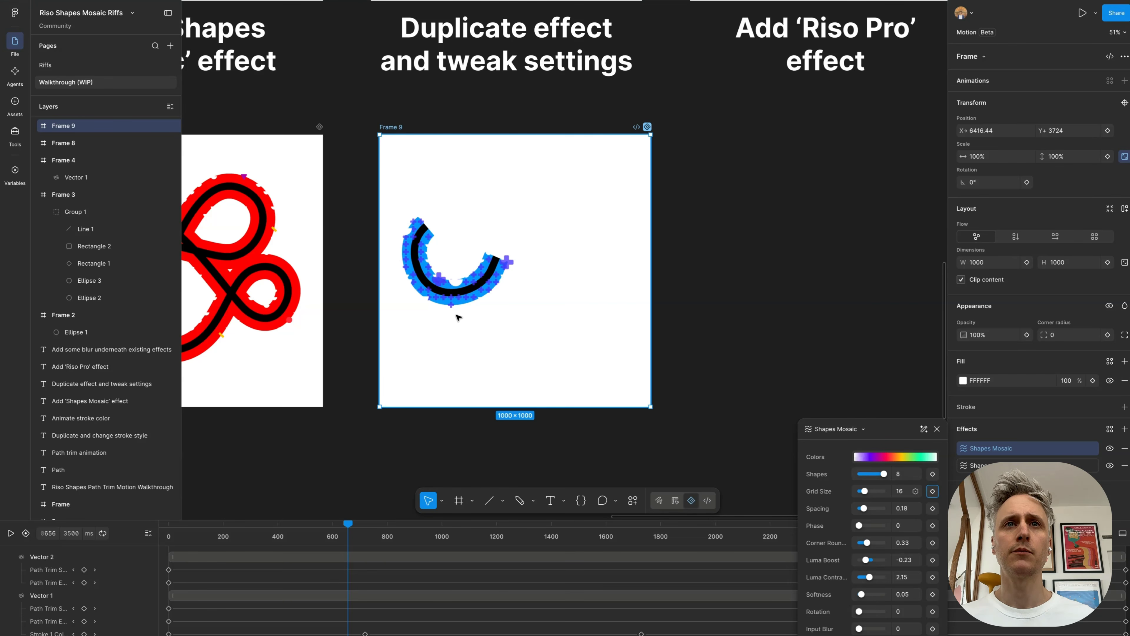
pyautogui.scroll(5, 455, 316)
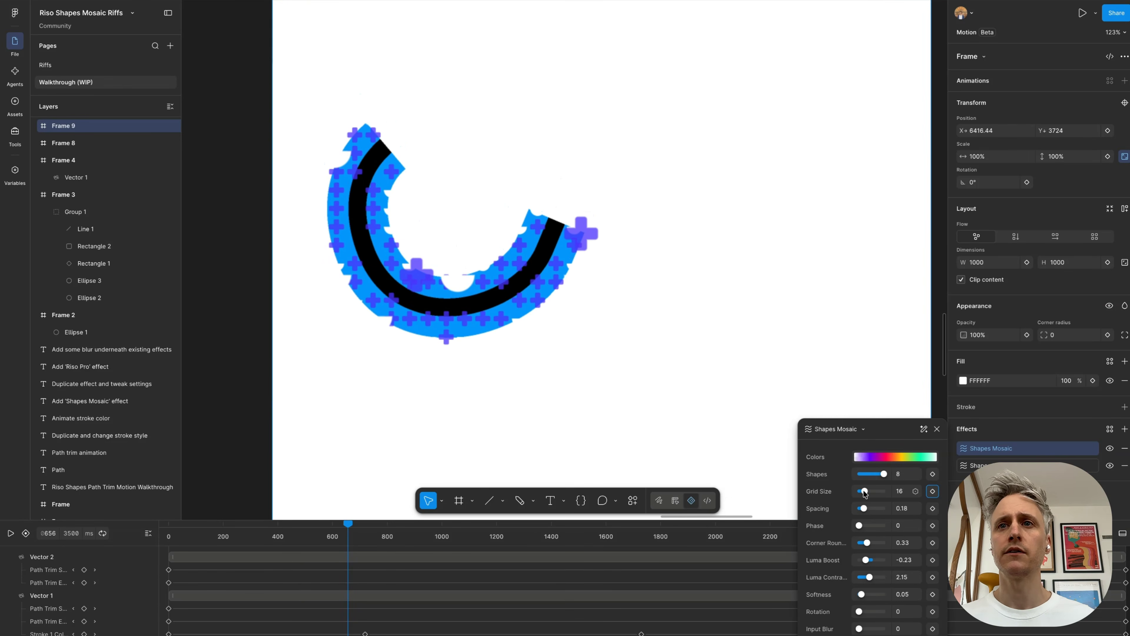
pyautogui.moveTo(864, 492); pyautogui.dragTo(865, 494)
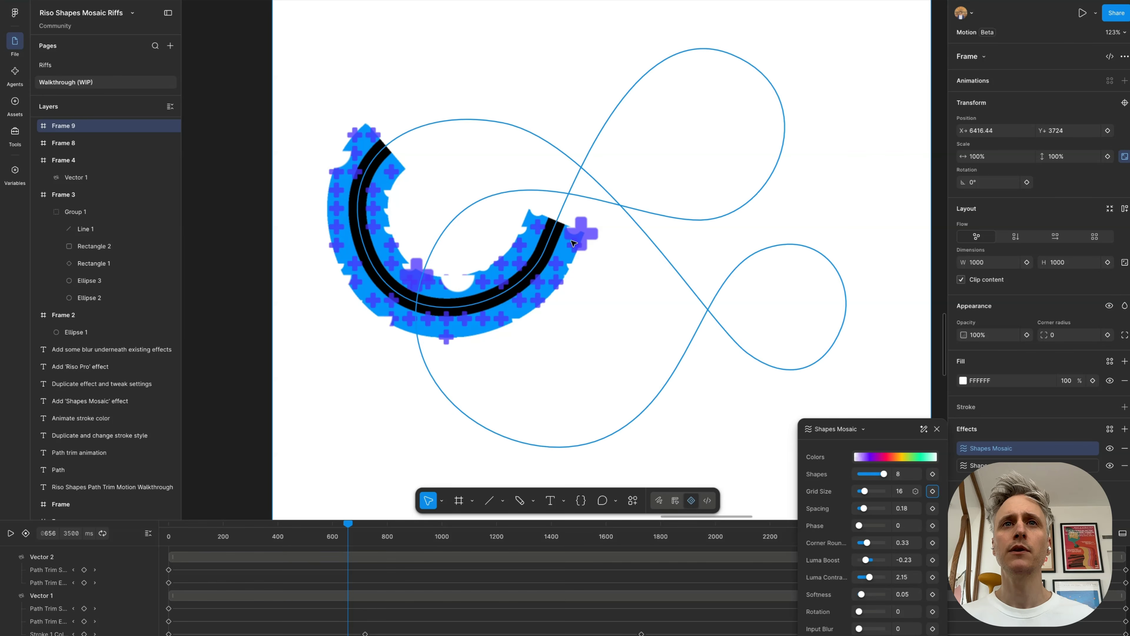
# Step: Toggle the visibility of Frame 9's two Shapes Mosaic effects to compare their contributions
pyautogui.click(1110, 450)
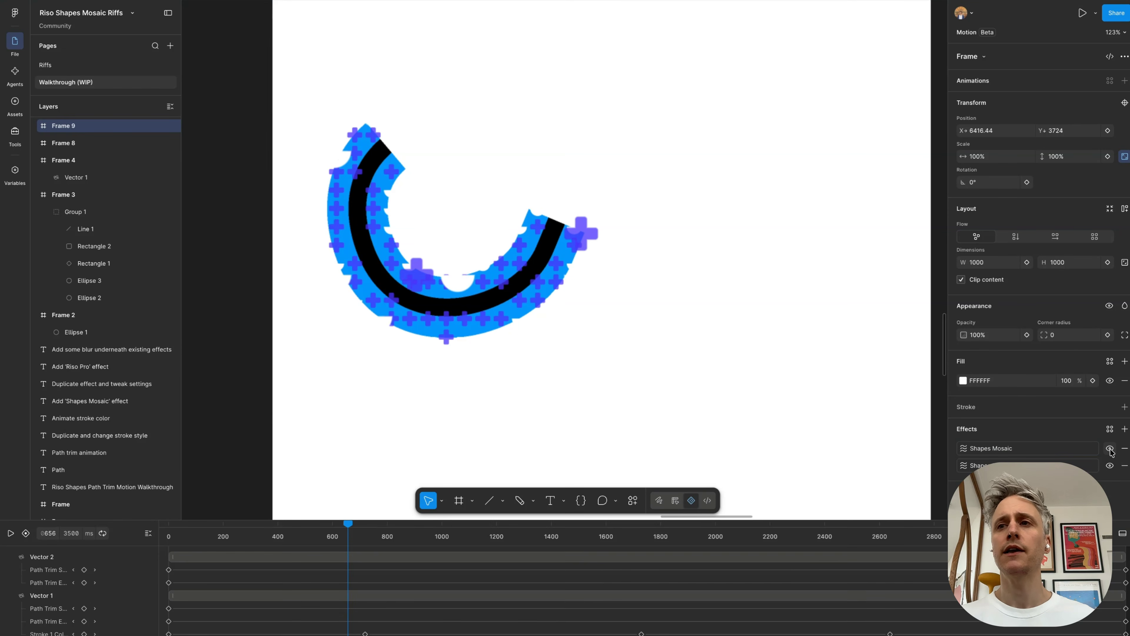
pyautogui.click(1110, 466)
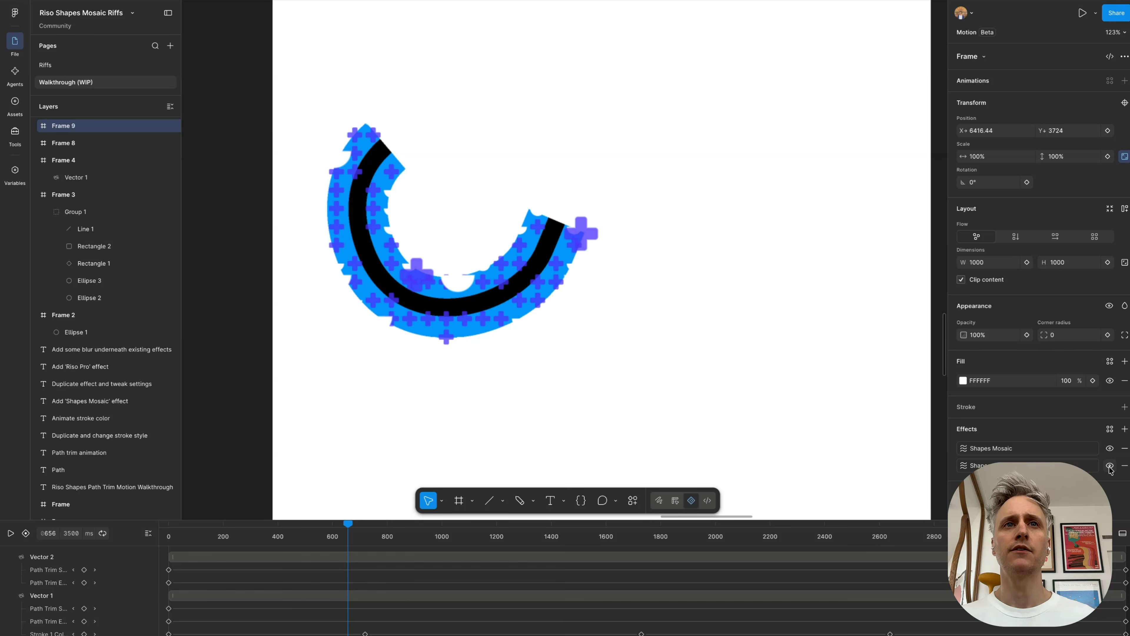
pyautogui.click(1110, 467)
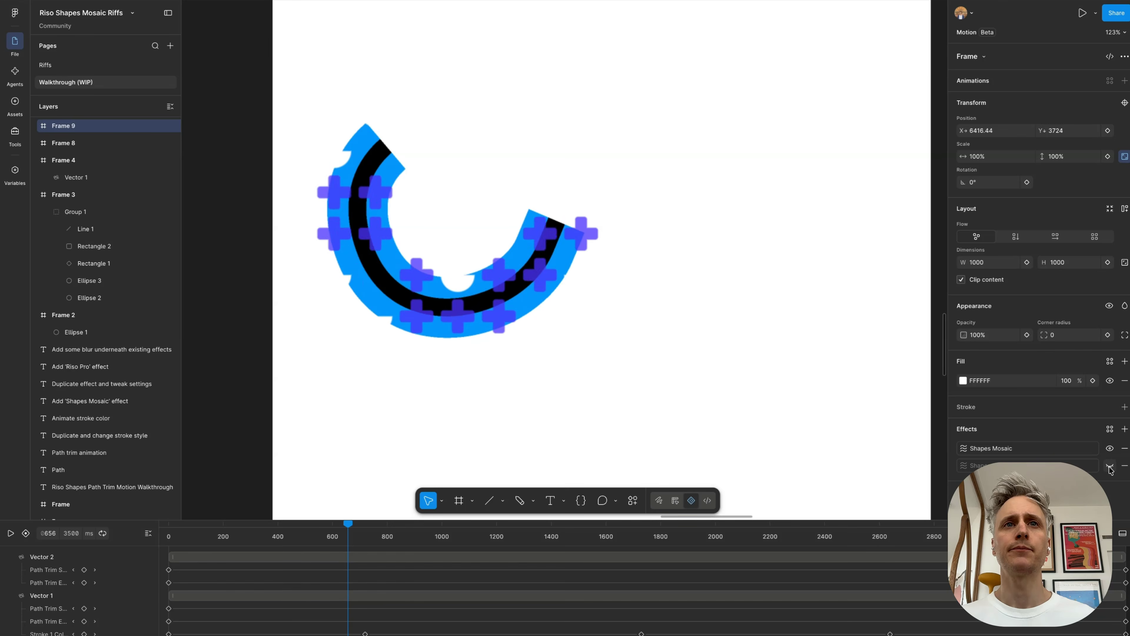
# Step: Try Hard Light blending on Frame 9's 16-grid Shapes Mosaic, and set its blend mode to Color Burn
pyautogui.click(964, 448)
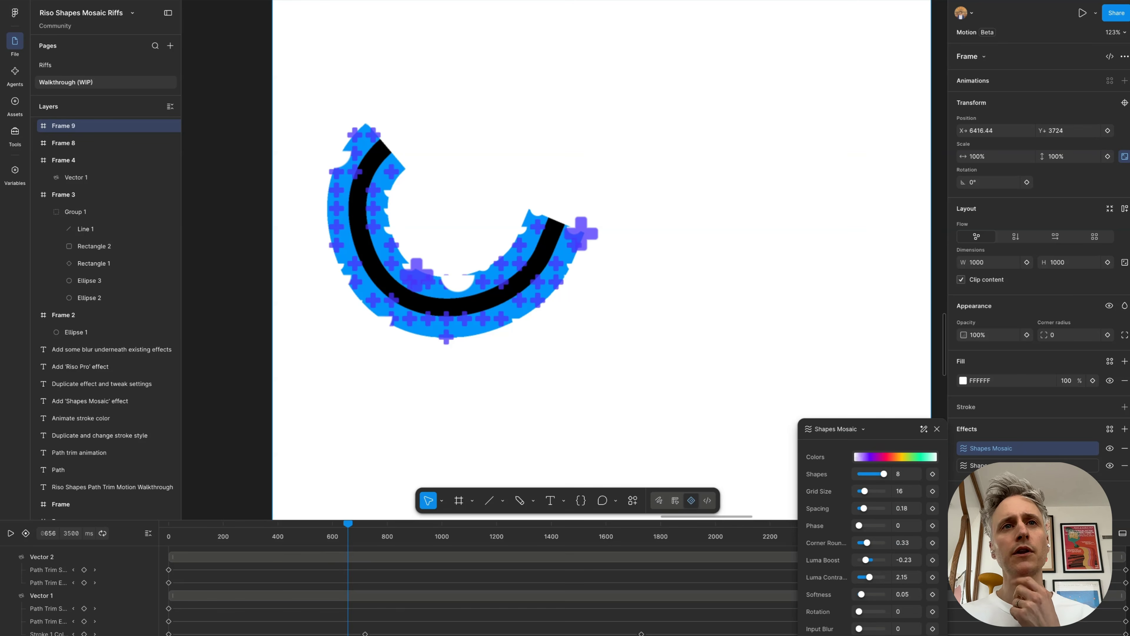
pyautogui.click(886, 635)
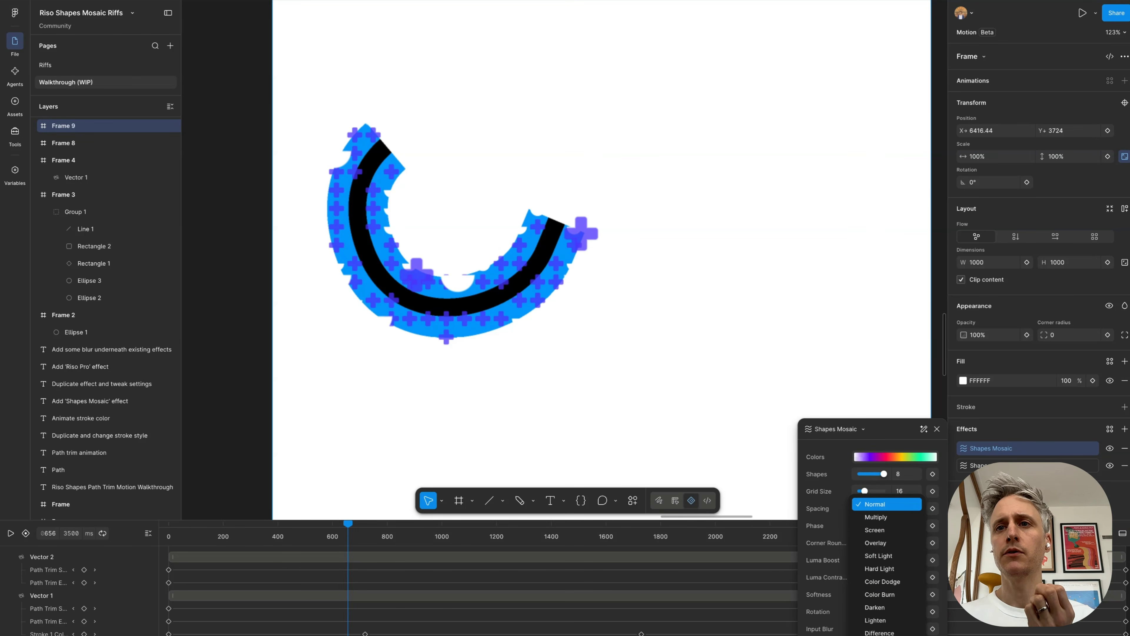
pyautogui.click(893, 569)
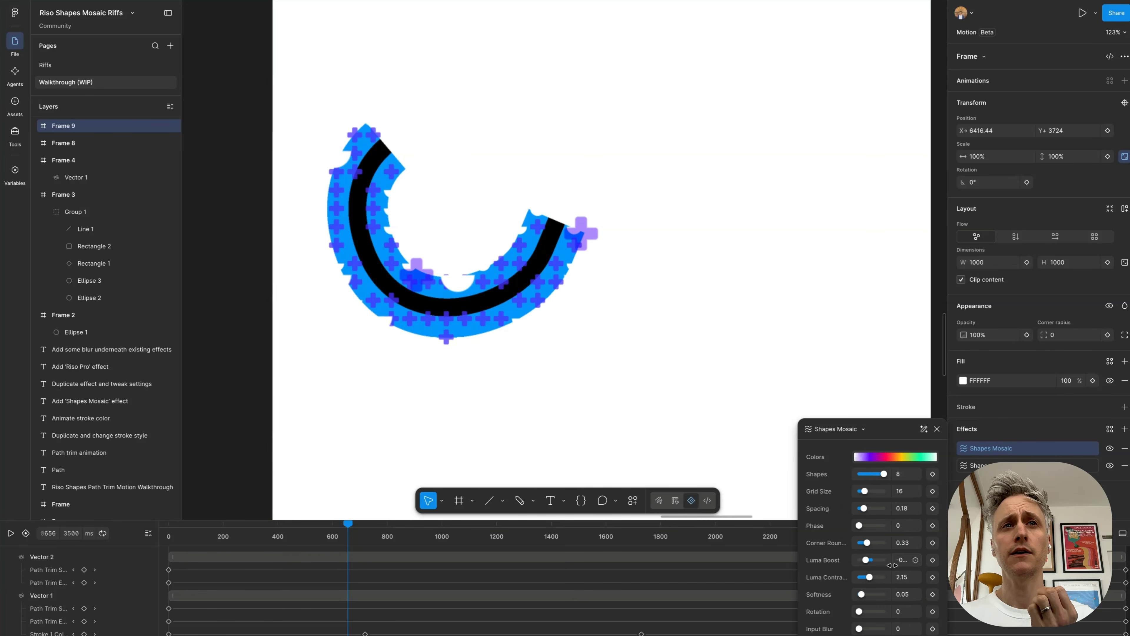
pyautogui.click(887, 635)
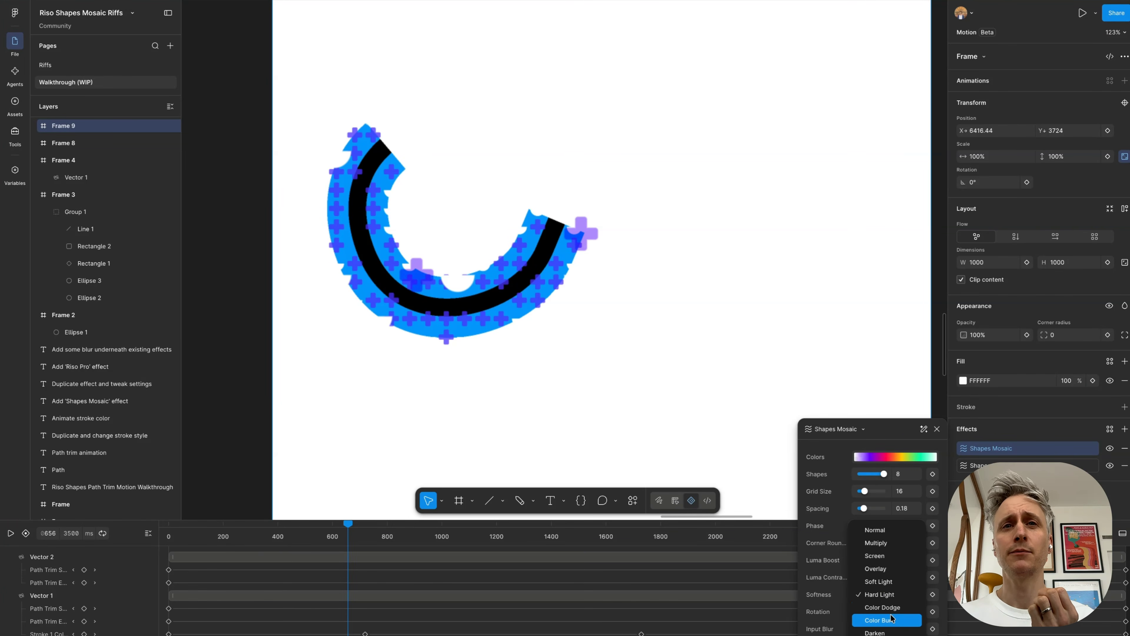
pyautogui.click(891, 618)
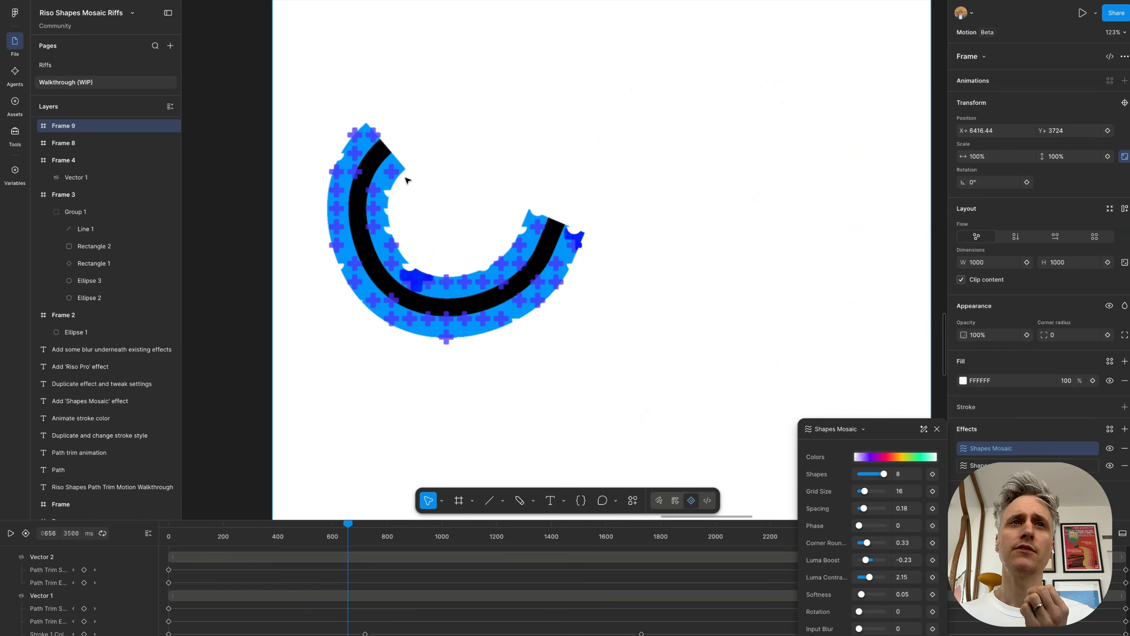
# Step: Scrub Frame 9 to about 914 ms, check the frame's blend mode options and play the animation to review the layered mosaics
pyautogui.scroll(-3, 401, 207)
pyautogui.moveTo(347, 523)
pyautogui.mouseDown()
pyautogui.moveTo(161, 534)
pyautogui.moveTo(297, 526)
pyautogui.moveTo(452, 540)
pyautogui.moveTo(418, 544)
pyautogui.mouseUp()
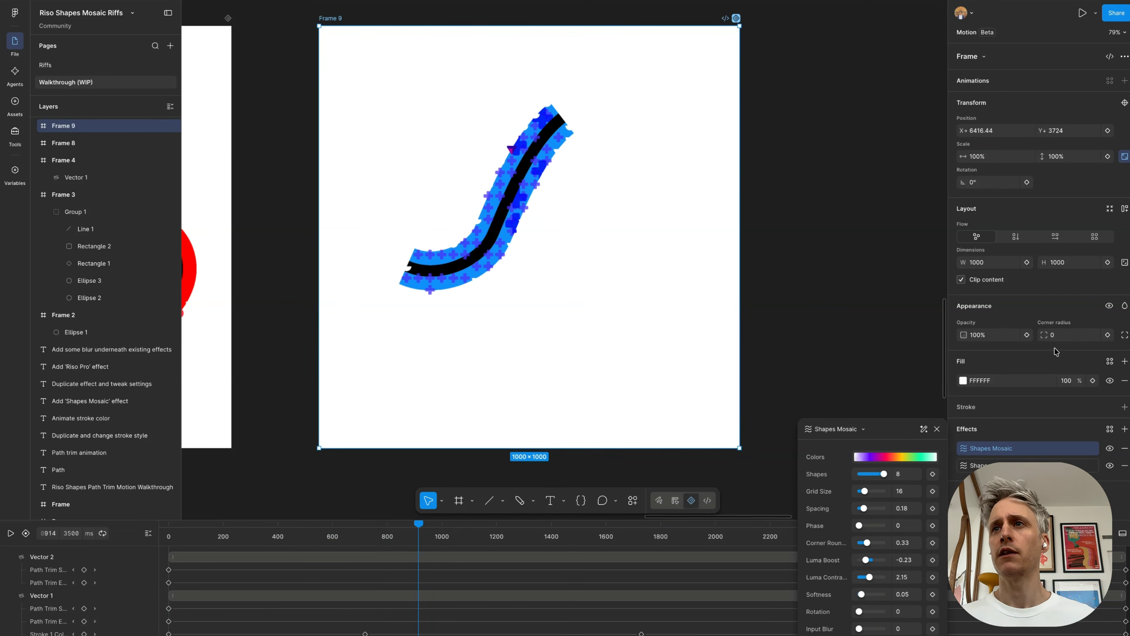
pyautogui.click(1128, 305)
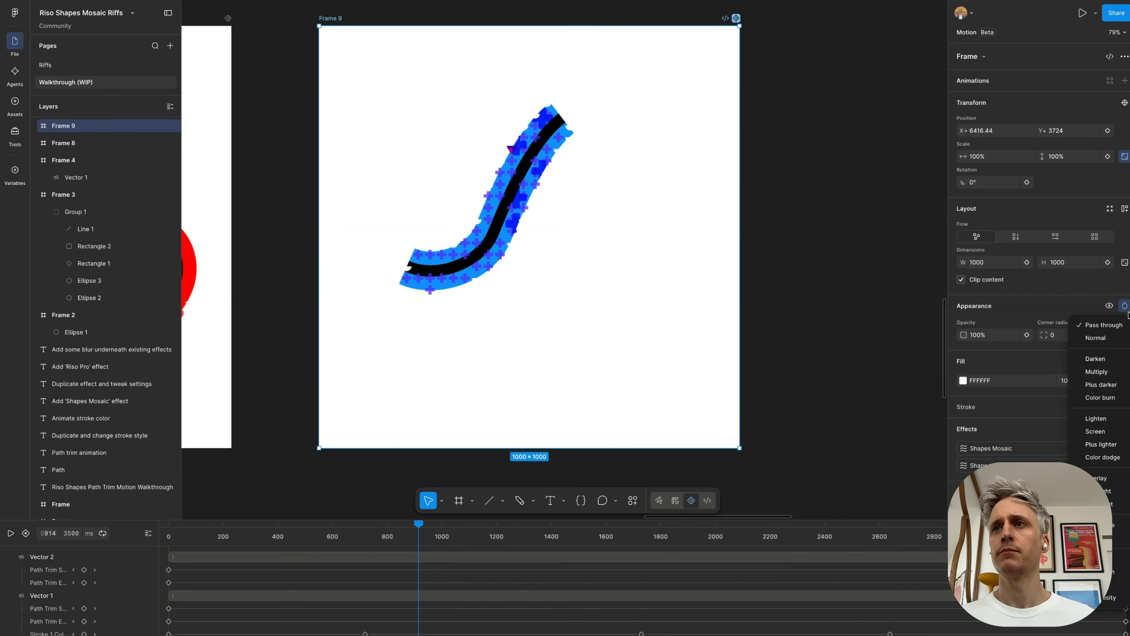
pyautogui.click(1071, 297)
pyautogui.press('space')
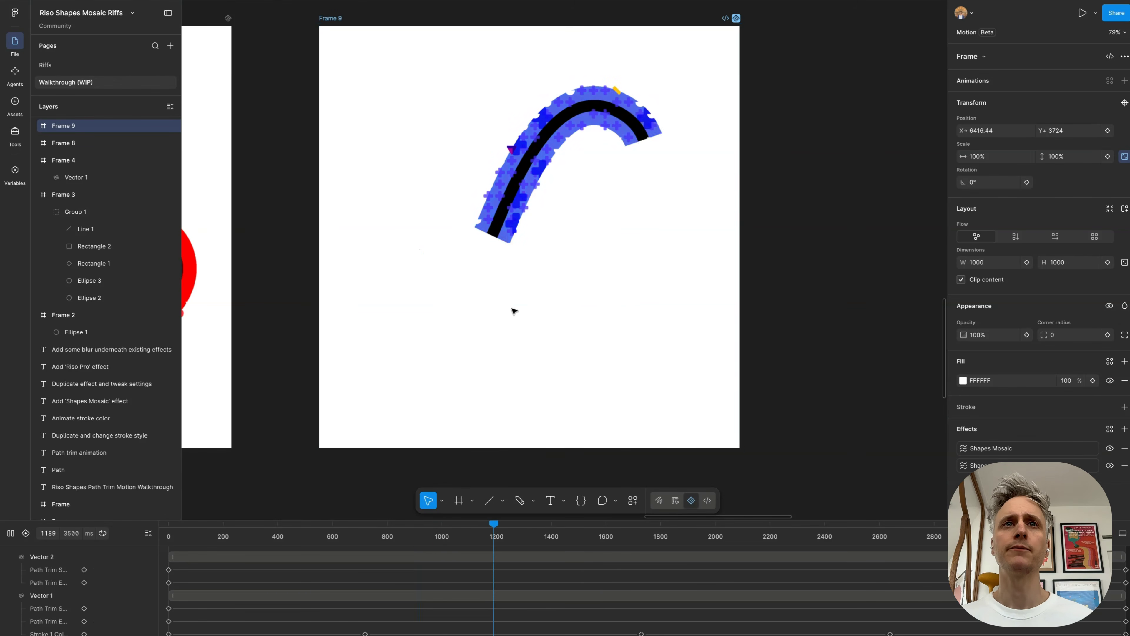
# Step: Pause Frame 9's animation near 488 ms and set the first listed Shapes Mosaic's grid size to 10
pyautogui.scroll(-2, 514, 311)
pyautogui.scroll(-2, 514, 311)
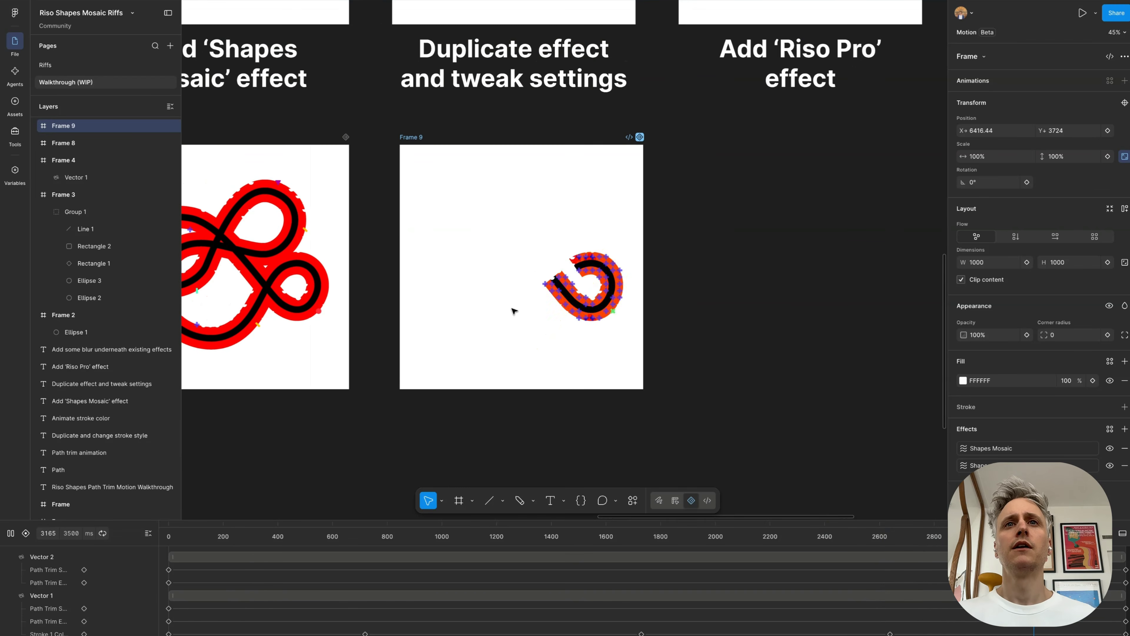
pyautogui.click(963, 450)
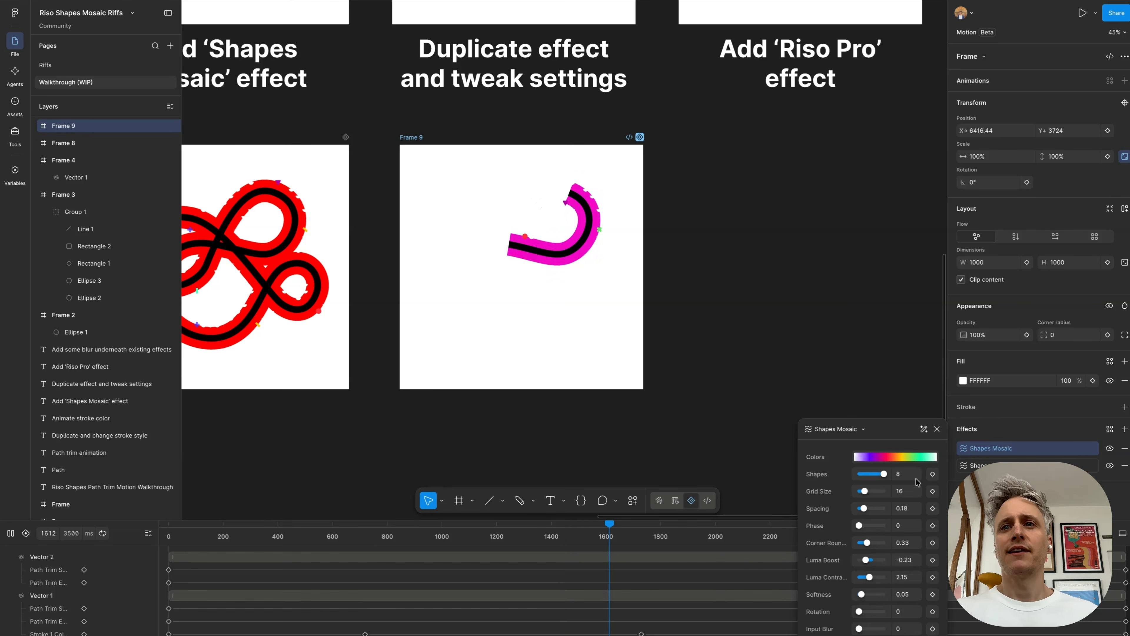
pyautogui.scroll(2, 585, 328)
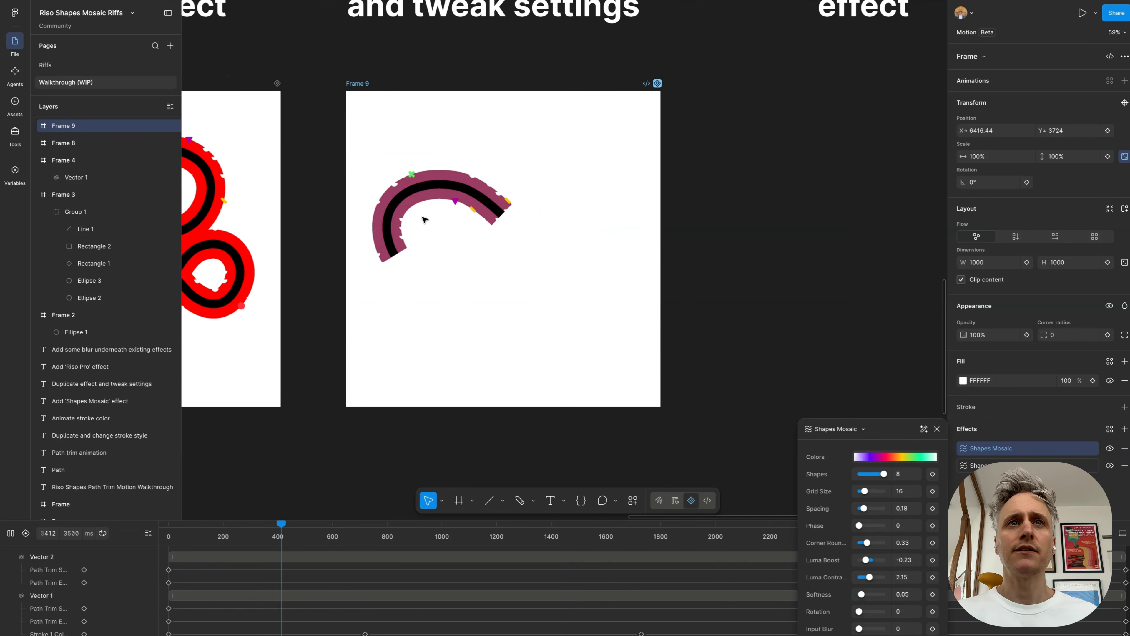
pyautogui.press('space')
pyautogui.moveTo(865, 494); pyautogui.dragTo(863, 493)
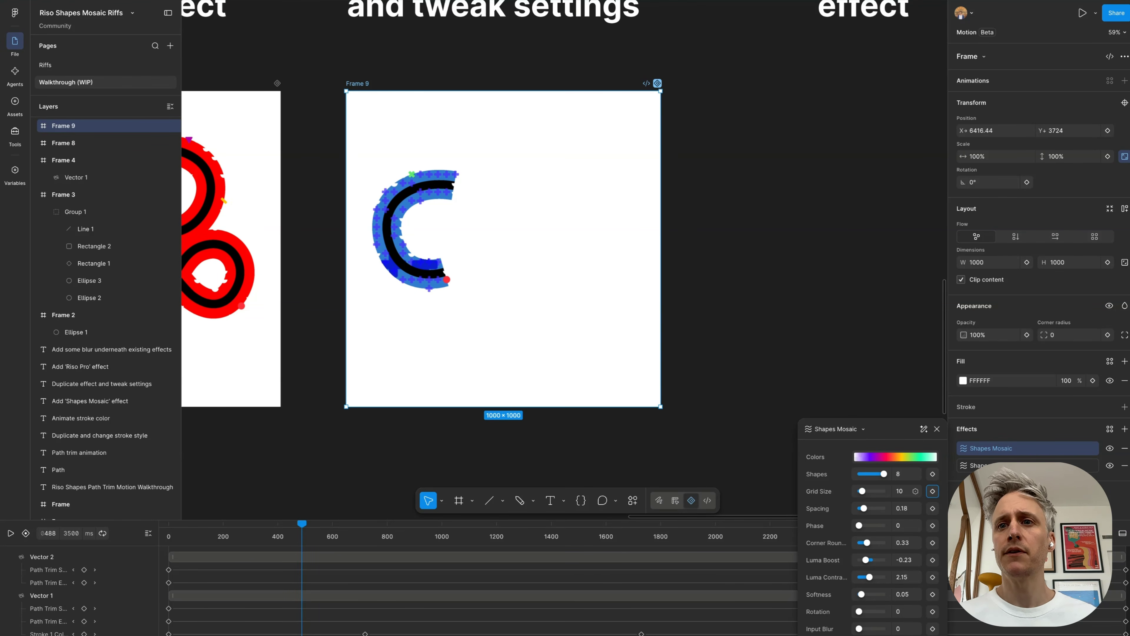
# Step: Try Color Dodge blending on Frame 9's 10-grid Shapes Mosaic and return its blend mode to Color Burn
pyautogui.click(870, 635)
pyautogui.click(883, 580)
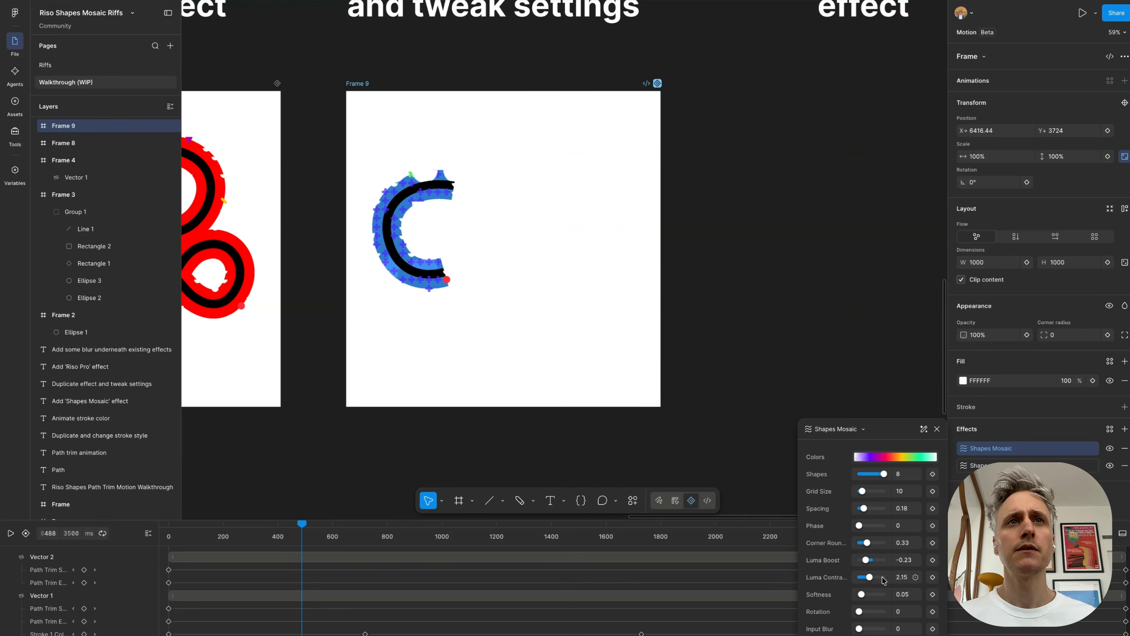
pyautogui.click(870, 634)
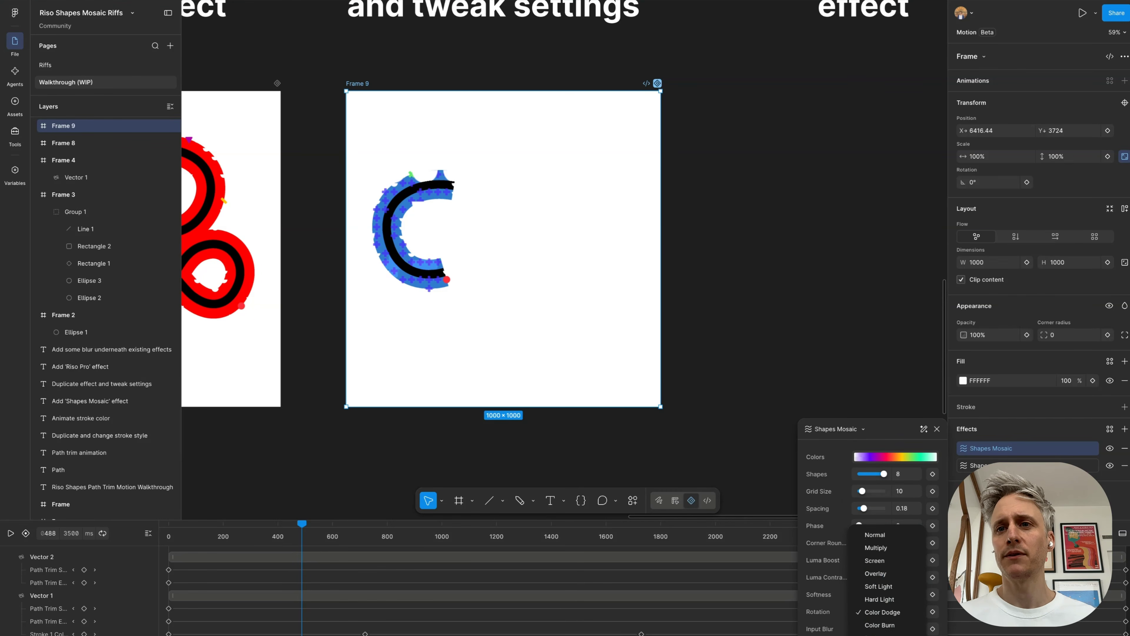
pyautogui.click(882, 625)
# Step: Play Frame 9's animation to review the two layered mosaics beside the walkthrough frames
pyautogui.scroll(-3, 564, 378)
pyautogui.hscroll(1, 564, 377)
pyautogui.scroll(1, 564, 378)
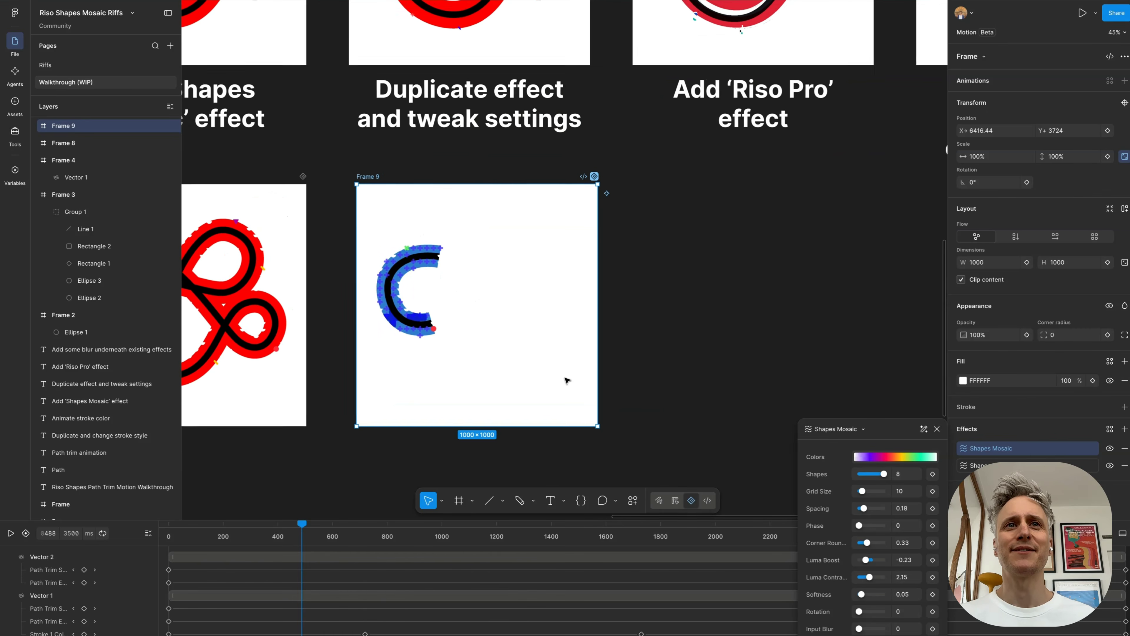
pyautogui.press('space')
pyautogui.scroll(-2, 566, 380)
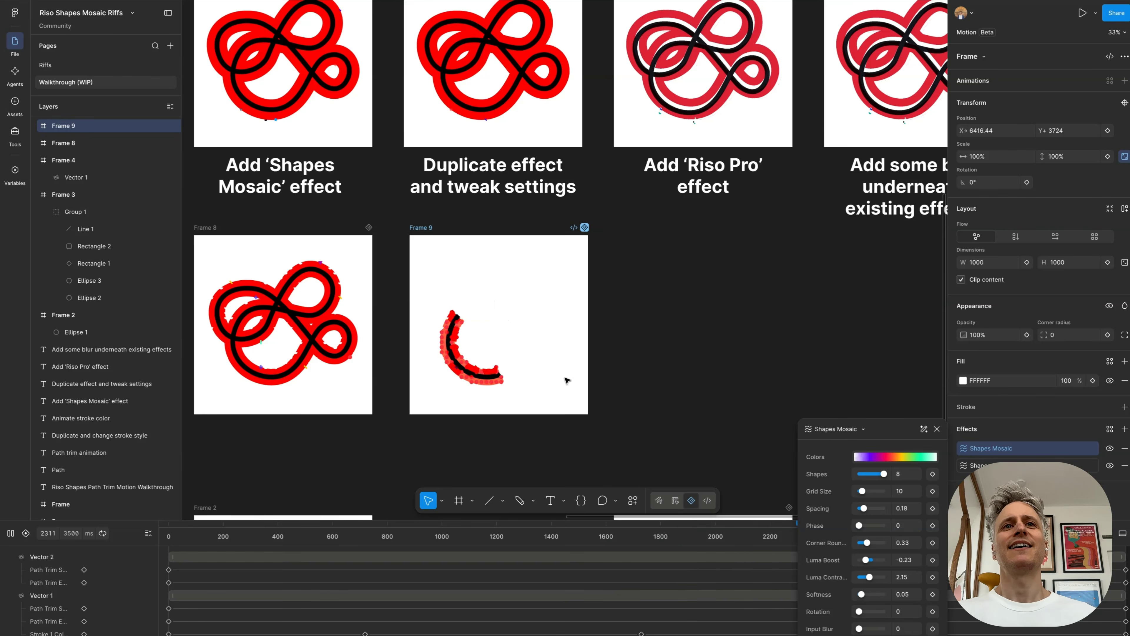
# Step: Duplicate Frame 9 into the empty space on its right, at X 7562 and Y 3724
pyautogui.hscroll(2, 568, 380)
pyautogui.scroll(1, 567, 380)
pyautogui.scroll(1, 579, 105)
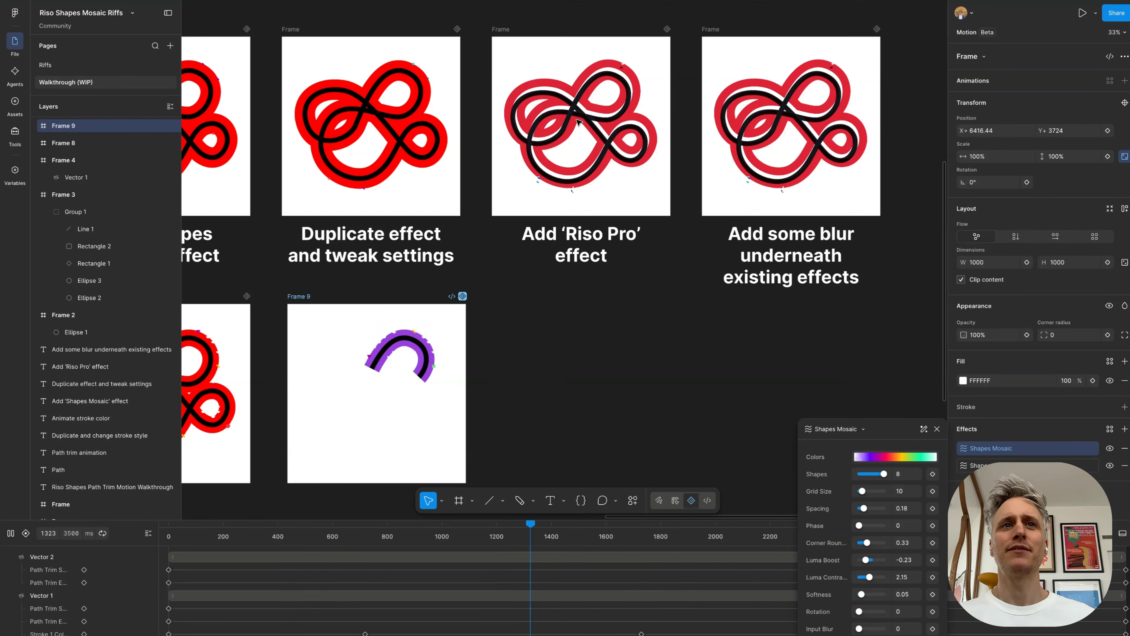
pyautogui.click(382, 296)
pyautogui.moveTo(303, 298); pyautogui.dragTo(507, 301)
# Step: Select Frame 3 with the coloured shapes and hide its Riso Pro effect to see the source artwork
pyautogui.scroll(-5, 587, 388)
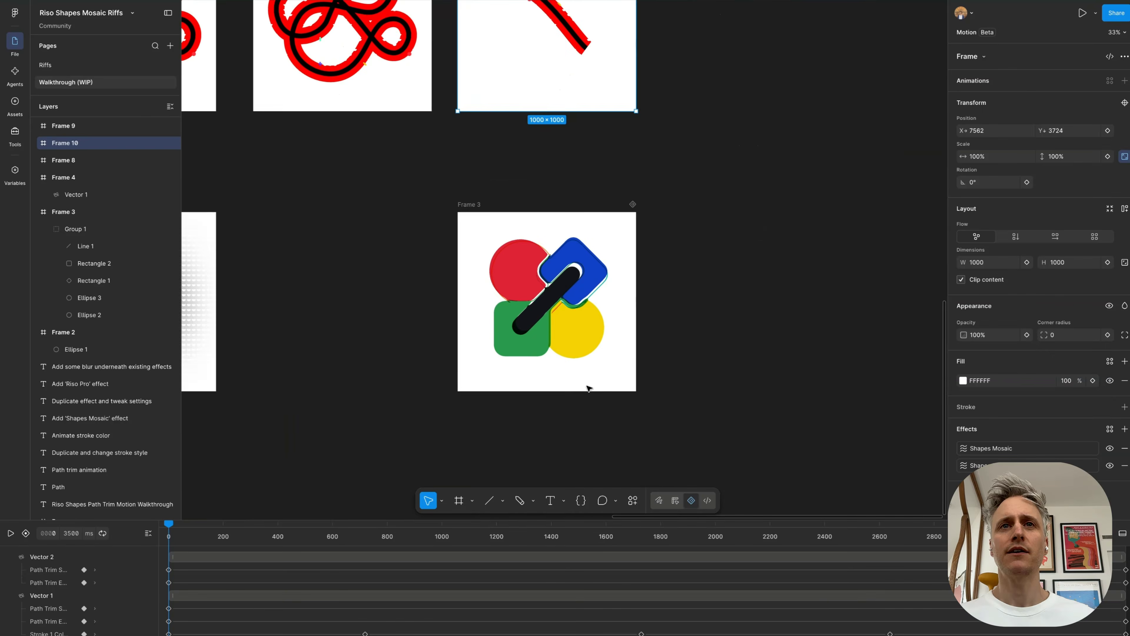
pyautogui.scroll(5, 584, 273)
pyautogui.scroll(-2, 584, 274)
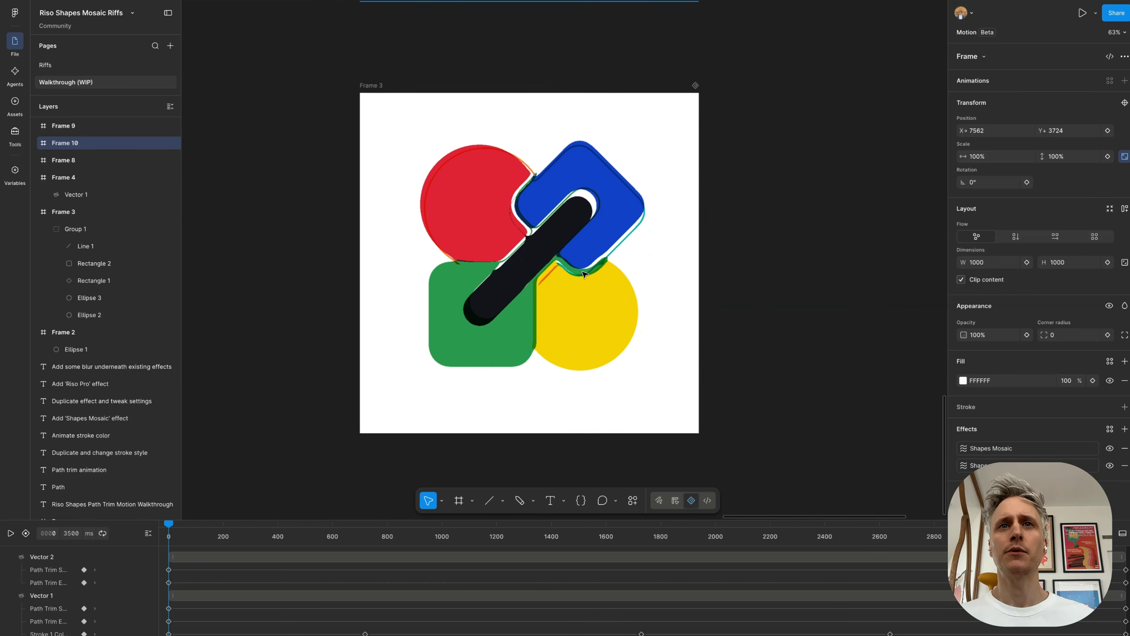
pyautogui.scroll(3, 581, 280)
pyautogui.click(356, 81)
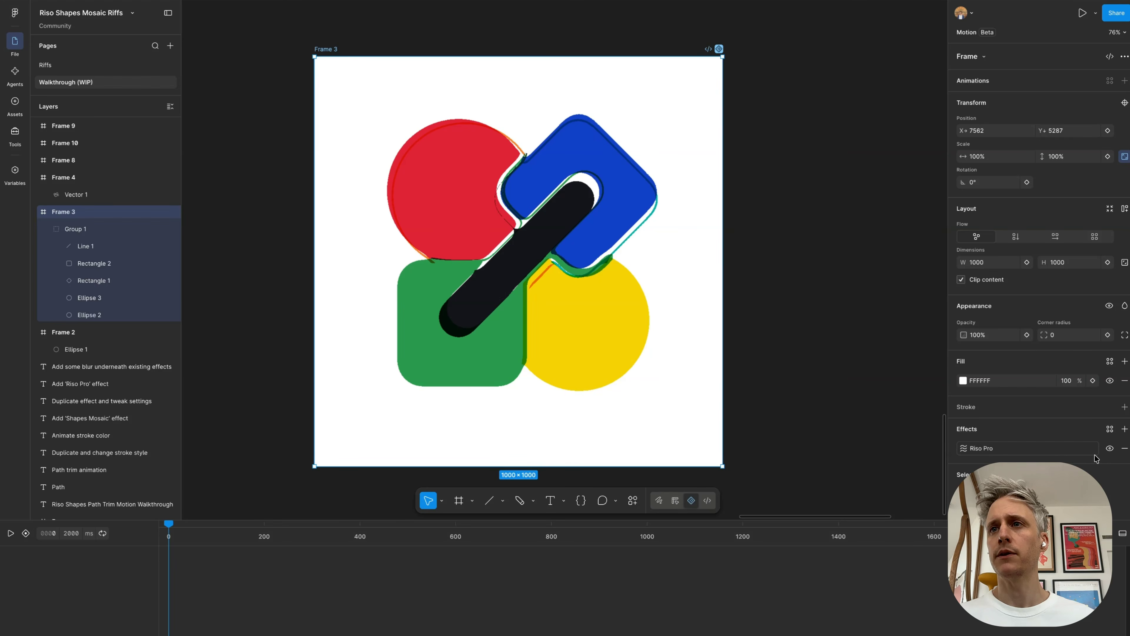
pyautogui.click(1109, 448)
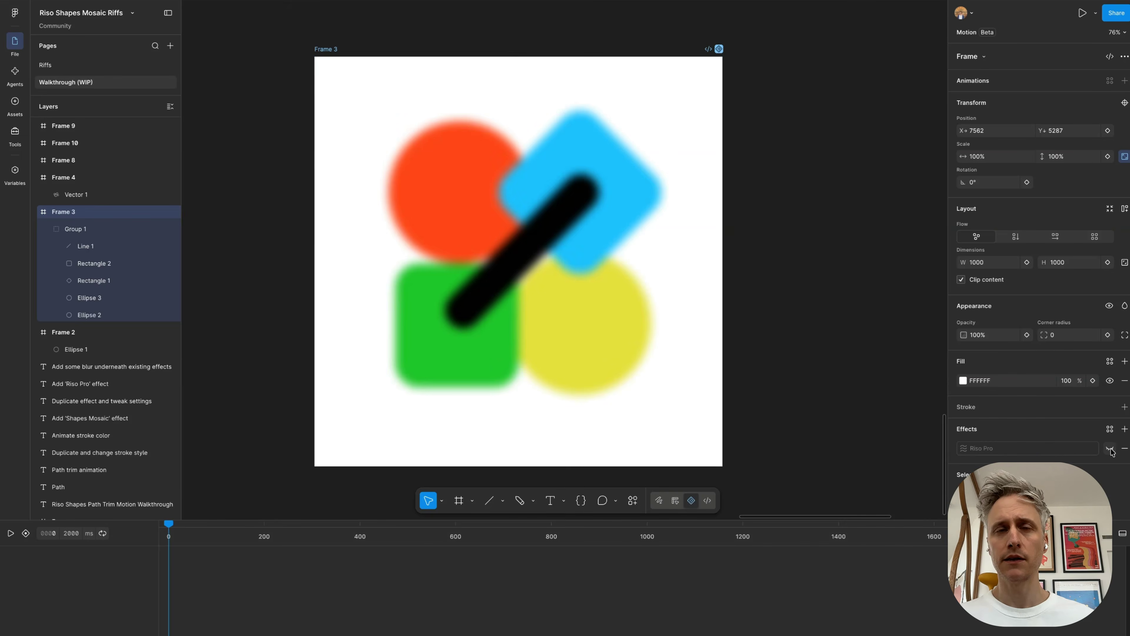
# Step: Inspect the line, circles and green square in Frame 3, and check the layer blur on Group 1
pyautogui.click(525, 235)
pyautogui.doubleClick(536, 244)
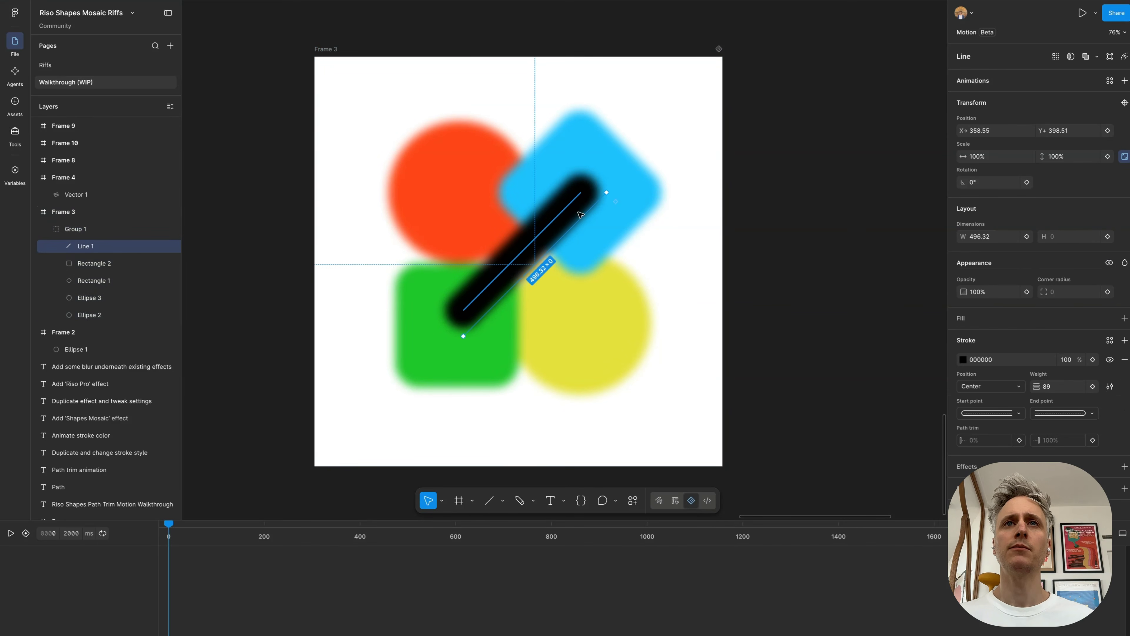
pyautogui.click(459, 177)
pyautogui.click(603, 326)
pyautogui.click(473, 347)
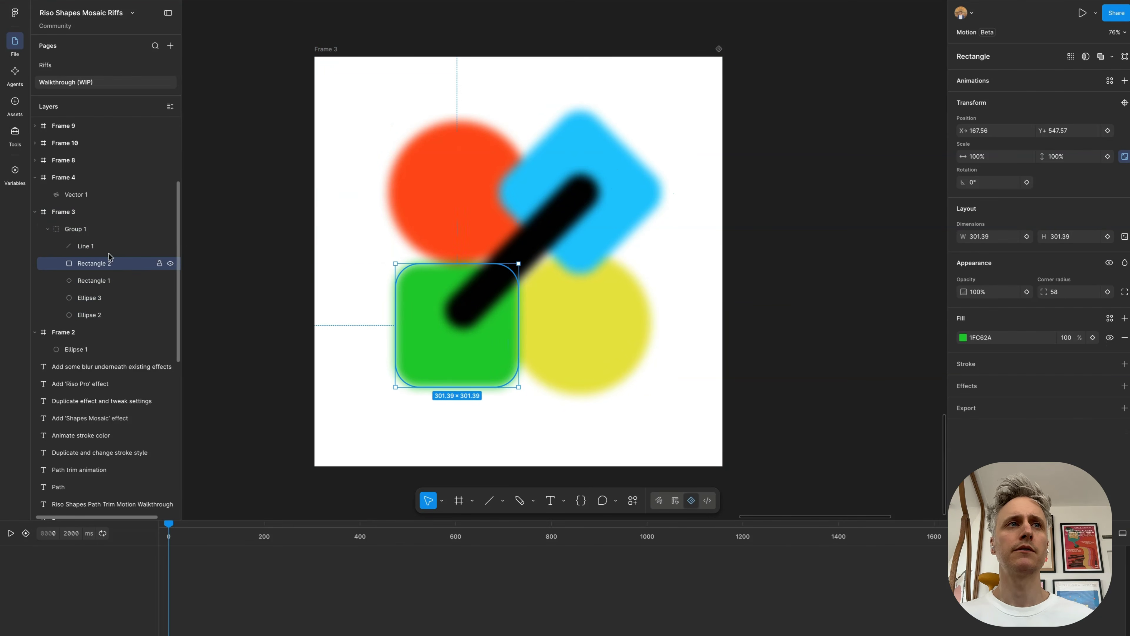
pyautogui.click(108, 228)
pyautogui.scroll(-3, 1016, 384)
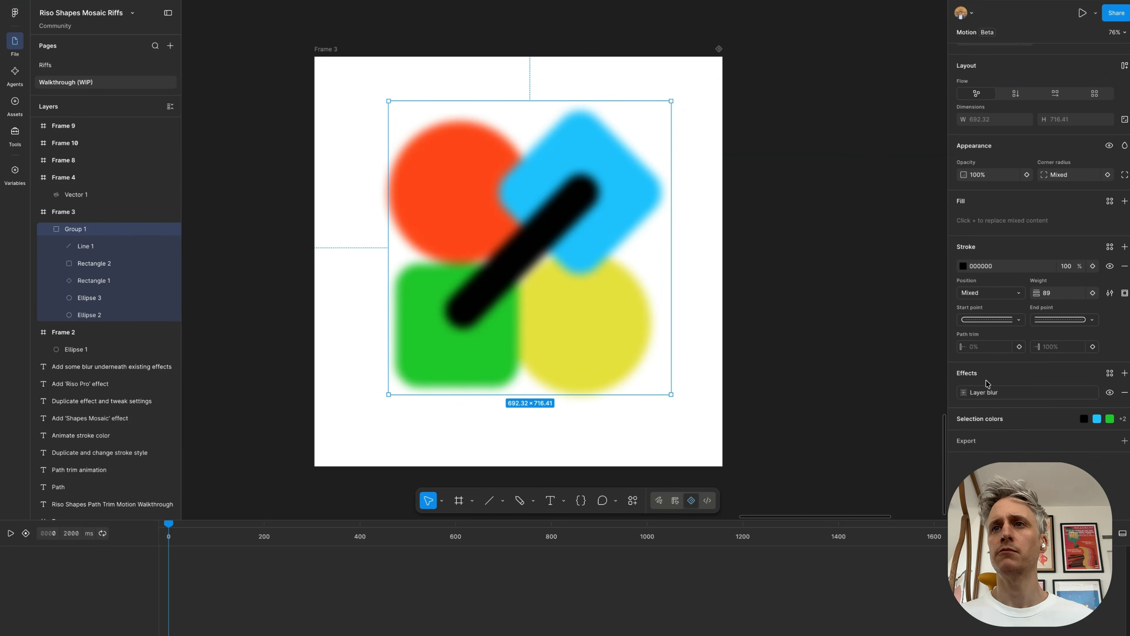
# Step: Select Frame 3 again and turn its Riso Pro effect back on
pyautogui.click(117, 213)
pyautogui.scroll(-1, 1067, 385)
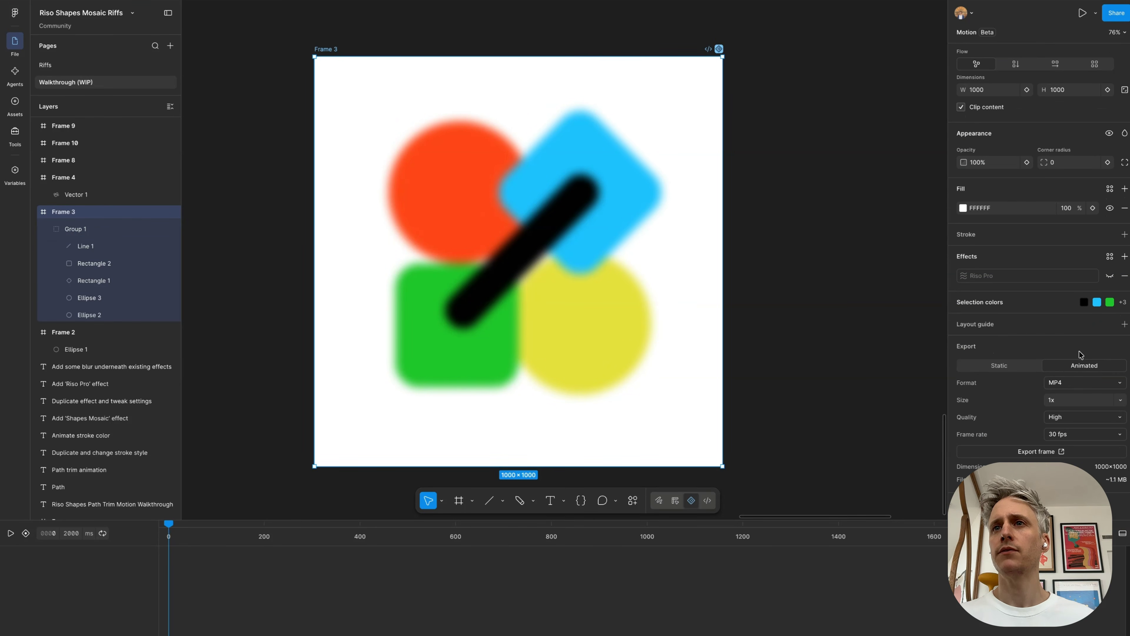
pyautogui.click(1109, 276)
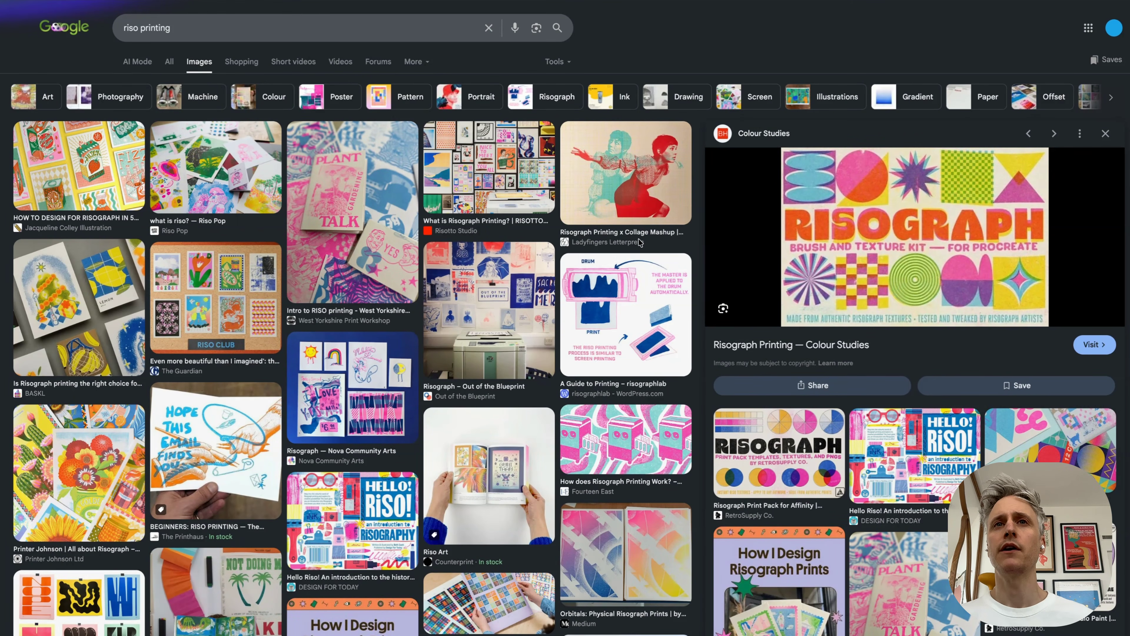
# Step: Switch to the browser's "riso printing" image results and preview several prints, including the Ladyfingers Letterpress and Guardian examples
pyautogui.click(625, 552)
pyautogui.click(621, 163)
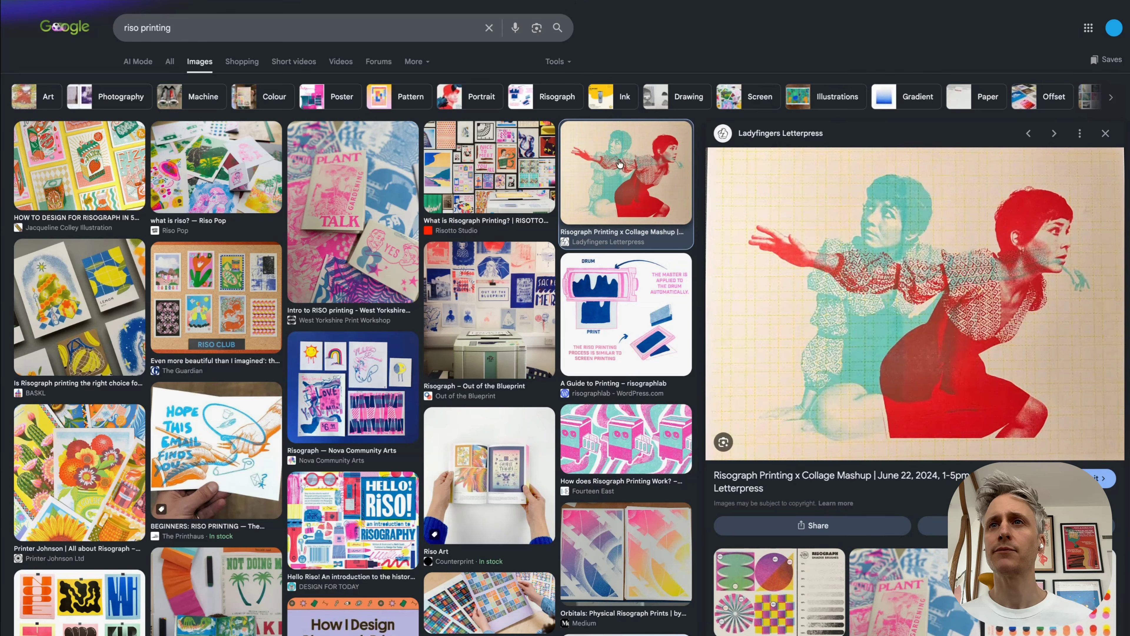
pyautogui.click(225, 283)
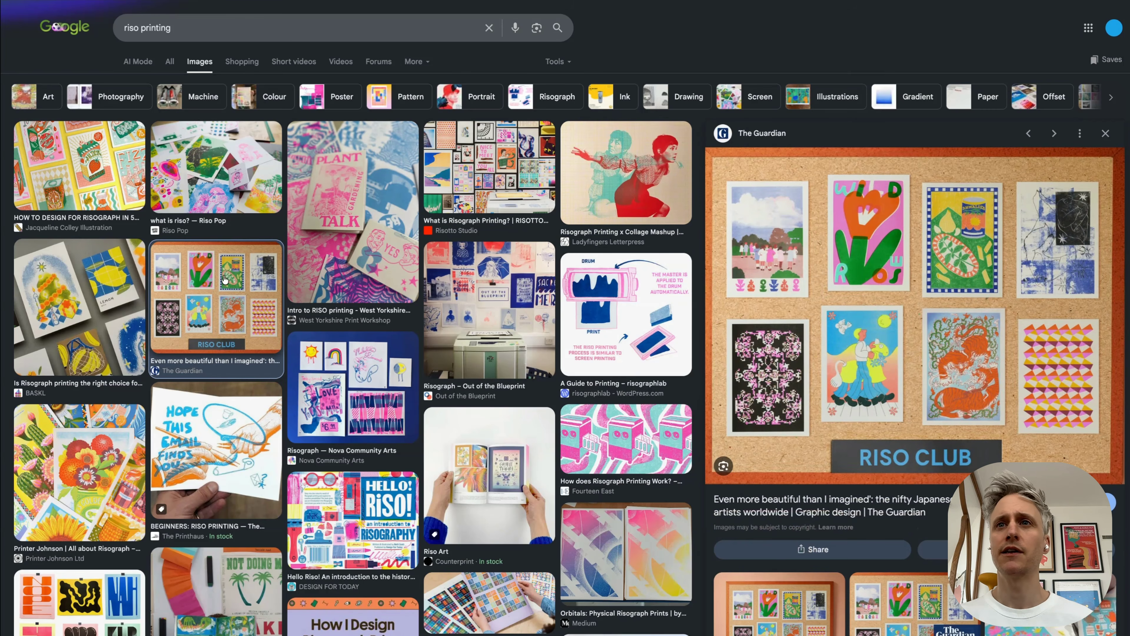
pyautogui.click(214, 447)
pyautogui.click(363, 409)
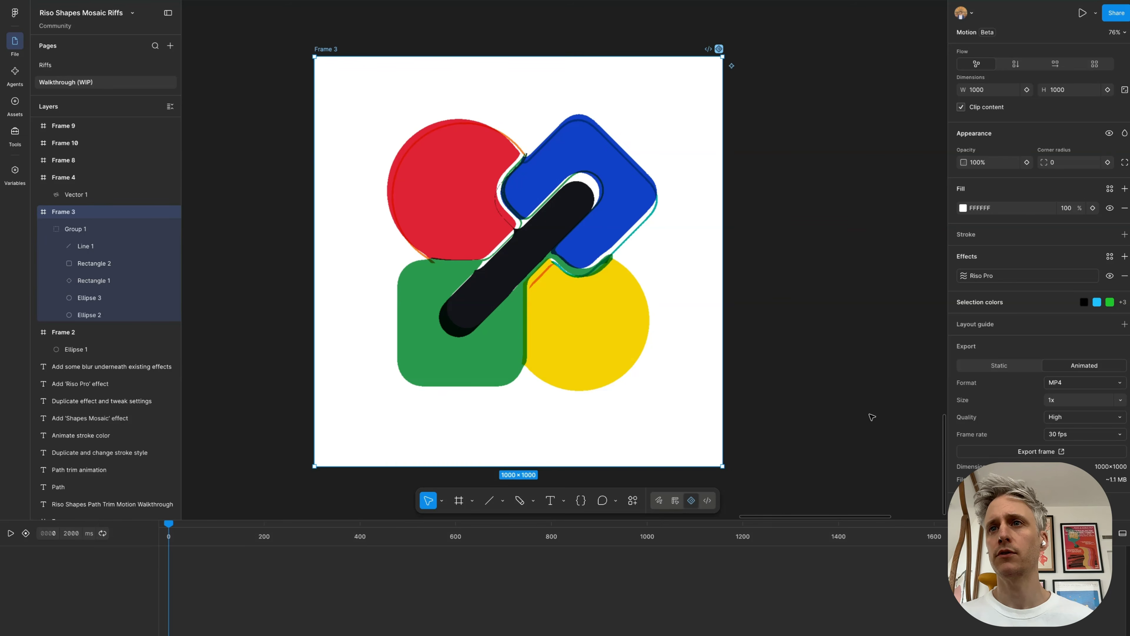
# Step: Open Frame 3's Riso Pro settings in Figma and study the overlapping inks of the Ladyfingers Letterpress print in the browser
pyautogui.click(963, 276)
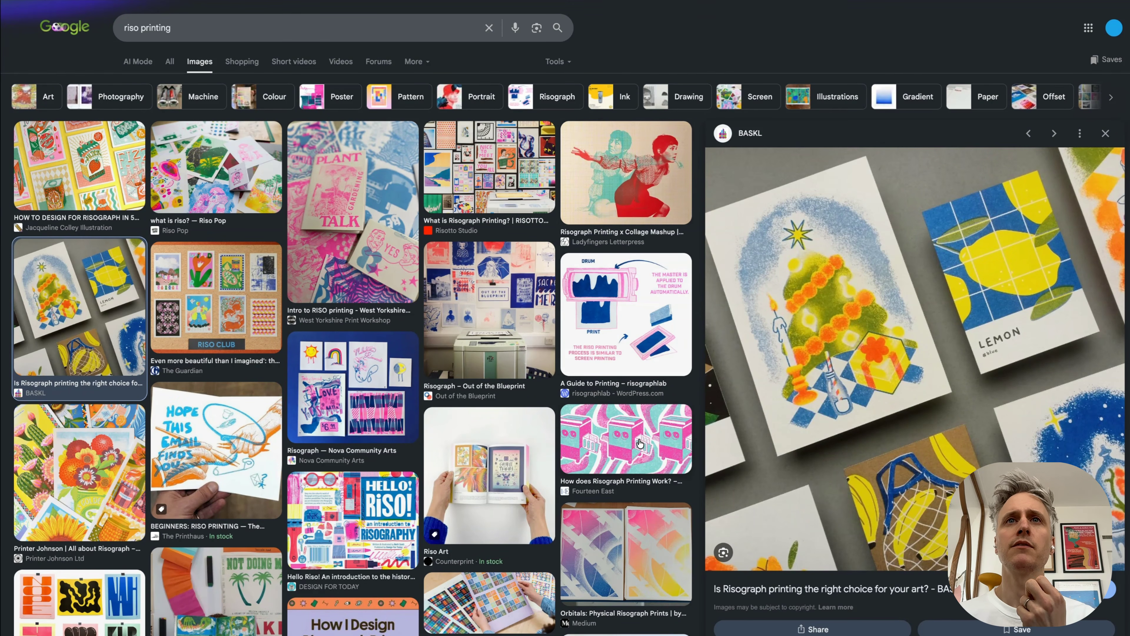
pyautogui.click(644, 131)
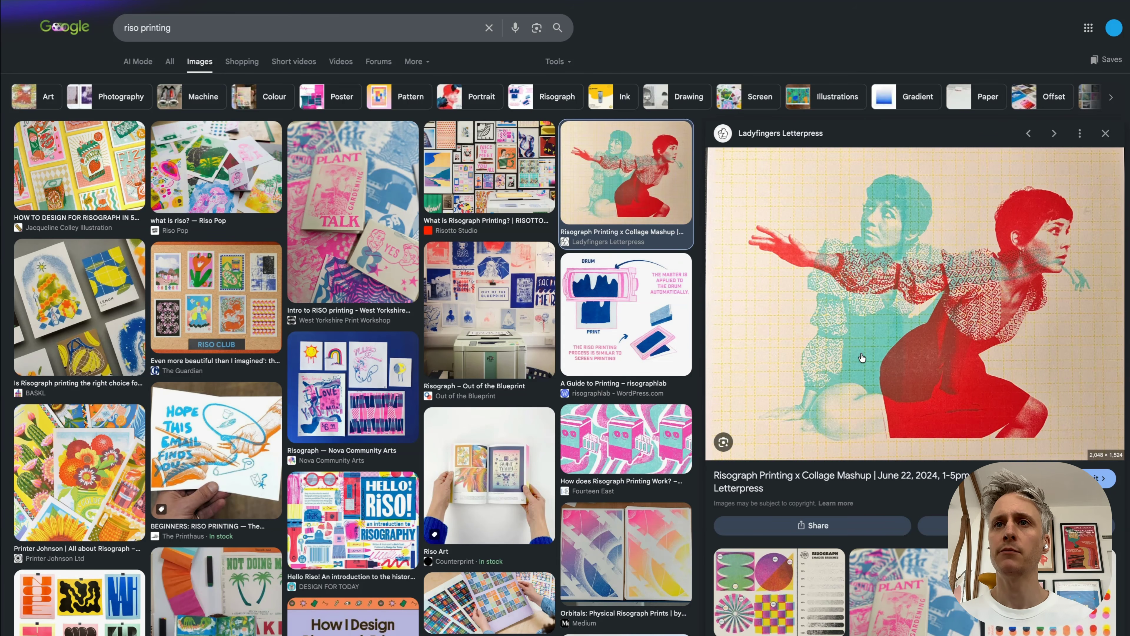
pyautogui.click(797, 570)
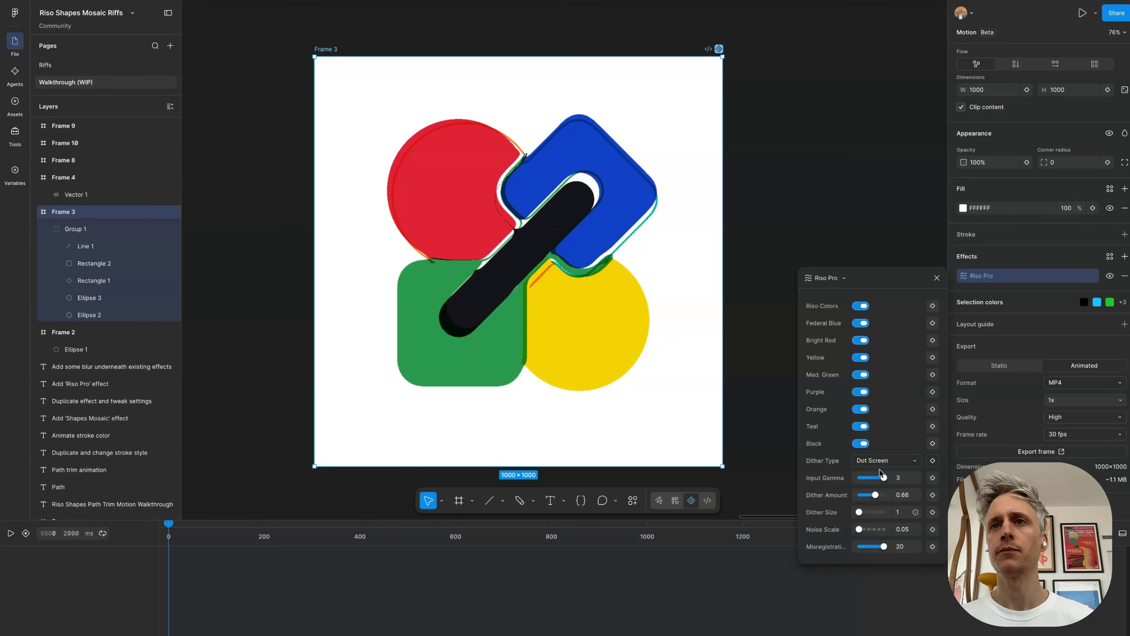
# Step: Turn off all eight inks in Frame 3's Riso Pro effect, from Federal Blue through Black
pyautogui.click(861, 323)
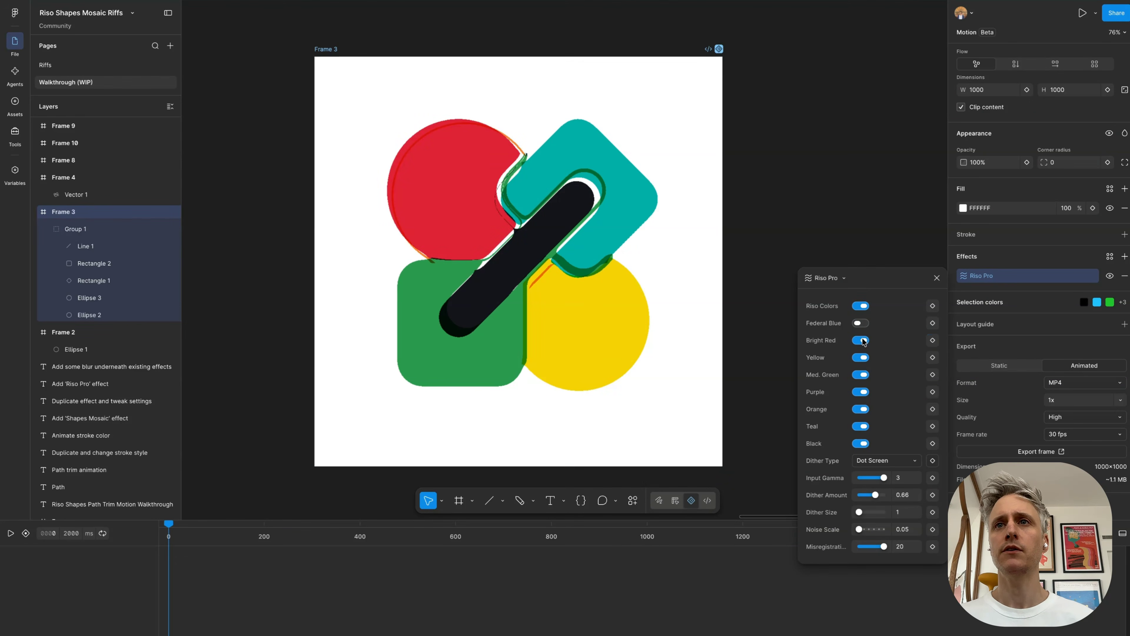
pyautogui.click(860, 340)
pyautogui.click(861, 357)
pyautogui.click(860, 375)
pyautogui.click(860, 391)
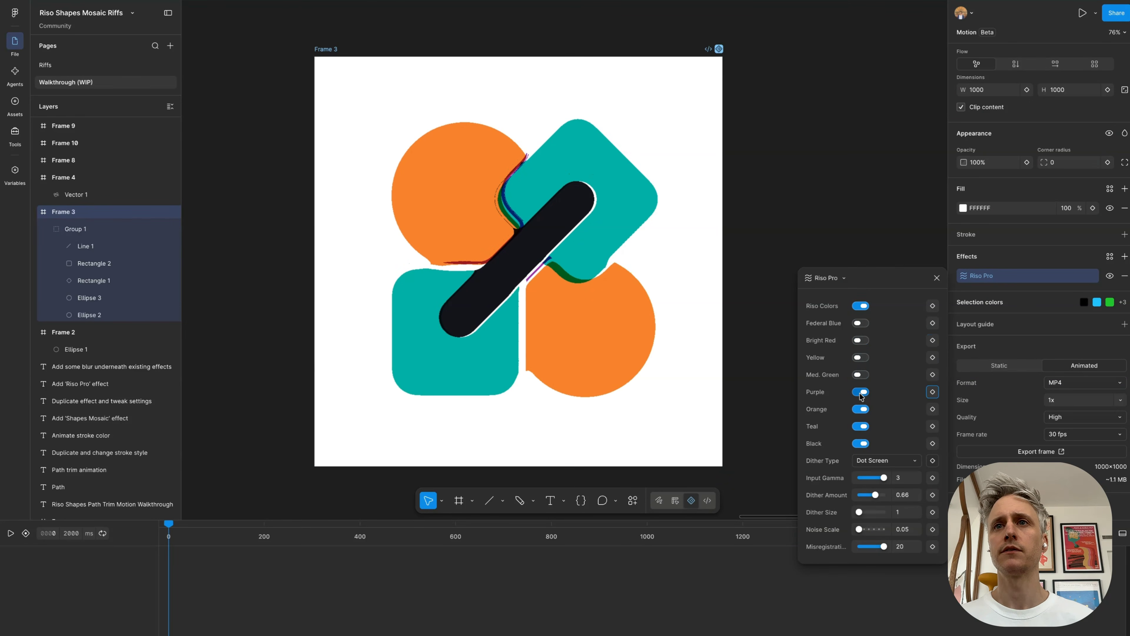
pyautogui.click(861, 409)
pyautogui.click(861, 426)
pyautogui.click(861, 444)
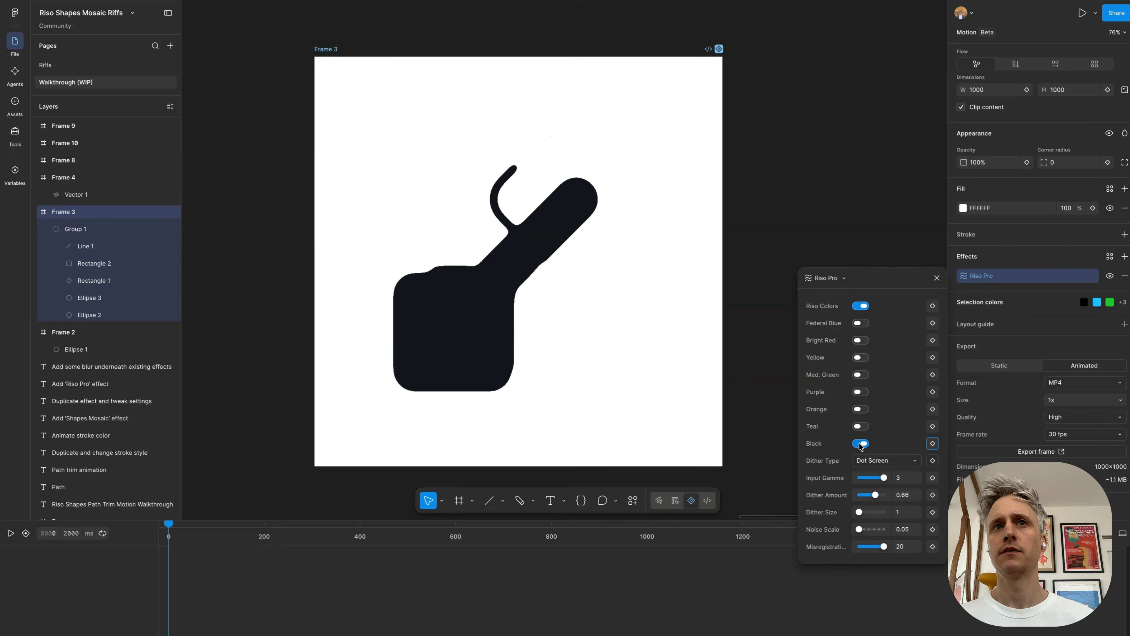
# Step: Enable only the Federal Blue ink and toggle the Riso Pro effect to compare it with Frame 3's original shapes
pyautogui.click(861, 324)
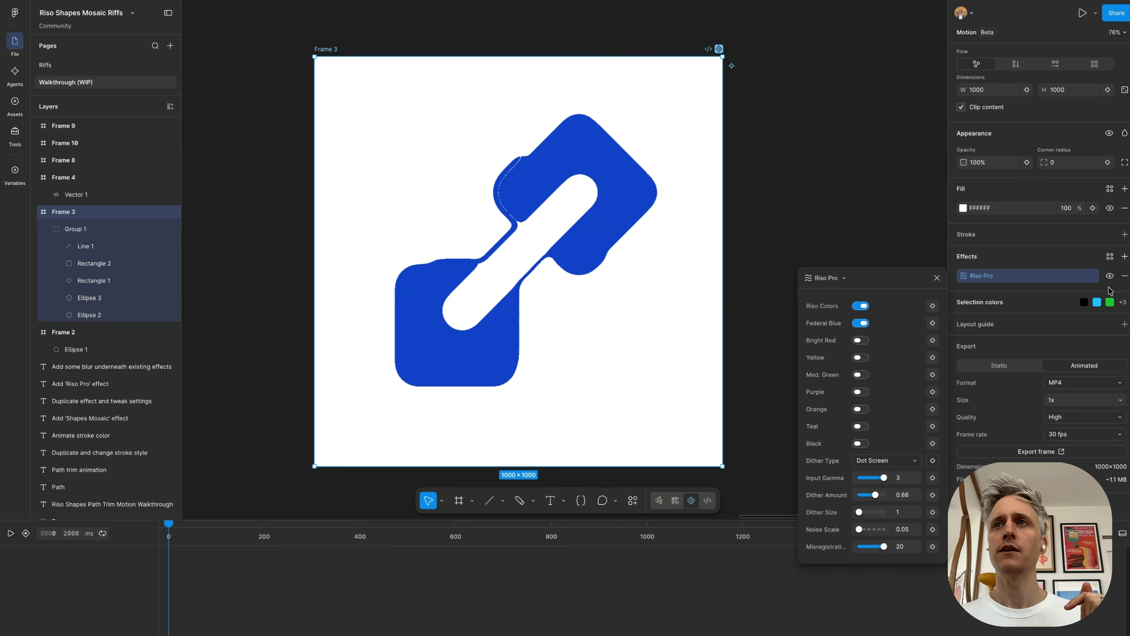
pyautogui.click(1110, 276)
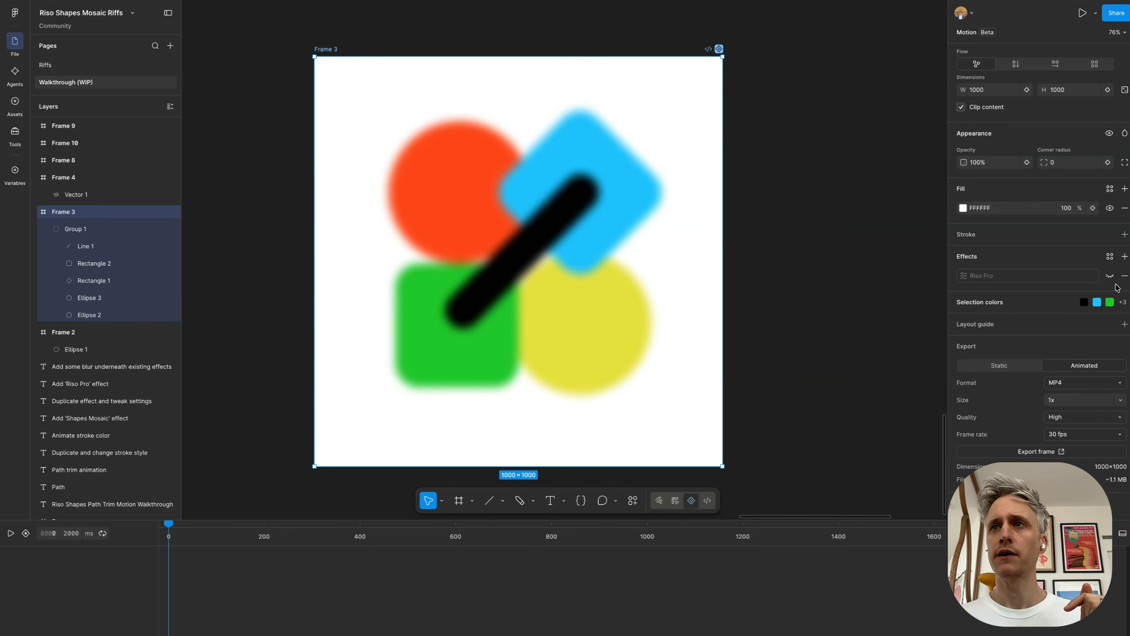
pyautogui.click(1110, 276)
pyautogui.click(965, 276)
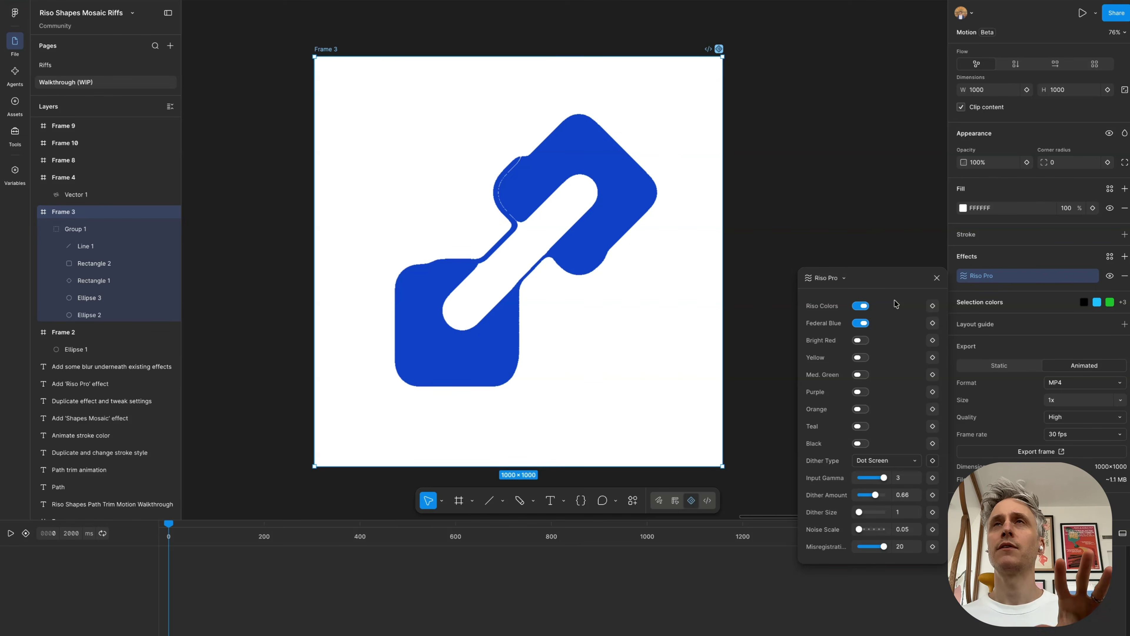
# Step: Turn on Riso Pro's Bright Red, Yellow, Med. Green, Purple, Orange, Teal and Black inks one by one on Frame 3
pyautogui.click(860, 340)
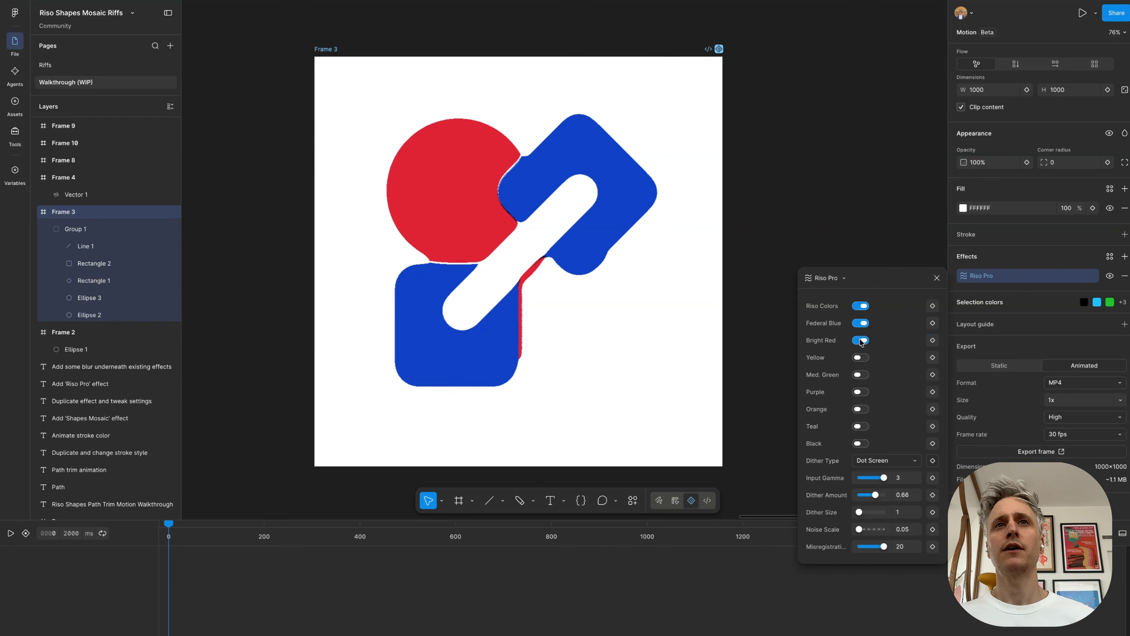
pyautogui.click(862, 359)
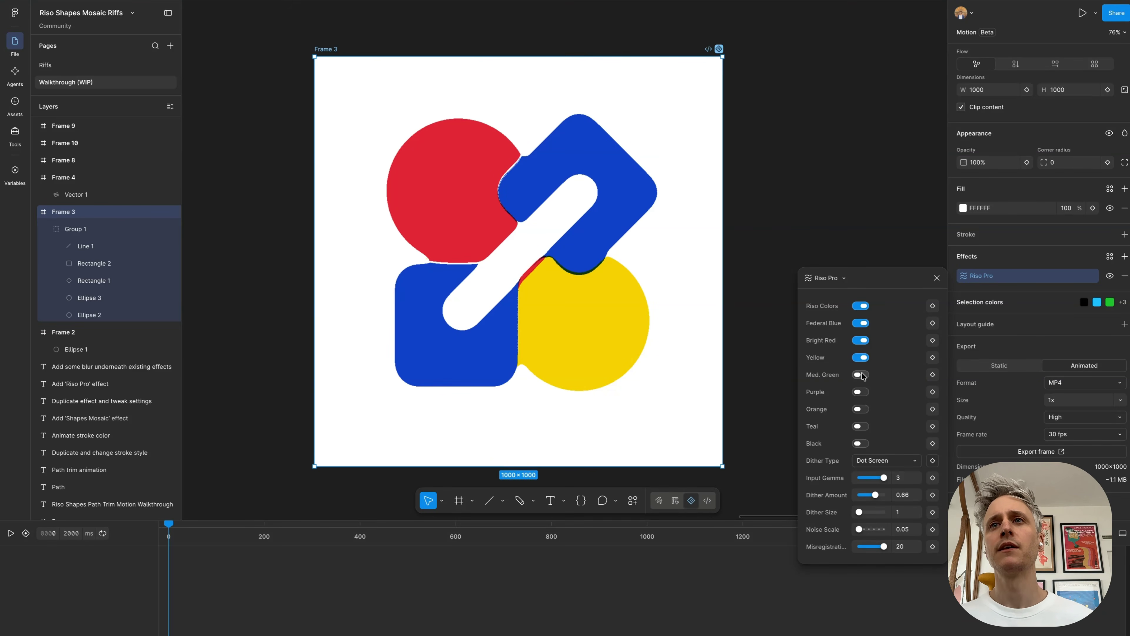
pyautogui.click(862, 375)
pyautogui.click(861, 391)
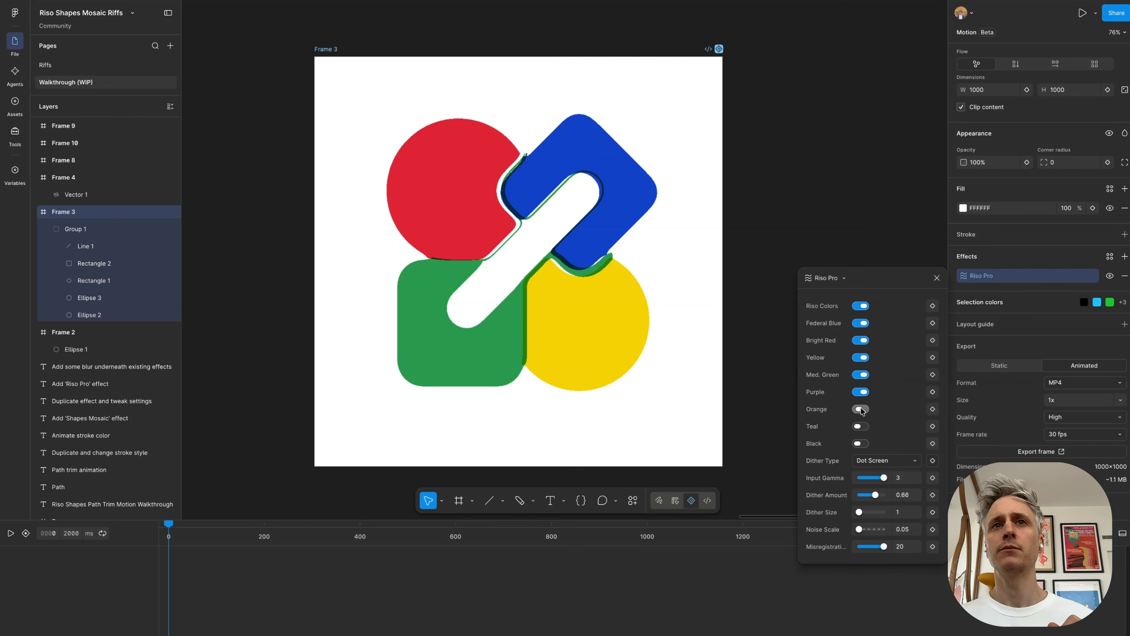
pyautogui.click(861, 409)
pyautogui.click(859, 426)
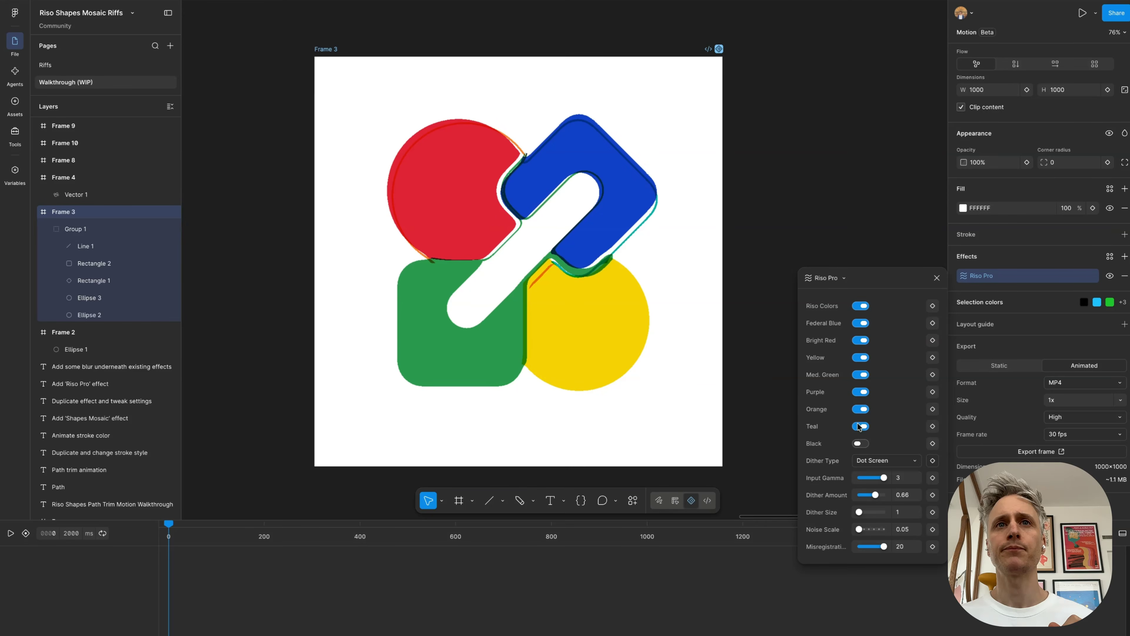
pyautogui.click(860, 443)
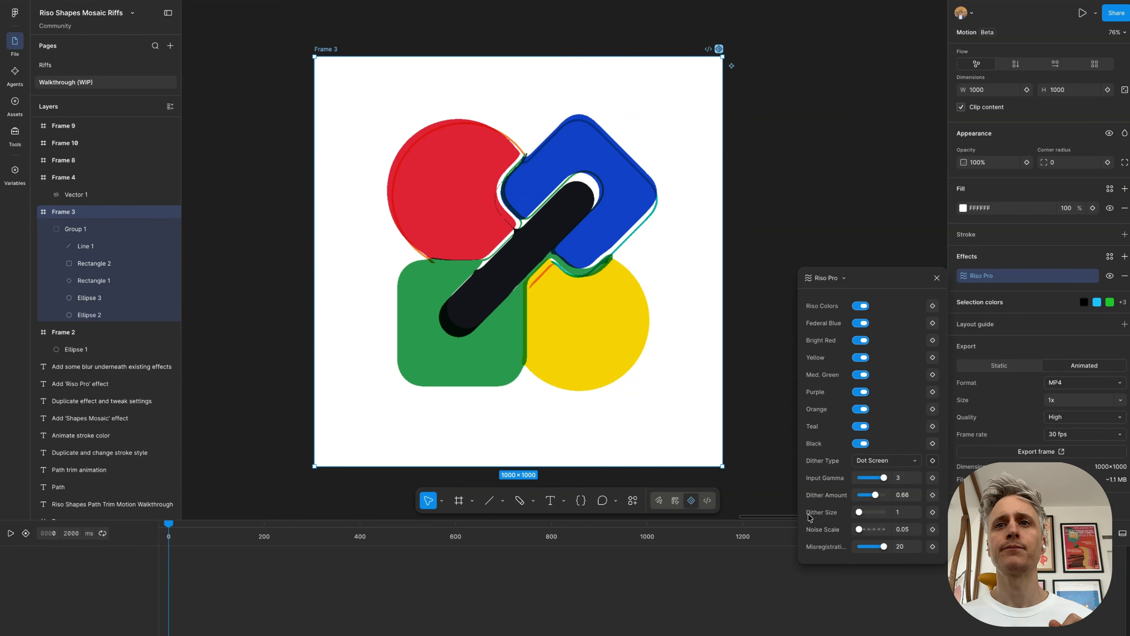
# Step: Try the Noise dither type in Frame 3's Riso Pro effect and inspect the texture on the shape edges
pyautogui.moveTo(884, 548)
pyautogui.mouseDown()
pyautogui.moveTo(854, 542)
pyautogui.moveTo(891, 548)
pyautogui.mouseUp()
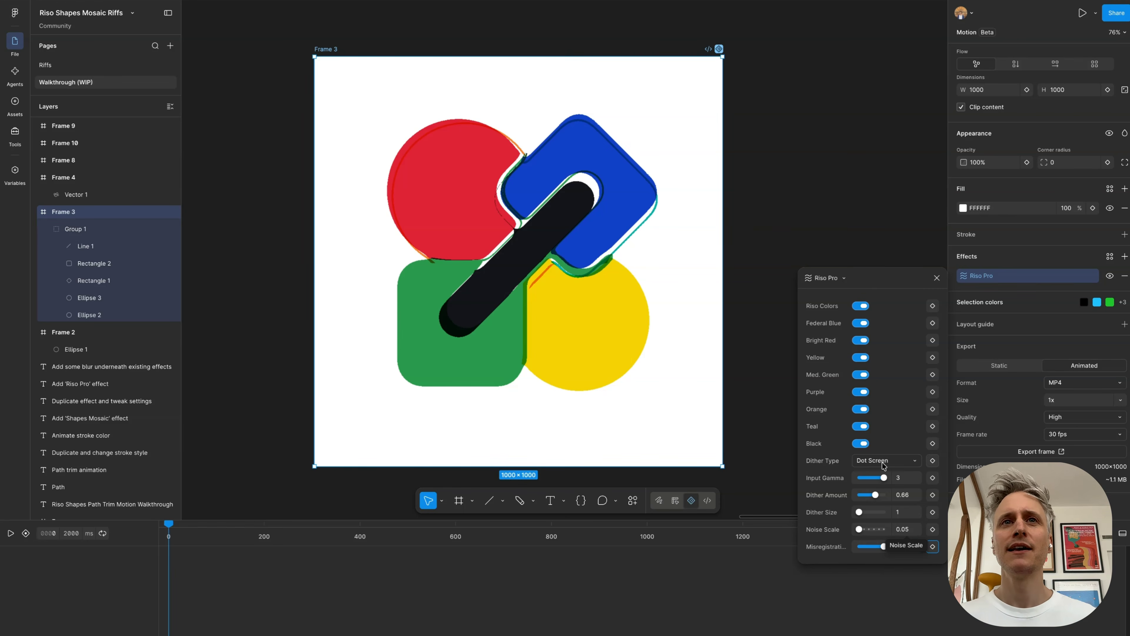
pyautogui.click(861, 461)
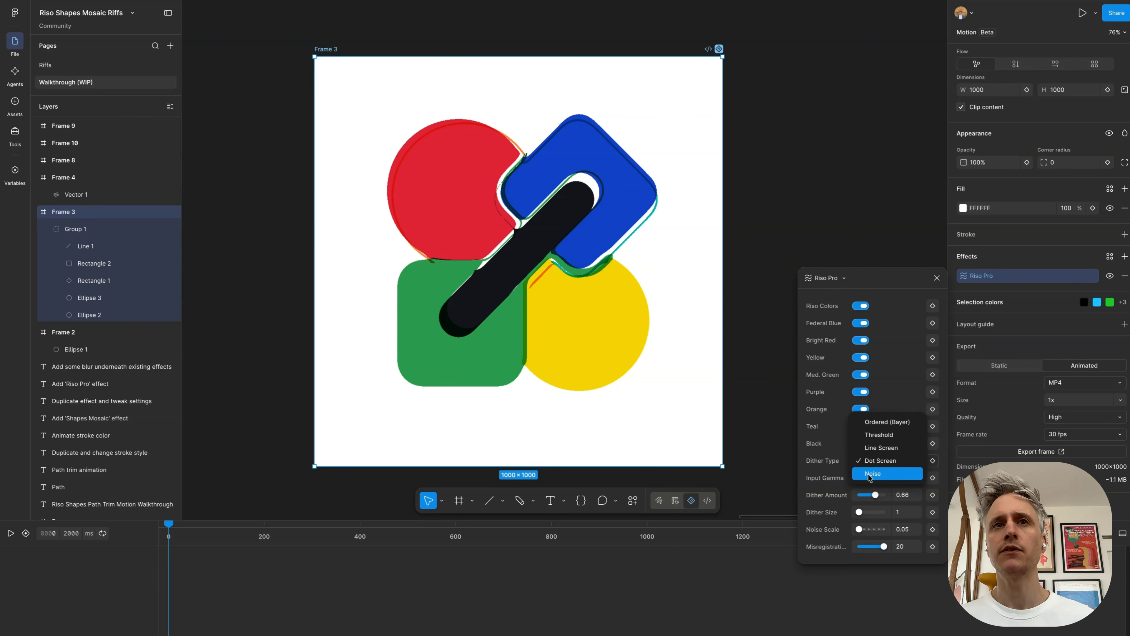
pyautogui.click(868, 475)
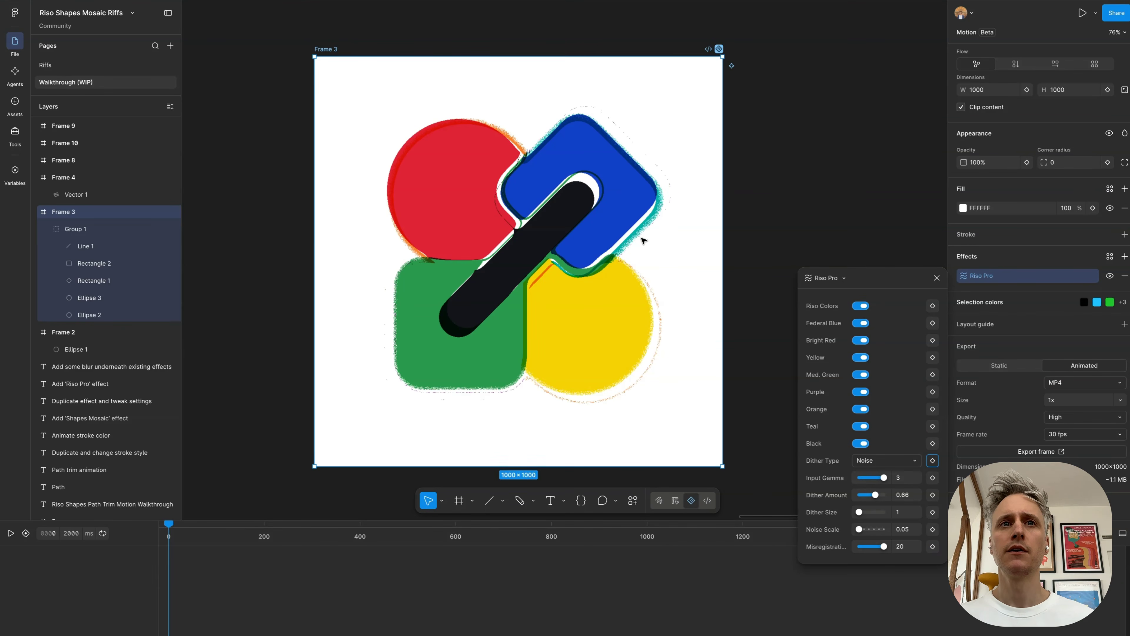
pyautogui.scroll(5, 642, 242)
pyautogui.scroll(-6, 606, 291)
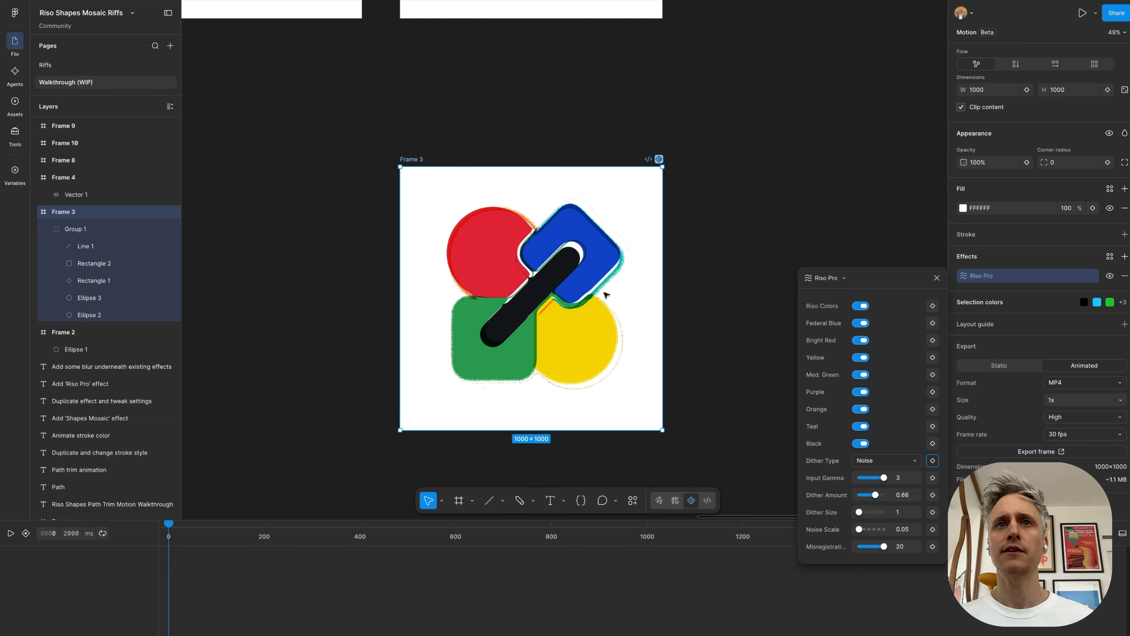
pyautogui.scroll(2, 558, 296)
# Step: Set Frame 3's Riso Pro dither type to Line Screen with a dither size of 6
pyautogui.click(865, 460)
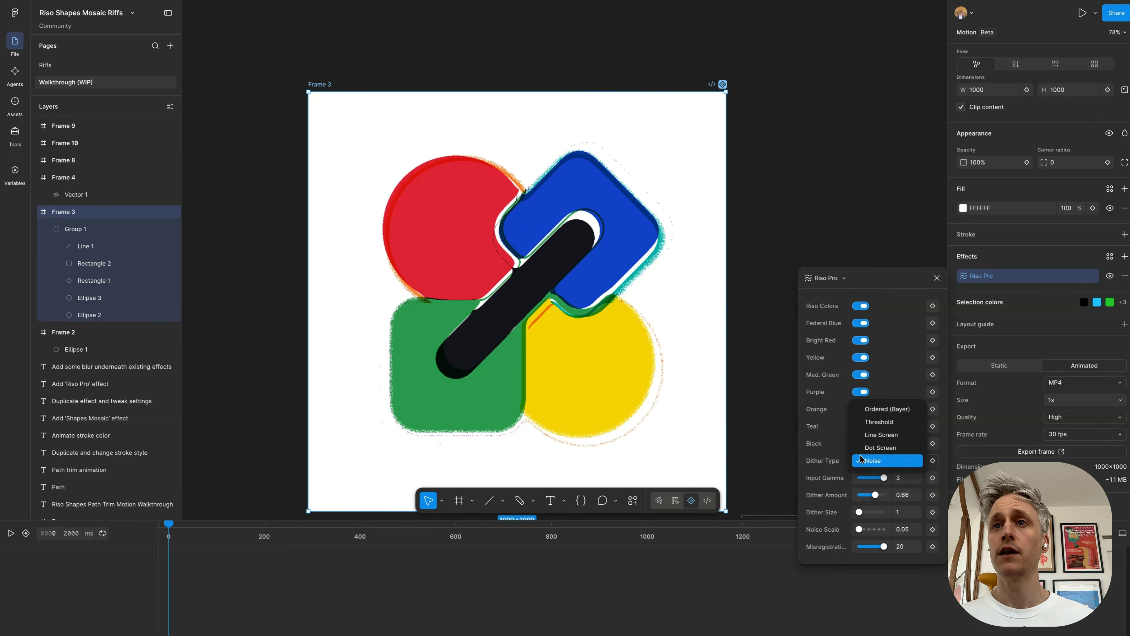
pyautogui.click(885, 434)
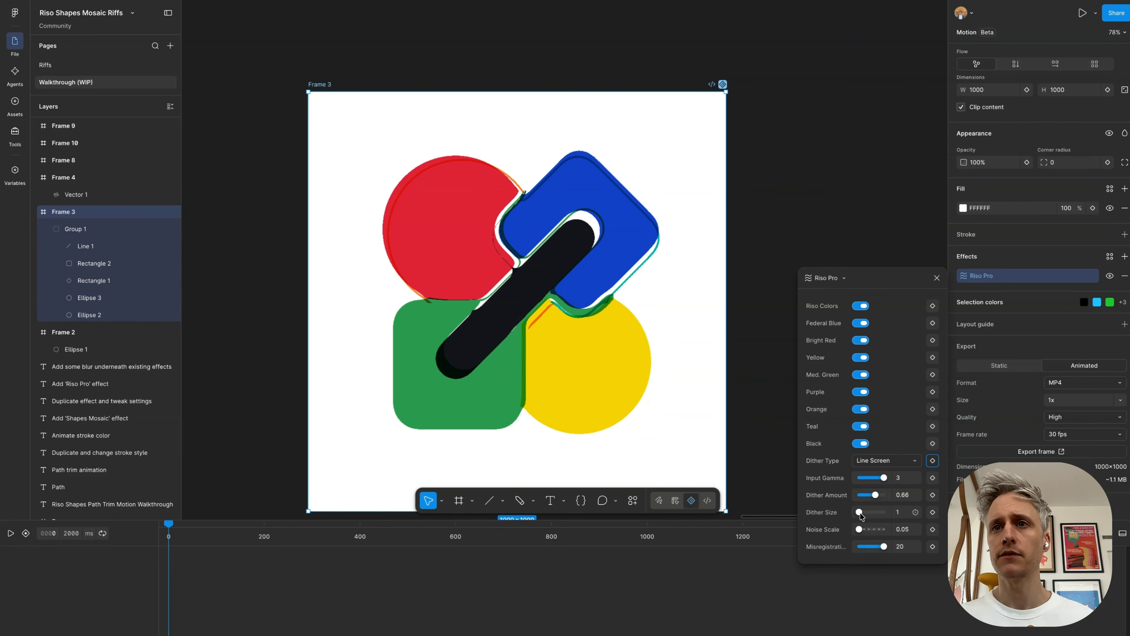
pyautogui.moveTo(859, 512)
pyautogui.mouseDown()
pyautogui.moveTo(888, 513)
pyautogui.moveTo(866, 513)
pyautogui.mouseUp()
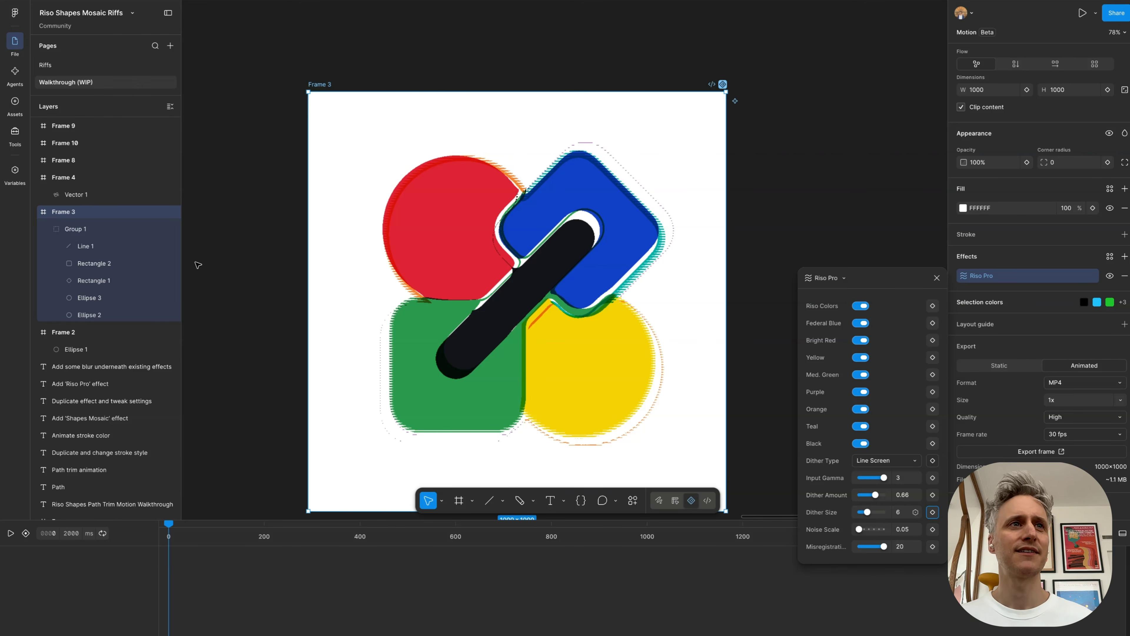
pyautogui.scroll(-3, 669, 286)
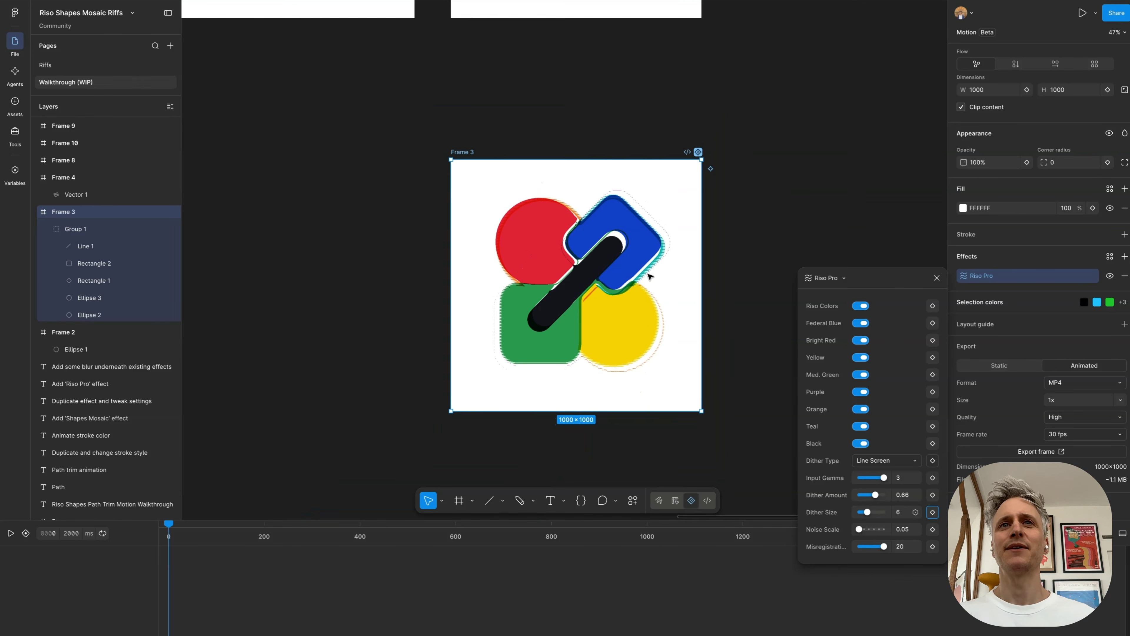
# Step: Copy the Riso Pro effect from Frame 3 onto Frame 10 beneath the "Add 'Riso Pro' effect" heading
pyautogui.click(458, 125)
pyautogui.click(470, 168)
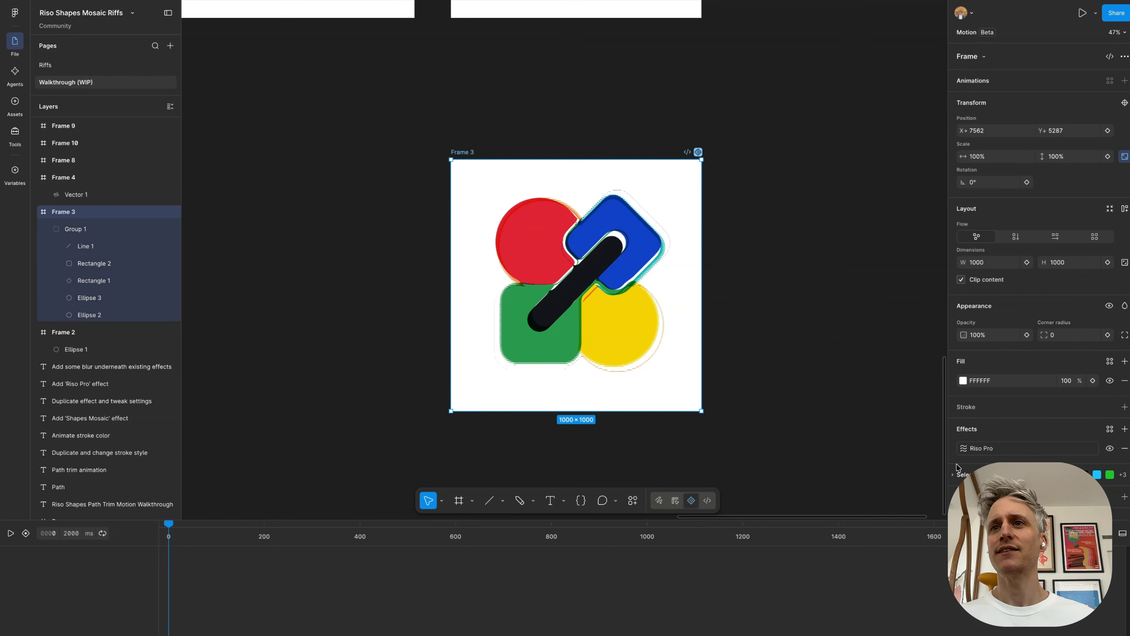
pyautogui.click(951, 450)
pyautogui.scroll(9, 684, 252)
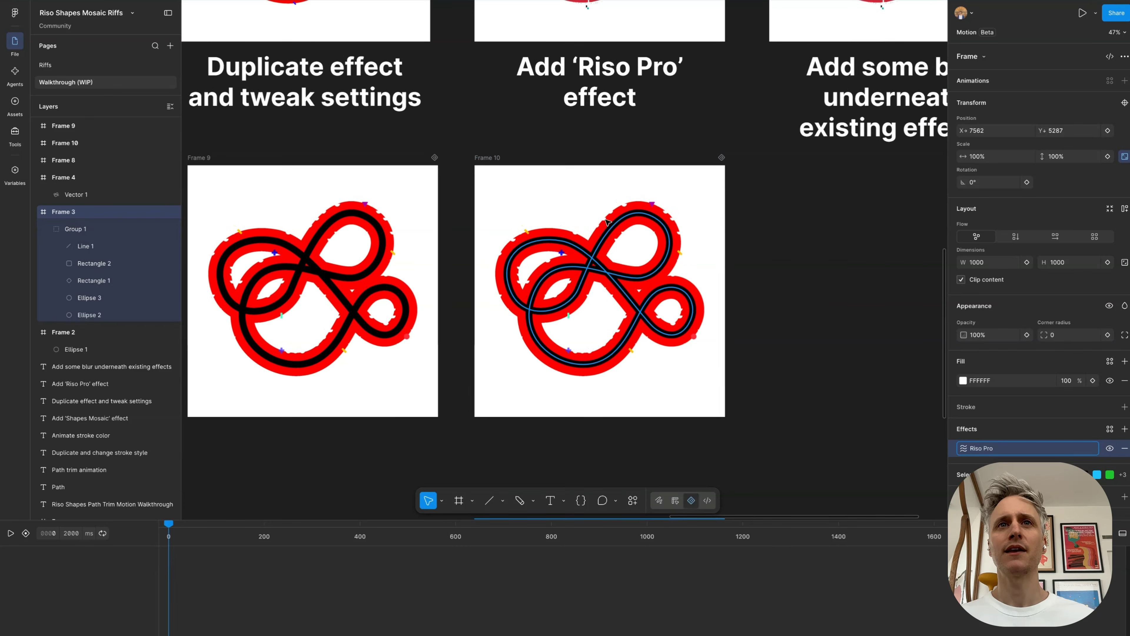
pyautogui.click(497, 160)
# Step: Scrub Frame 10's timeline to 493 ms, inspect the misregistered strokes up close and play the animation
pyautogui.scroll(5, 642, 306)
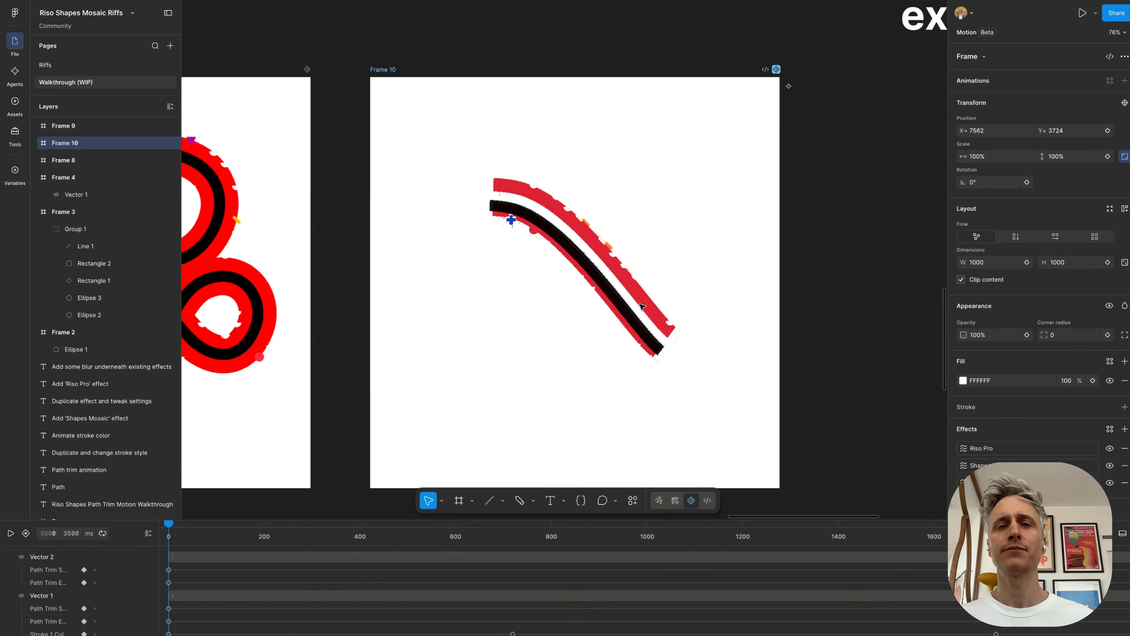
pyautogui.scroll(-1, 642, 306)
pyautogui.click(289, 534)
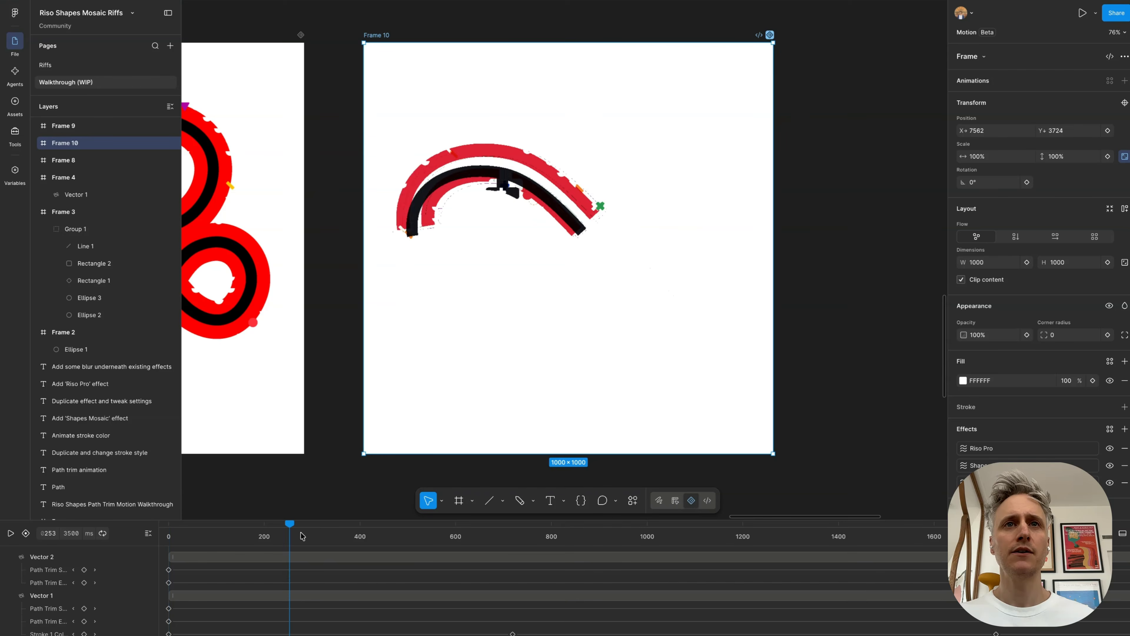
pyautogui.moveTo(301, 533); pyautogui.dragTo(404, 544)
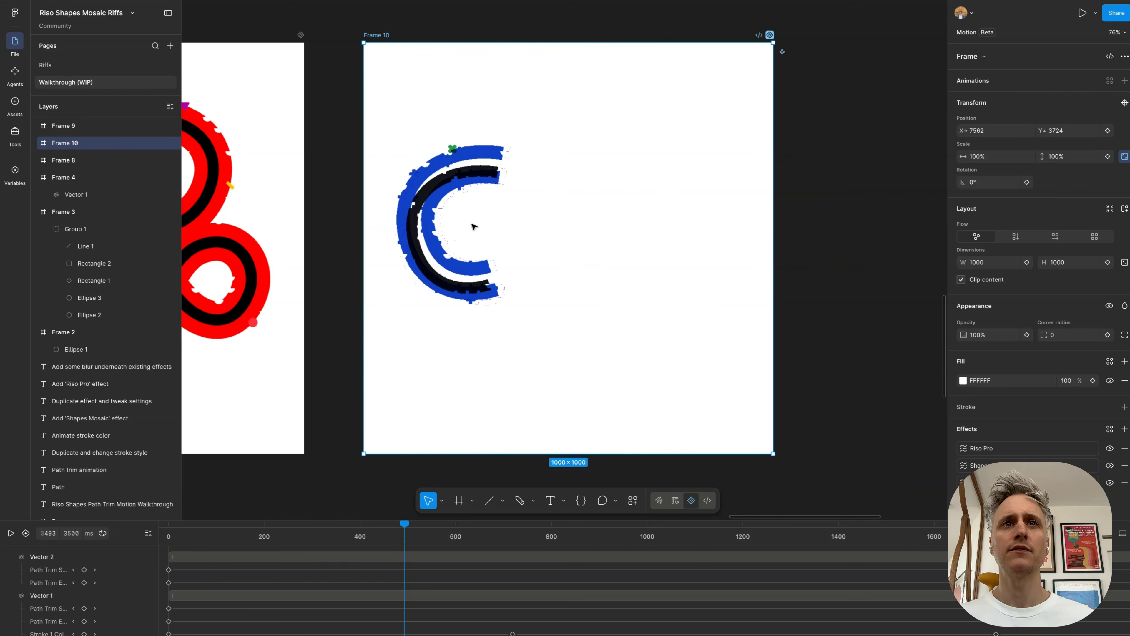
pyautogui.scroll(10, 477, 221)
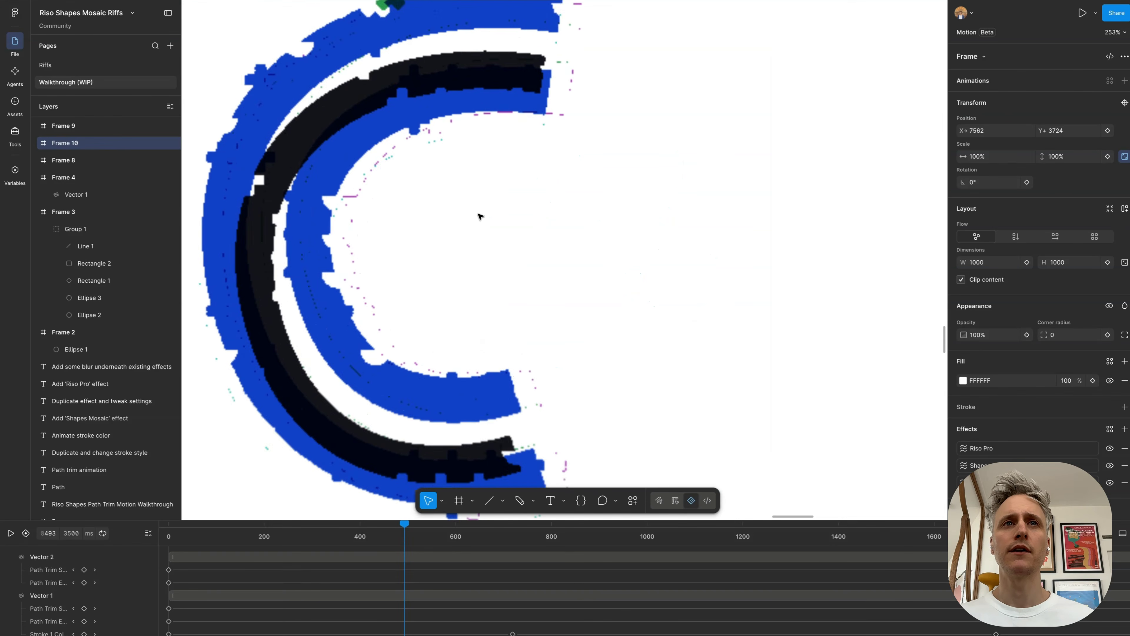
pyautogui.scroll(-5, 478, 216)
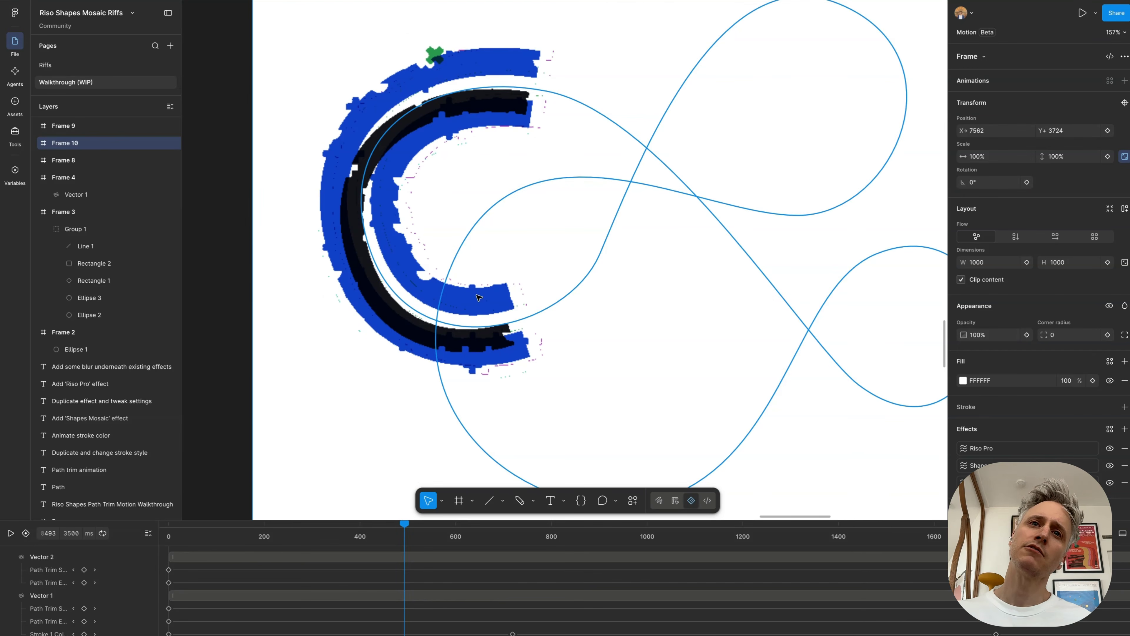
pyautogui.scroll(-8, 445, 338)
pyautogui.press('space')
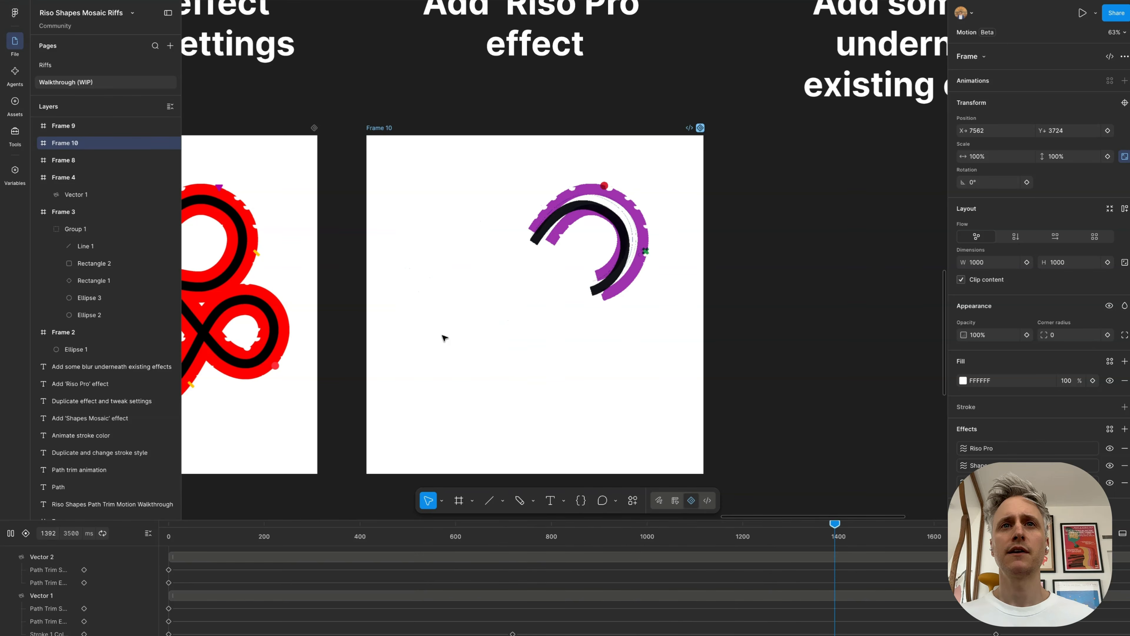
pyautogui.scroll(-1, 445, 339)
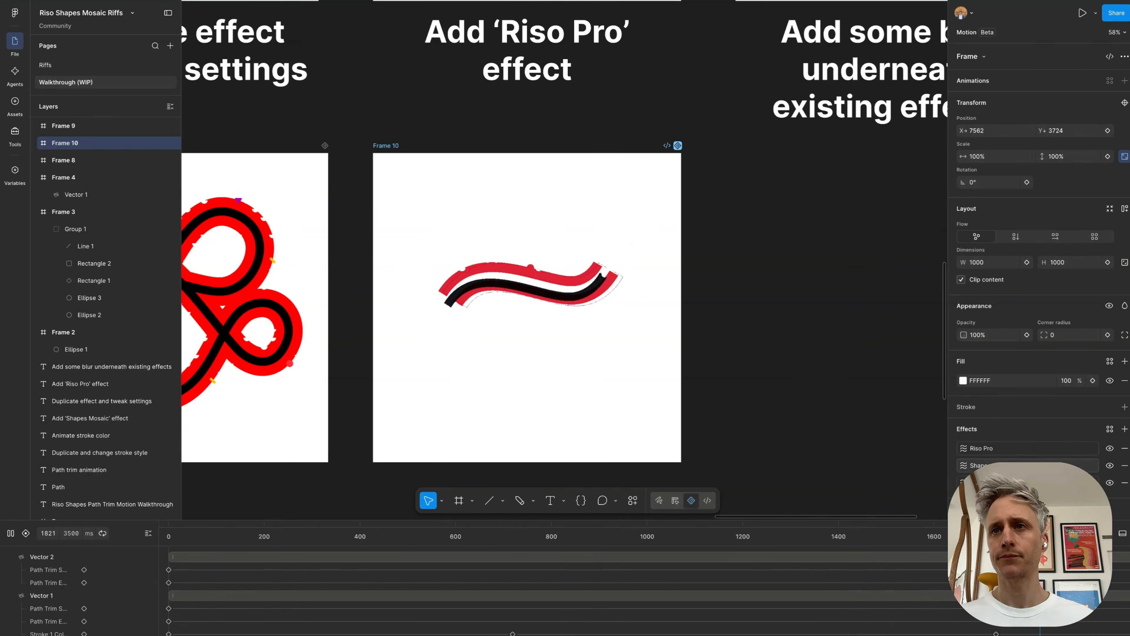
# Step: Set the dither type of Frame 10's Riso Pro effect to Noise
pyautogui.click(964, 448)
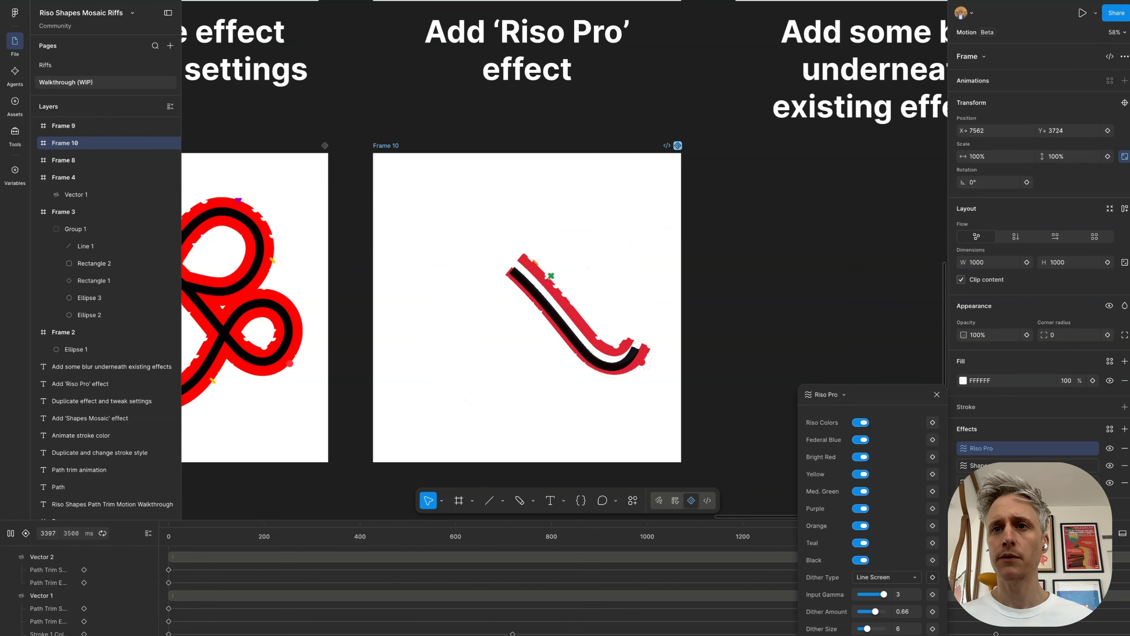
pyautogui.click(875, 577)
pyautogui.click(875, 576)
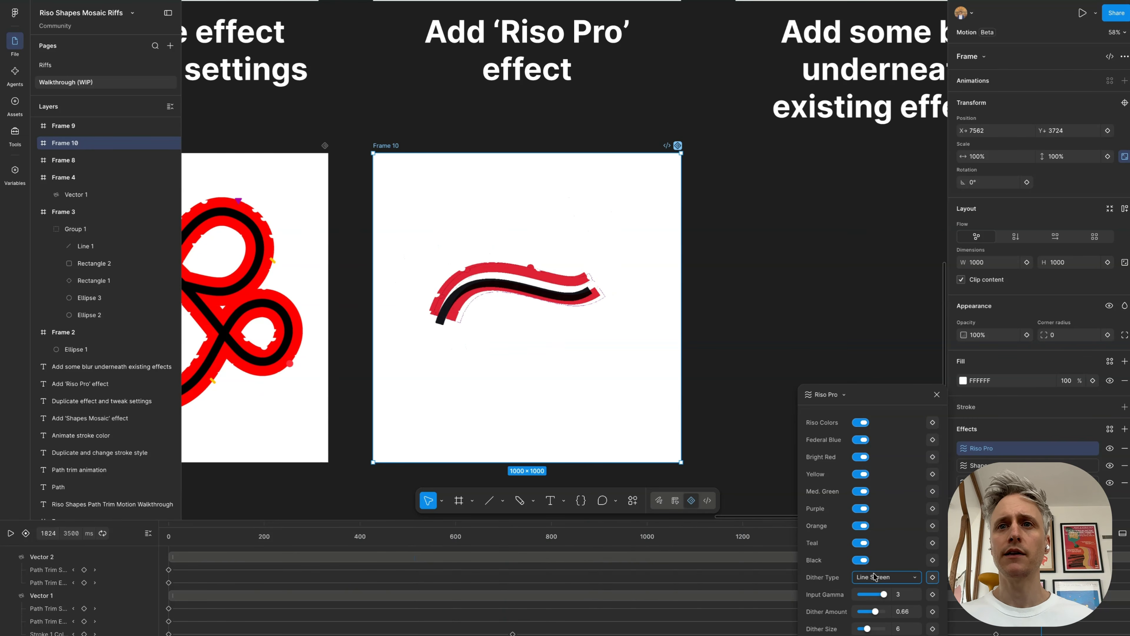
pyautogui.click(875, 577)
pyautogui.click(874, 604)
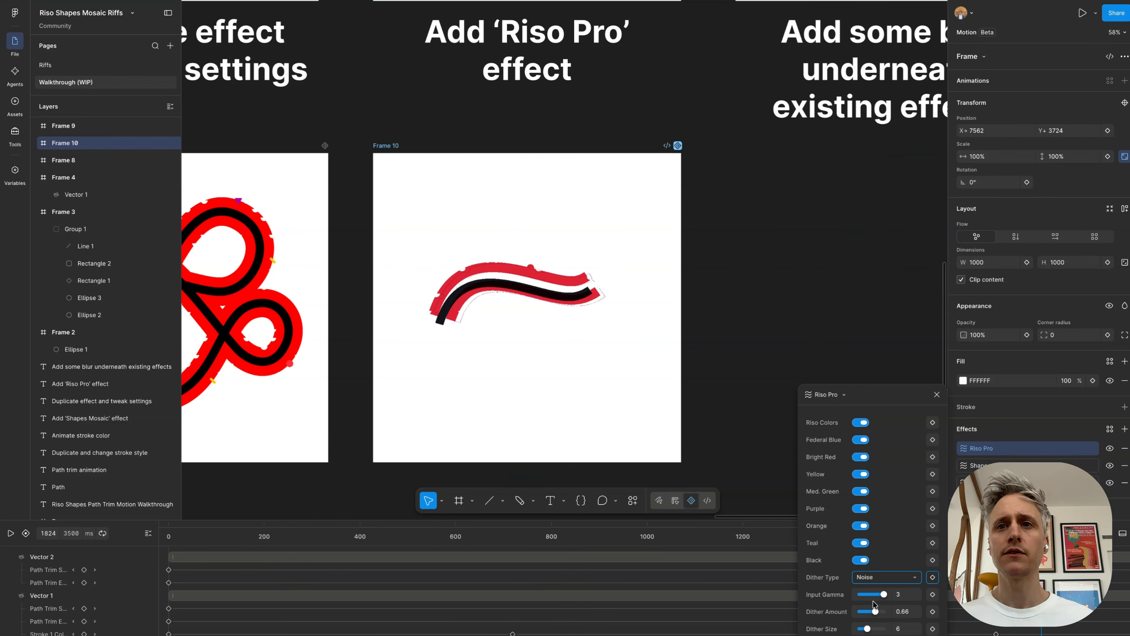
pyautogui.click(861, 473)
pyautogui.click(860, 490)
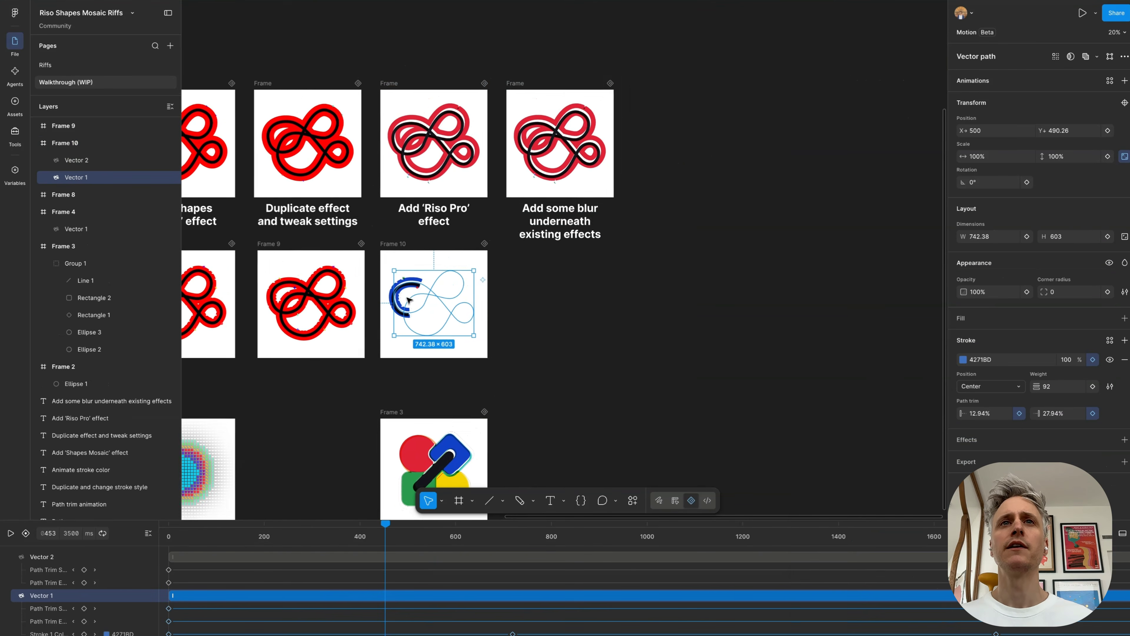
# Step: Review the finished frame above the "Add some blur underneath existing effects" heading as a reference
pyautogui.click(565, 140)
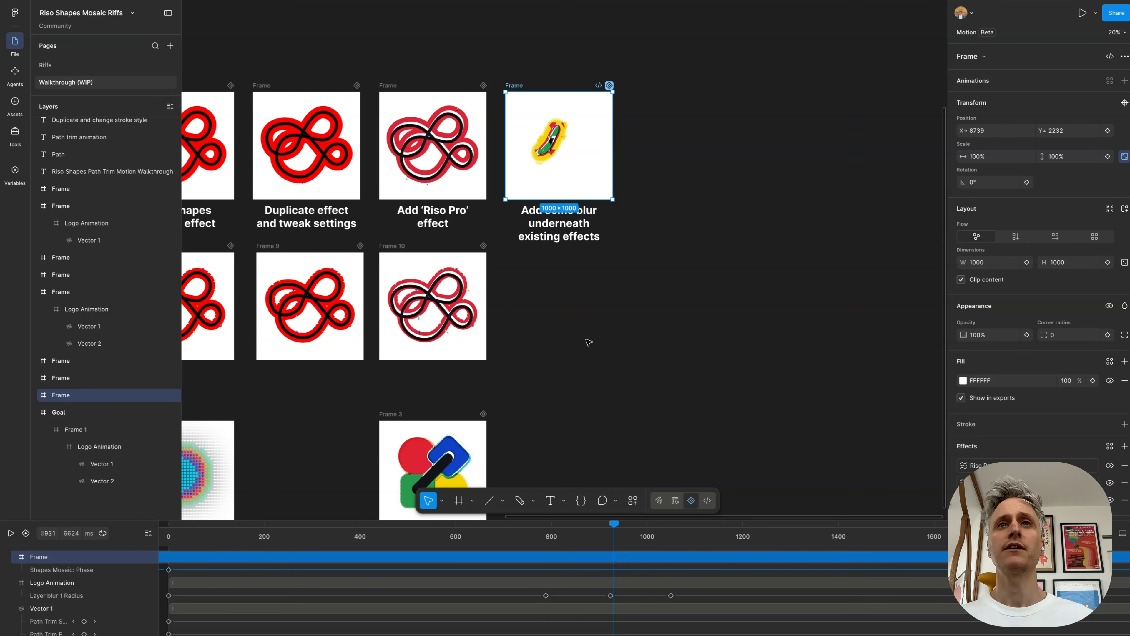
pyautogui.scroll(-2, 546, 322)
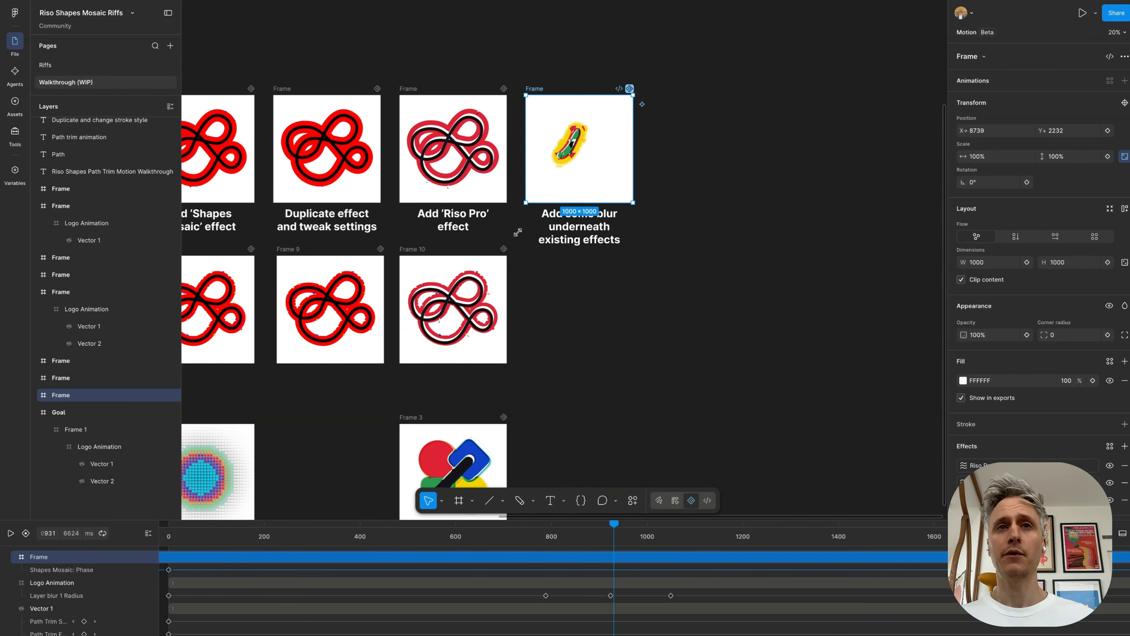
pyautogui.scroll(-5, 445, 267)
# Step: Duplicate Frame 3 and place the copy beside it to demonstrate the blur
pyautogui.click(416, 222)
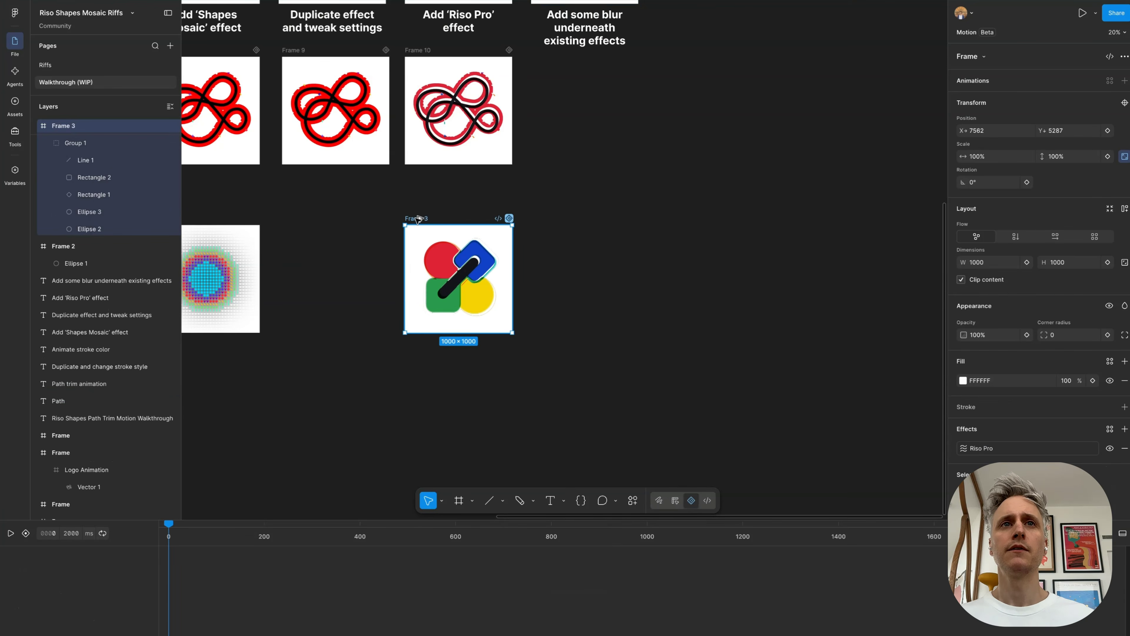
pyautogui.keyDown('alt'); pyautogui.moveTo(416, 222); pyautogui.dragTo(548, 222); pyautogui.keyUp('alt')
pyautogui.scroll(6, 578, 303)
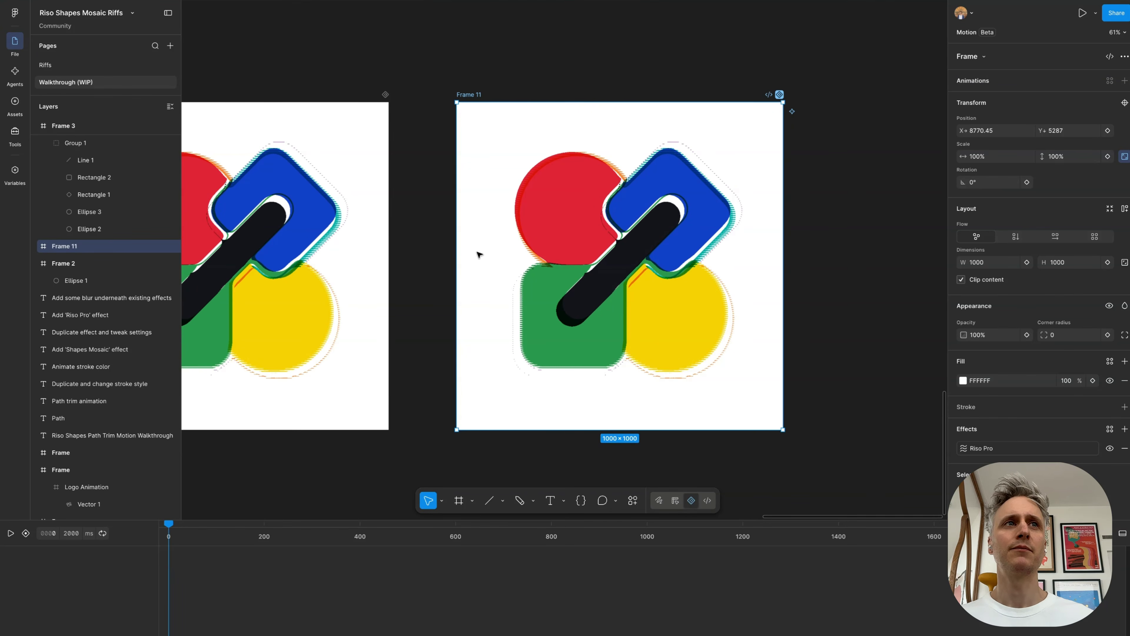
# Step: Locate the Layer blur on Frame 11's Group 1 and hide the frame's Riso Pro effect to view the blurred shapes
pyautogui.click(35, 246)
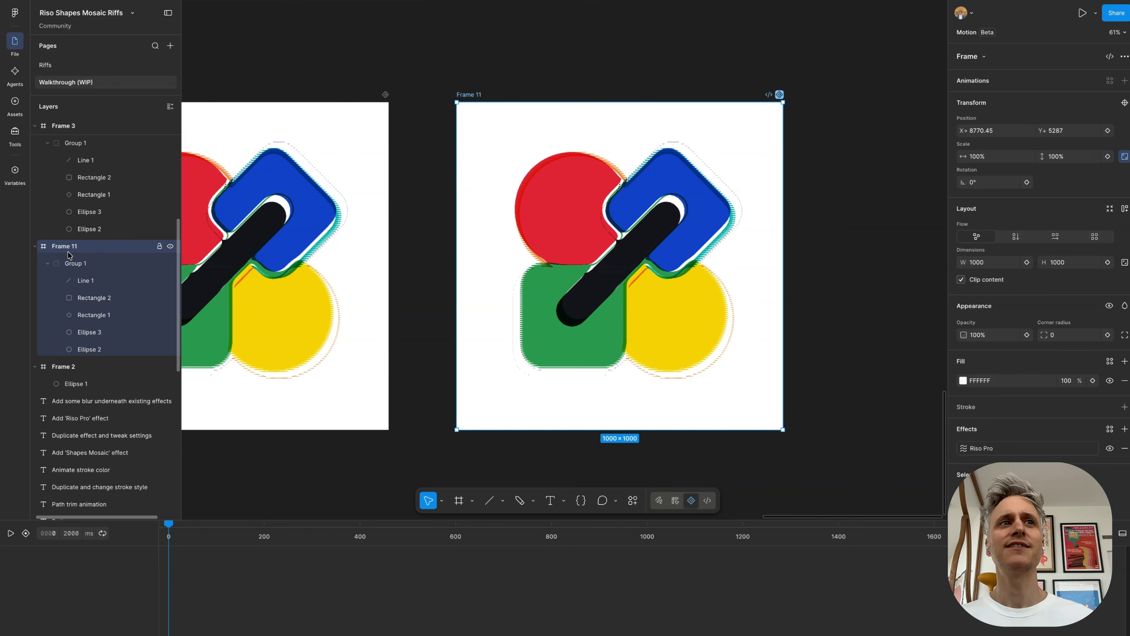
pyautogui.click(81, 263)
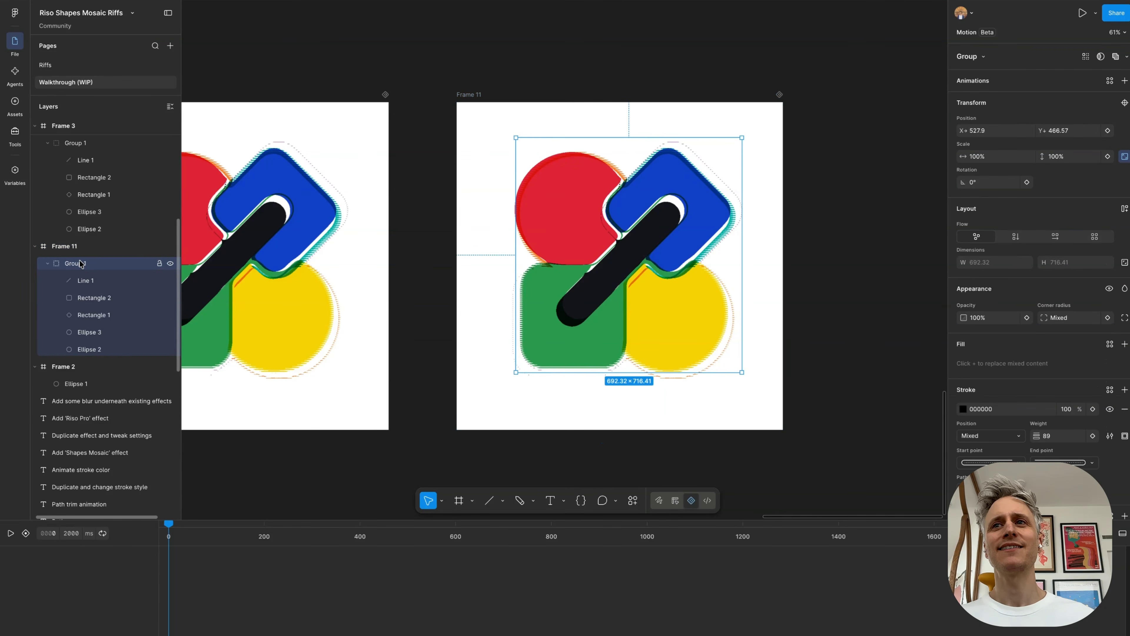
pyautogui.scroll(-2, 983, 365)
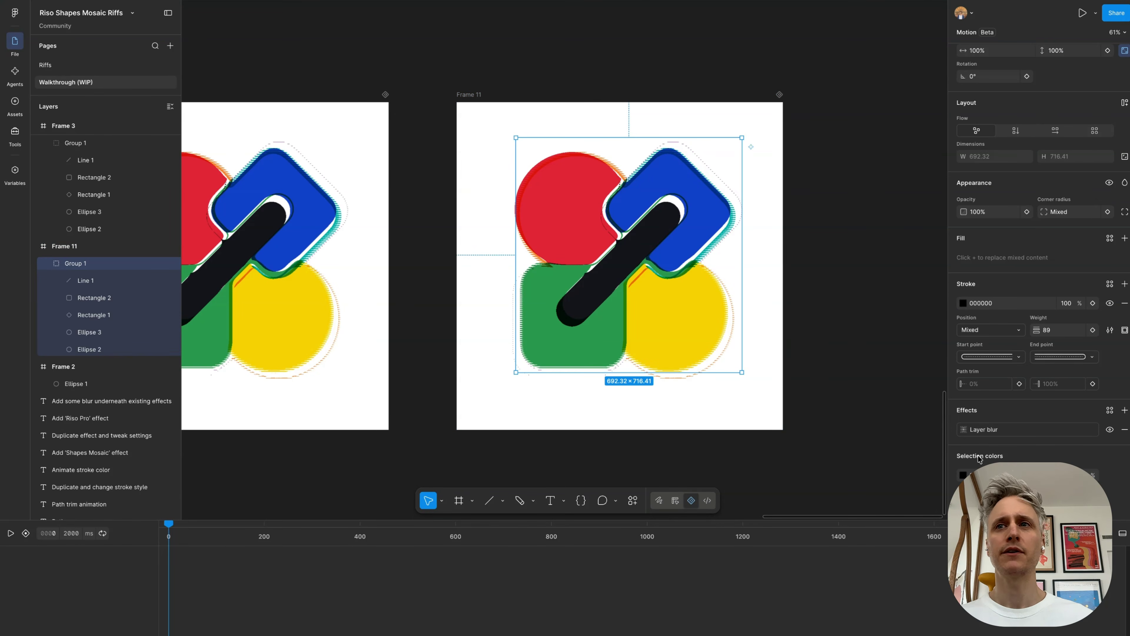
pyautogui.click(111, 246)
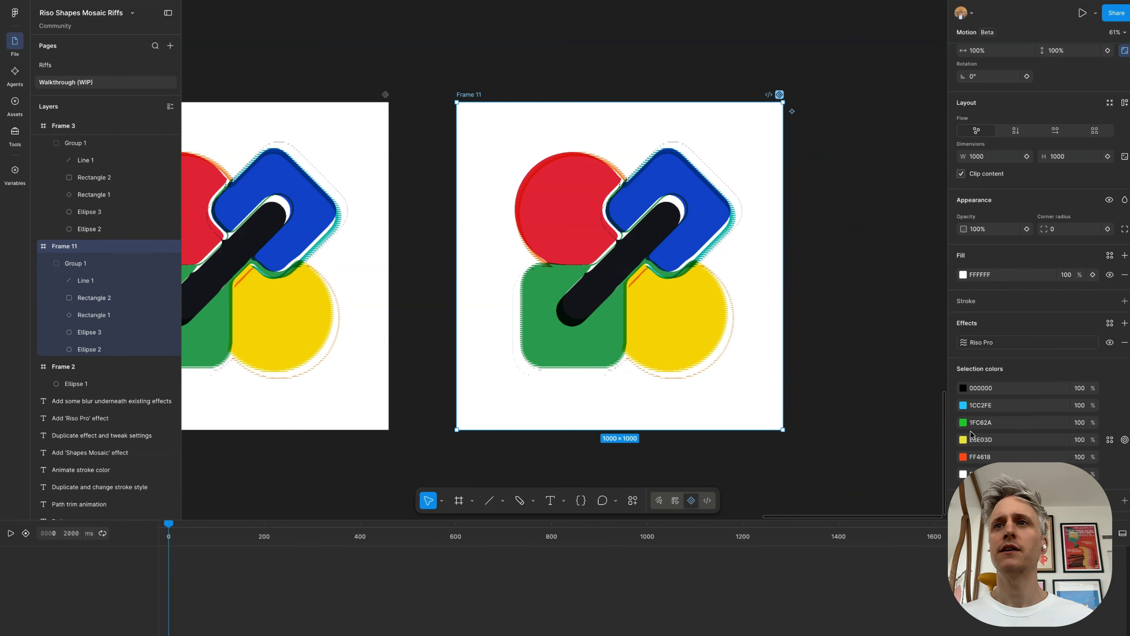
pyautogui.click(1109, 342)
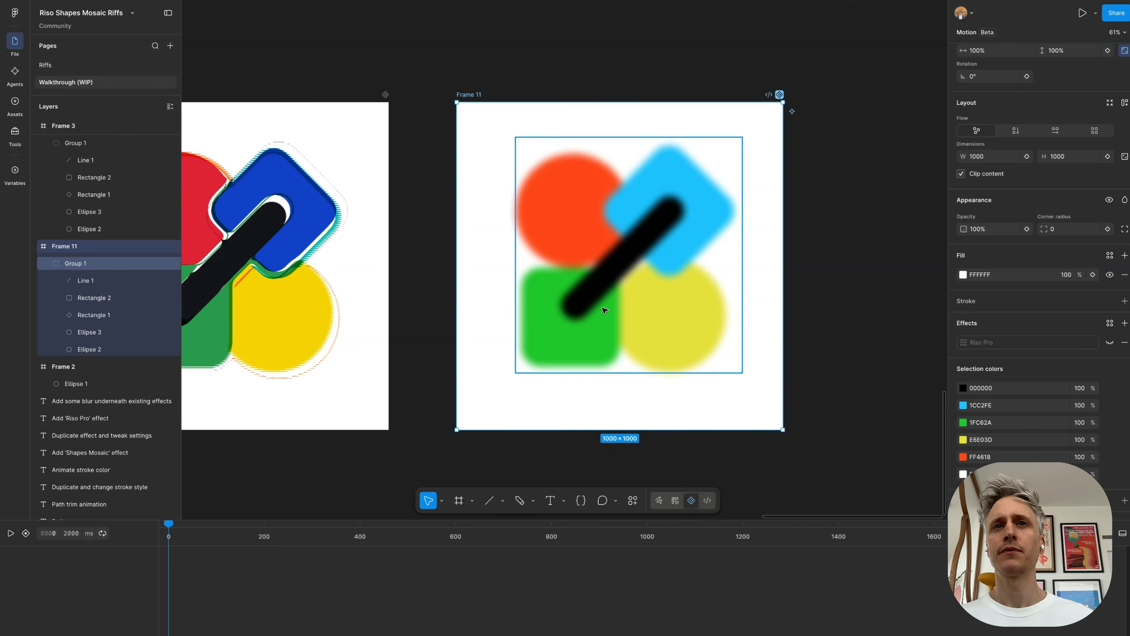
# Step: Adjust the Layer blur on Frame 11's Group 1 to 25.6 and show the frame's Riso Pro effect again
pyautogui.scroll(3, 607, 250)
pyautogui.click(630, 243)
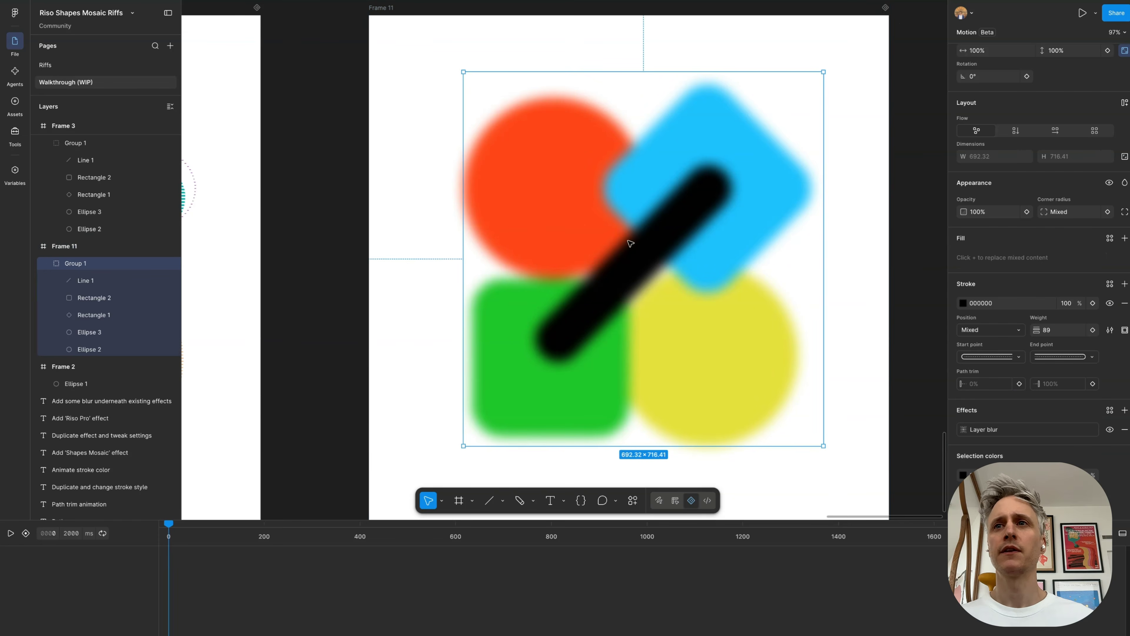
pyautogui.click(964, 429)
pyautogui.moveTo(873, 472); pyautogui.dragTo(968, 450)
pyautogui.moveTo(1057, 454); pyautogui.dragTo(1060, 454)
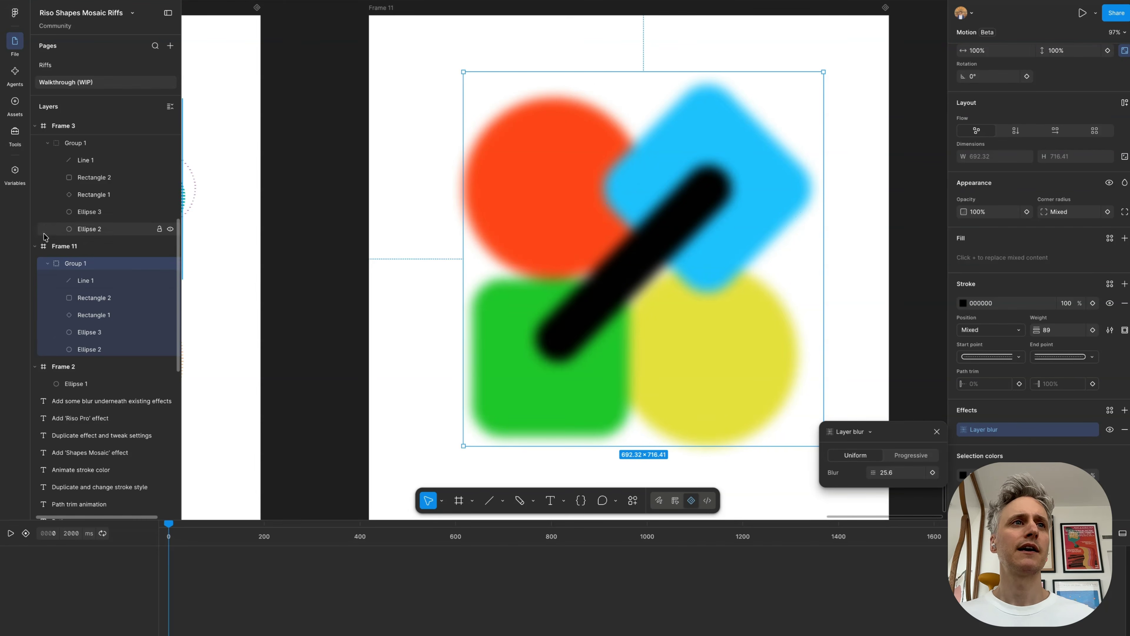
pyautogui.click(59, 247)
pyautogui.click(1109, 343)
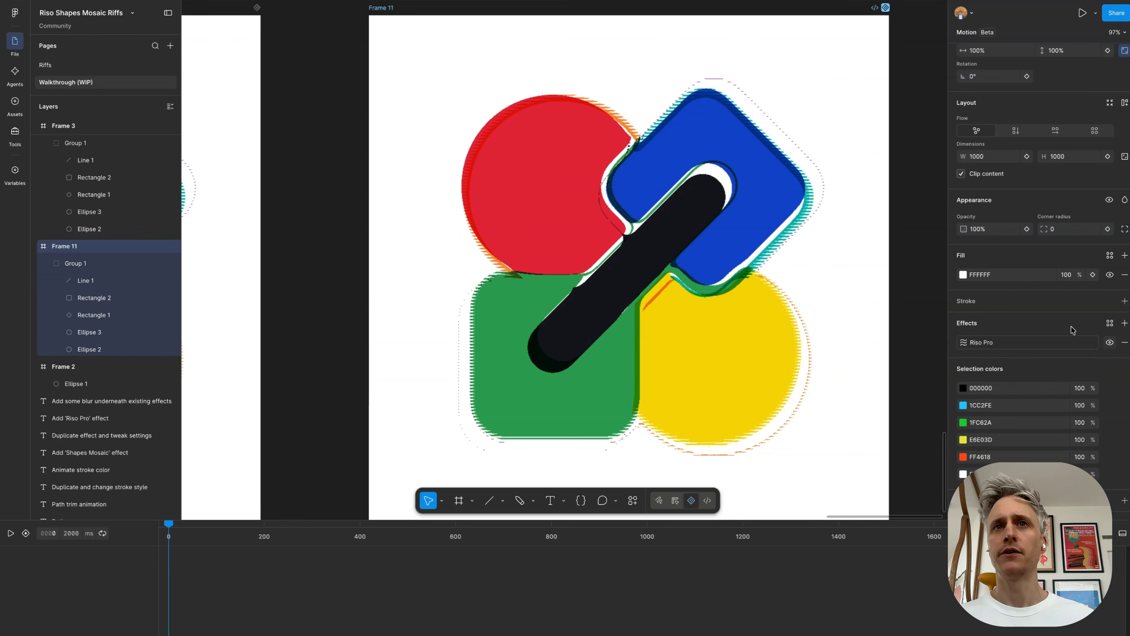
# Step: Set the Layer blur on Frame 11's Group 1 to 31.8 and hide the frame's Riso Pro effect
pyautogui.click(77, 264)
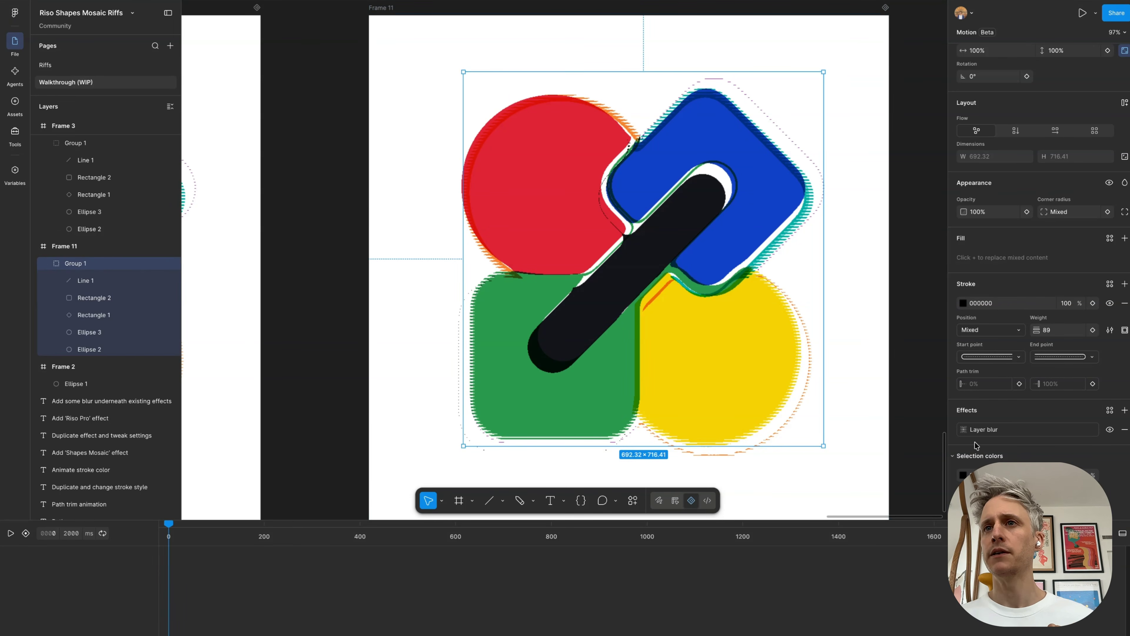
pyautogui.click(964, 430)
pyautogui.moveTo(869, 472); pyautogui.dragTo(933, 475)
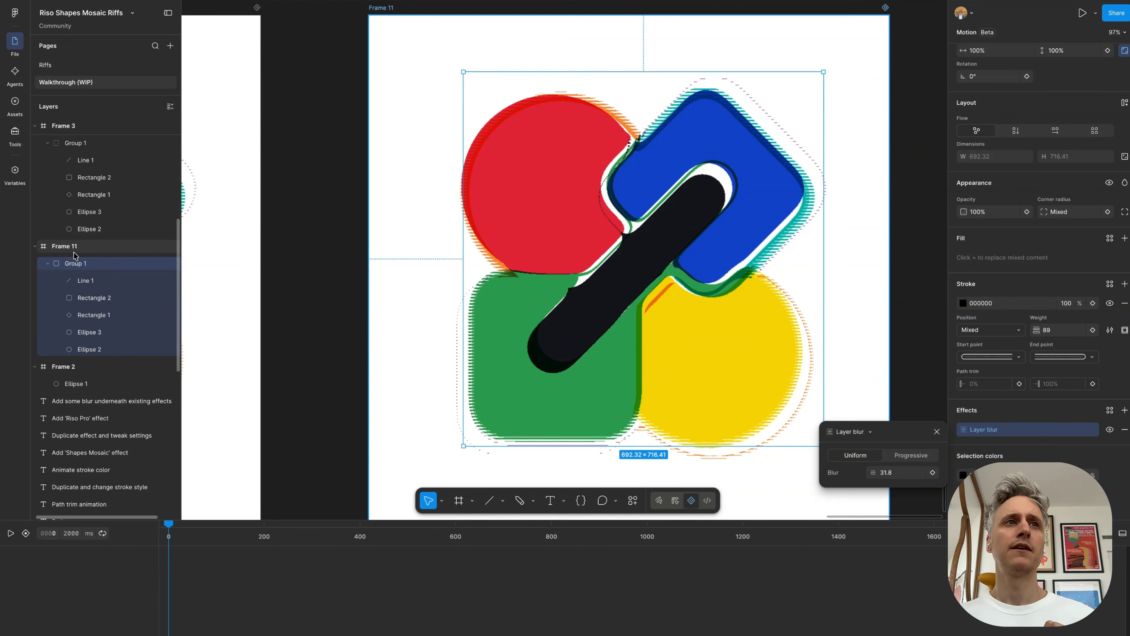
pyautogui.press('Escape')
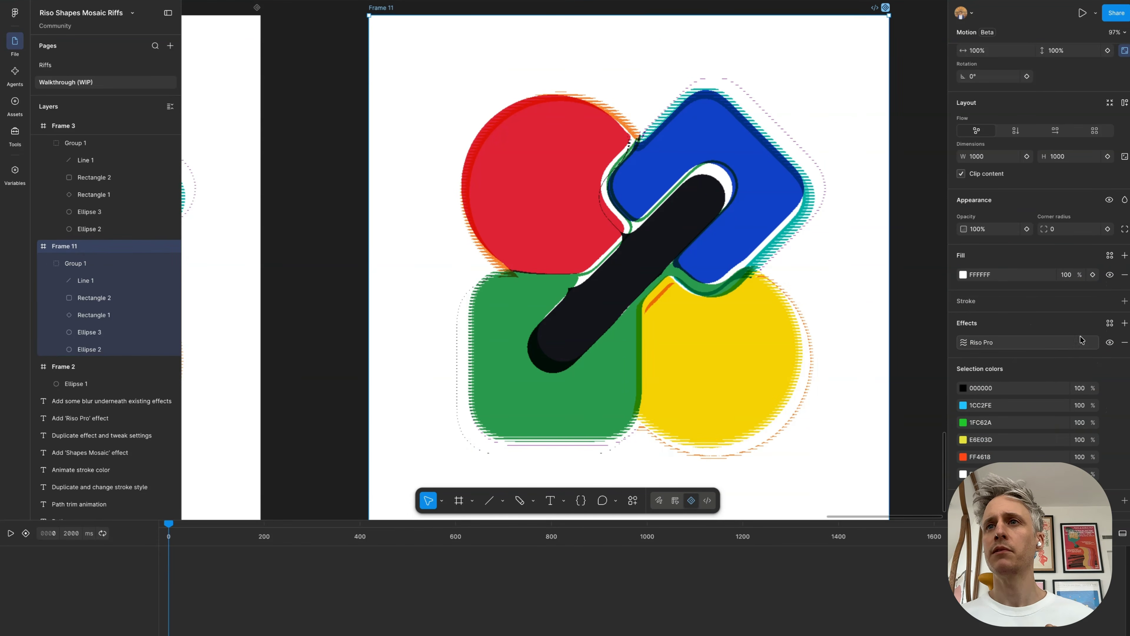
pyautogui.click(1110, 342)
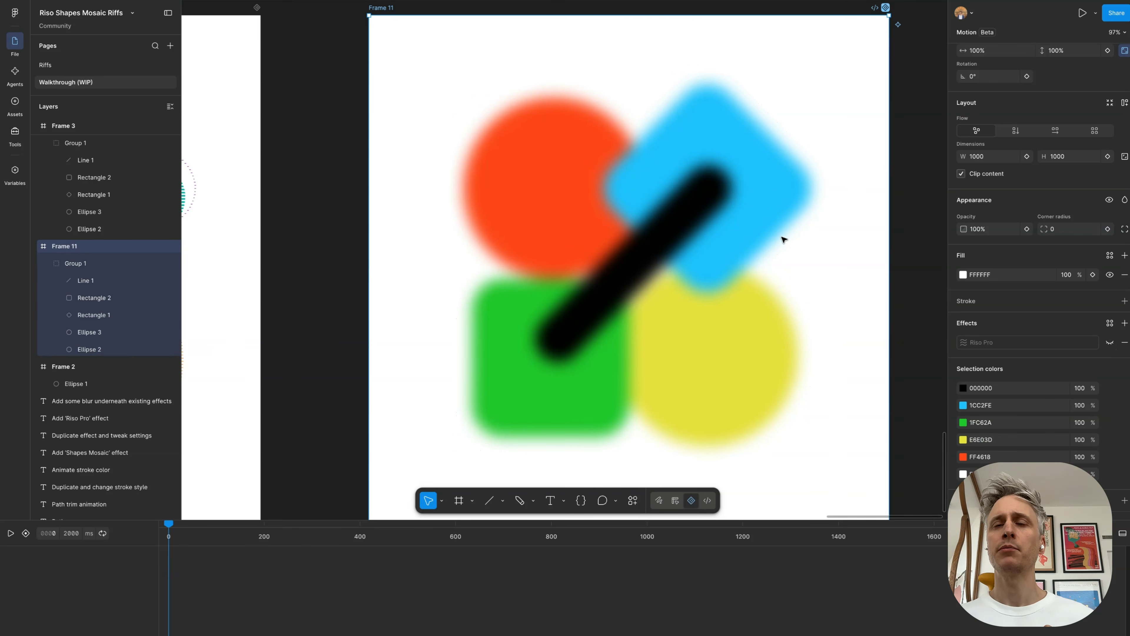
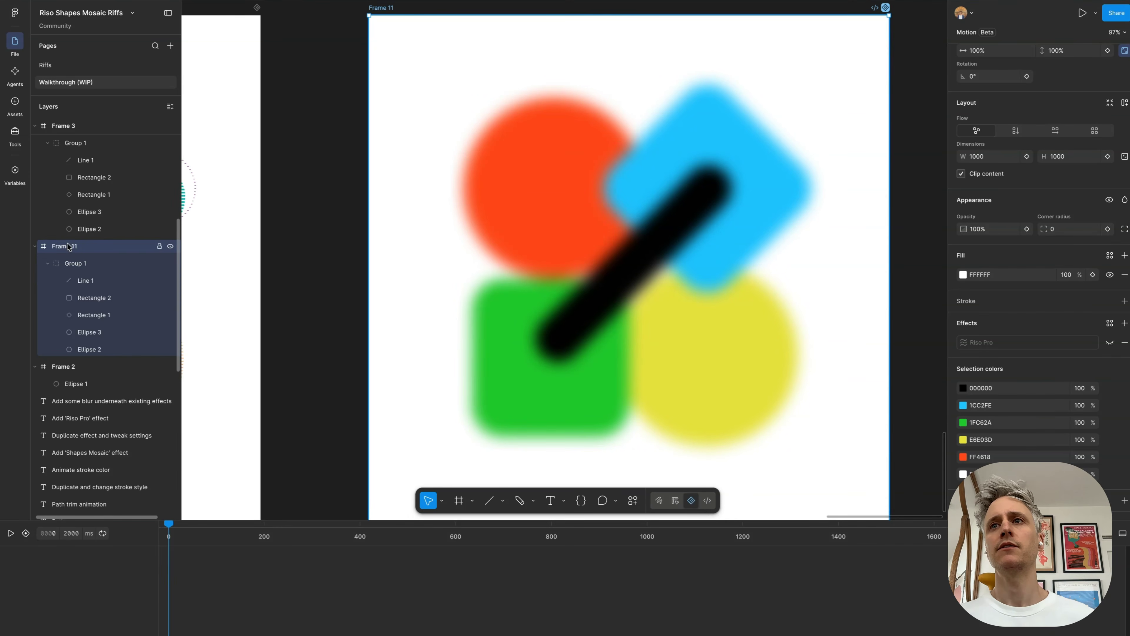
# Step: Show Frame 11's Riso Pro effect again and set its Dither Type to Noise
pyautogui.click(1109, 342)
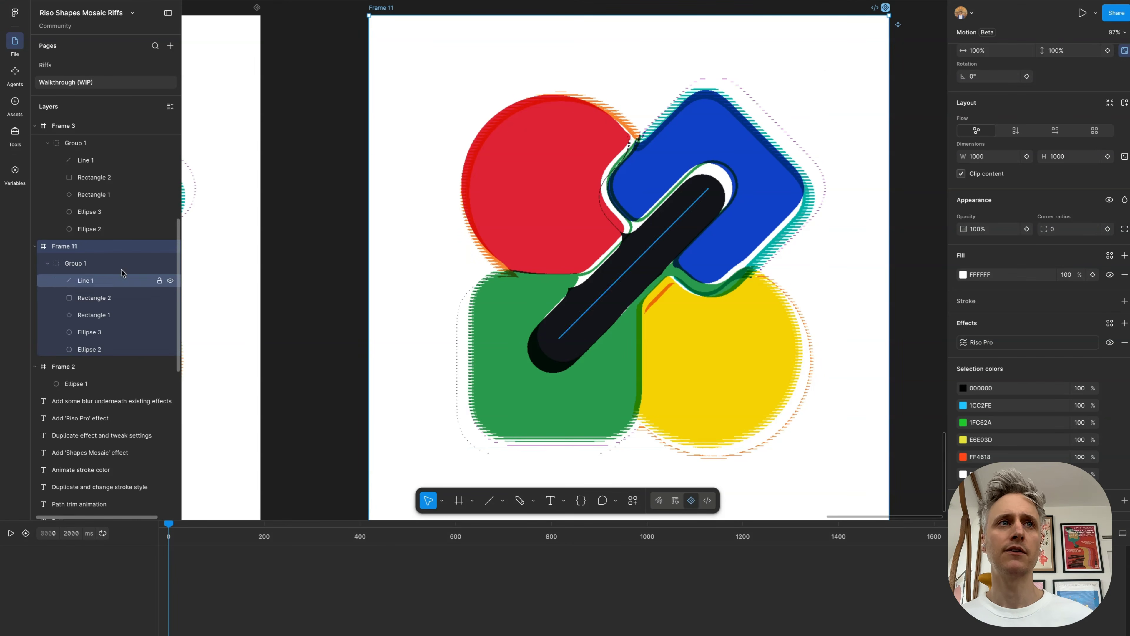
pyautogui.click(966, 344)
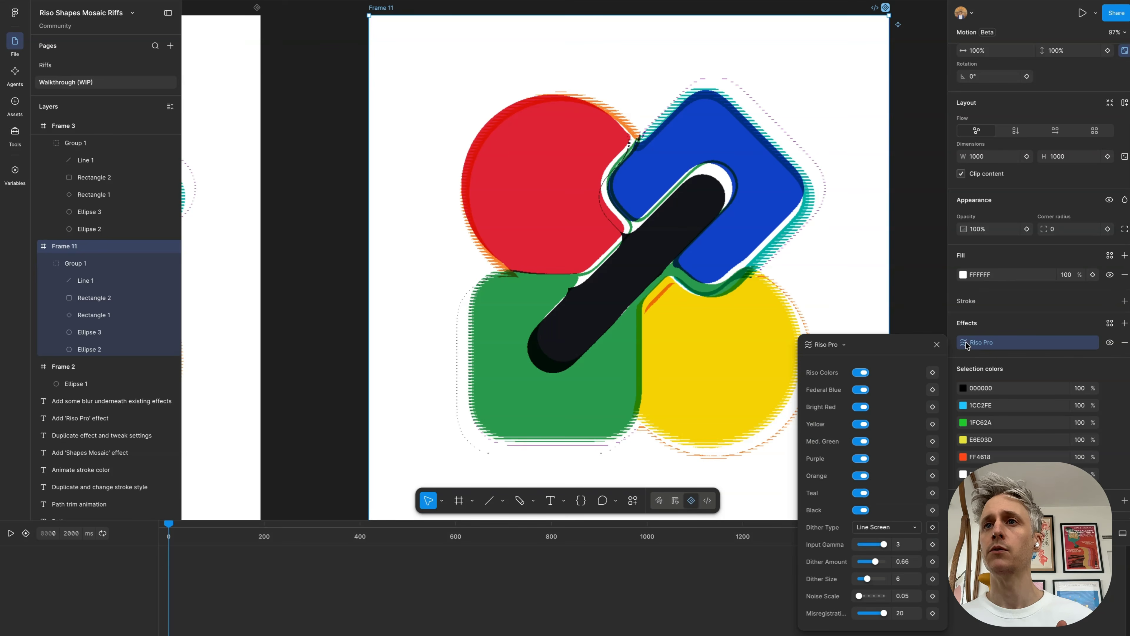
pyautogui.click(884, 527)
pyautogui.click(879, 560)
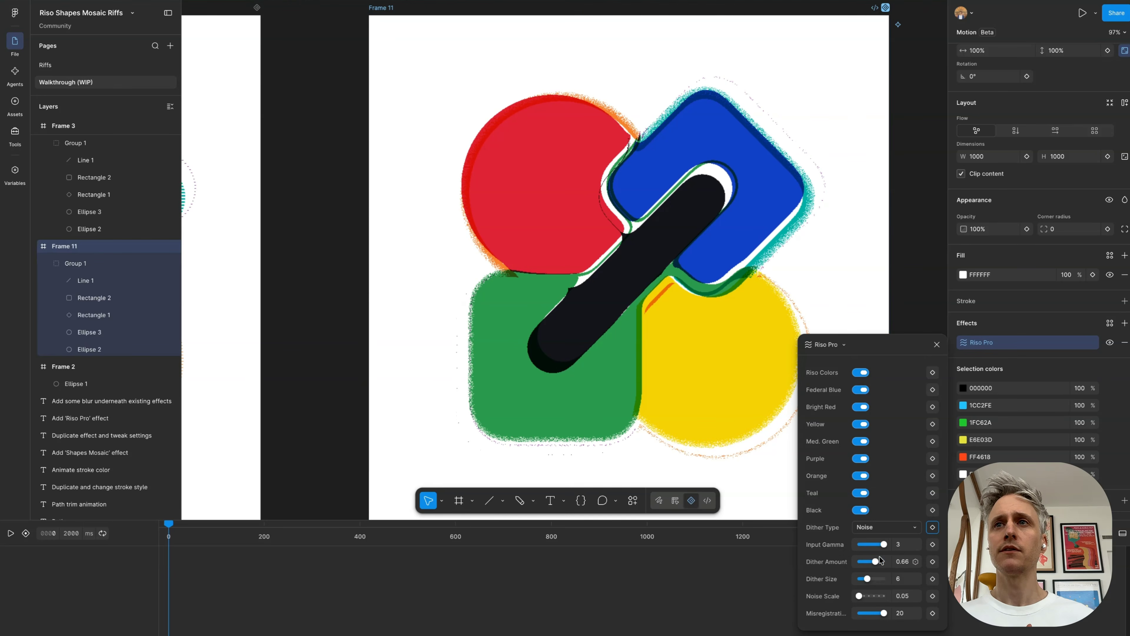
# Step: Raise the Layer blur on Frame 11's Group 1 and settle it at 42.2
pyautogui.click(91, 264)
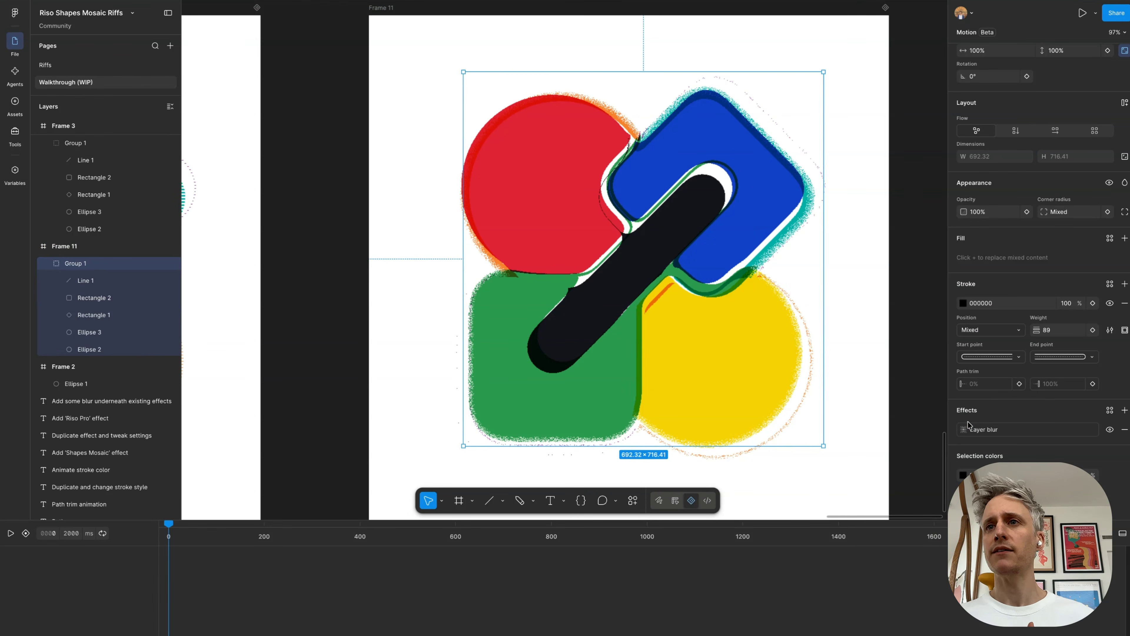
pyautogui.click(965, 429)
pyautogui.moveTo(870, 472); pyautogui.dragTo(534, 454)
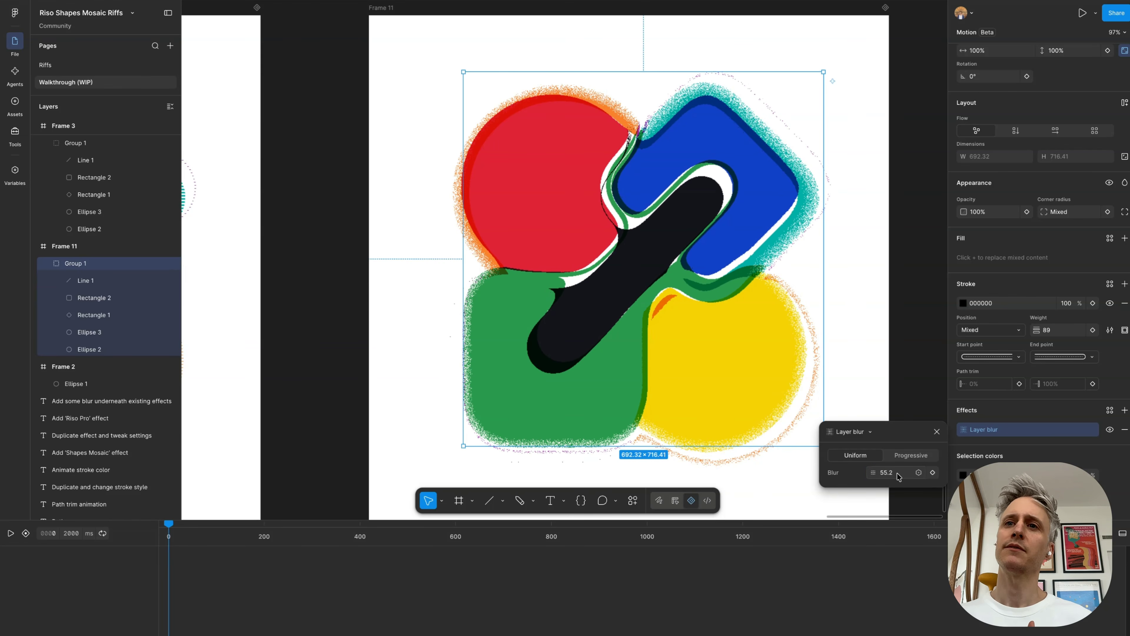
pyautogui.moveTo(873, 473); pyautogui.dragTo(752, 459)
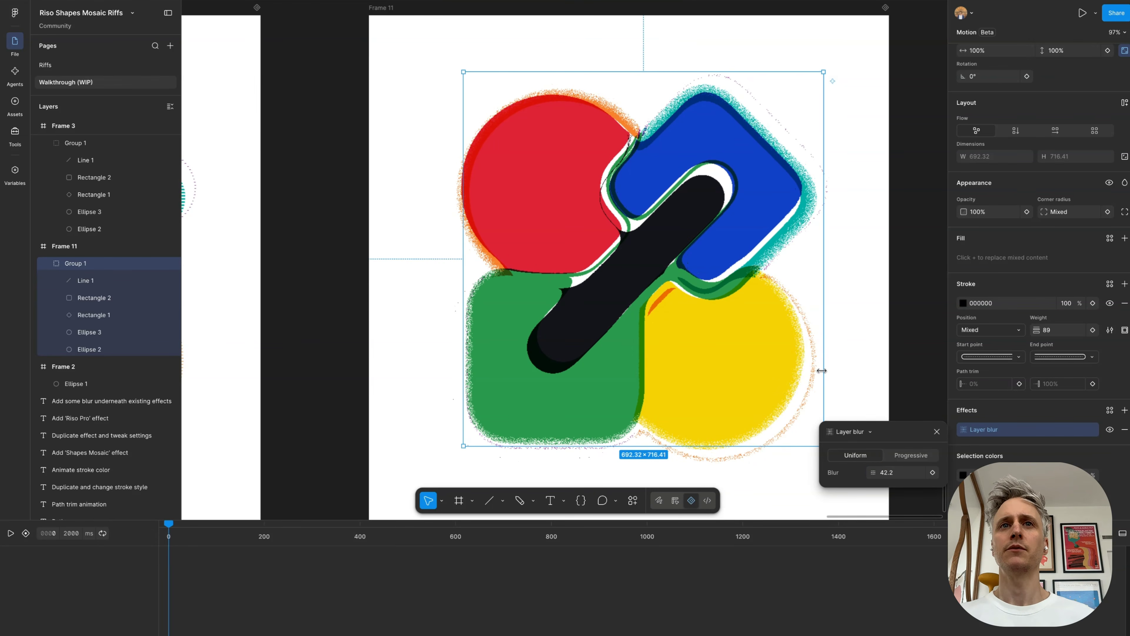
# Step: Duplicate Frame 10 and place the copy beside it, below the "Add some blur underneath existing effects" heading
pyautogui.scroll(-5, 823, 373)
pyautogui.scroll(4, 824, 374)
pyautogui.scroll(-5, 823, 373)
pyautogui.scroll(4, 822, 373)
pyautogui.scroll(3, 767, 328)
pyautogui.scroll(-4, 766, 328)
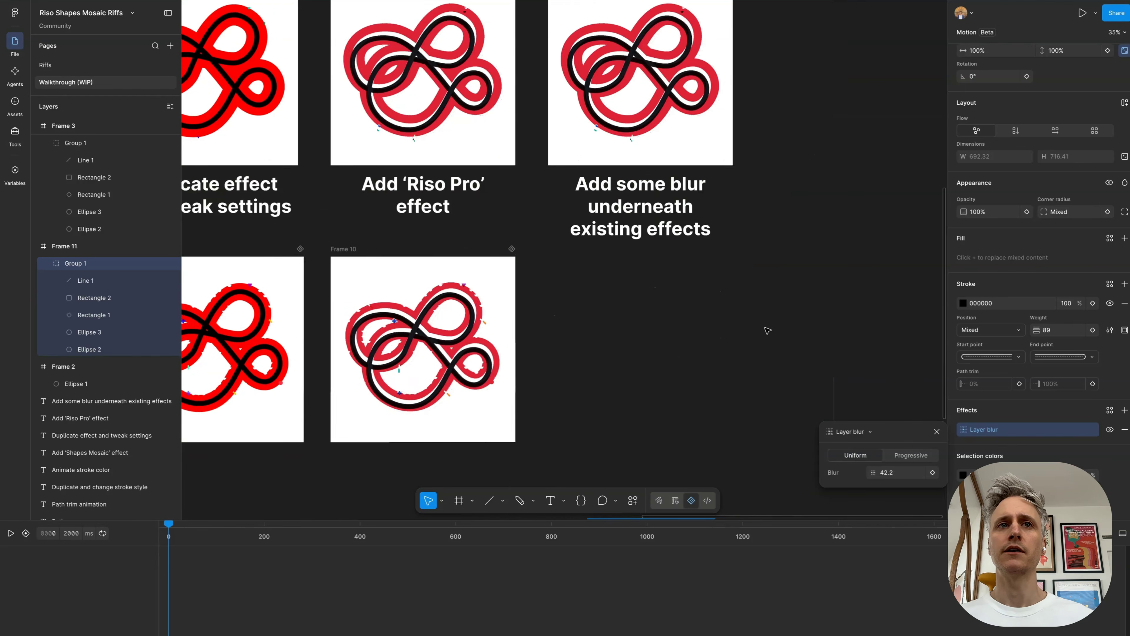
pyautogui.moveTo(349, 190); pyautogui.dragTo(566, 192)
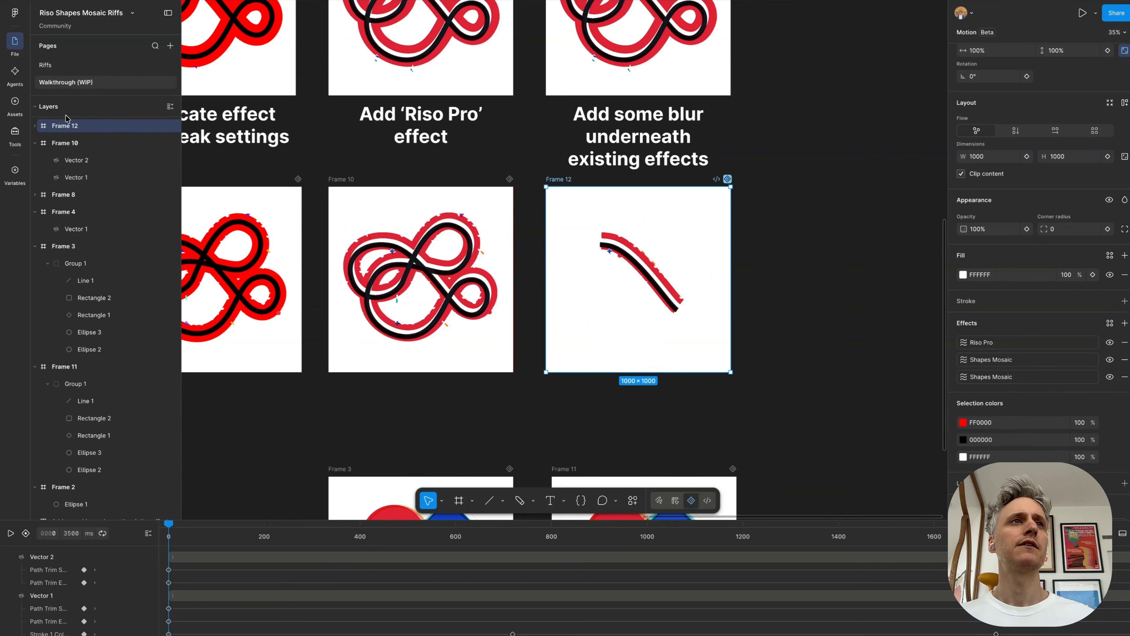
# Step: Wrap Vector 1 and Vector 2 of Frame 12 together in a nested frame
pyautogui.click(36, 126)
pyautogui.click(69, 143)
pyautogui.keyDown('shift'); pyautogui.click(75, 160); pyautogui.keyUp('shift')
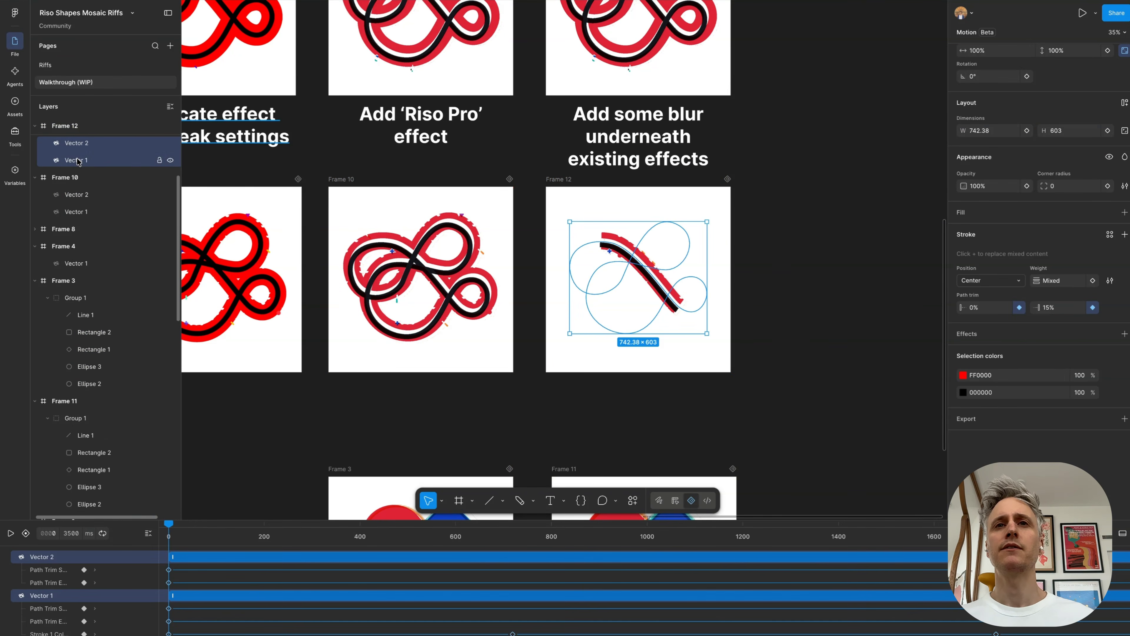
pyautogui.rightClick(78, 161)
pyautogui.click(110, 301)
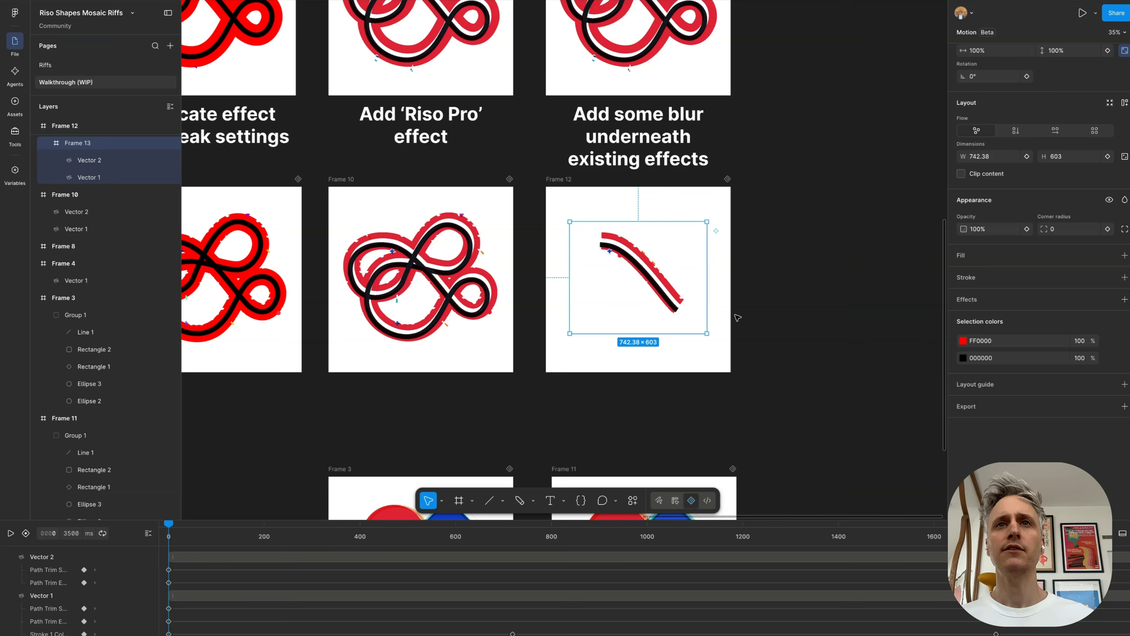
# Step: Move the playhead of Frame 12's animation to 1230 ms
pyautogui.scroll(2, 737, 317)
pyautogui.scroll(5, 737, 317)
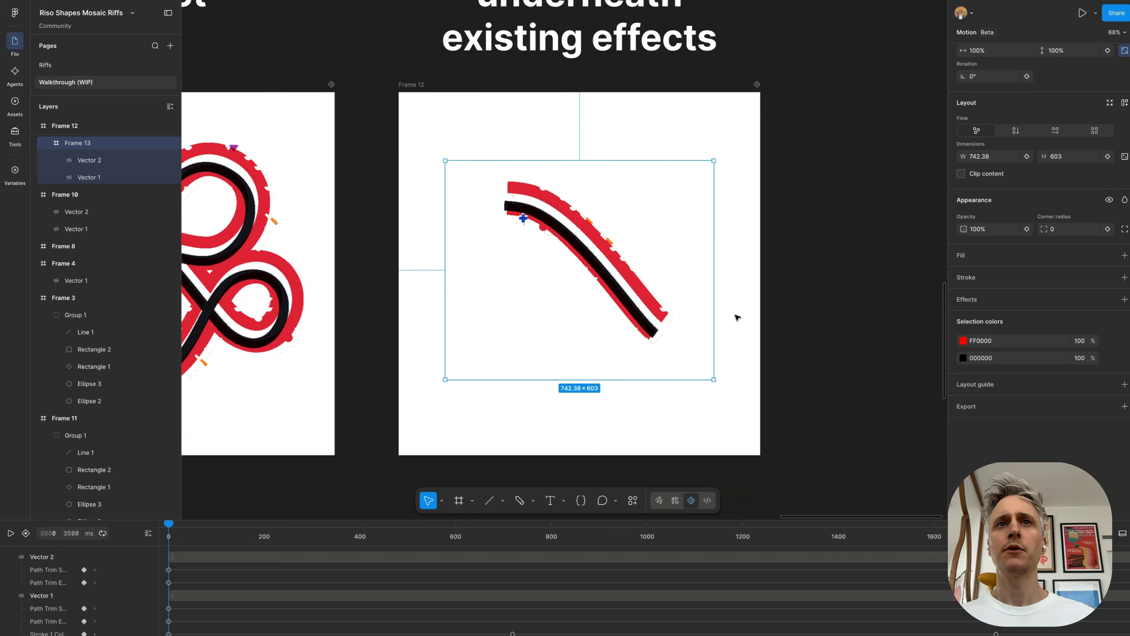
pyautogui.moveTo(397, 540)
pyautogui.mouseDown()
pyautogui.moveTo(781, 513)
pyautogui.moveTo(895, 517)
pyautogui.moveTo(757, 515)
pyautogui.mouseUp()
pyautogui.scroll(5, 673, 117)
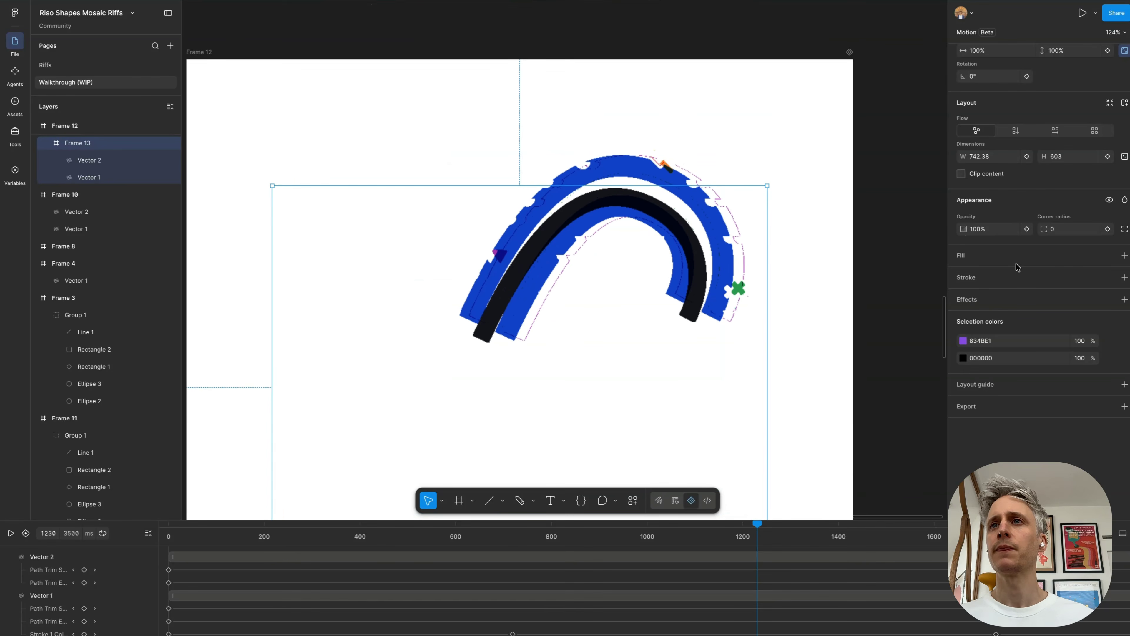
# Step: Add a uniform Layer blur of 24.8 to the nested Frame 13 inside Frame 12
pyautogui.click(119, 164)
pyautogui.scroll(3, 80, 209)
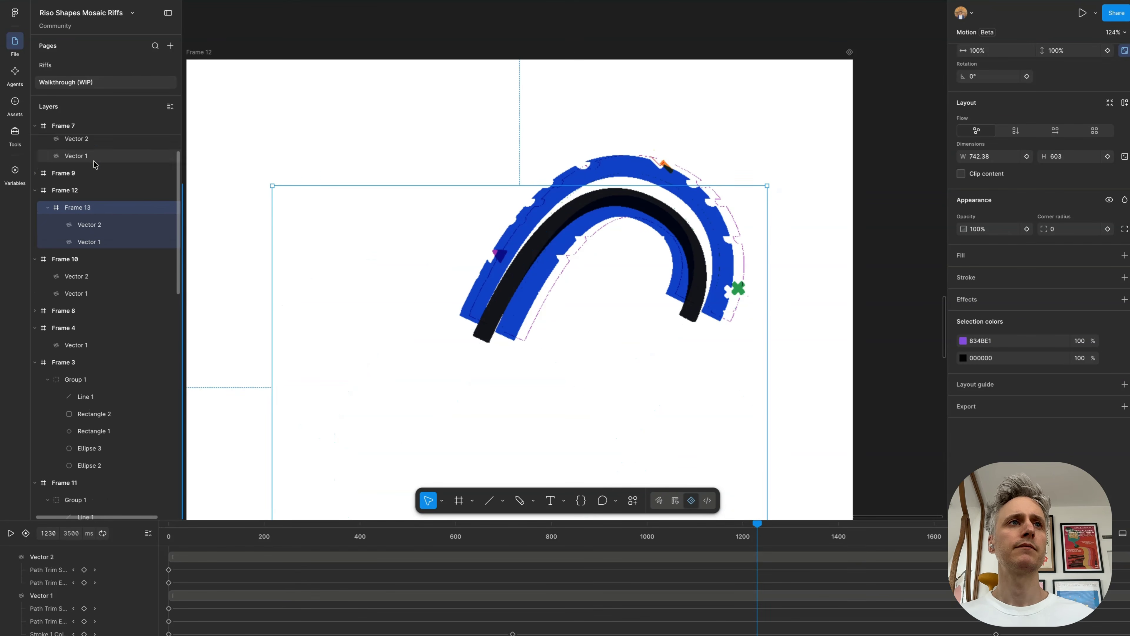
pyautogui.click(1123, 301)
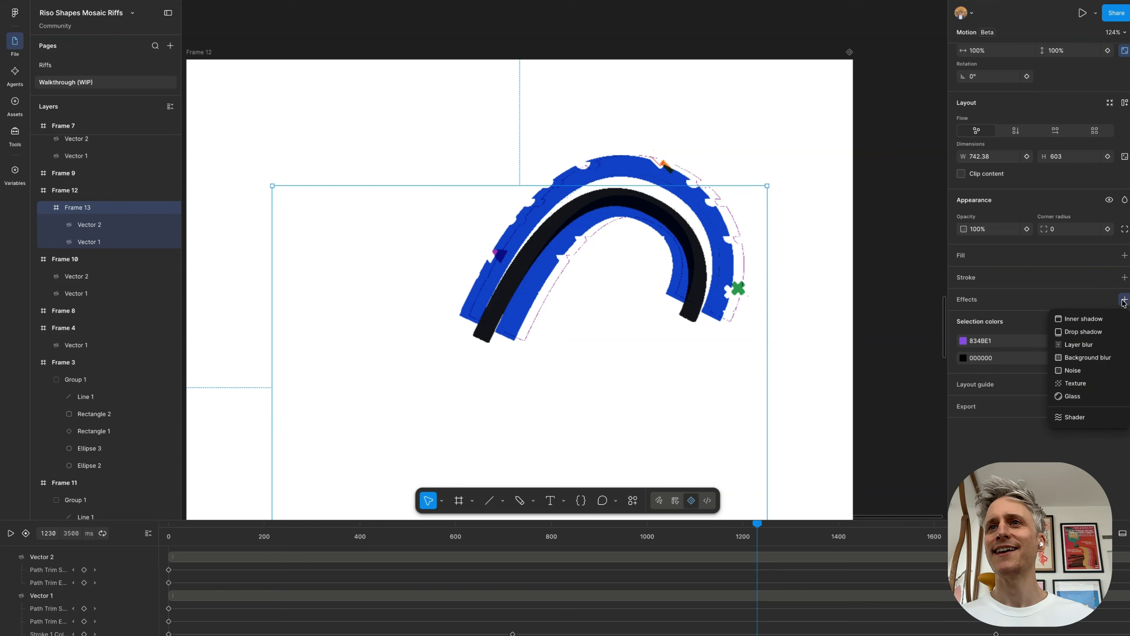
pyautogui.click(1074, 345)
pyautogui.moveTo(873, 362); pyautogui.dragTo(1099, 367)
pyautogui.moveTo(13, 370); pyautogui.dragTo(1095, 348)
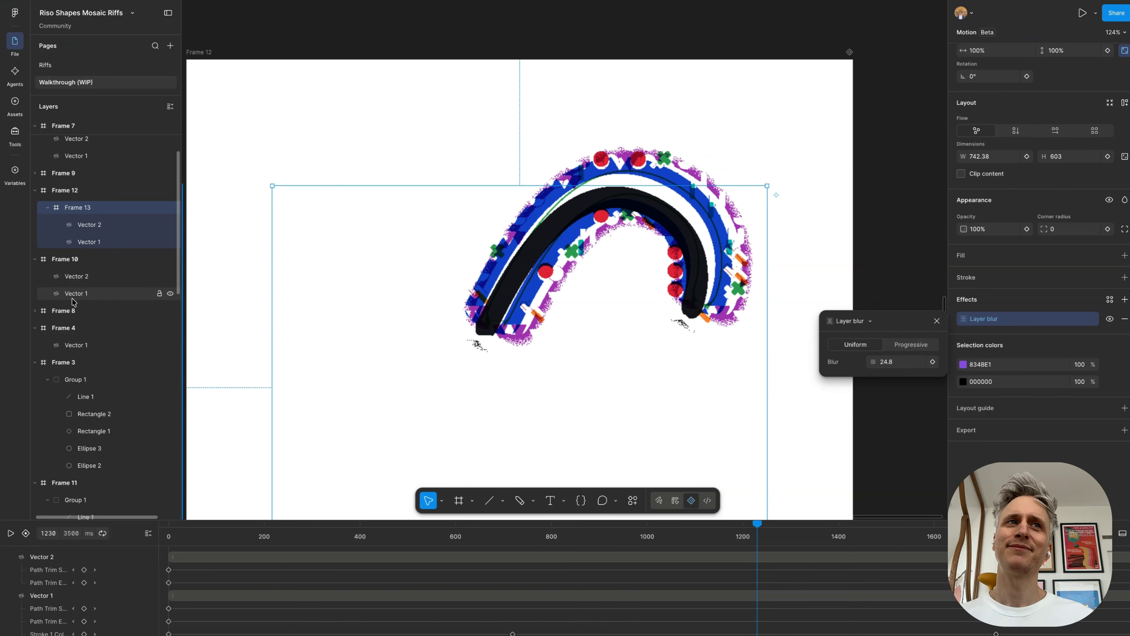
# Step: Hide Frame 12's Riso Pro effect to view the mosaic shapes over the blurred paths
pyautogui.click(89, 190)
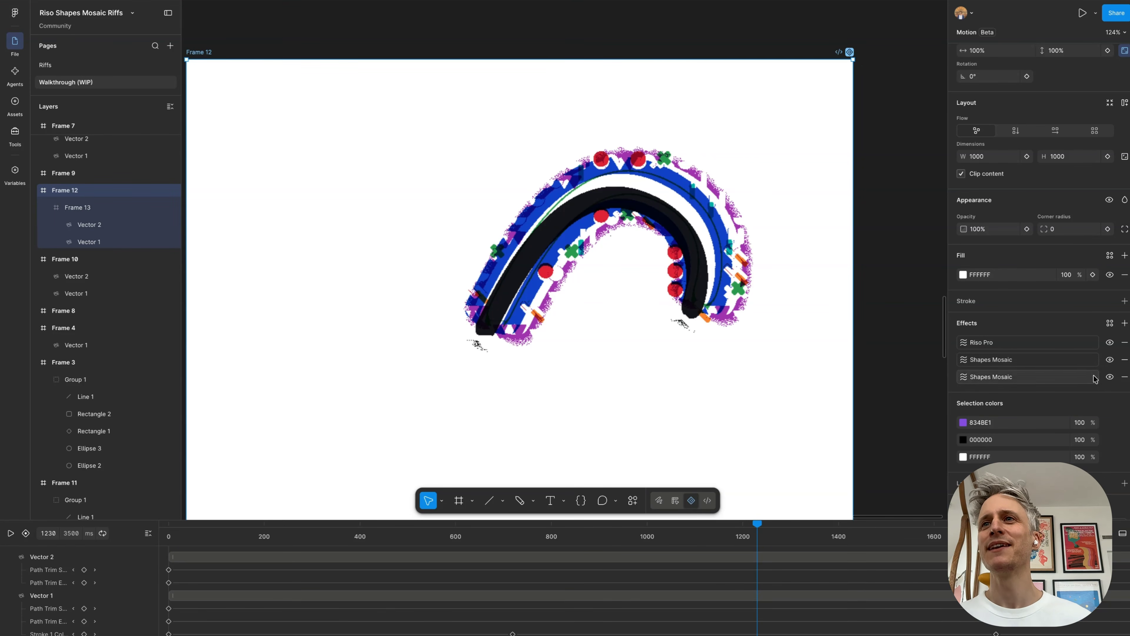
pyautogui.click(1108, 342)
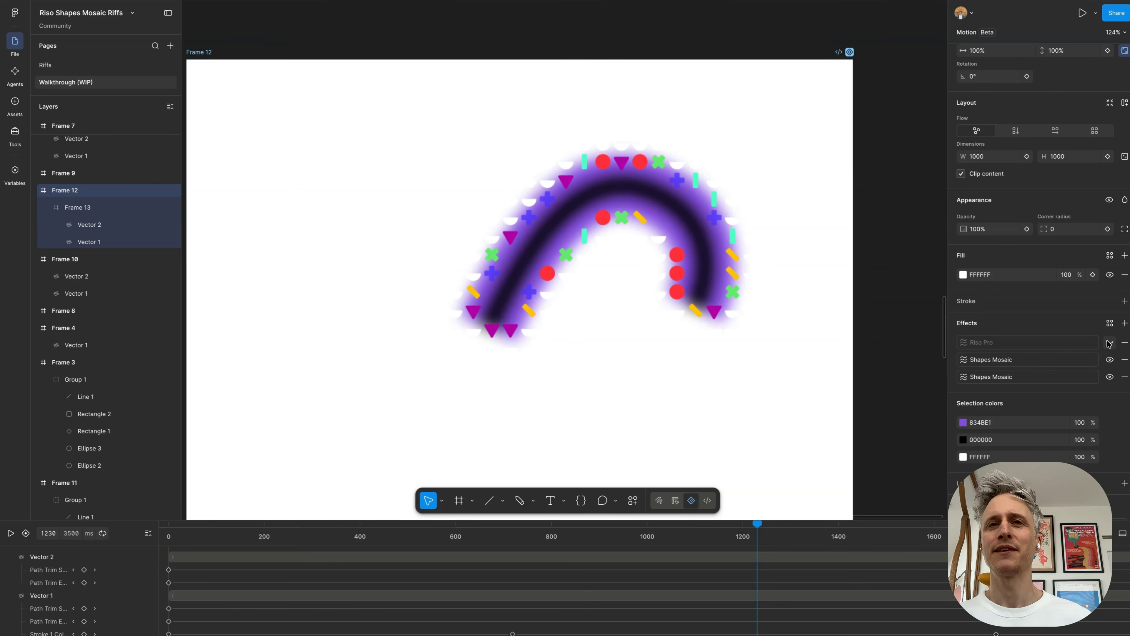
pyautogui.scroll(-10, 767, 310)
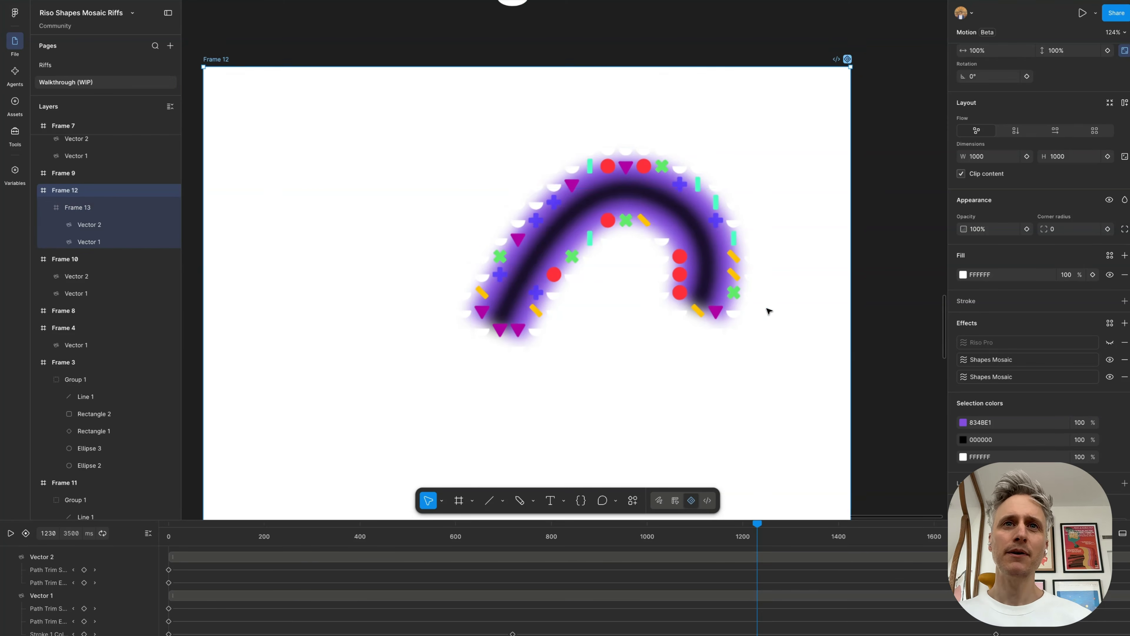
# Step: Lower the Layer blur on Frame 2's Ellipse 1 to 0 to demonstrate the mosaic without blur
pyautogui.scroll(-5, 768, 309)
pyautogui.hscroll(-4, 768, 309)
pyautogui.scroll(10, 445, 306)
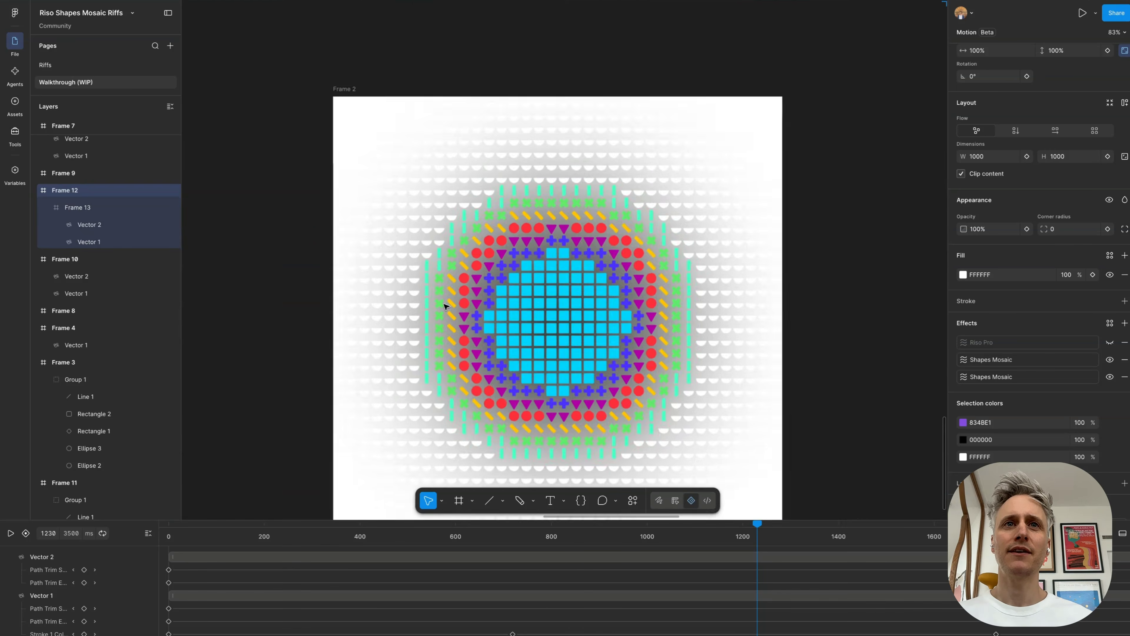
pyautogui.scroll(-2, 446, 305)
pyautogui.click(561, 232)
pyautogui.scroll(-4, 561, 232)
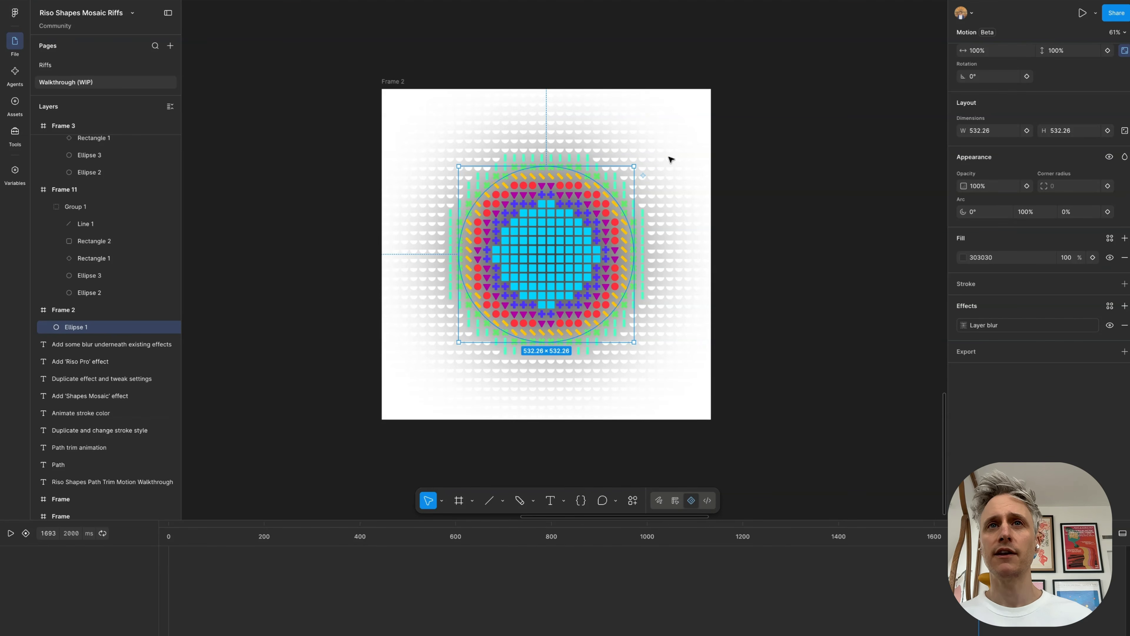
pyautogui.click(95, 313)
pyautogui.click(112, 327)
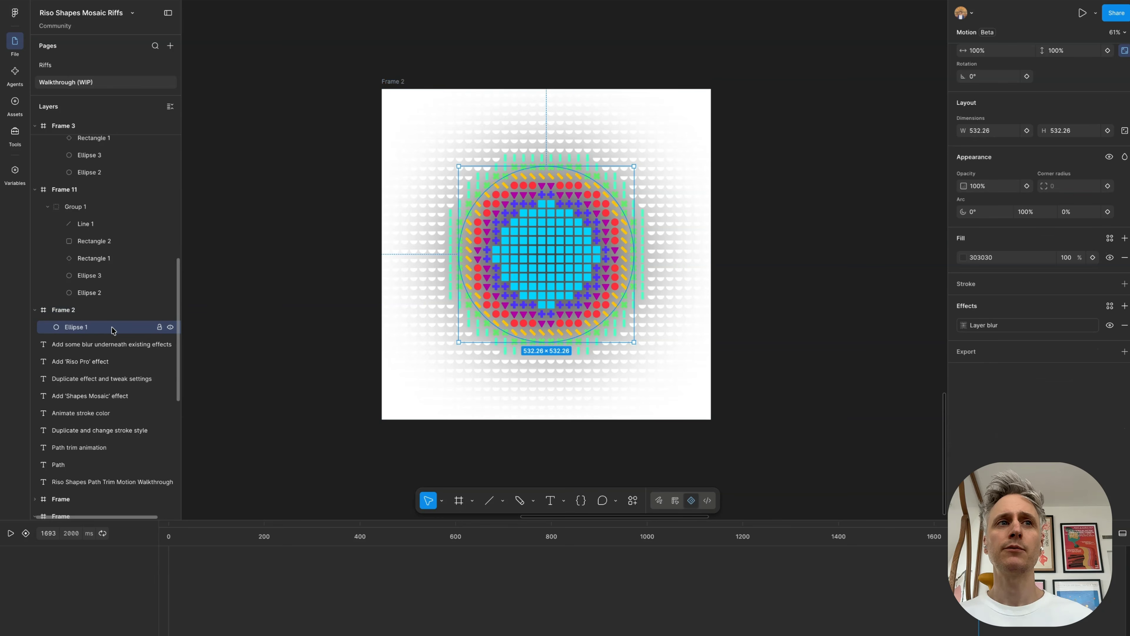
pyautogui.click(963, 328)
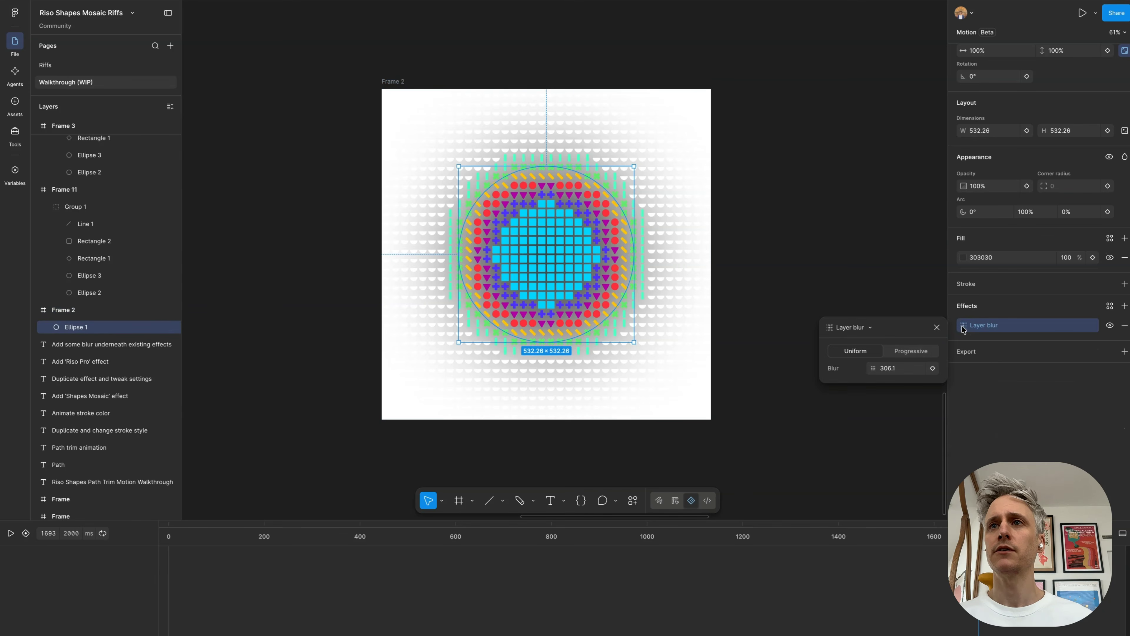
pyautogui.moveTo(871, 369); pyautogui.dragTo(1044, 323)
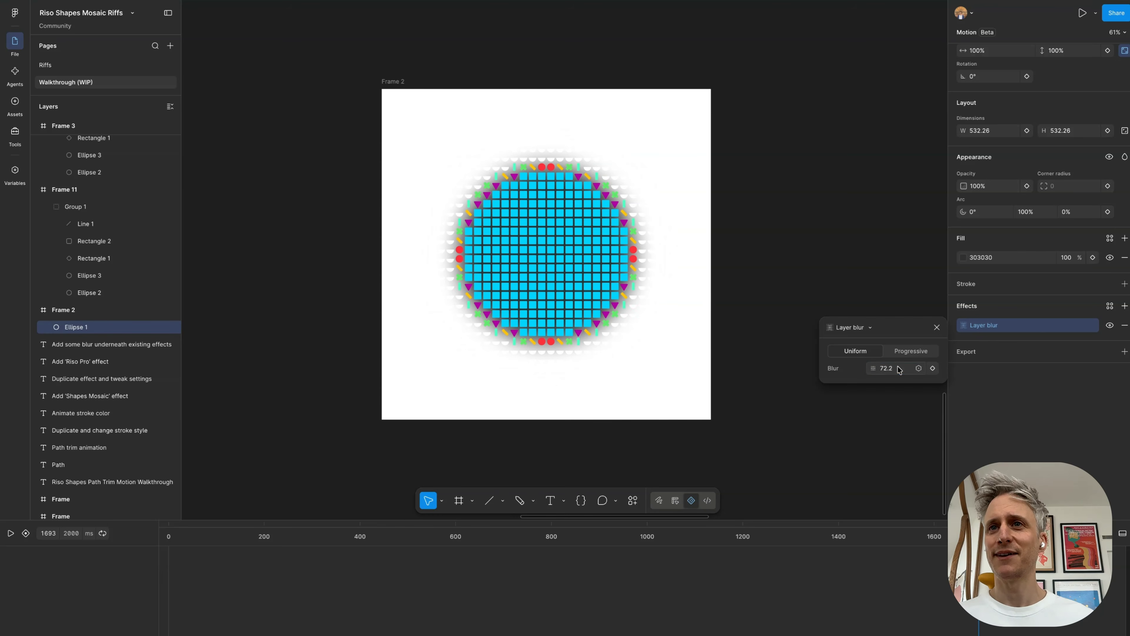
pyautogui.write('0')
pyautogui.press('Return')
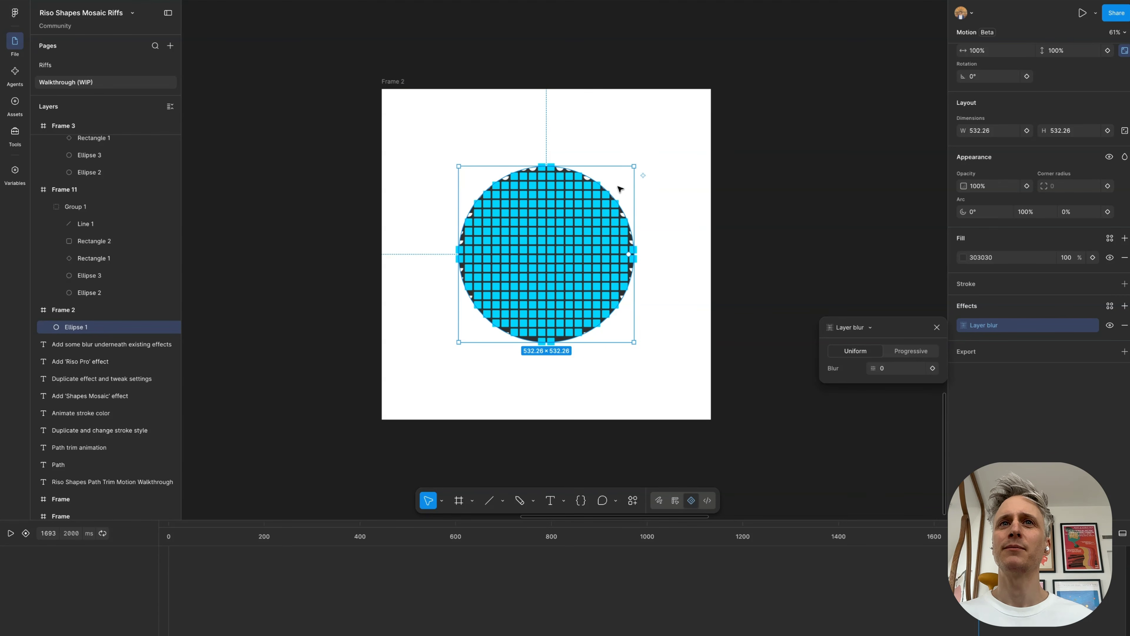
# Step: Increase the Layer blur on Frame 2's Ellipse 1 gradually to 208
pyautogui.moveTo(873, 368); pyautogui.dragTo(698, 343)
pyautogui.moveTo(841, 341); pyautogui.dragTo(678, 209)
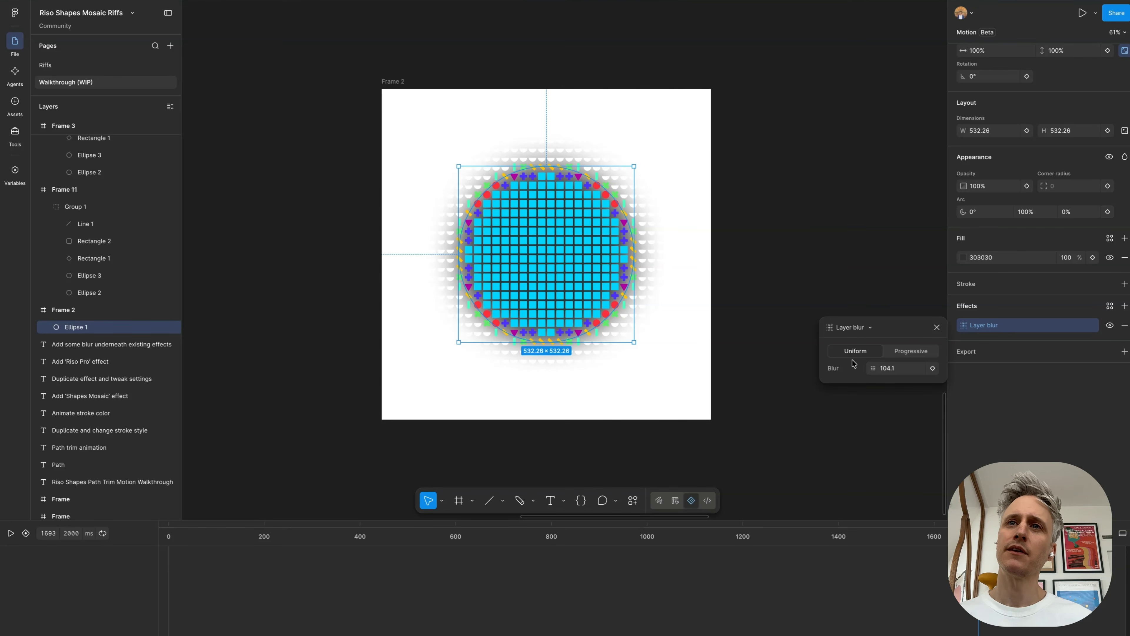
pyautogui.moveTo(867, 365); pyautogui.dragTo(106, 377)
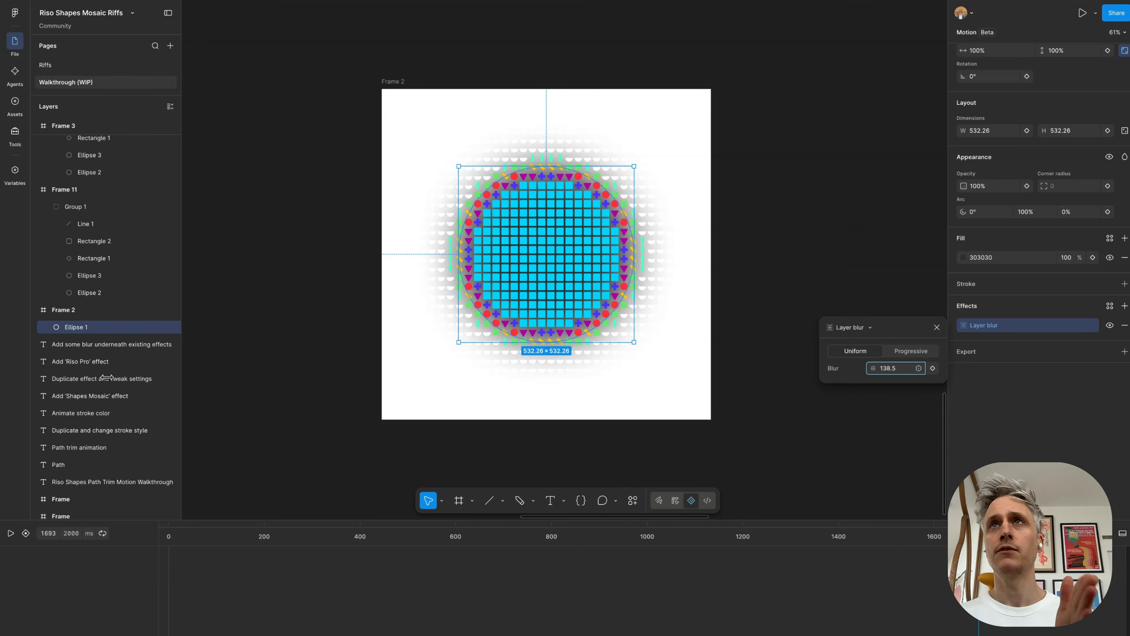
pyautogui.moveTo(107, 378); pyautogui.dragTo(755, 380)
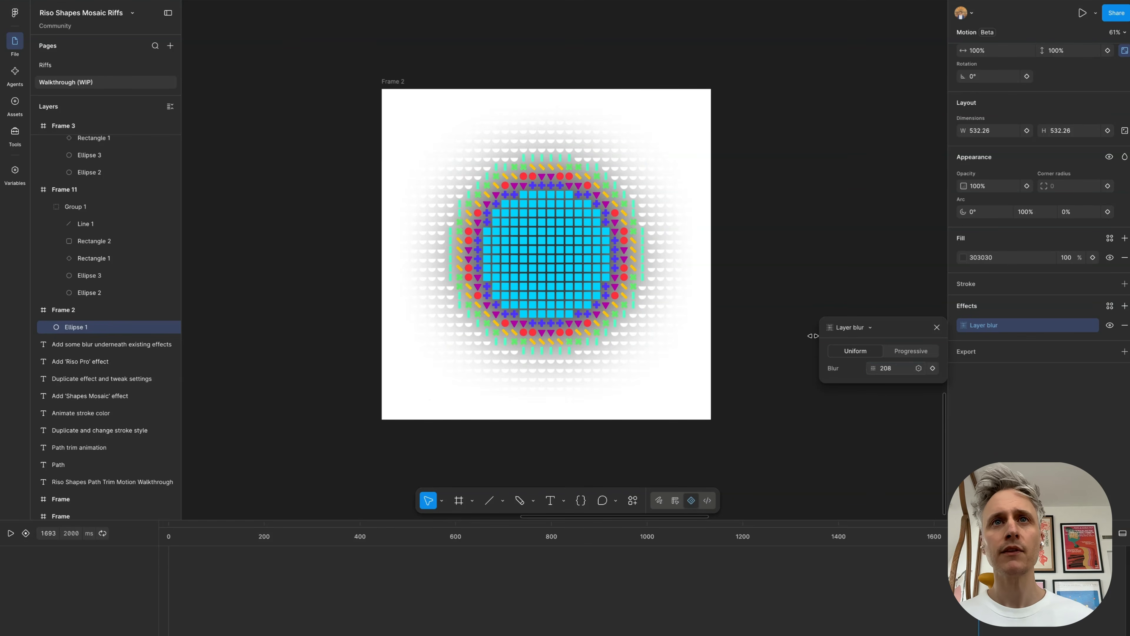
# Step: Return to Frame 12 and set the Layer blur on its nested Frame 13 to 31.8
pyautogui.scroll(-5, 387, 181)
pyautogui.scroll(-3, 387, 181)
pyautogui.scroll(5, 453, 93)
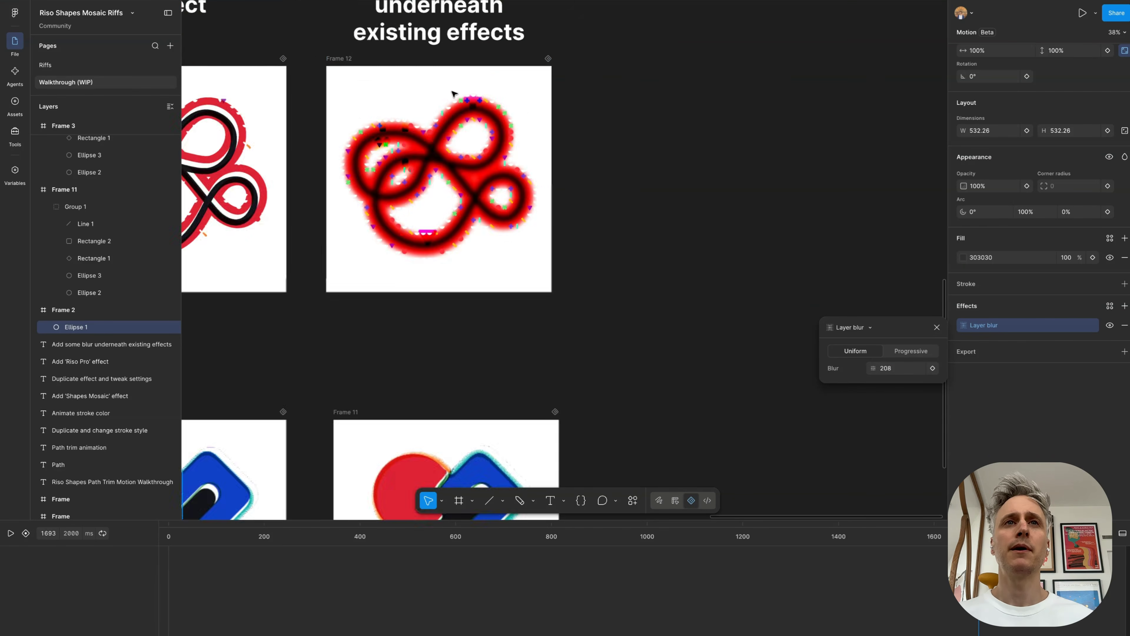
pyautogui.scroll(3, 367, 143)
pyautogui.hscroll(-1, 371, 146)
pyautogui.scroll(-2, 371, 146)
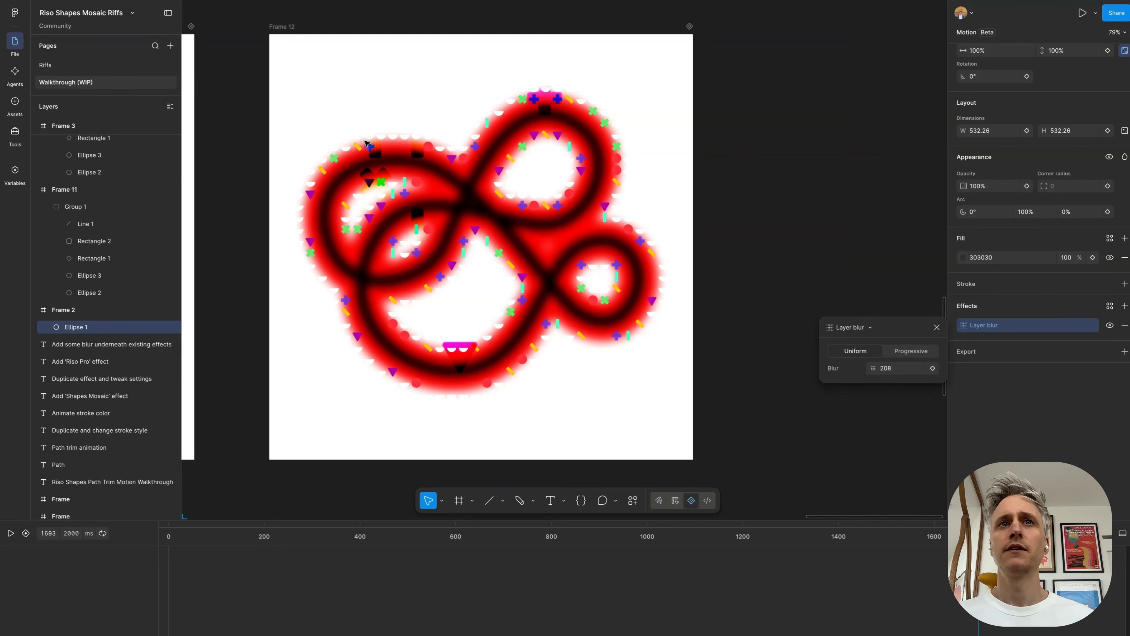
pyautogui.click(373, 172)
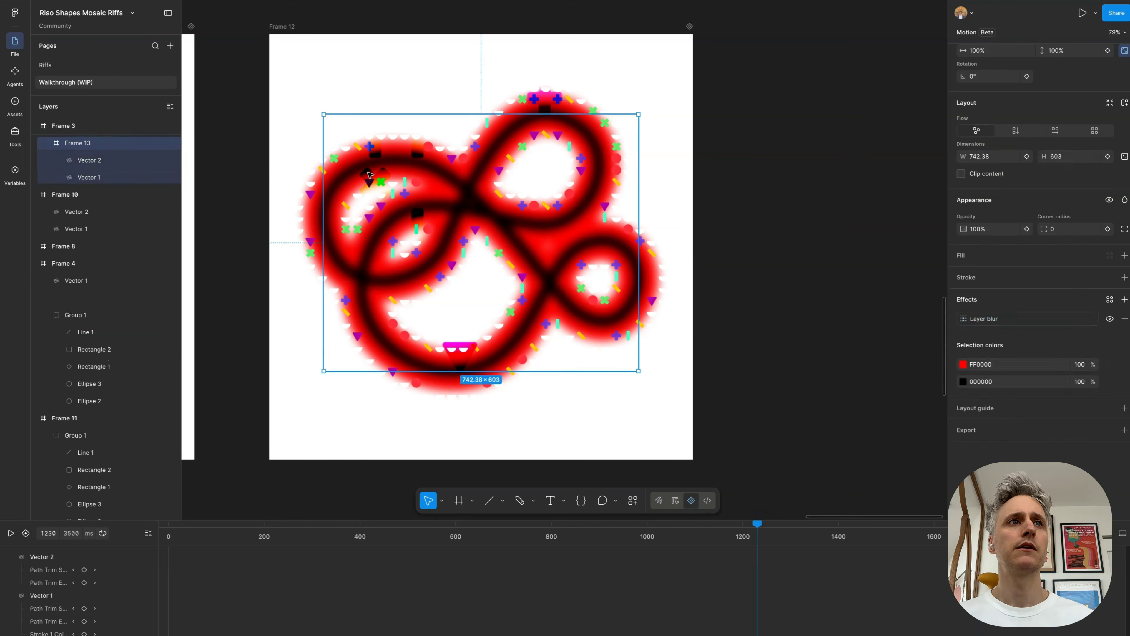
pyautogui.scroll(3, 79, 146)
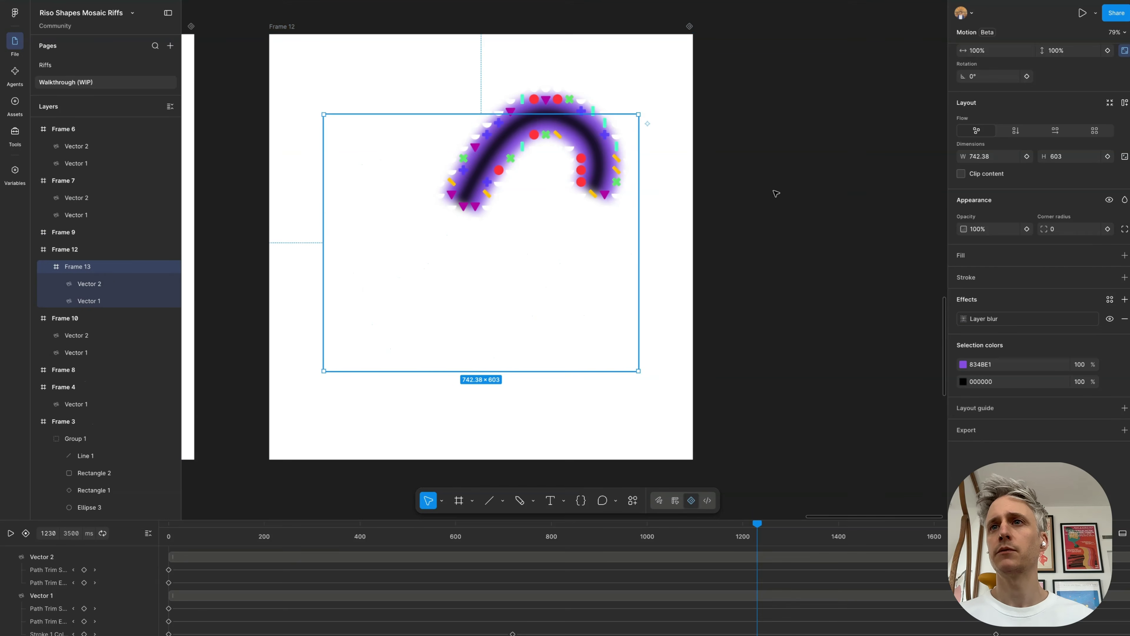
pyautogui.click(968, 320)
pyautogui.moveTo(871, 365); pyautogui.dragTo(948, 390)
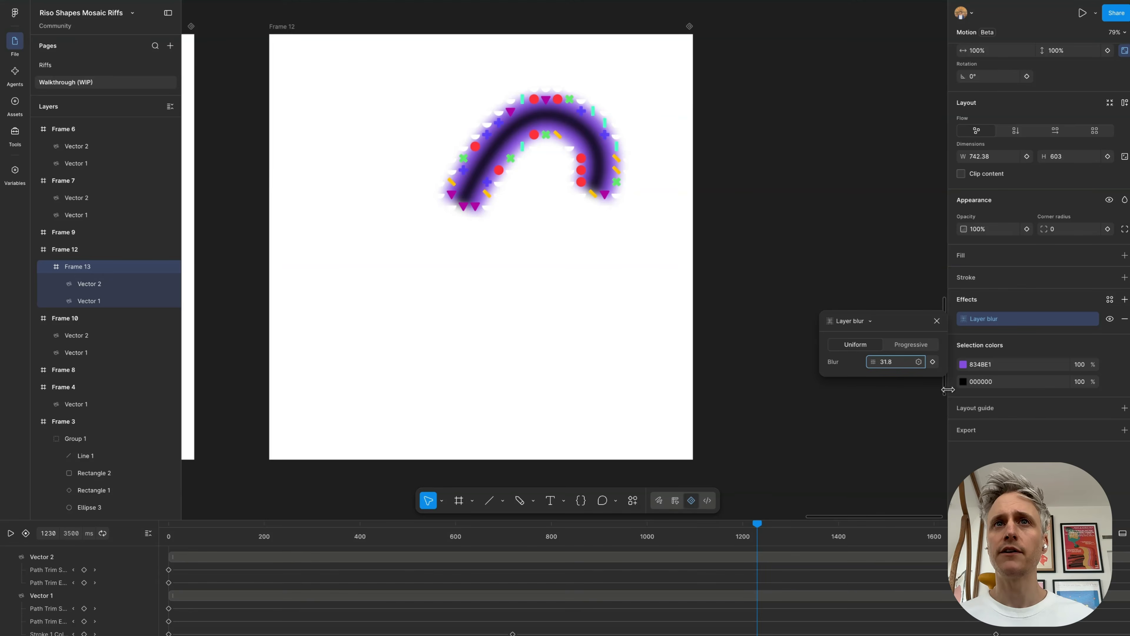
# Step: Show Frame 12's Riso Pro effect again and play its animation
pyautogui.click(58, 248)
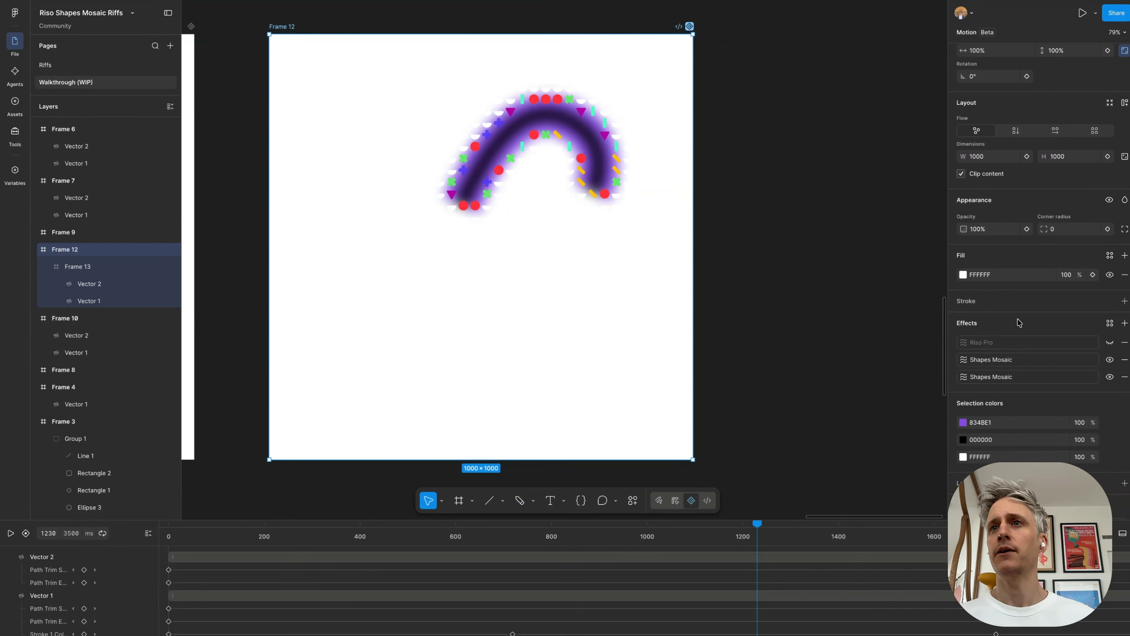
pyautogui.click(1110, 342)
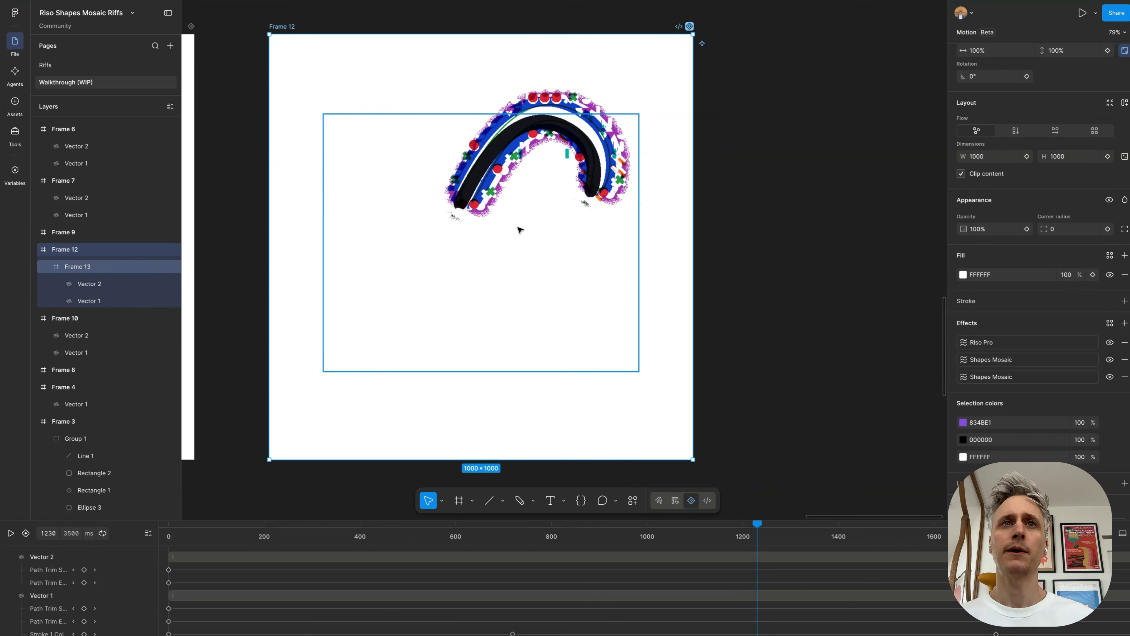
pyautogui.press('space')
pyautogui.scroll(-3, 538, 290)
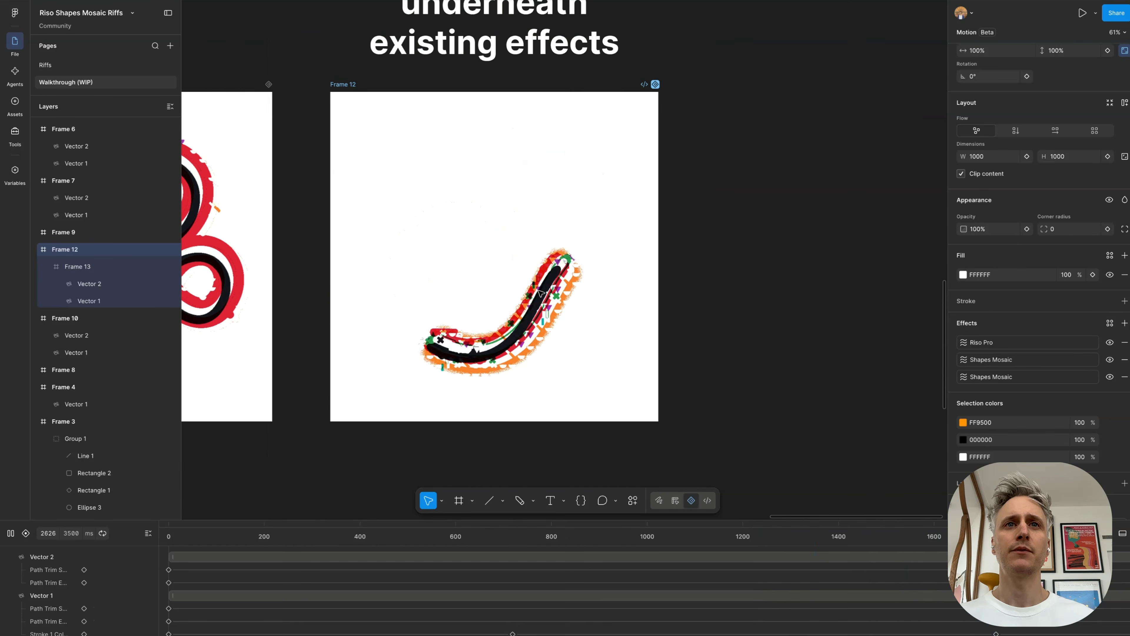
# Step: Review Frame 12's animation and set its last Shapes Mosaic effect to Luma Boost -0.5 and Luma Contrast 2.95
pyautogui.scroll(2, 448, 281)
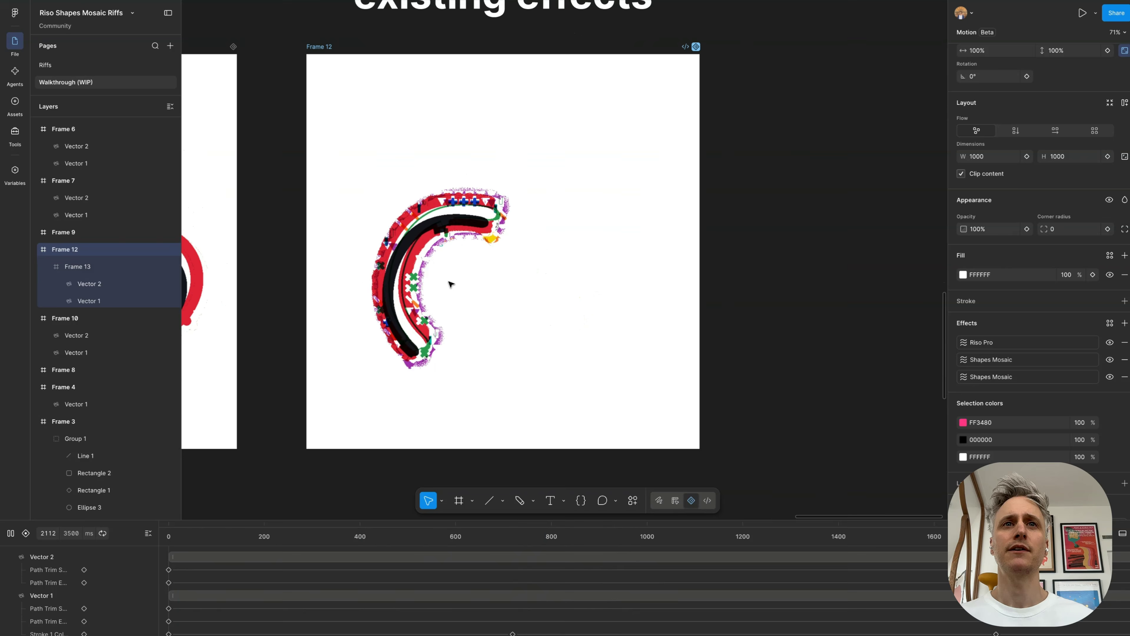
pyautogui.scroll(-2, 449, 283)
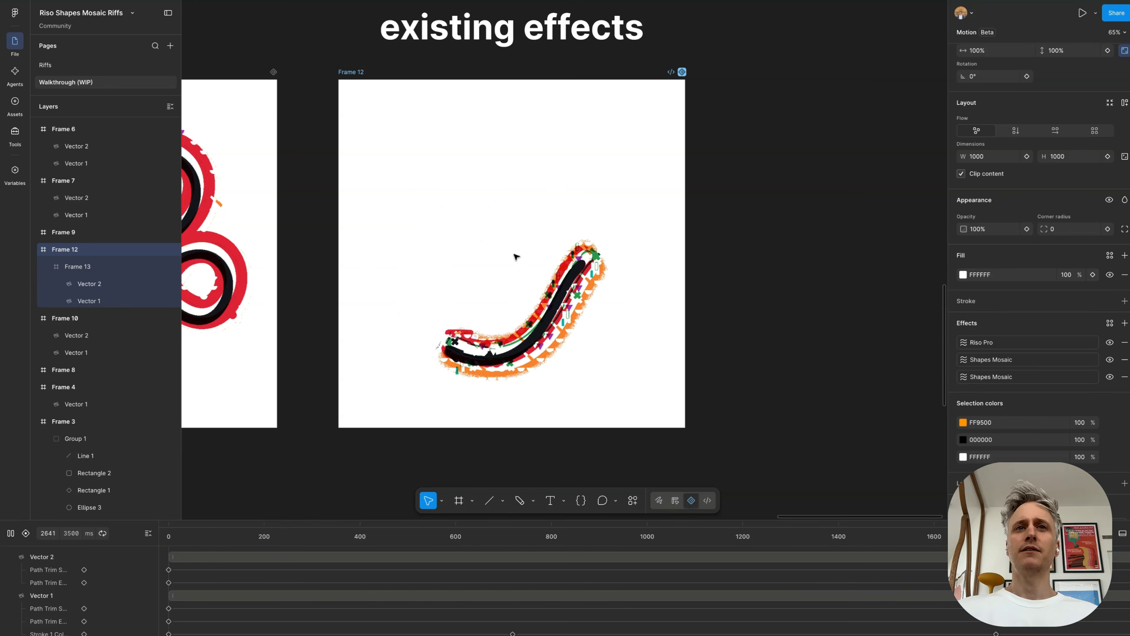
pyautogui.press('space')
pyautogui.scroll(2, 514, 256)
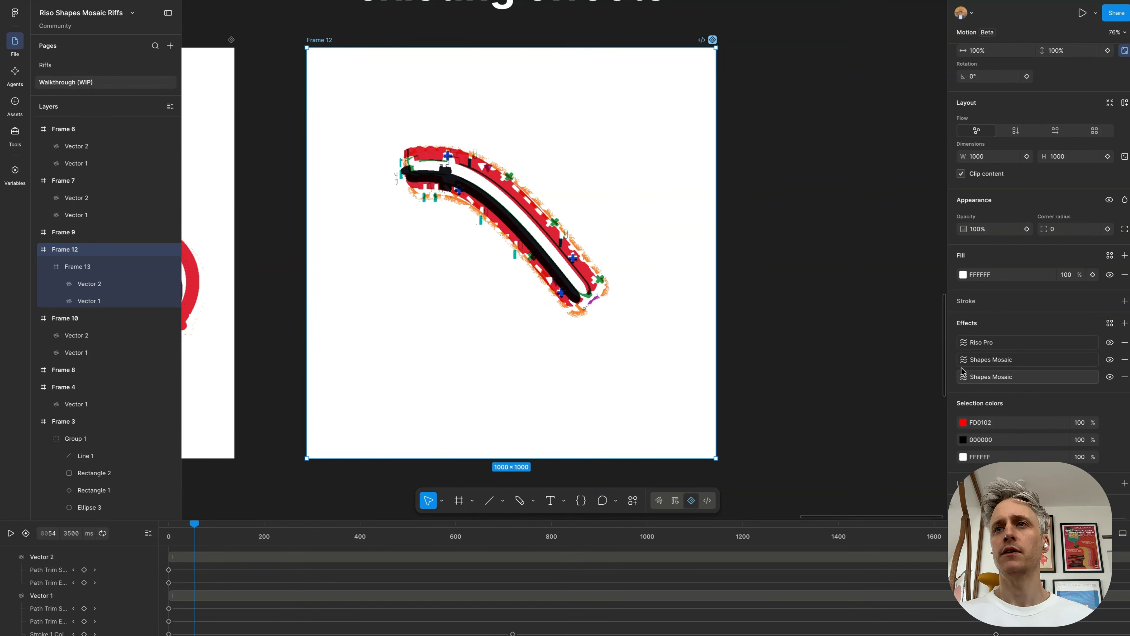
pyautogui.click(964, 377)
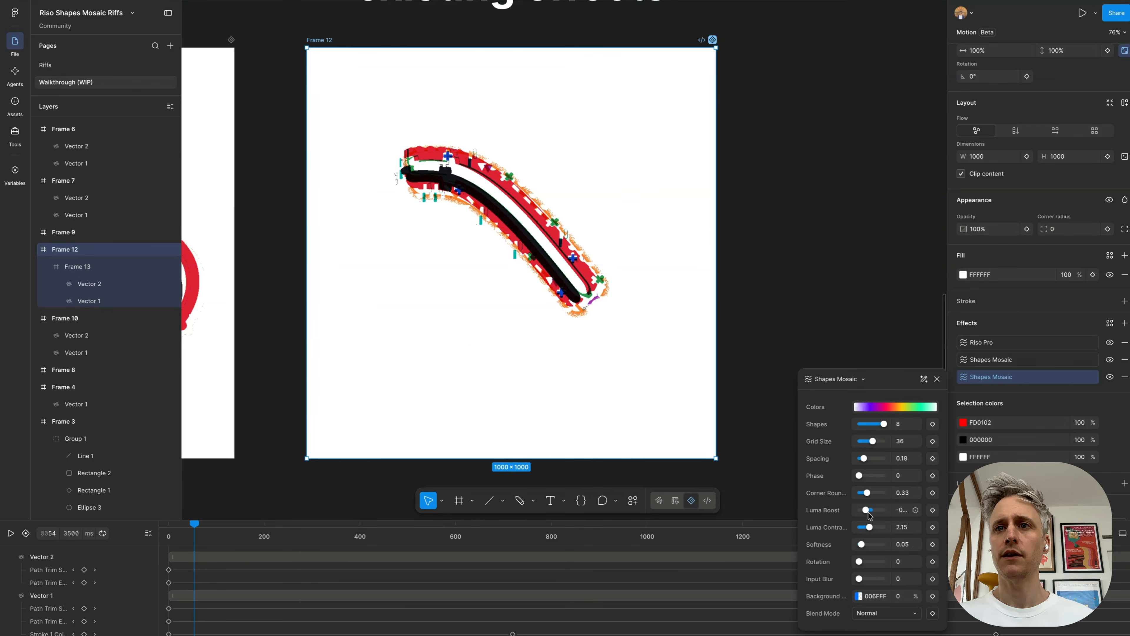
pyautogui.moveTo(866, 509); pyautogui.dragTo(859, 510)
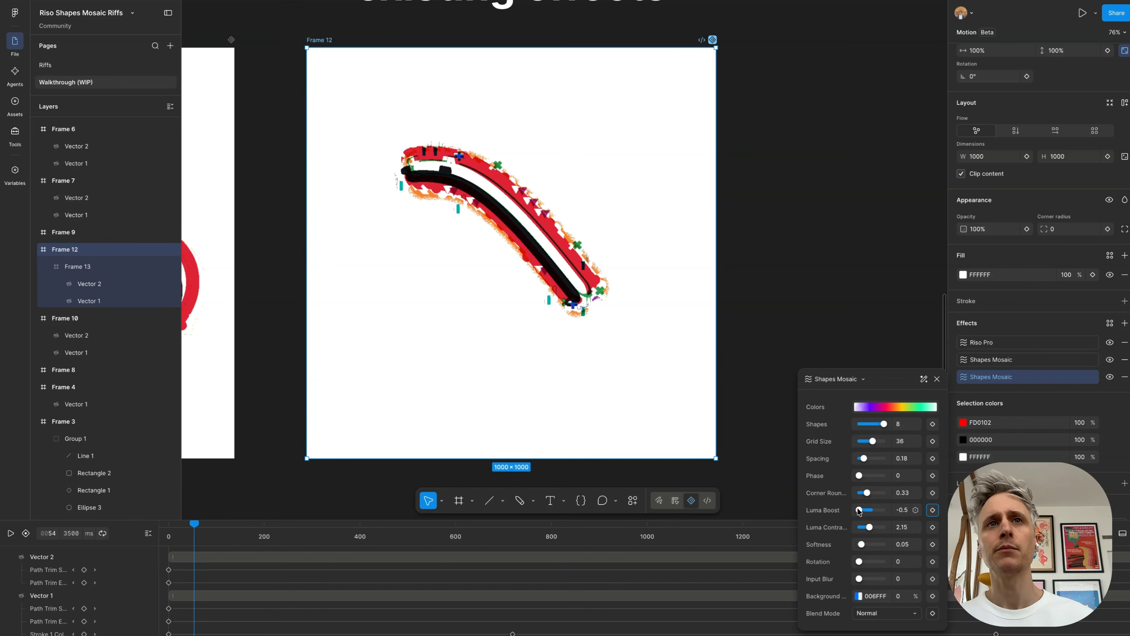
pyautogui.moveTo(861, 511)
pyautogui.mouseDown()
pyautogui.moveTo(900, 513)
pyautogui.moveTo(848, 515)
pyautogui.moveTo(874, 528)
pyautogui.mouseUp()
pyautogui.press('space')
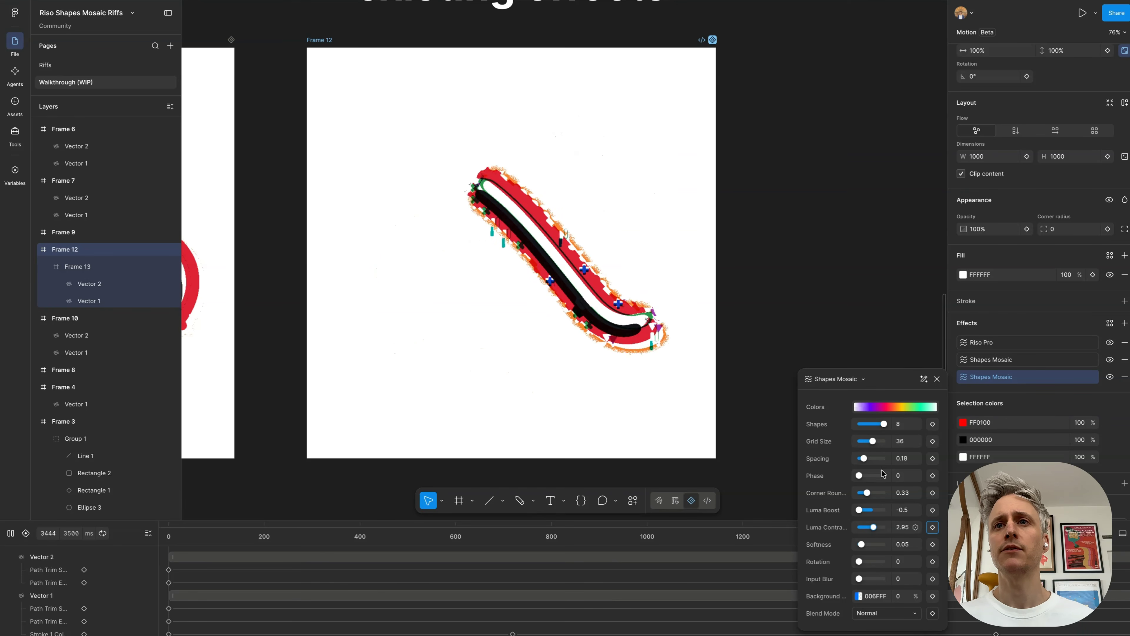
# Step: Set the same Shapes Mosaic effect's Grid Size to 25 and Spacing to 0.4, and play Frame 12's animation
pyautogui.moveTo(871, 440)
pyautogui.mouseDown()
pyautogui.moveTo(865, 458)
pyautogui.moveTo(879, 462)
pyautogui.moveTo(870, 459)
pyautogui.mouseUp()
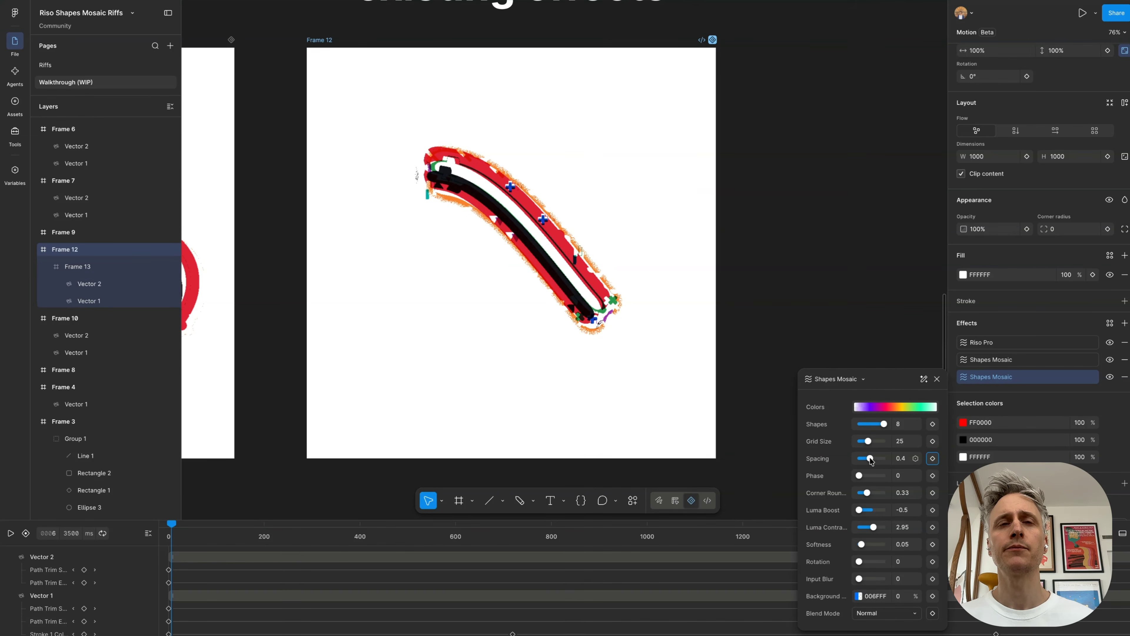
pyautogui.press('space')
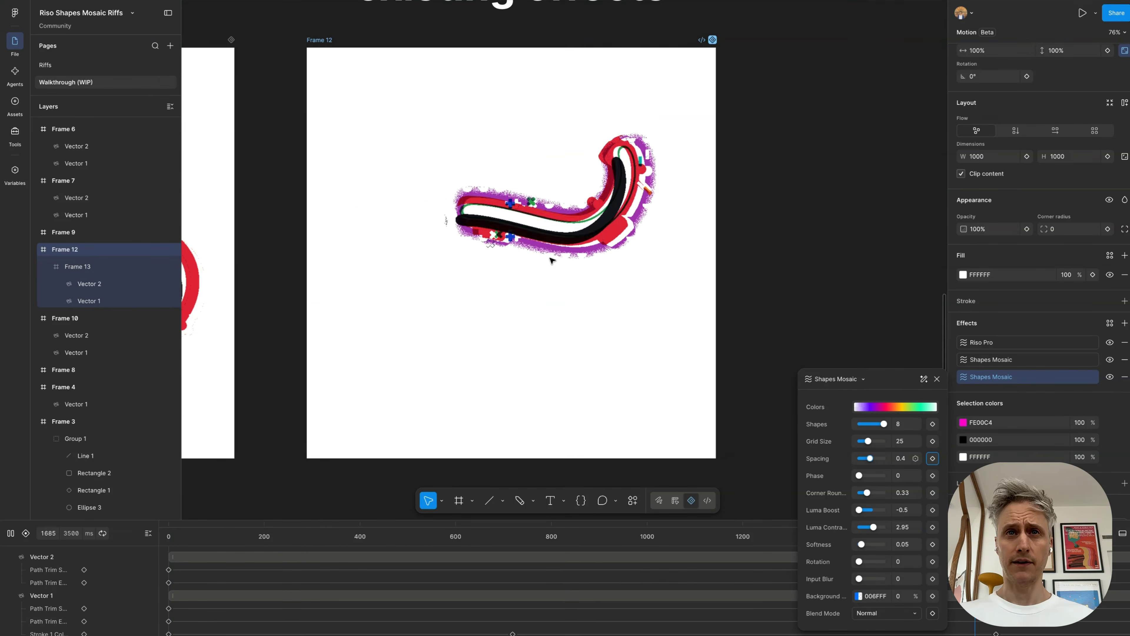
pyautogui.scroll(-3, 552, 260)
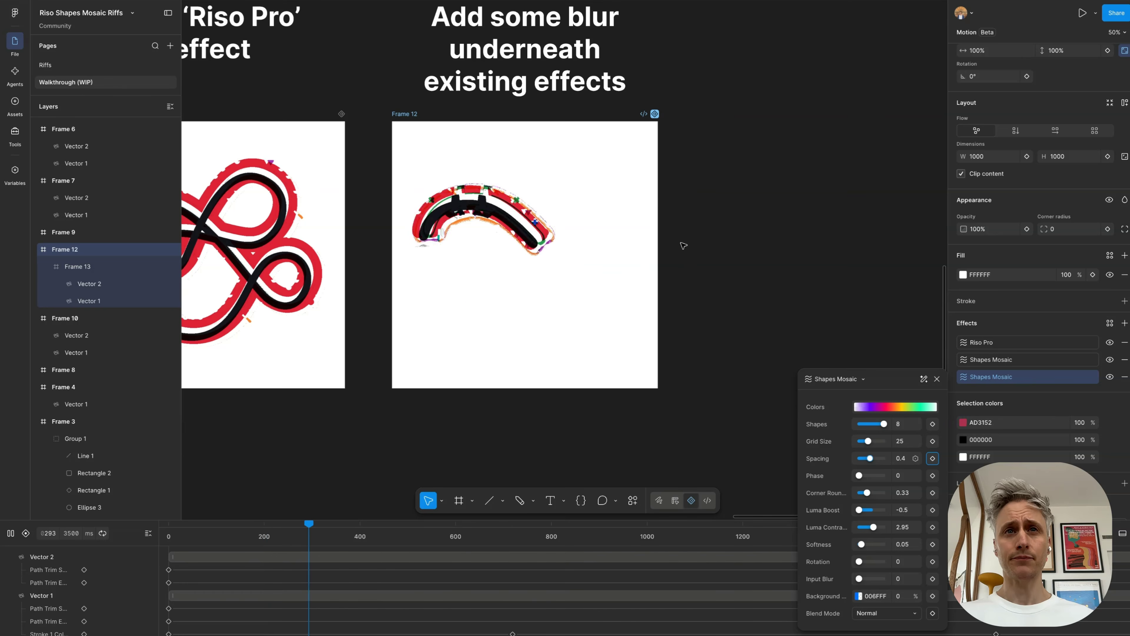
pyautogui.click(726, 243)
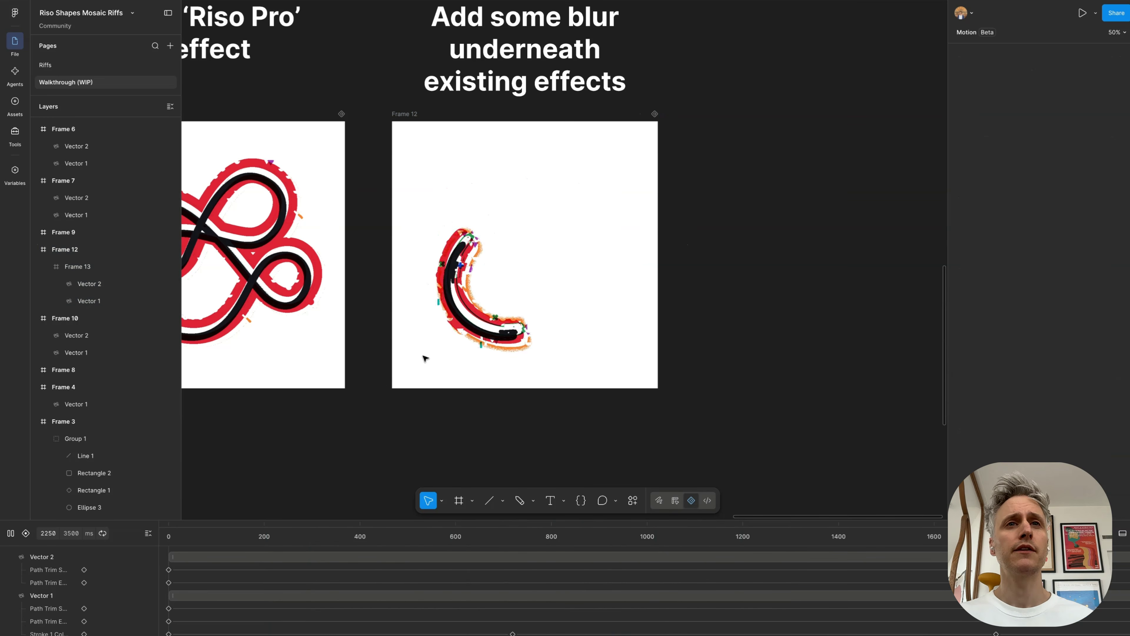
# Step: Scrub the timeline of the finished reference frame above Frame 12 to examine how its layer blur is animated
pyautogui.click(442, 168)
pyautogui.click(56, 270)
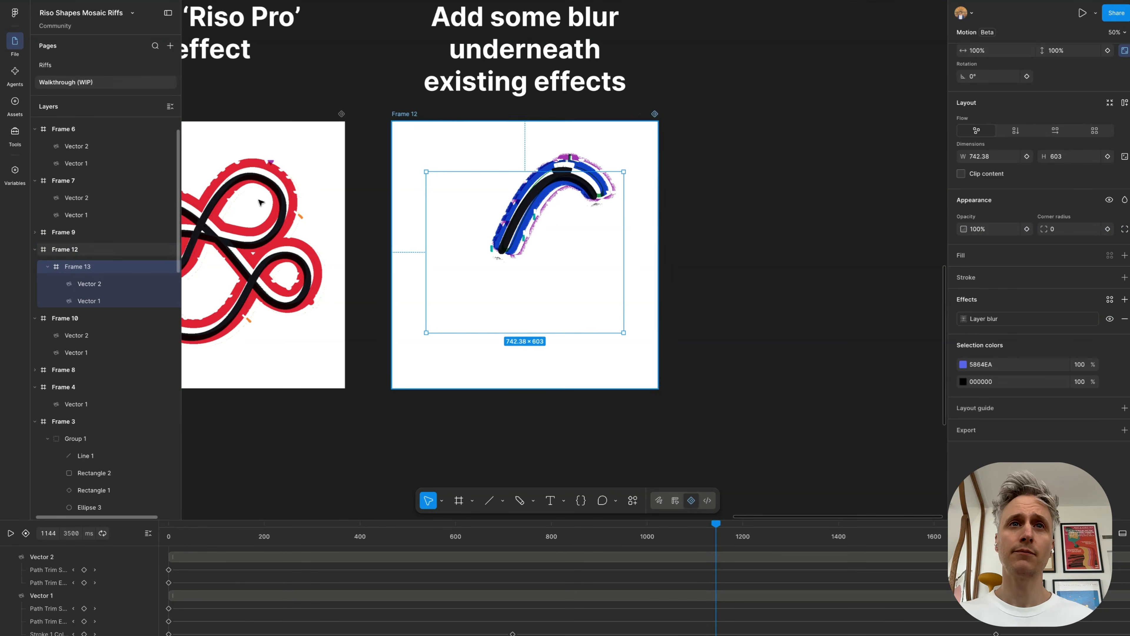
pyautogui.scroll(3, 562, 185)
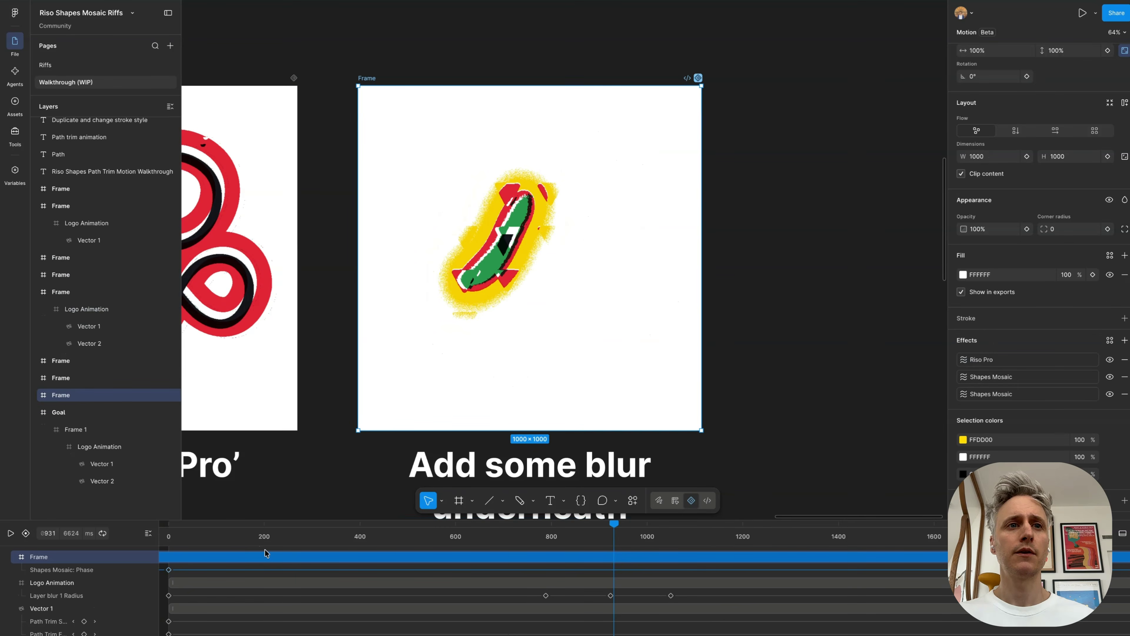
pyautogui.moveTo(202, 532); pyautogui.dragTo(92, 533)
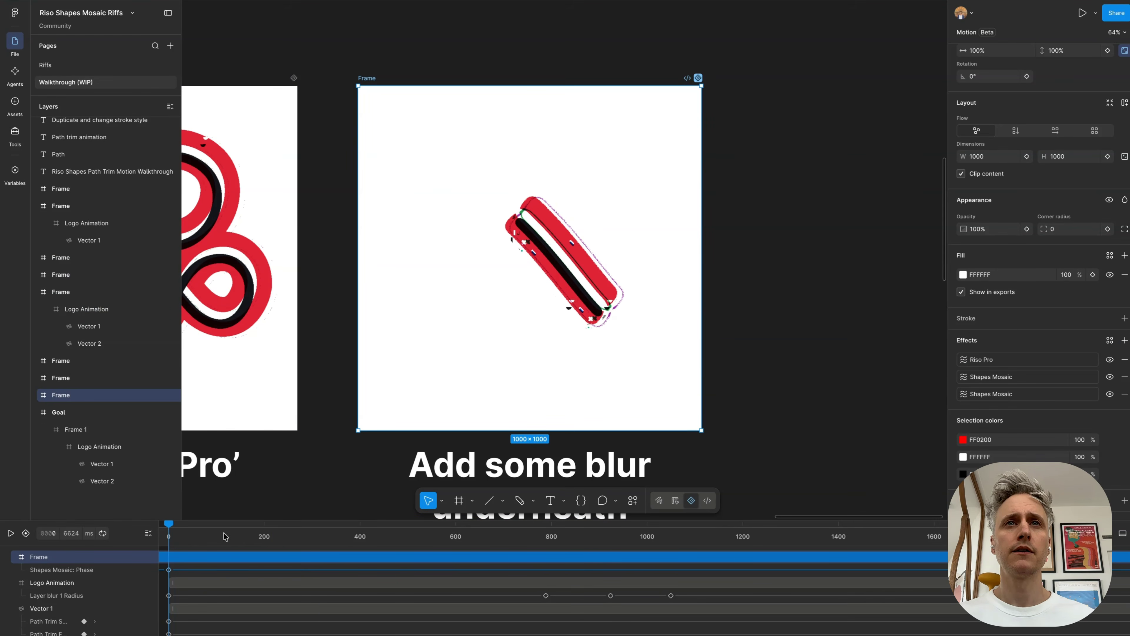
pyautogui.moveTo(223, 533); pyautogui.dragTo(631, 532)
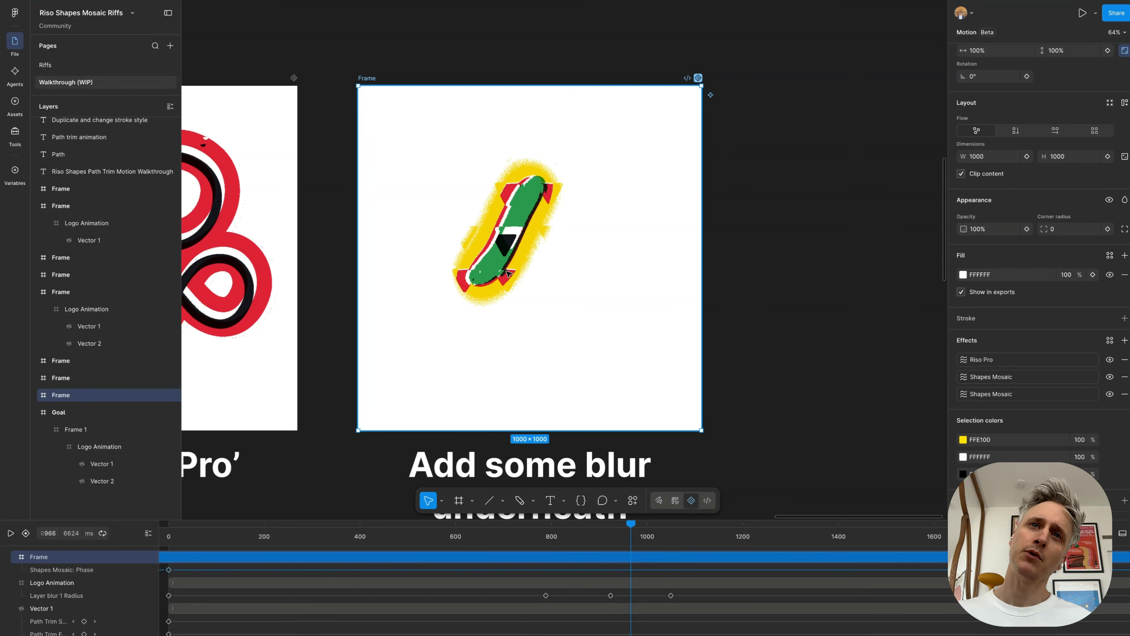
pyautogui.moveTo(604, 533); pyautogui.dragTo(549, 529)
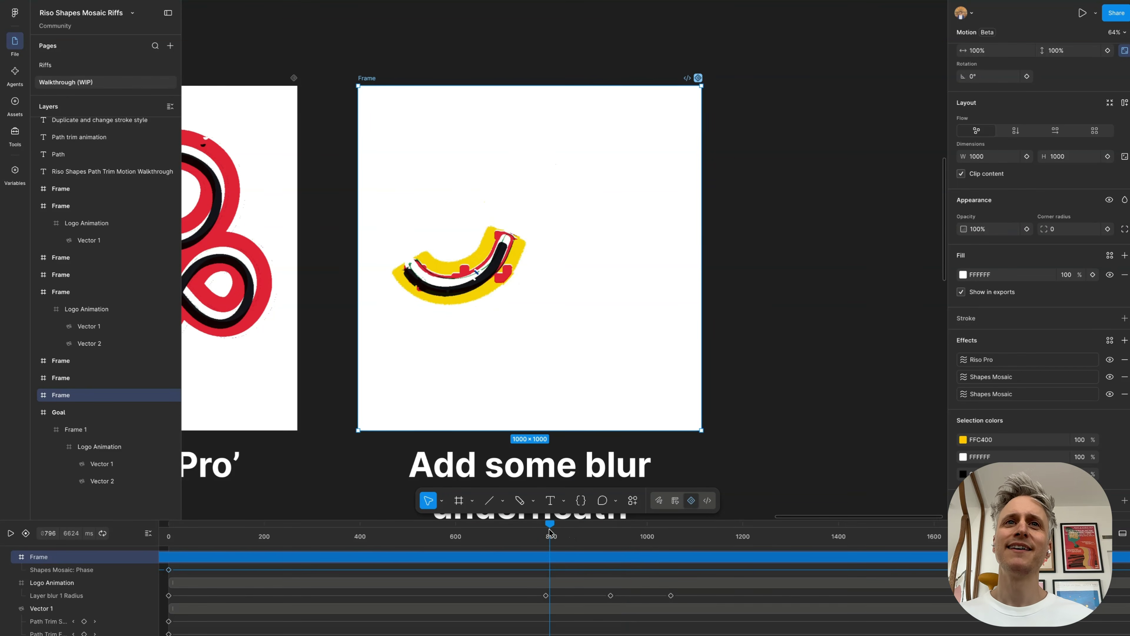
# Step: Return to Frame 12 and play its animation to compare it with the reference frame
pyautogui.scroll(-10, 560, 296)
pyautogui.scroll(2, 560, 296)
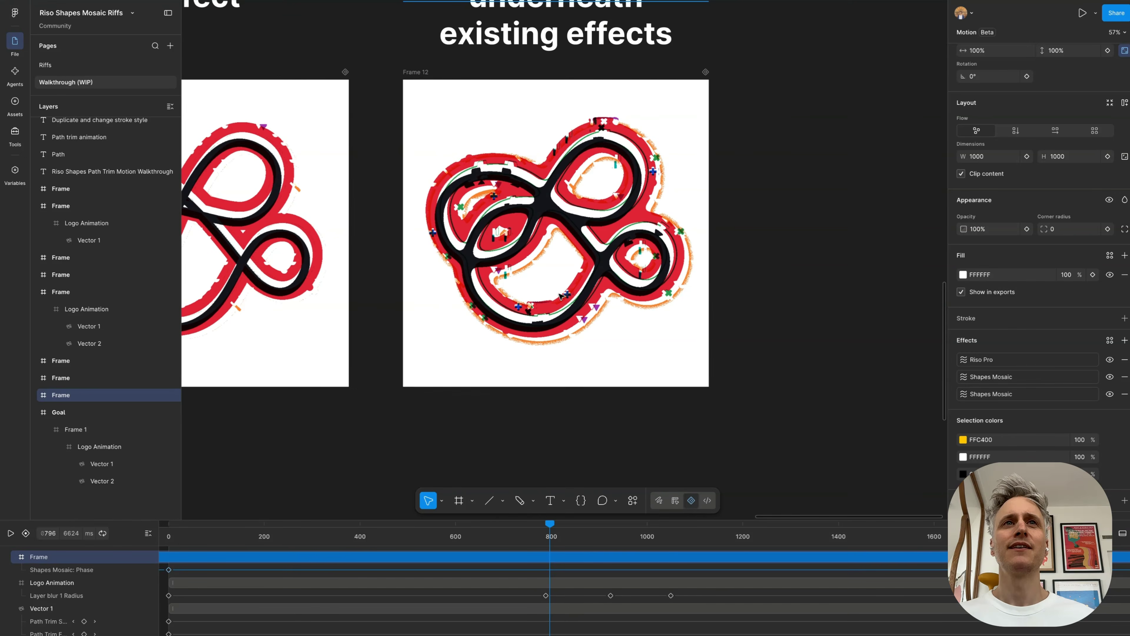
pyautogui.click(414, 80)
pyautogui.scroll(2, 545, 167)
pyautogui.press('space')
pyautogui.scroll(1, 545, 167)
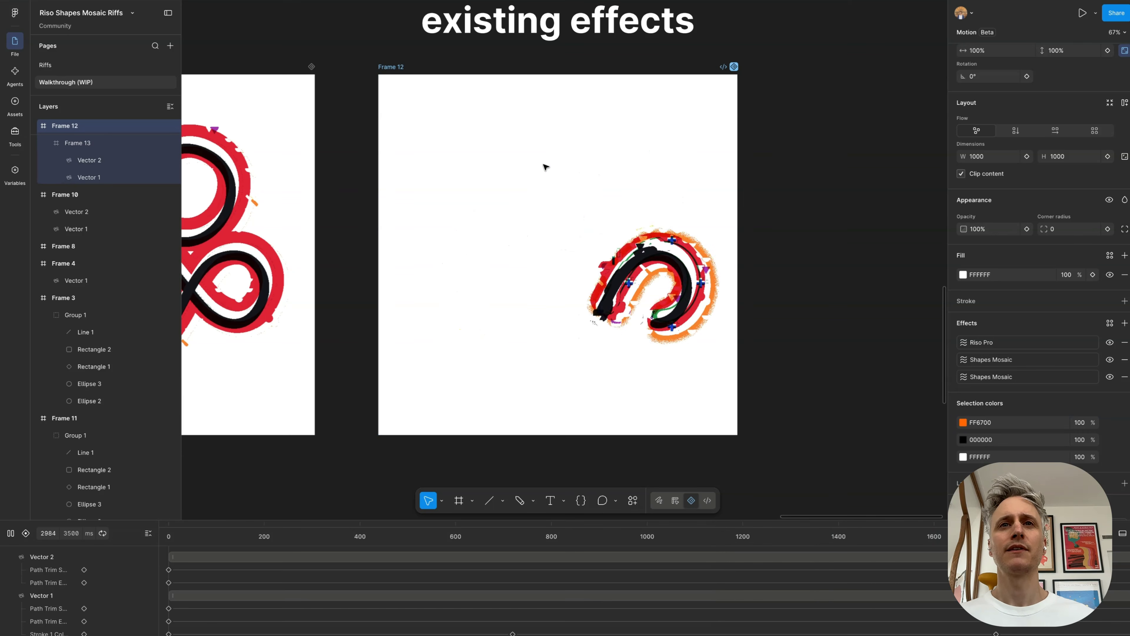
pyautogui.press('space')
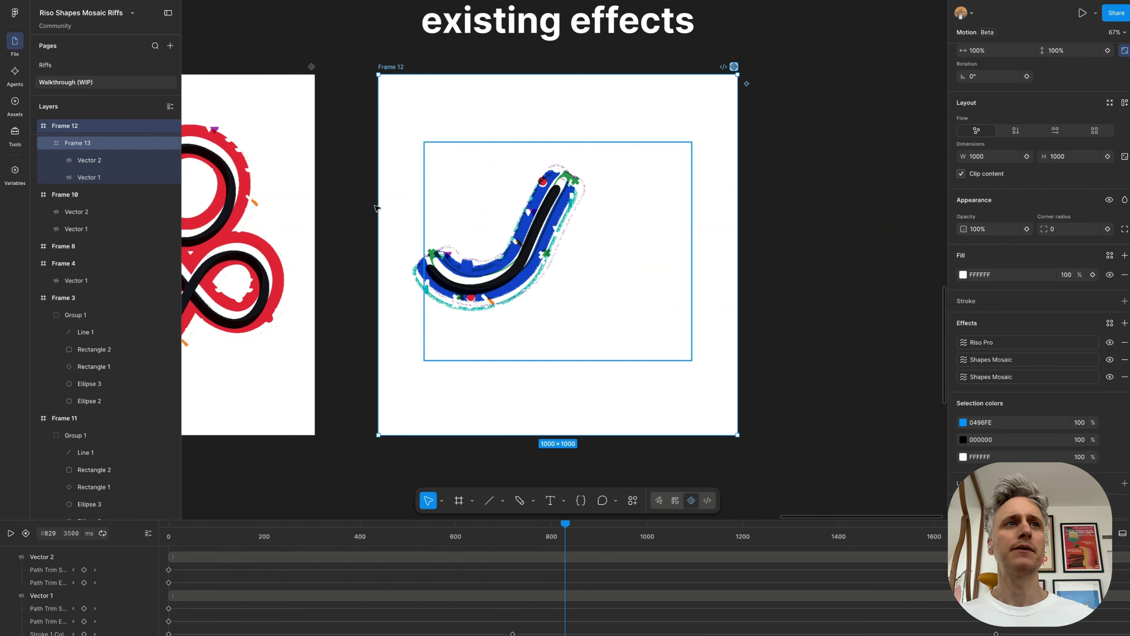
# Step: Add a Layer blur keyframe on Frame 12's nested Frame 13 at 720 ms, keeping the blur at 31.9
pyautogui.click(84, 143)
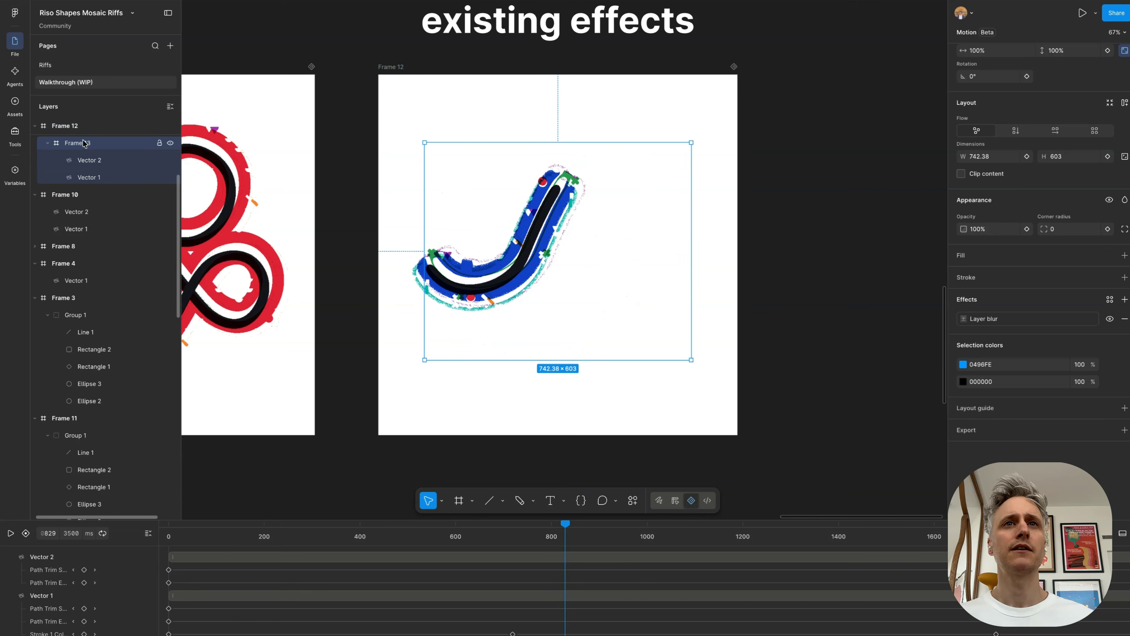
pyautogui.scroll(1, 95, 167)
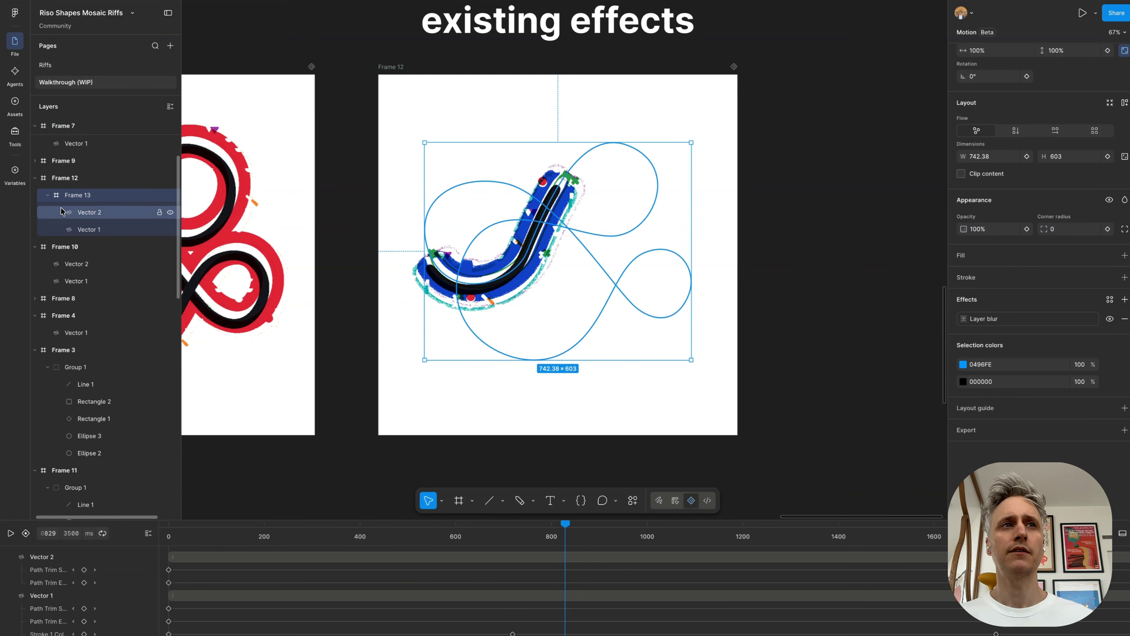
pyautogui.scroll(-5, 678, 549)
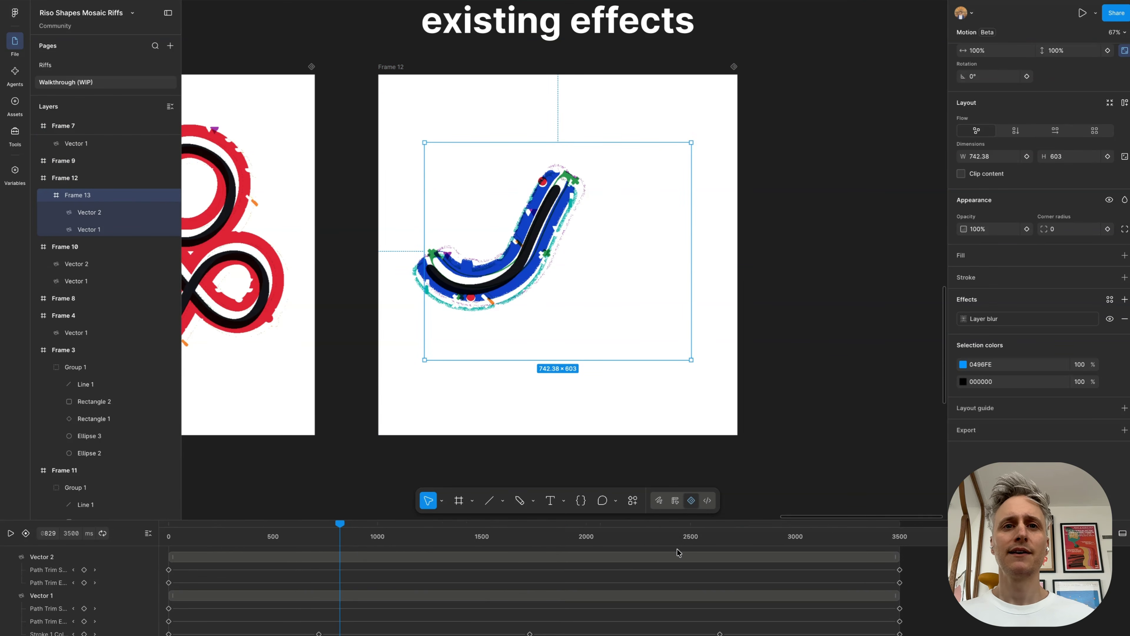
pyautogui.moveTo(306, 539)
pyautogui.mouseDown()
pyautogui.moveTo(169, 540)
pyautogui.moveTo(286, 540)
pyautogui.mouseUp()
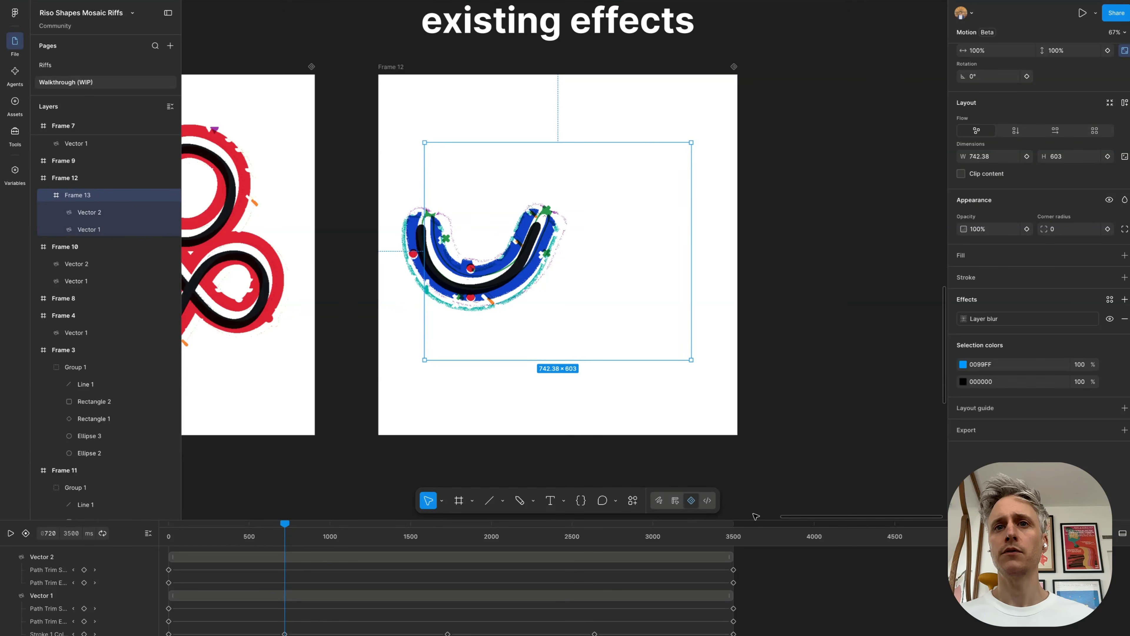
pyautogui.click(963, 319)
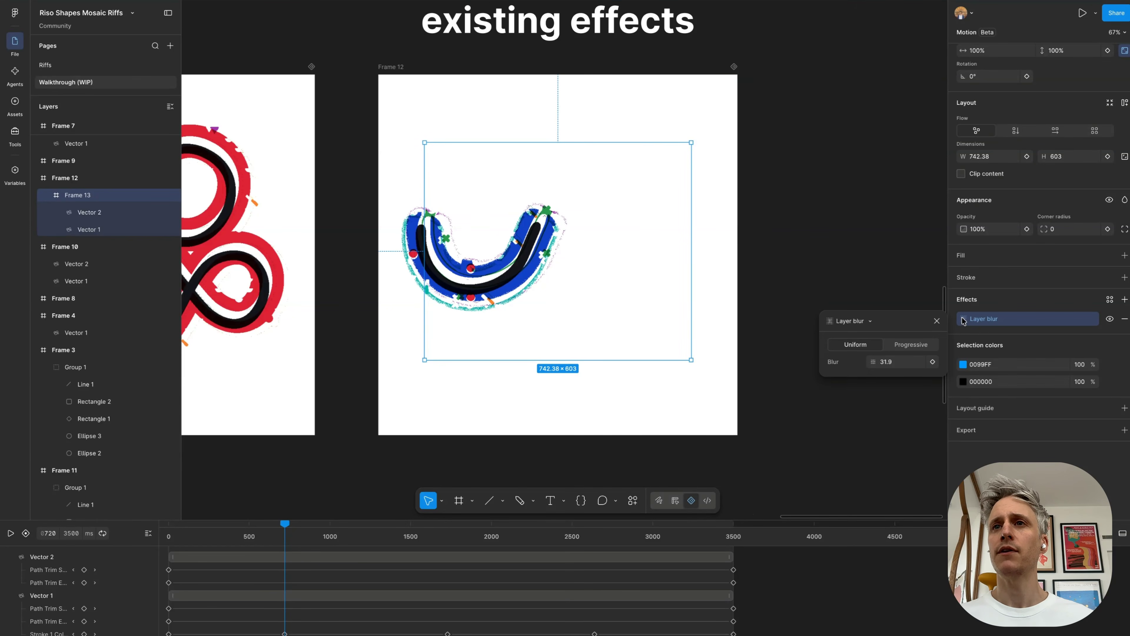
pyautogui.click(933, 362)
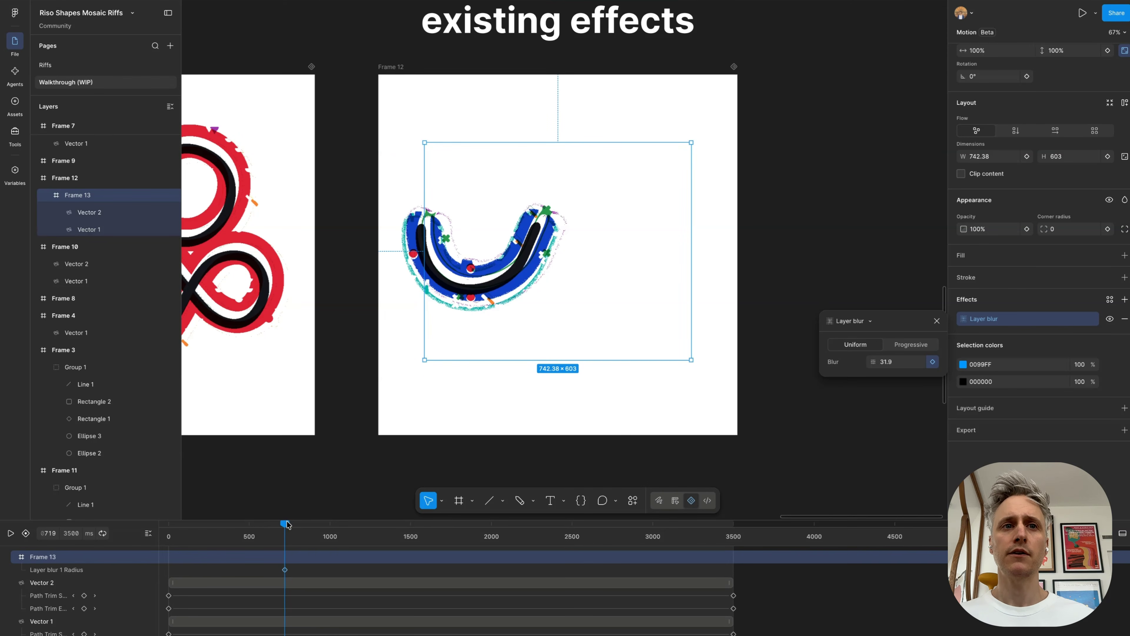
# Step: Keyframe Frame 13's Layer blur at 58.8 at 1054 ms and at 20.1 at 1354 ms
pyautogui.moveTo(287, 524); pyautogui.dragTo(338, 526)
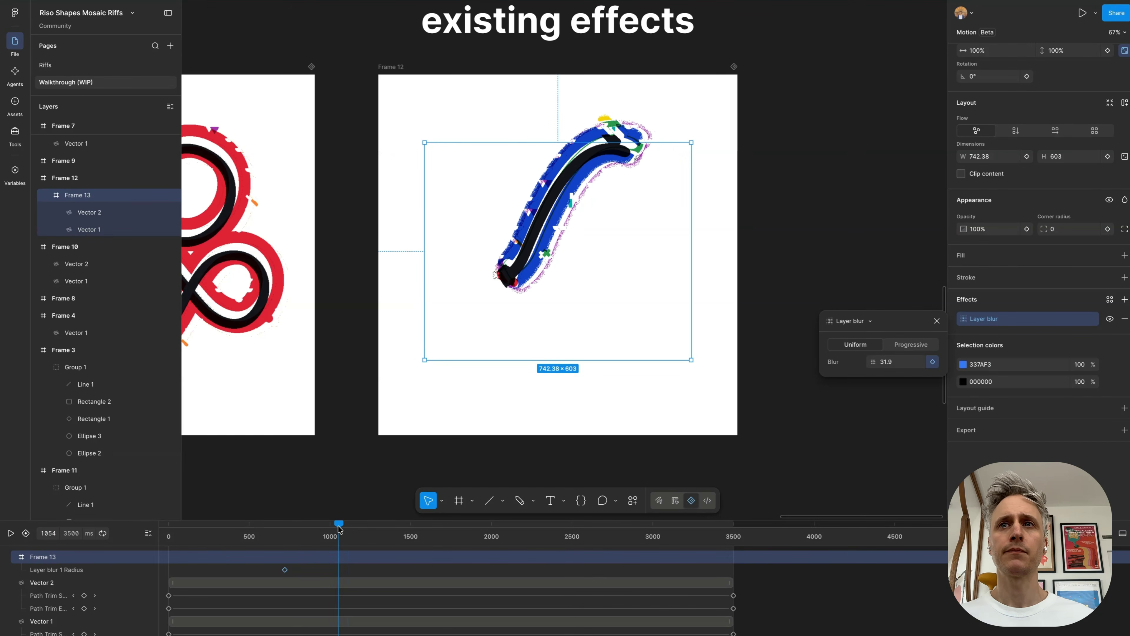
pyautogui.moveTo(870, 361); pyautogui.dragTo(21, 327)
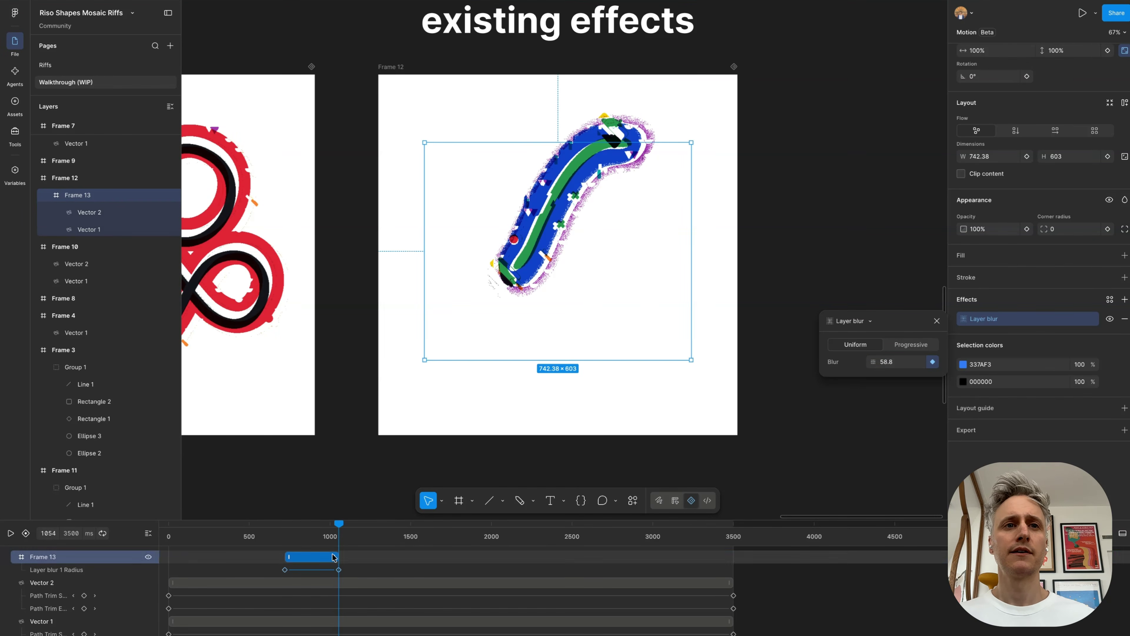
pyautogui.moveTo(339, 526); pyautogui.dragTo(386, 529)
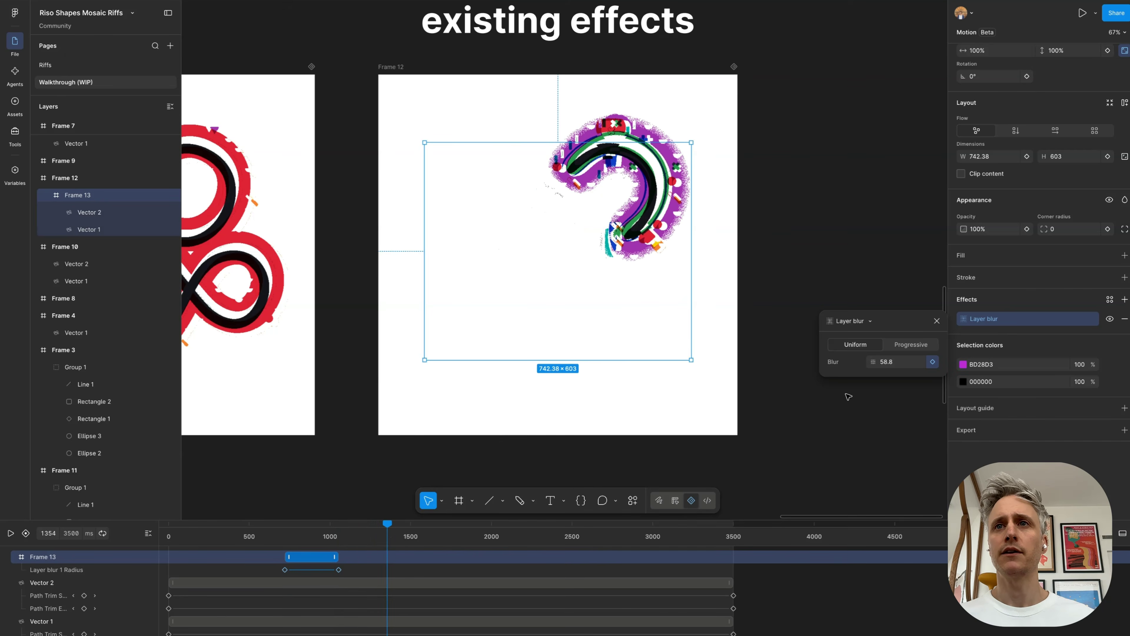
pyautogui.moveTo(874, 362); pyautogui.dragTo(460, 400)
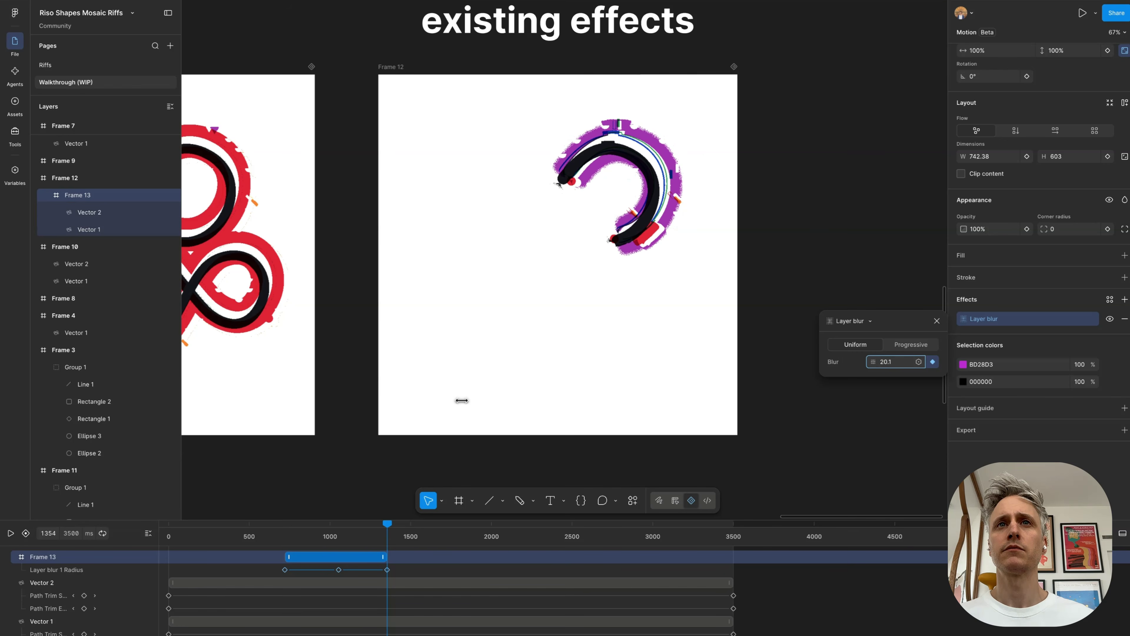
# Step: Add a Layer blur keyframe of 20.1 at 2342 ms on Frame 13 and one of 74 at 2591 ms
pyautogui.click(547, 537)
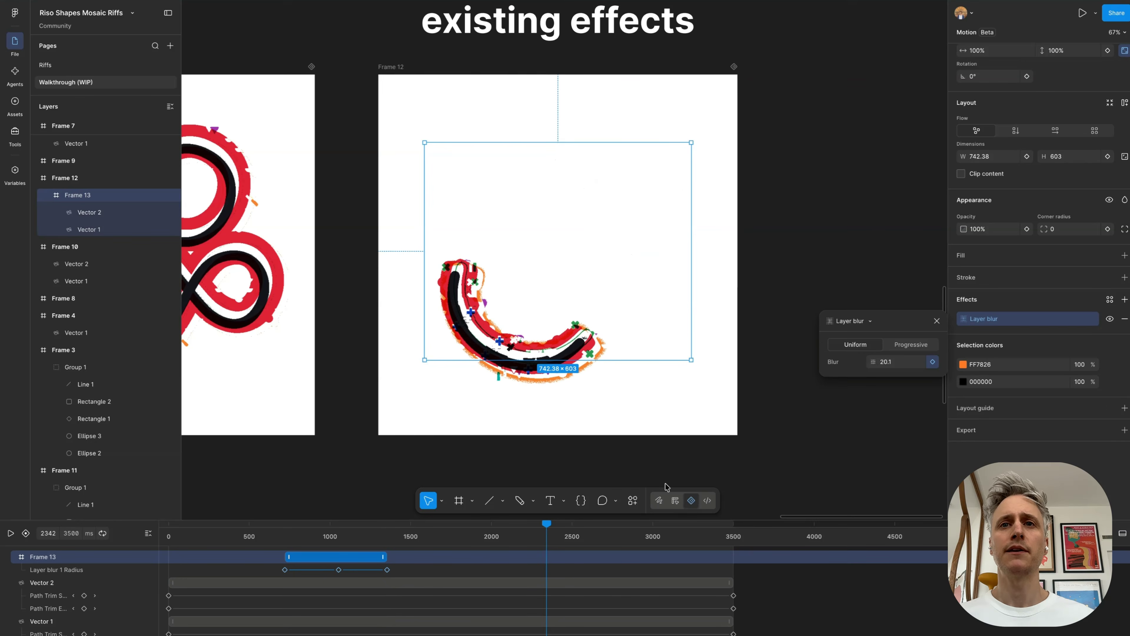
pyautogui.click(932, 361)
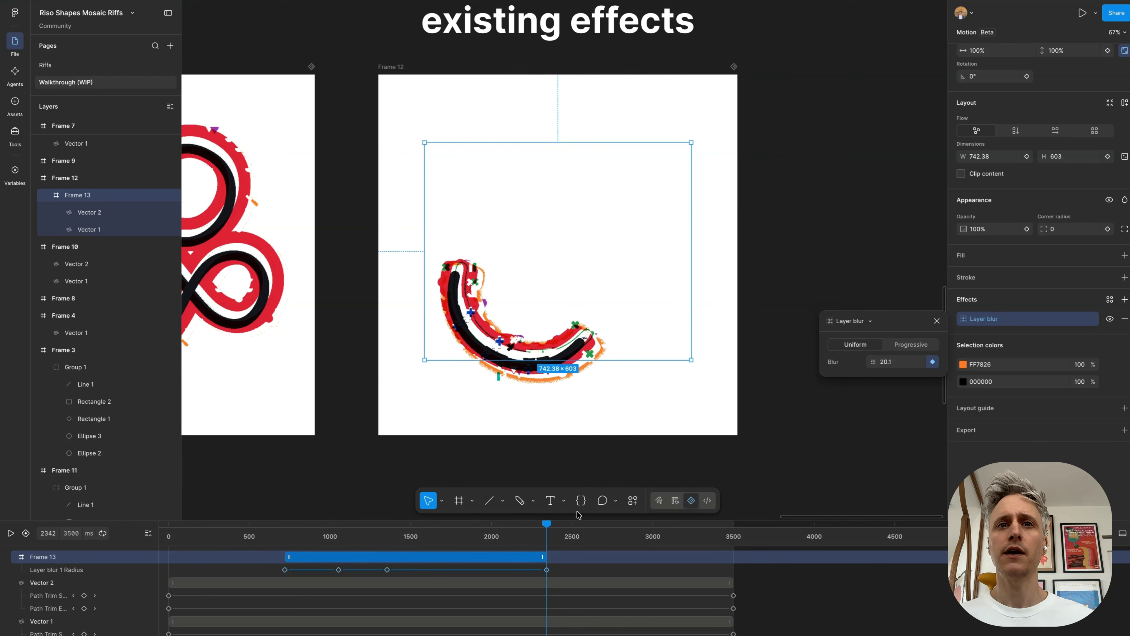
pyautogui.moveTo(547, 525); pyautogui.dragTo(587, 528)
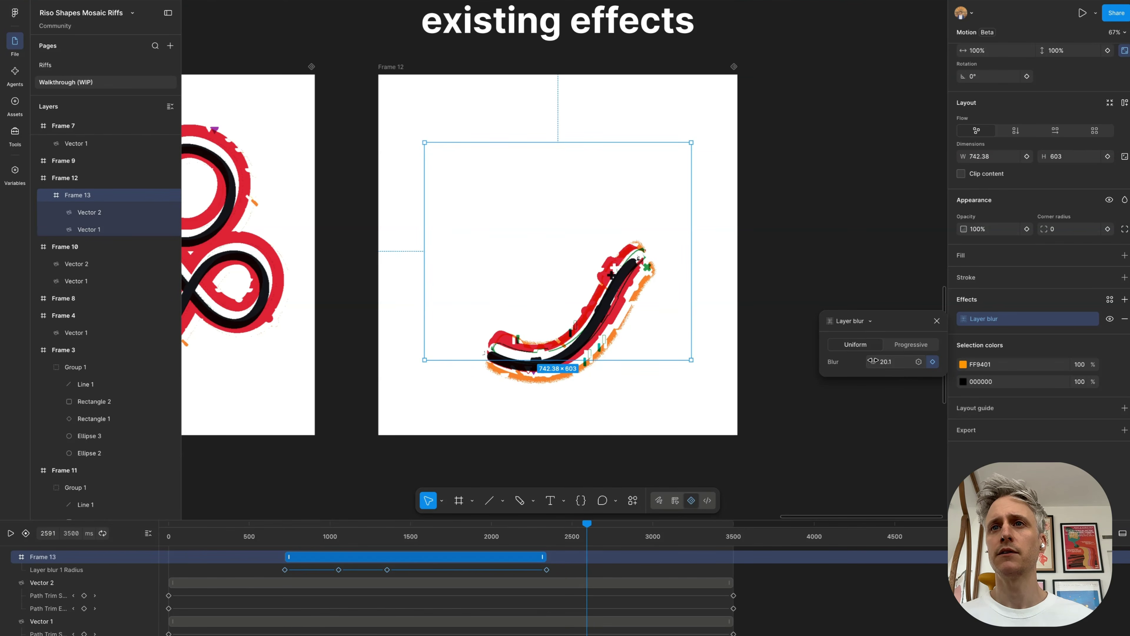
pyautogui.moveTo(872, 360); pyautogui.dragTo(314, 336)
# Step: Copy Frame 13's 20.1 blur keyframe from 2342 ms to about 3015 ms and play the animation
pyautogui.click(656, 537)
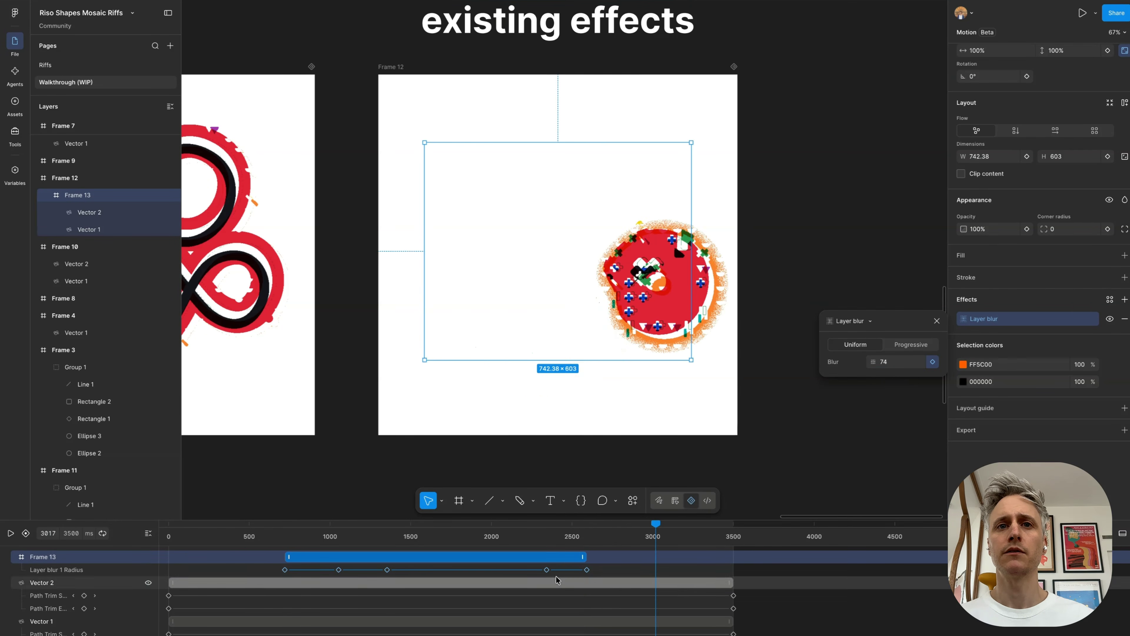
pyautogui.click(547, 570)
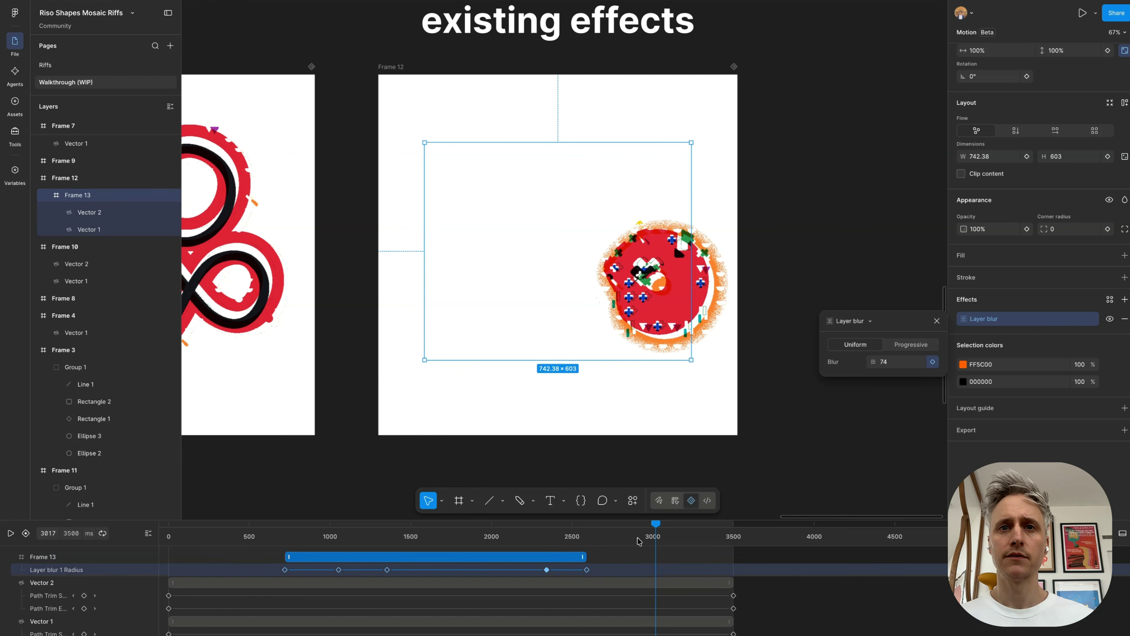
pyautogui.hotkey('ctrl', 'v')
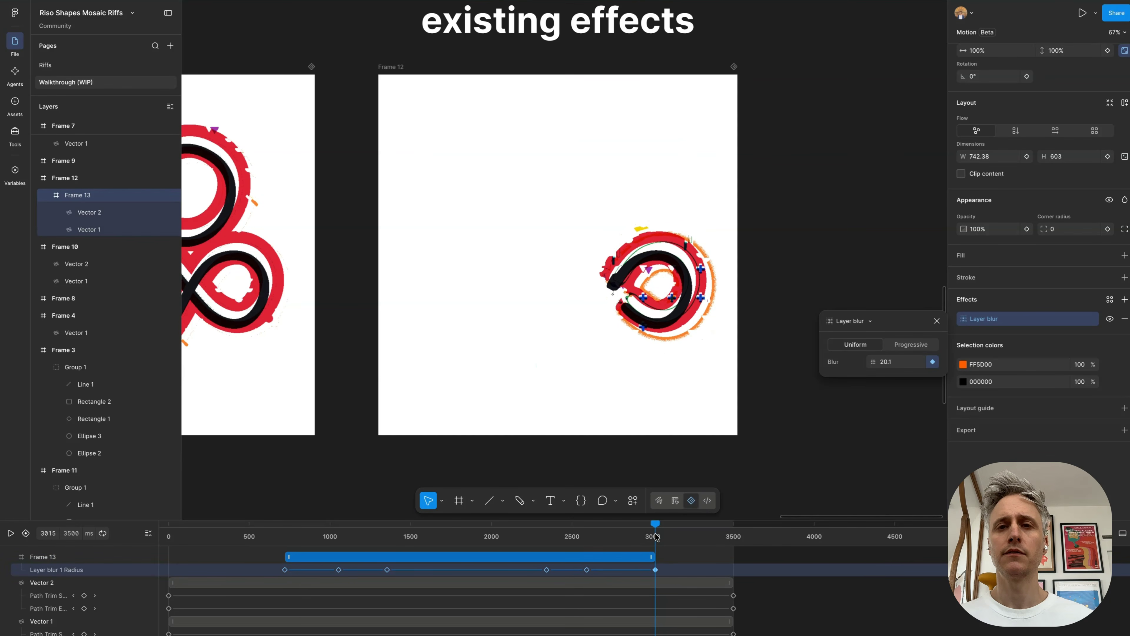
pyautogui.press('space')
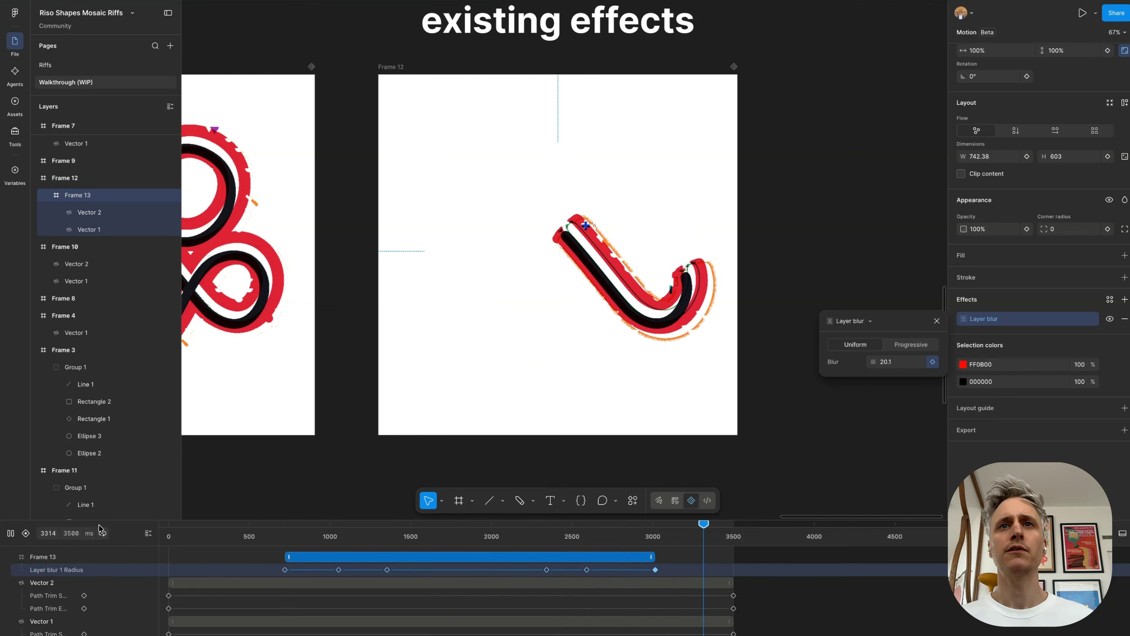
# Step: Adjust the blur value of Frame 13's Layer blur keyframe at 1054 ms and replay the animation in Frame 12
pyautogui.press('space')
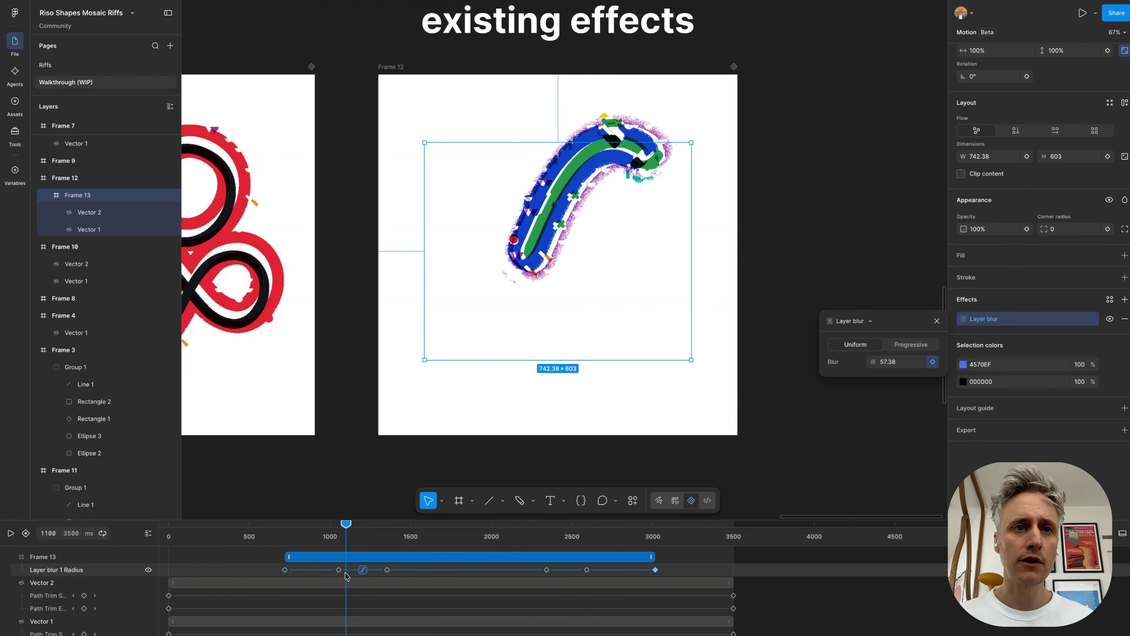
pyautogui.click(339, 571)
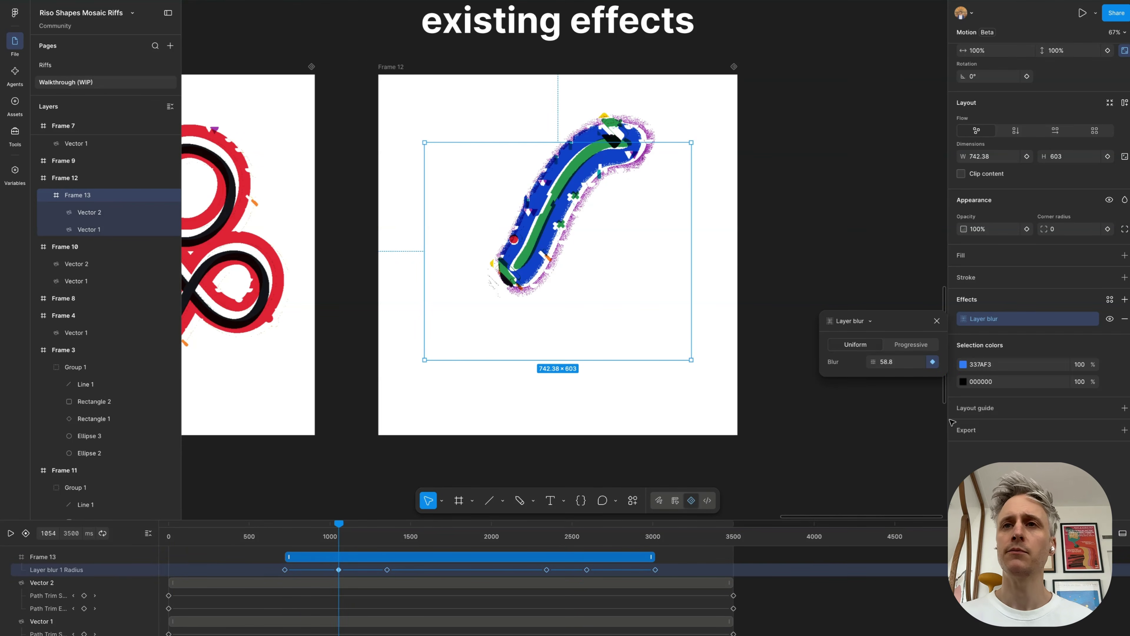
pyautogui.moveTo(871, 361); pyautogui.dragTo(12, 359)
pyautogui.moveTo(281, 532); pyautogui.dragTo(39, 536)
pyautogui.press('space')
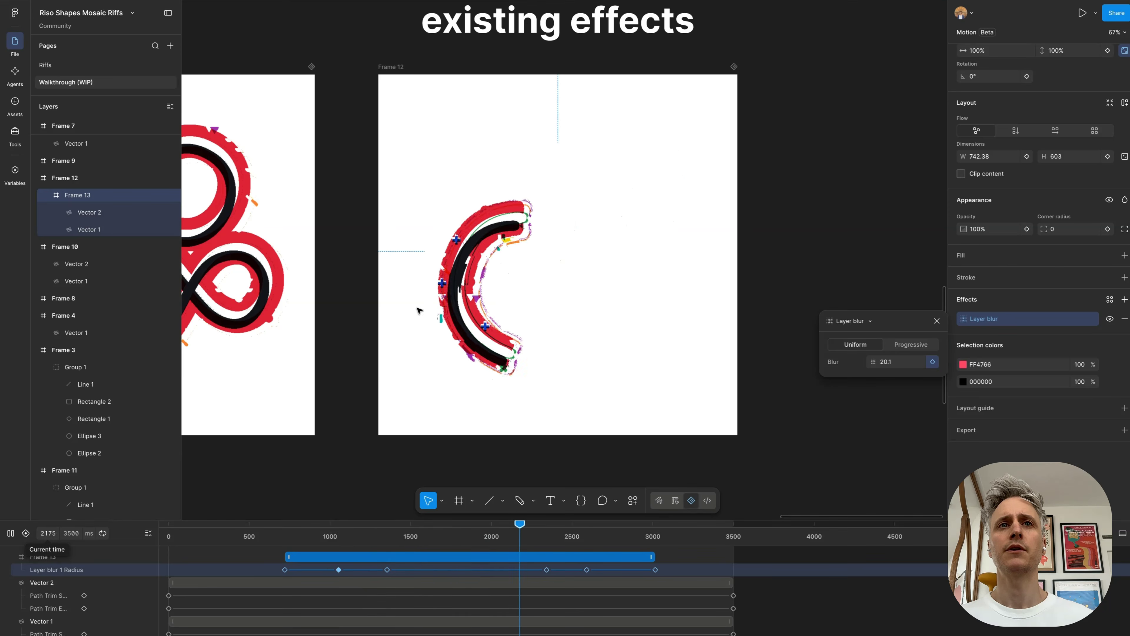
pyautogui.scroll(-2, 584, 255)
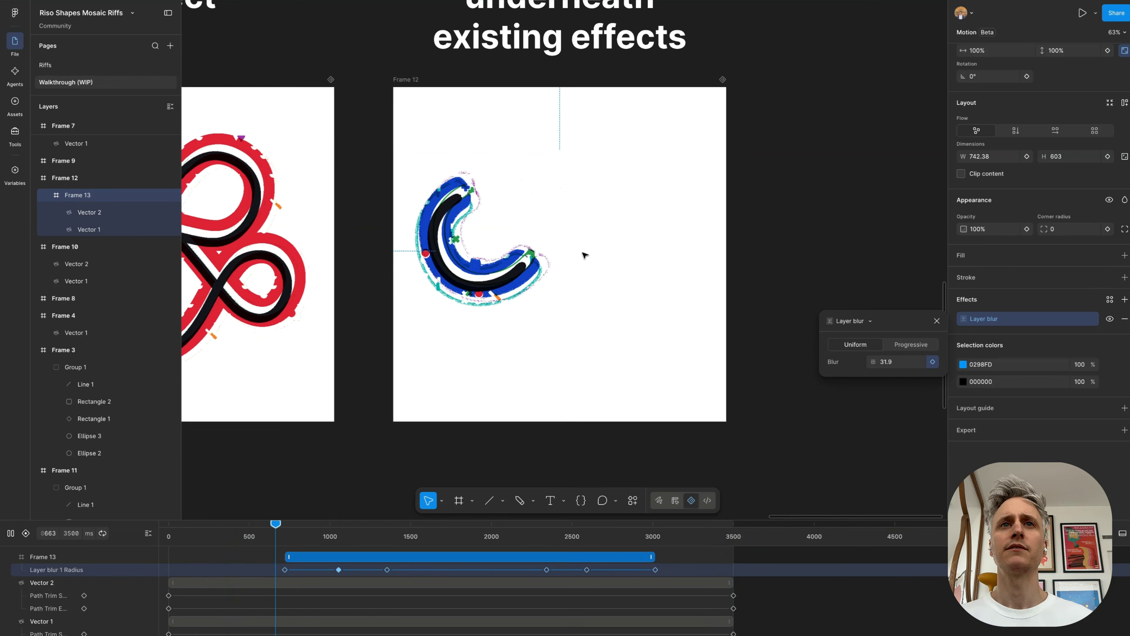
pyautogui.scroll(1, 584, 255)
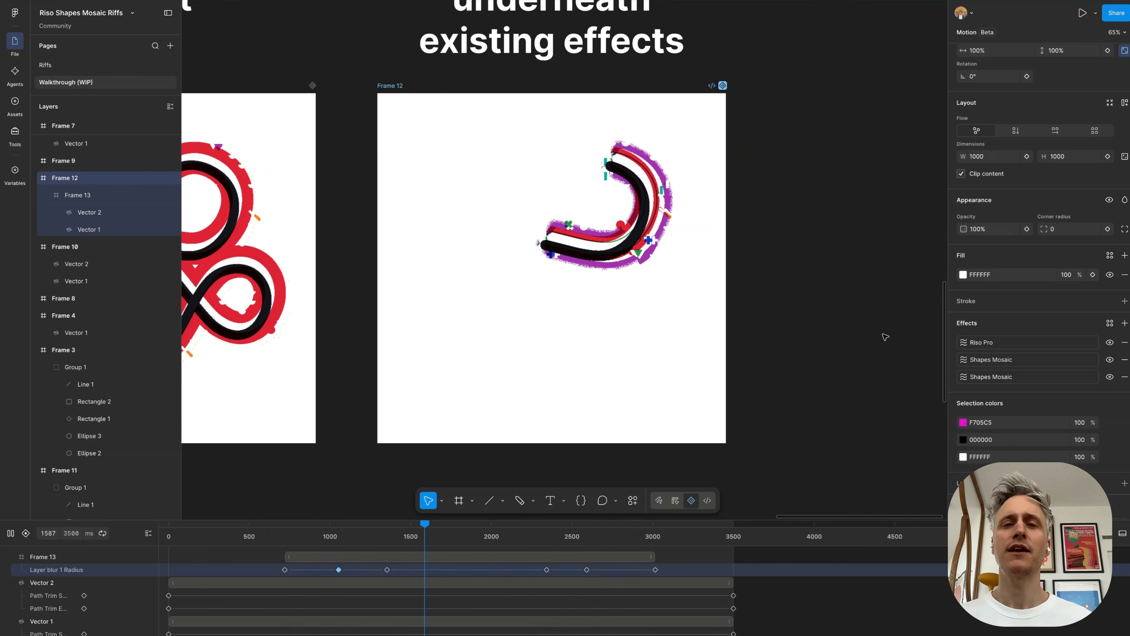
pyautogui.scroll(-5, 533, 233)
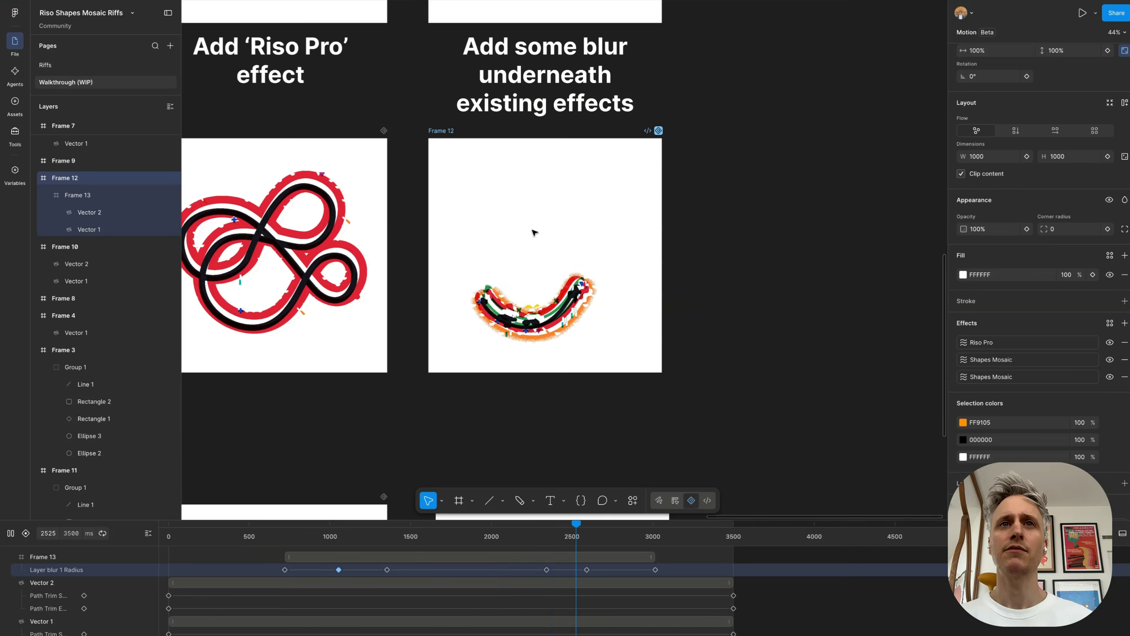
pyautogui.scroll(3, 533, 233)
pyautogui.scroll(1, 533, 232)
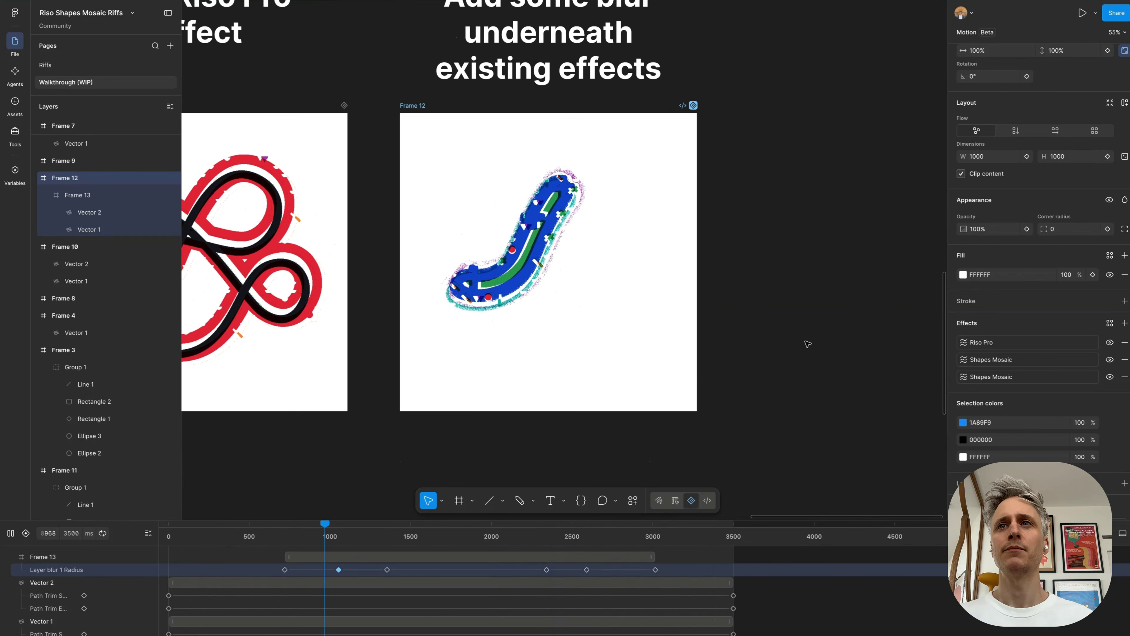
# Step: Add the Lens distortion shader effect to Frame 12, searching the shader effects for "lens"
pyautogui.click(953, 379)
pyautogui.click(1124, 323)
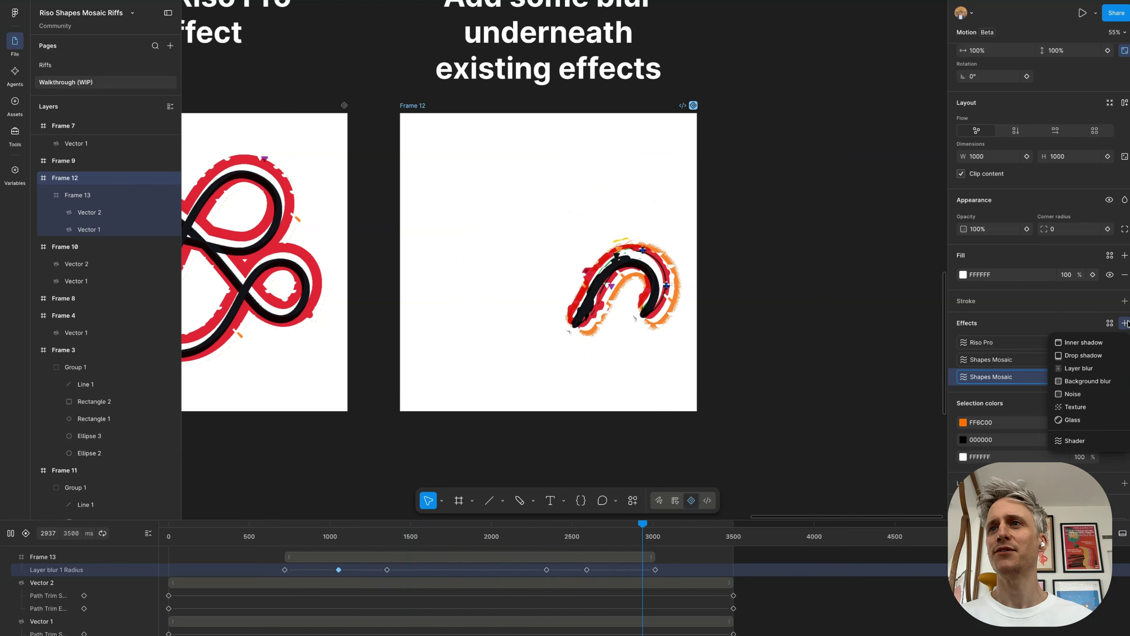
pyautogui.click(1074, 440)
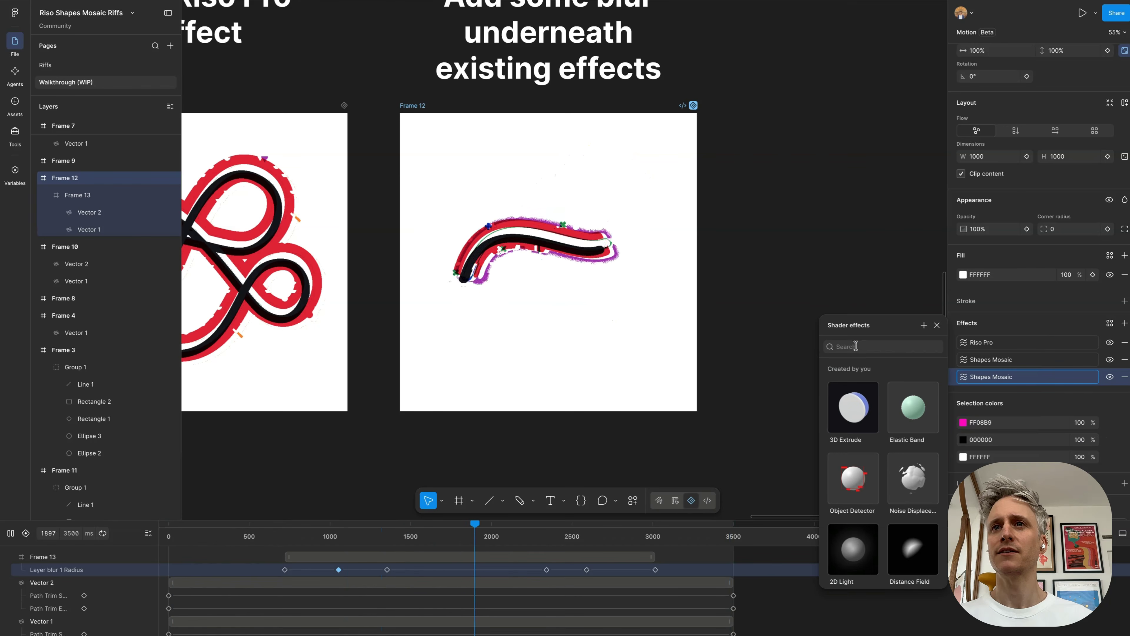
pyautogui.write('lens')
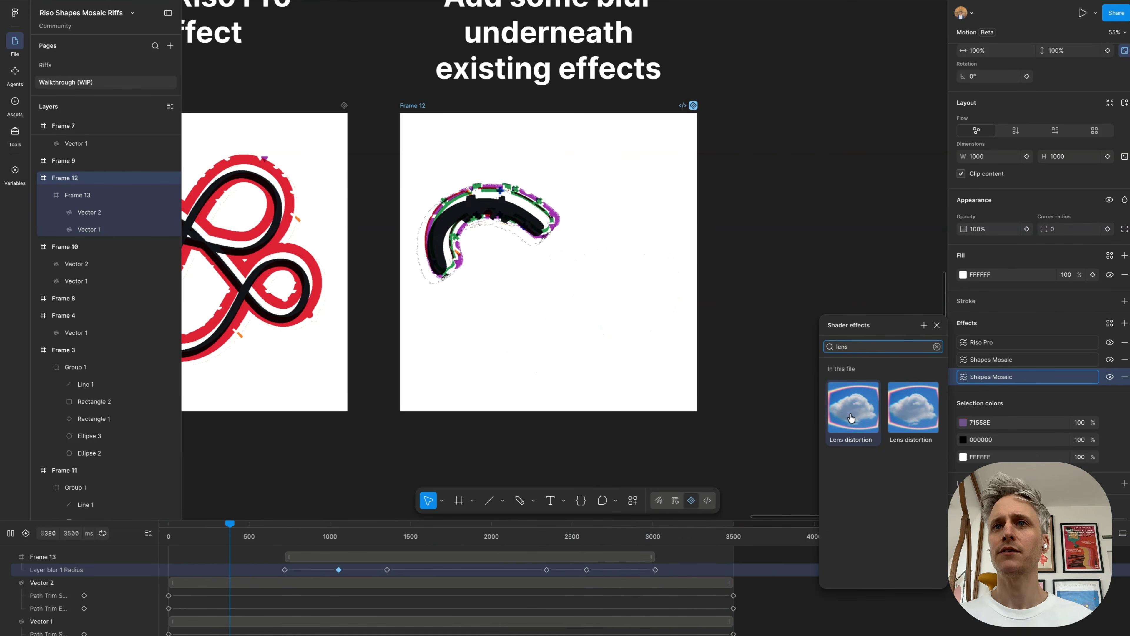
pyautogui.click(851, 417)
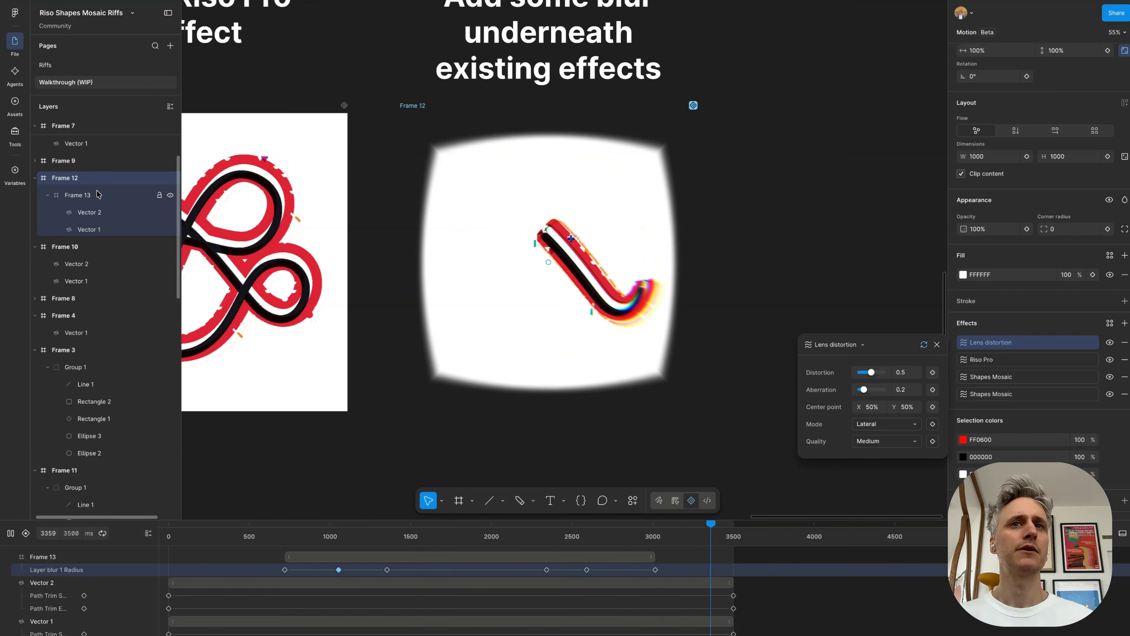
# Step: Move the Lens distortion effect from Frame 12 to its nested Frame 13
pyautogui.click(952, 343)
pyautogui.press('Delete')
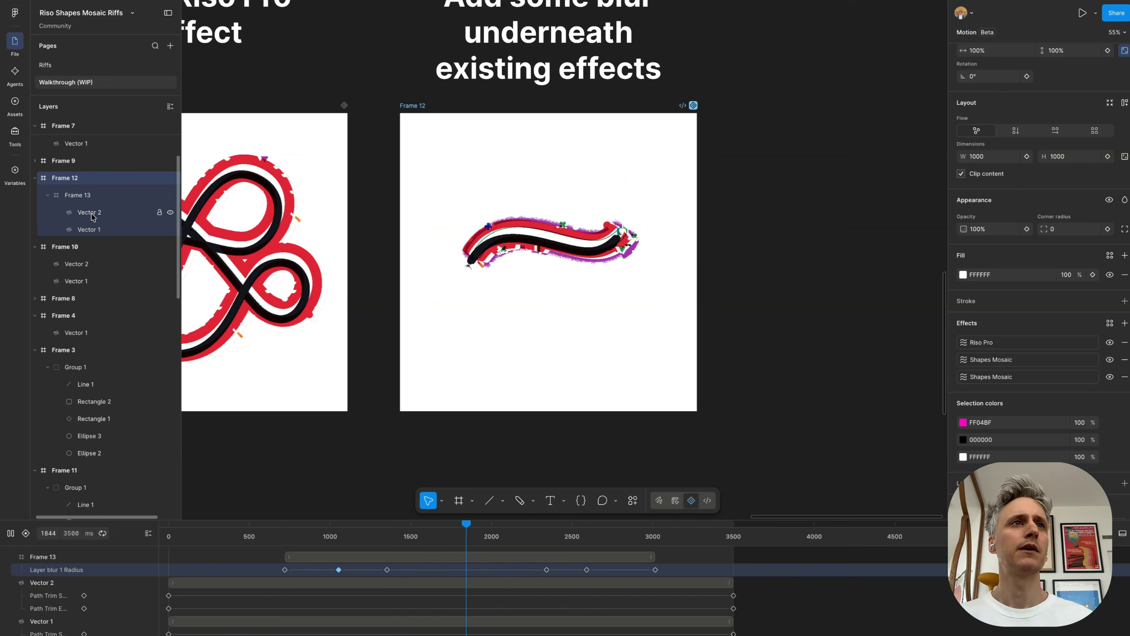
pyautogui.click(81, 196)
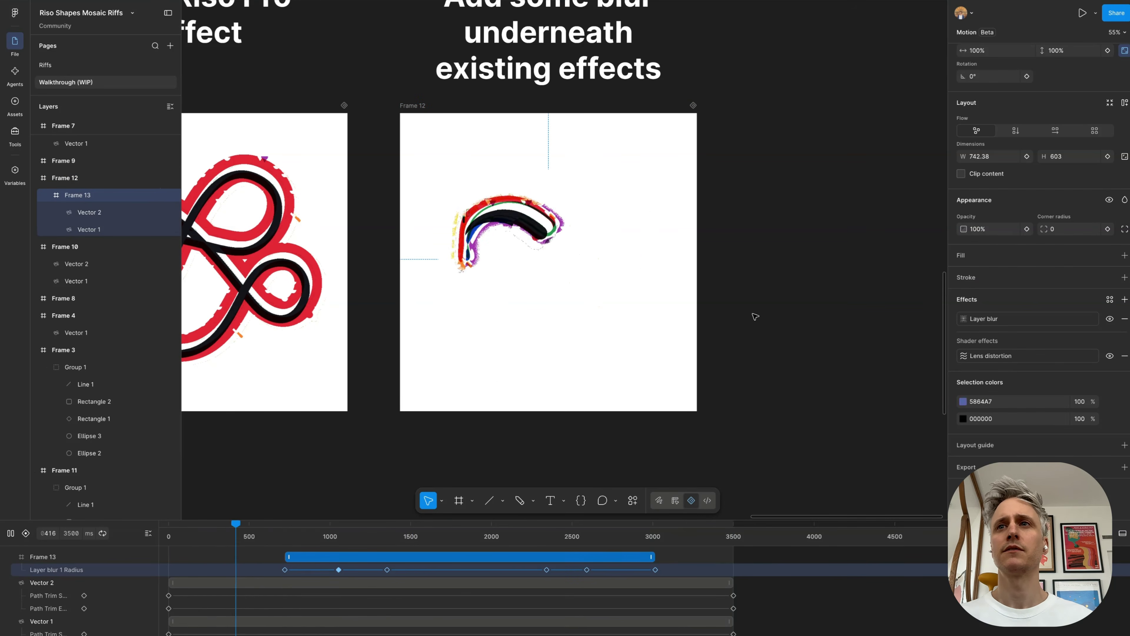
# Step: Set Frame 13's Lens distortion to a Distortion of 0.45 and an Aberration of 1, and play the animation
pyautogui.click(963, 356)
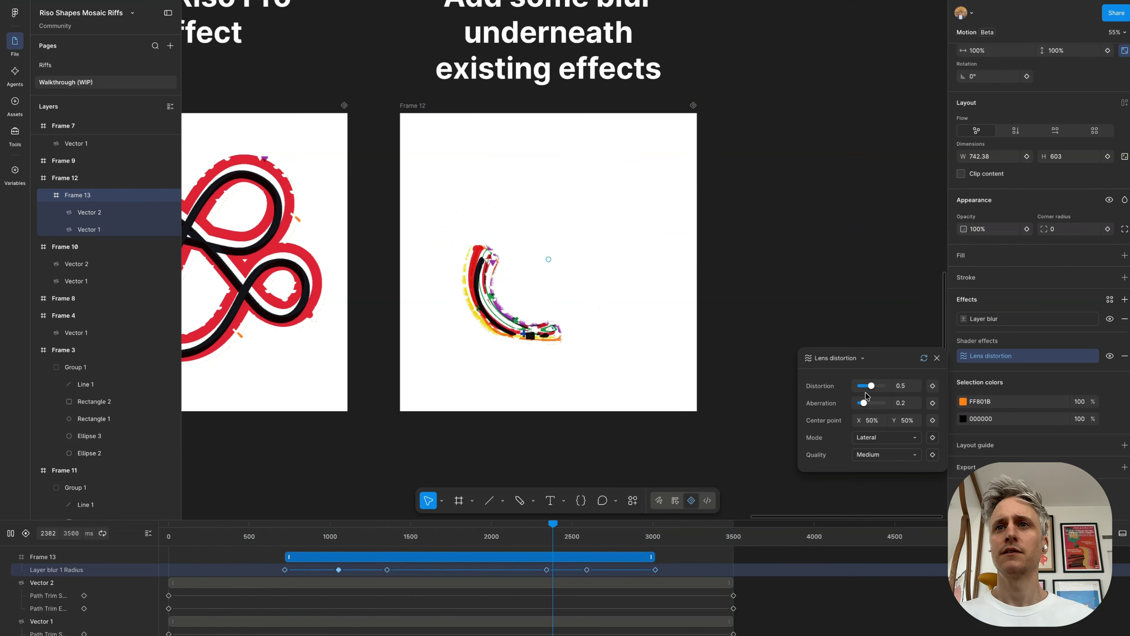
pyautogui.moveTo(870, 386); pyautogui.dragTo(888, 386)
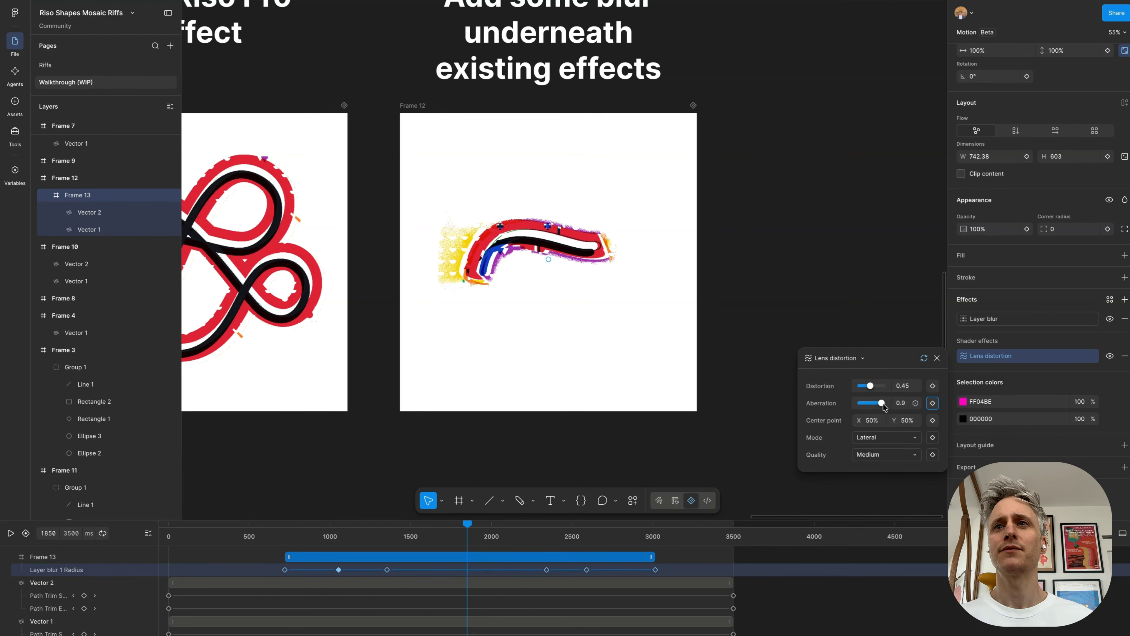
pyautogui.press('space')
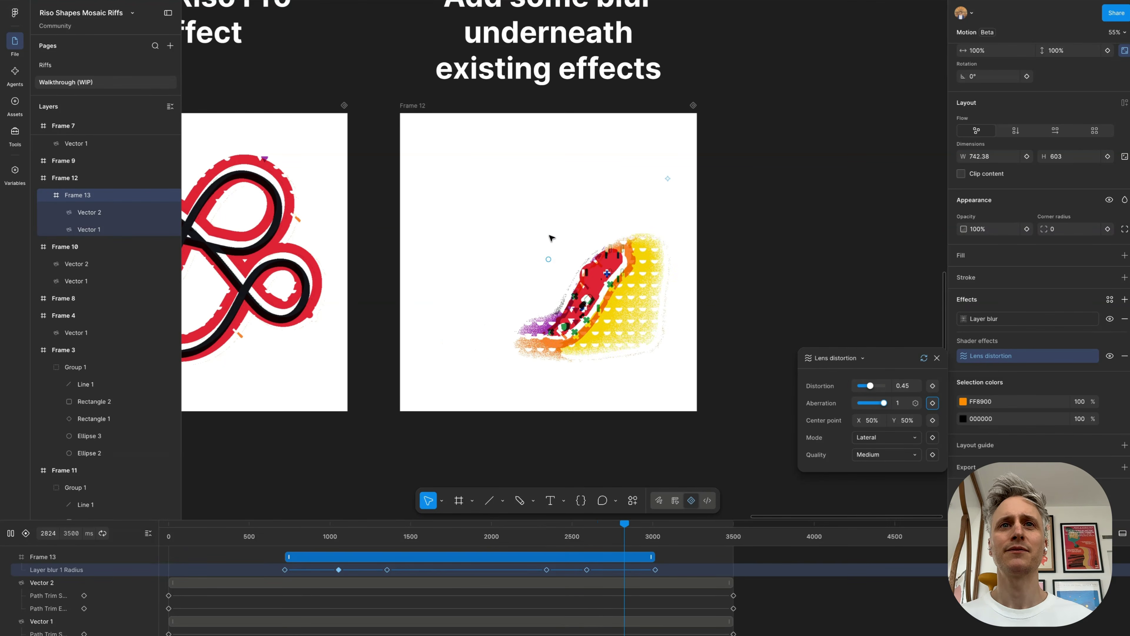
pyautogui.keyDown('ctrl'); pyautogui.scroll(3, 552, 237); pyautogui.keyUp('ctrl')
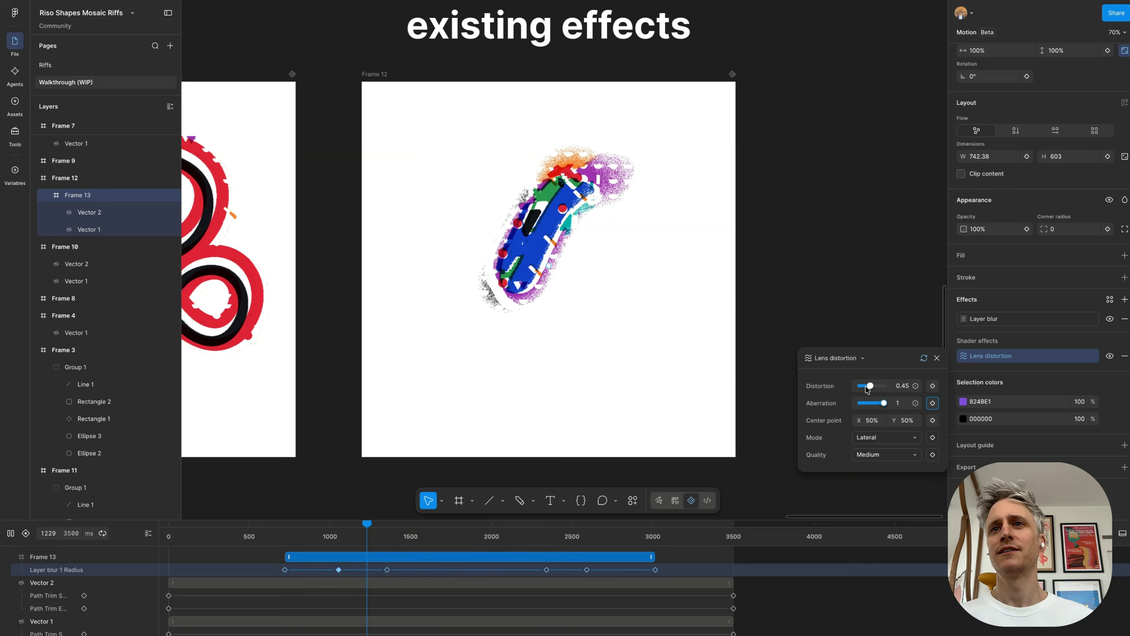
# Step: Set the Distortion of Frame 13's Lens distortion effect to 1 and review the looping animation
pyautogui.moveTo(870, 385); pyautogui.dragTo(885, 386)
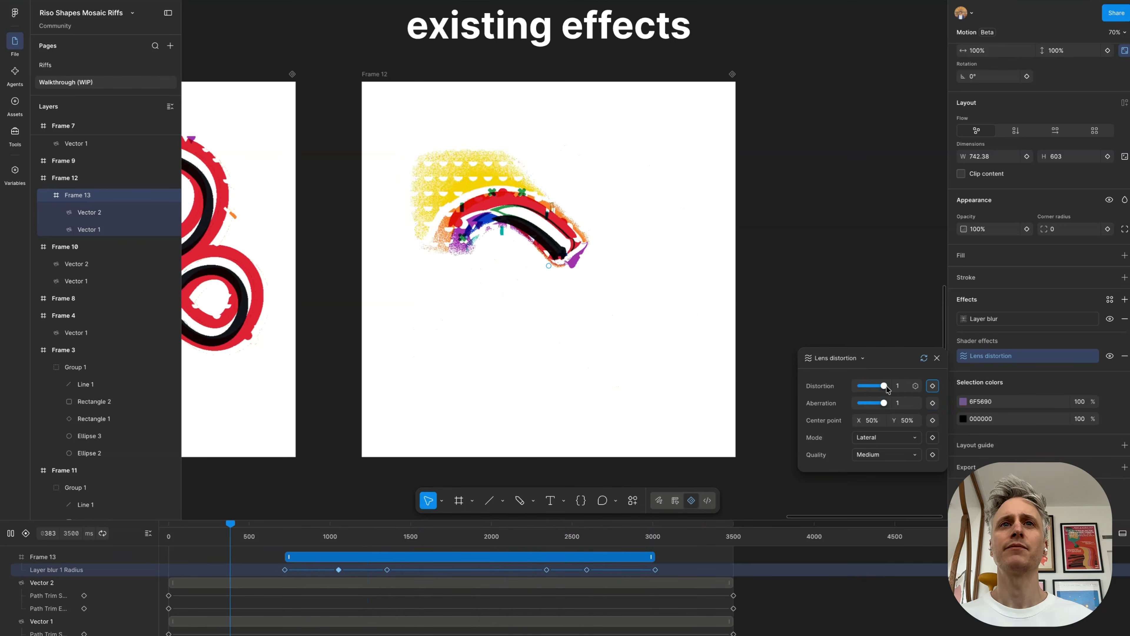
pyautogui.keyDown('ctrl'); pyautogui.scroll(-1, 626, 321); pyautogui.keyUp('ctrl')
pyautogui.keyDown('ctrl'); pyautogui.scroll(-3, 626, 322); pyautogui.keyUp('ctrl')
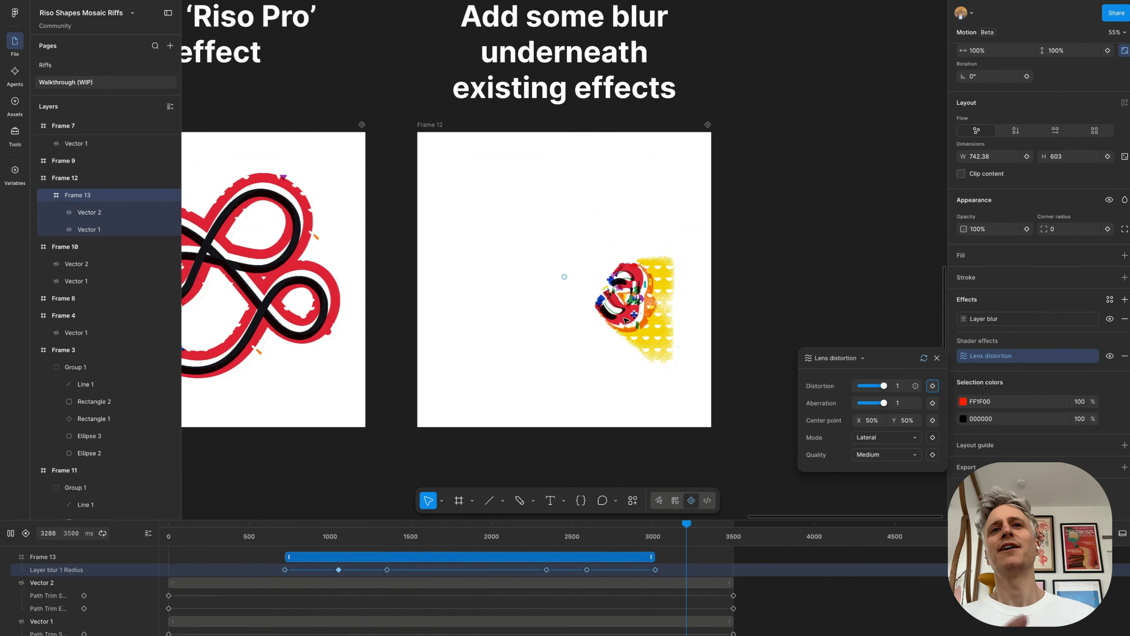